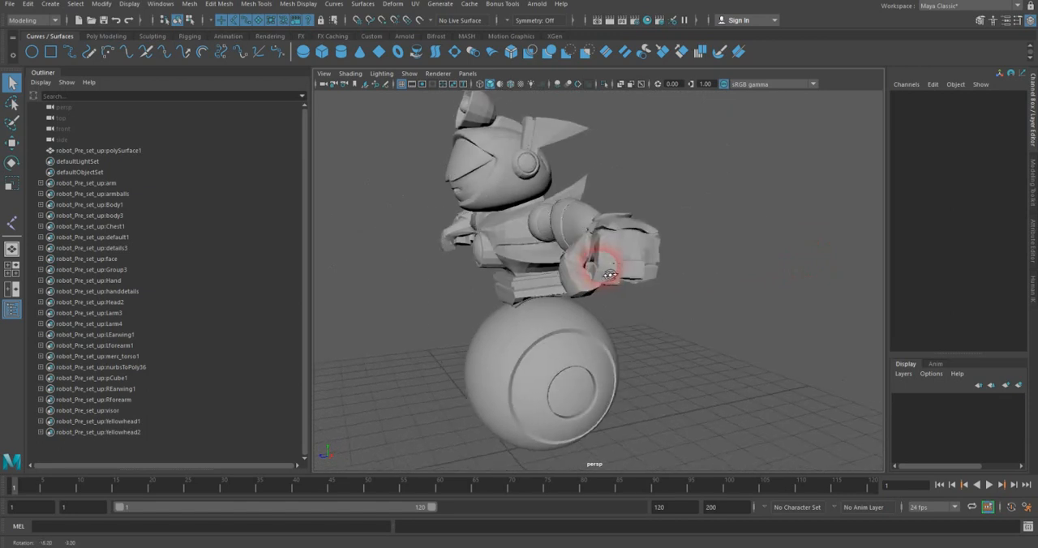
Step: Separate the combined robot mesh into its individual pieces and clear the selection
alt+right_drag(619, 248, 744, 238)
click(617, 363)
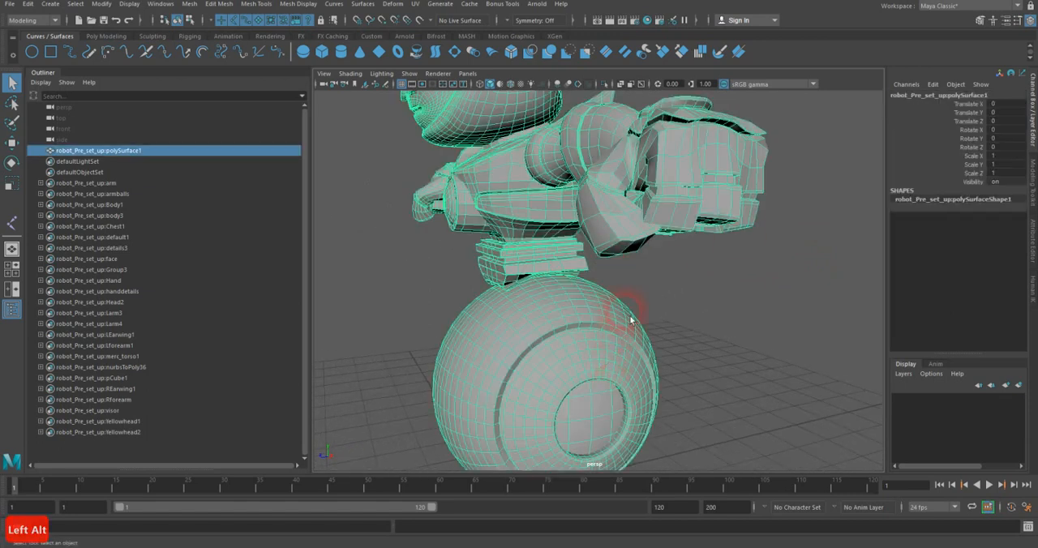
key(f)
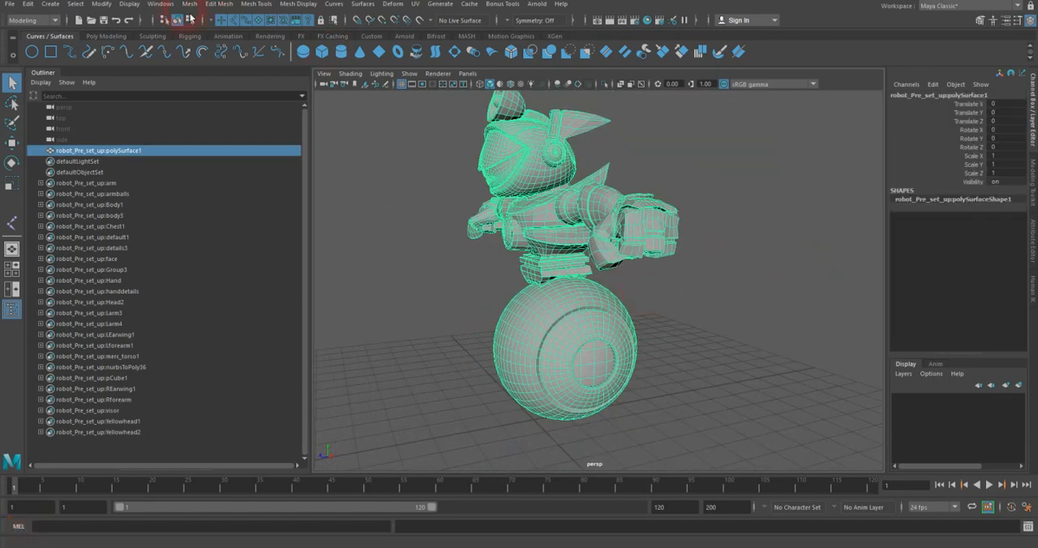
alt+drag(490, 201, 566, 210)
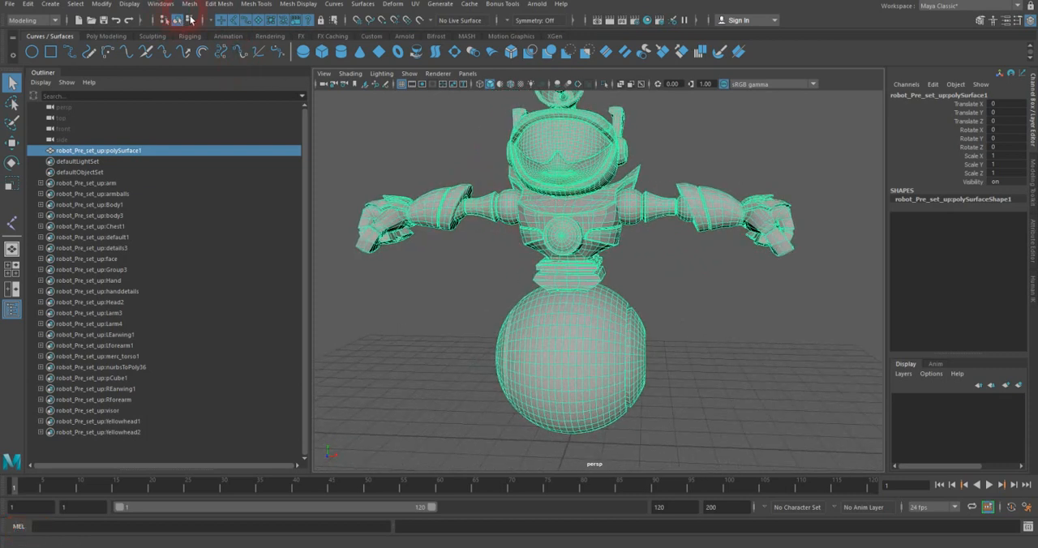
click(188, 5)
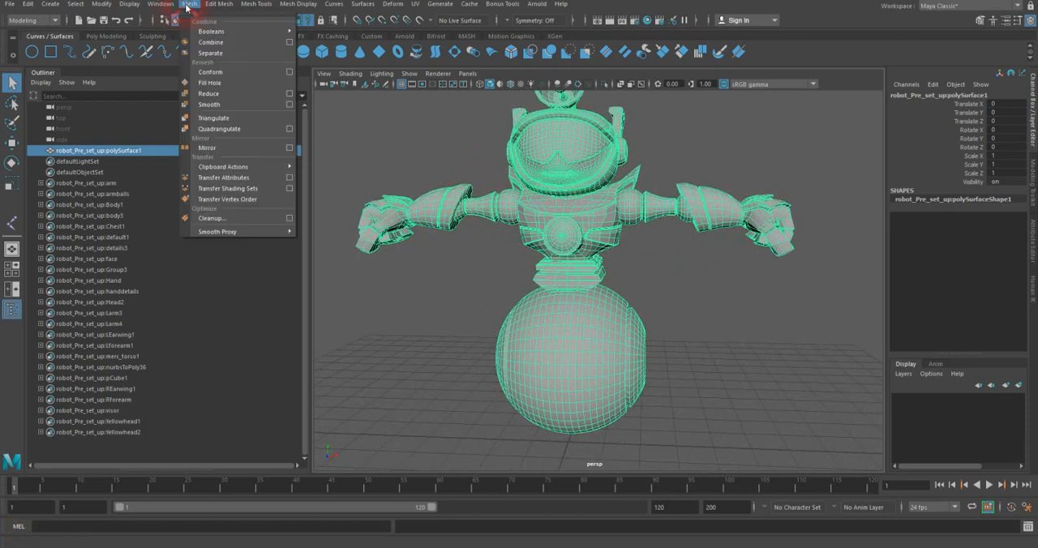
click(220, 54)
click(389, 262)
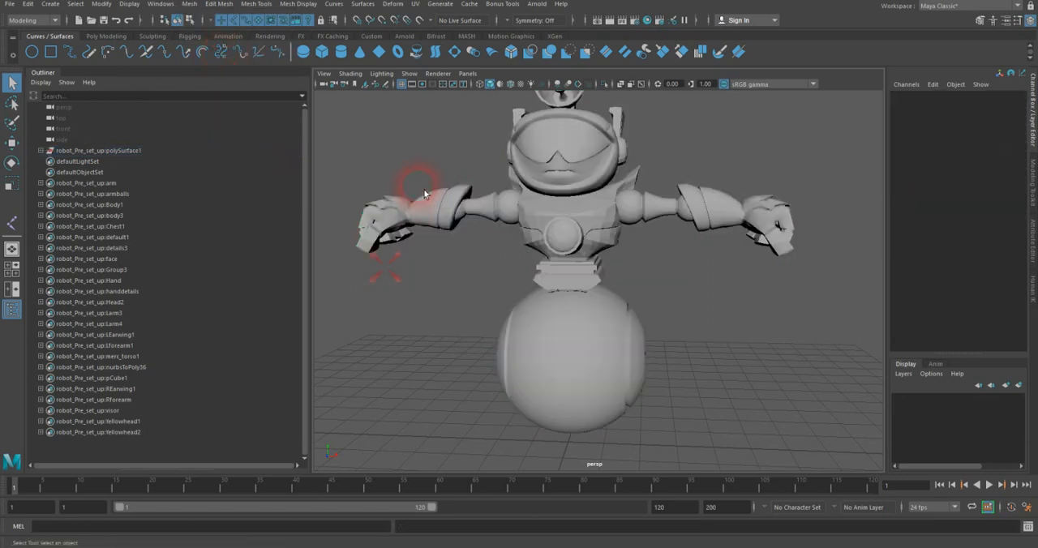
Step: Check the separated arm and chest disc pieces, and turn on smooth mesh preview for the torso piece
click(430, 203)
click(489, 206)
click(570, 227)
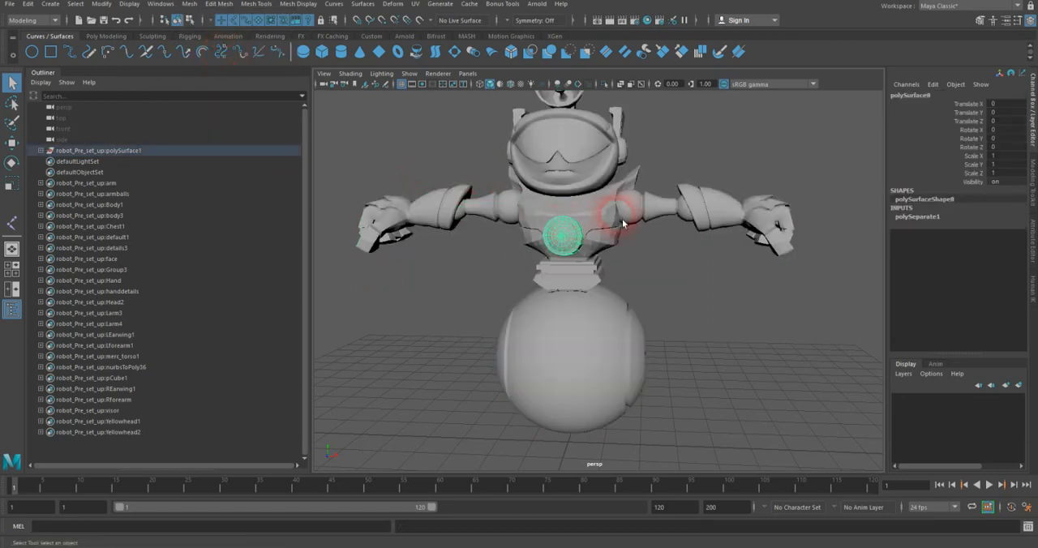
click(614, 219)
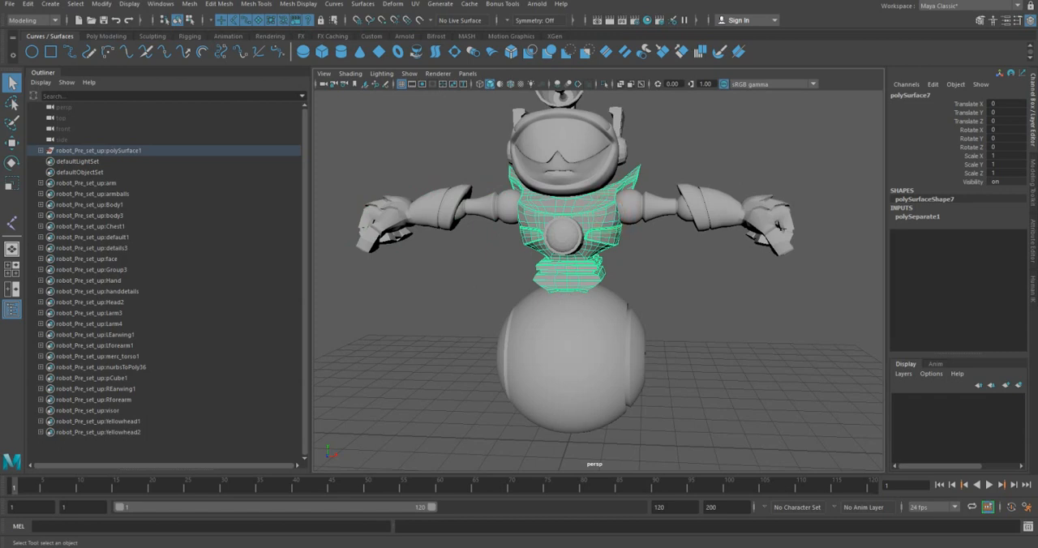
key(3)
click(690, 303)
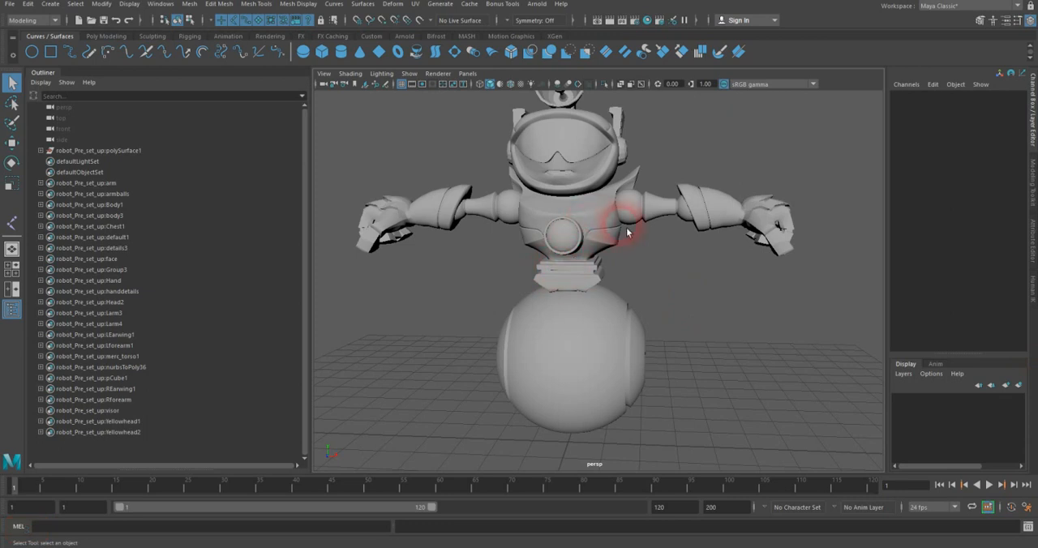
Step: Check the torso and wheel pieces from the side, and turn on smooth mesh preview for the near arm piece
alt+drag(702, 340, 596, 403)
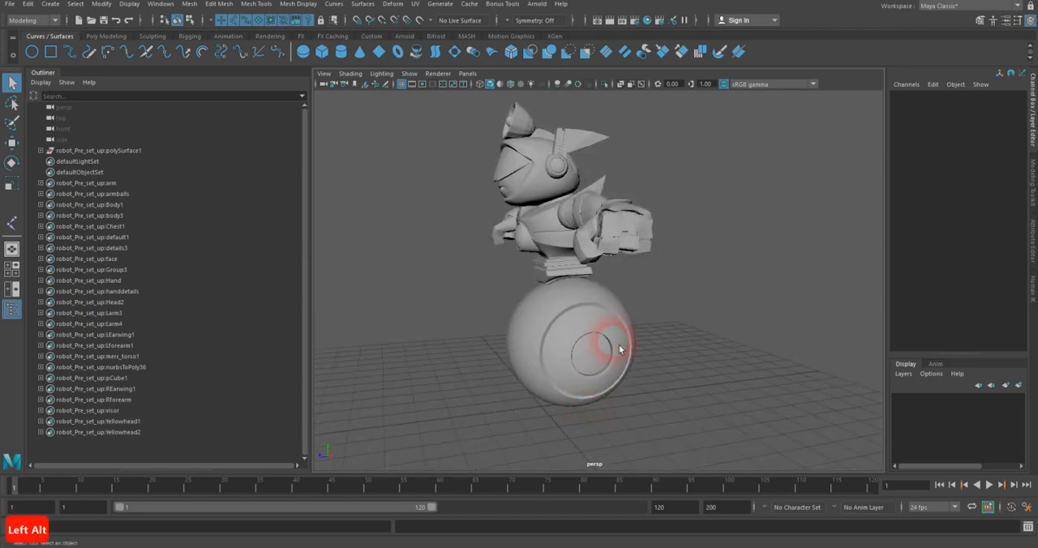
click(565, 248)
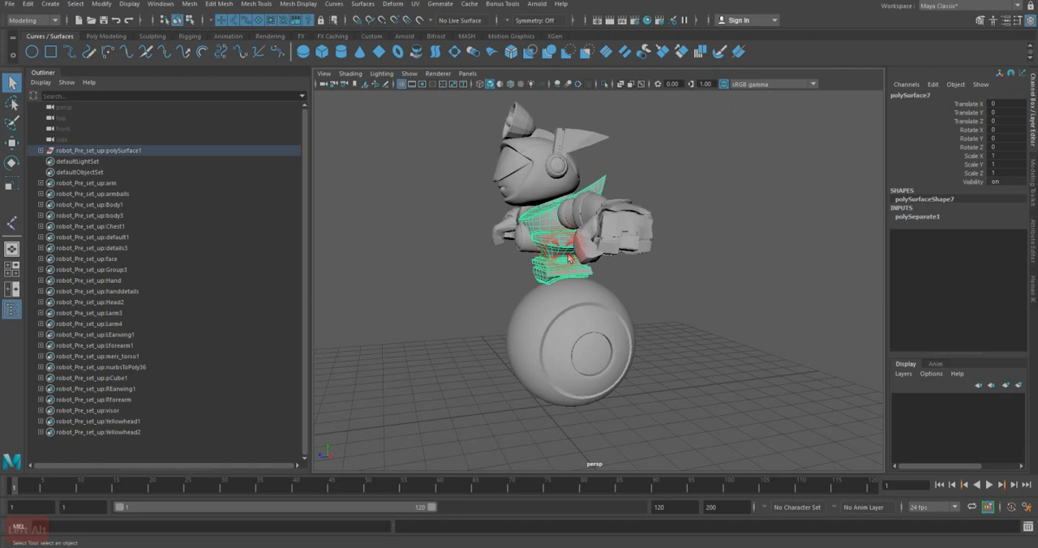
click(565, 313)
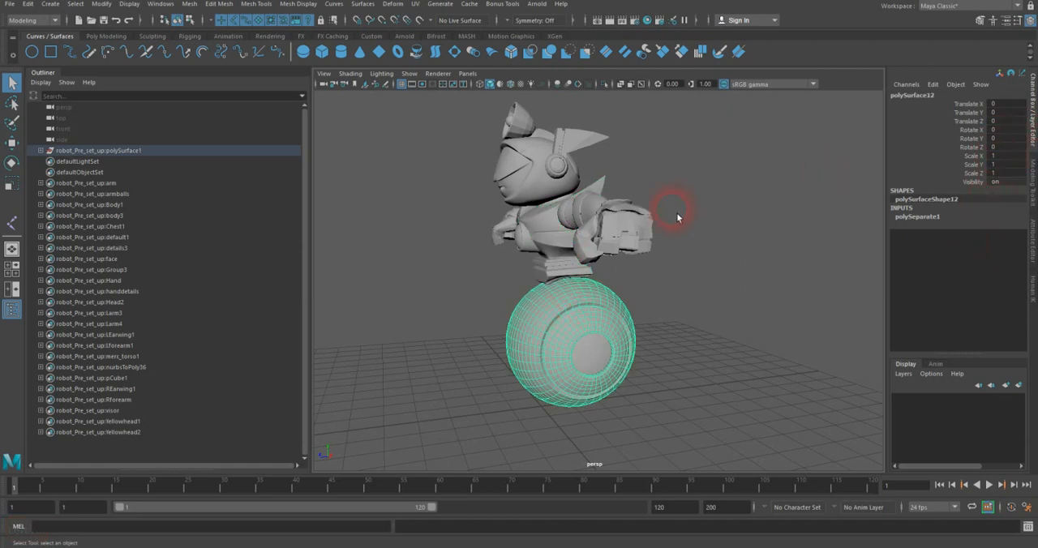
click(622, 225)
key(3)
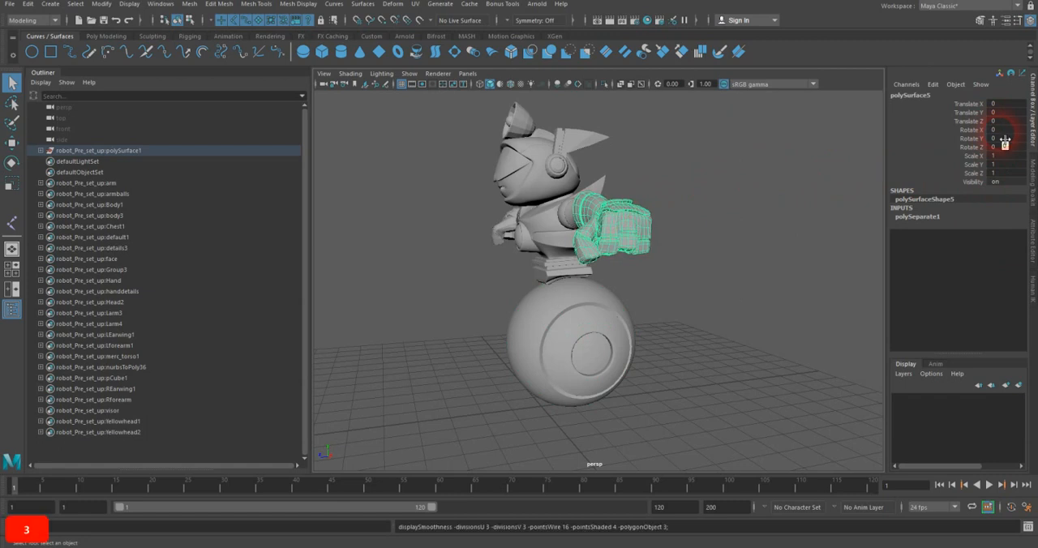
Step: Check the separated head piece, and turn on smooth mesh preview for the dish antenna on top of it
mouse_move(732, 184)
alt+mouse_down()
mouse_move(714, 190)
mouse_move(736, 181)
alt+mouse_up()
click(579, 163)
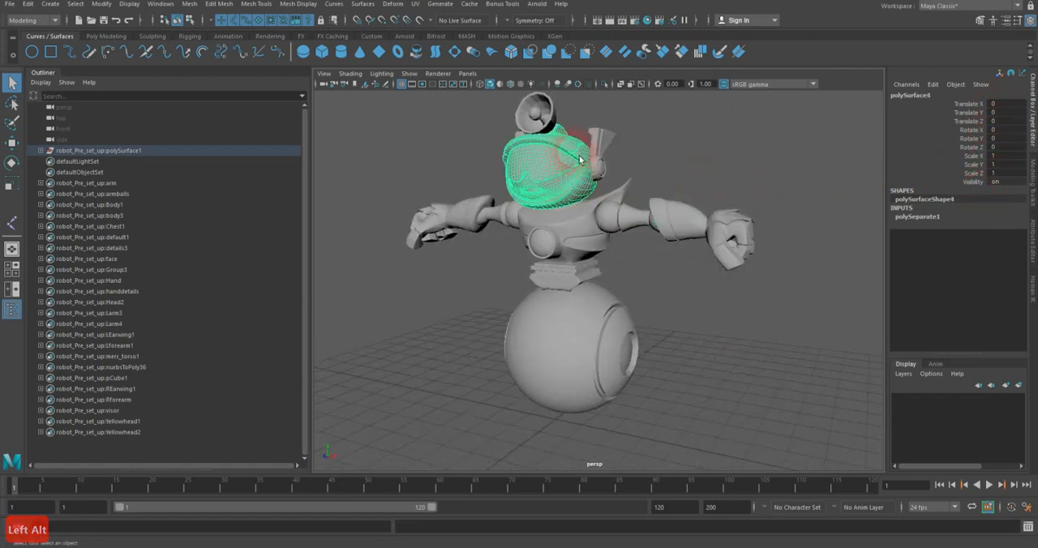
click(955, 139)
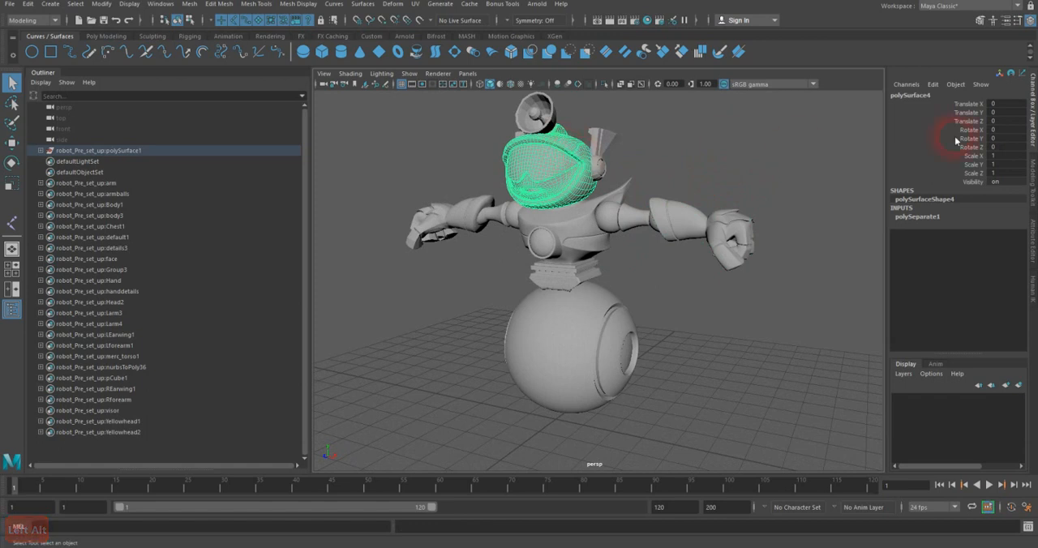
click(531, 112)
click(922, 238)
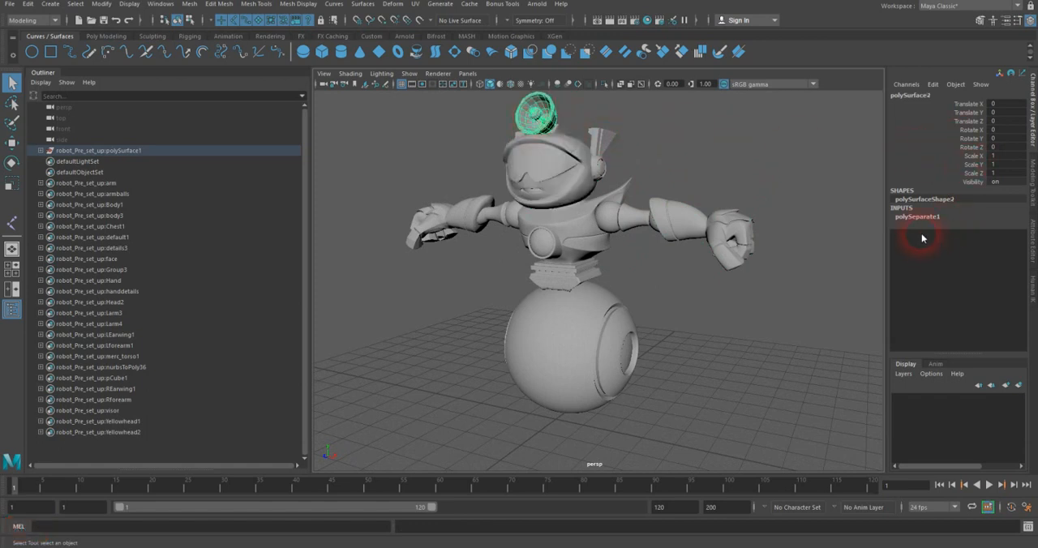
key(3)
Step: Turn on smooth mesh preview for one ear wing, and select the ear wing on the opposite side of the head
alt+middle_drag(603, 162, 584, 186)
alt+right_drag(583, 184, 647, 175)
alt+drag(648, 175, 607, 148)
click(601, 154)
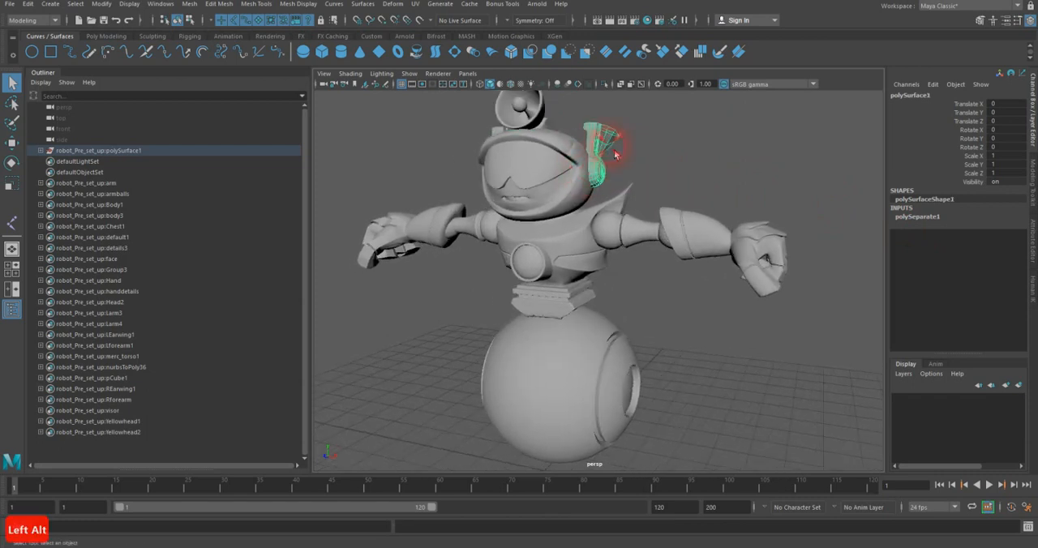
key(3)
click(496, 133)
alt+drag(535, 191, 491, 195)
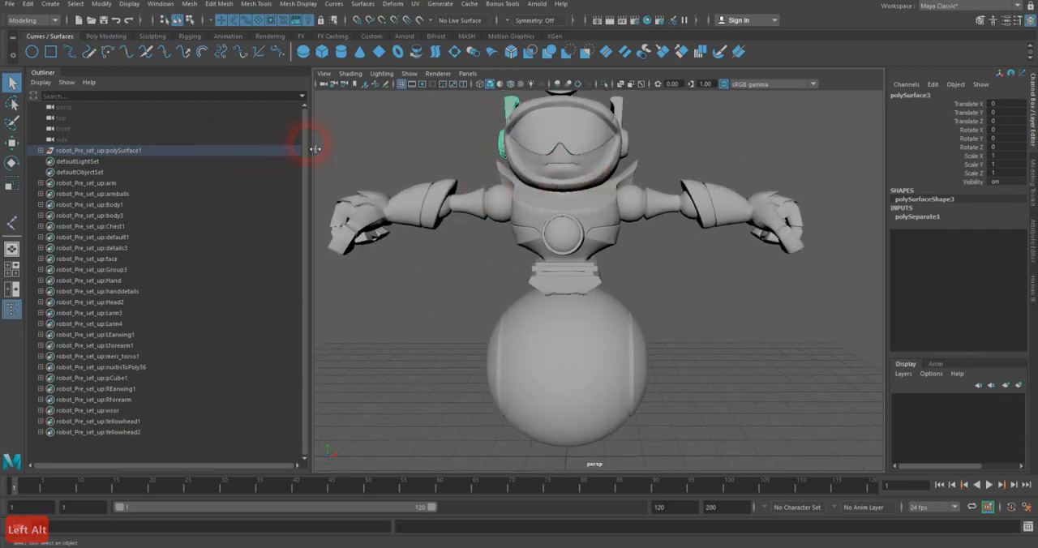
Step: Narrow the Outliner and arrange the workspace as two viewports showing the front and side views
drag(319, 146, 170, 150)
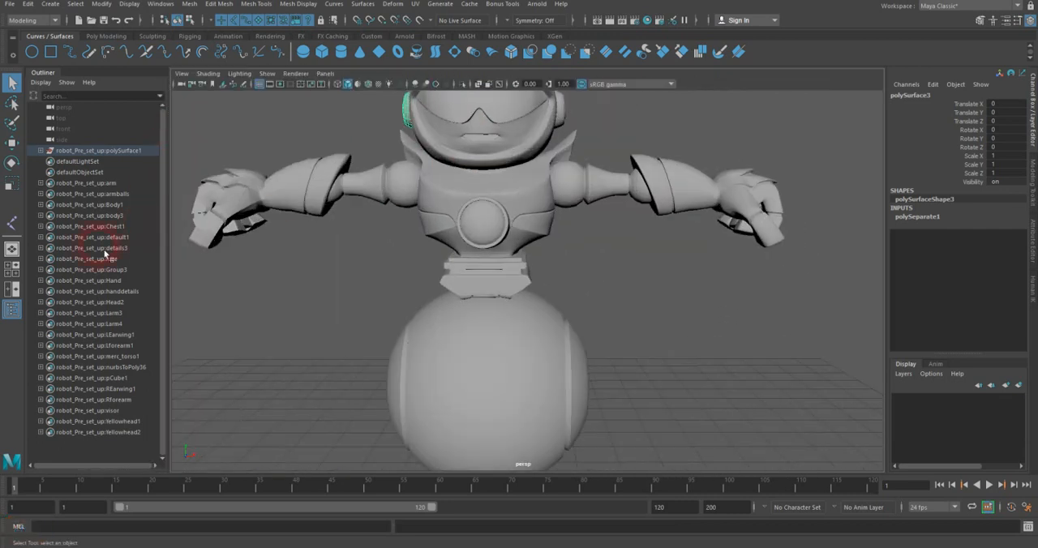
click(12, 288)
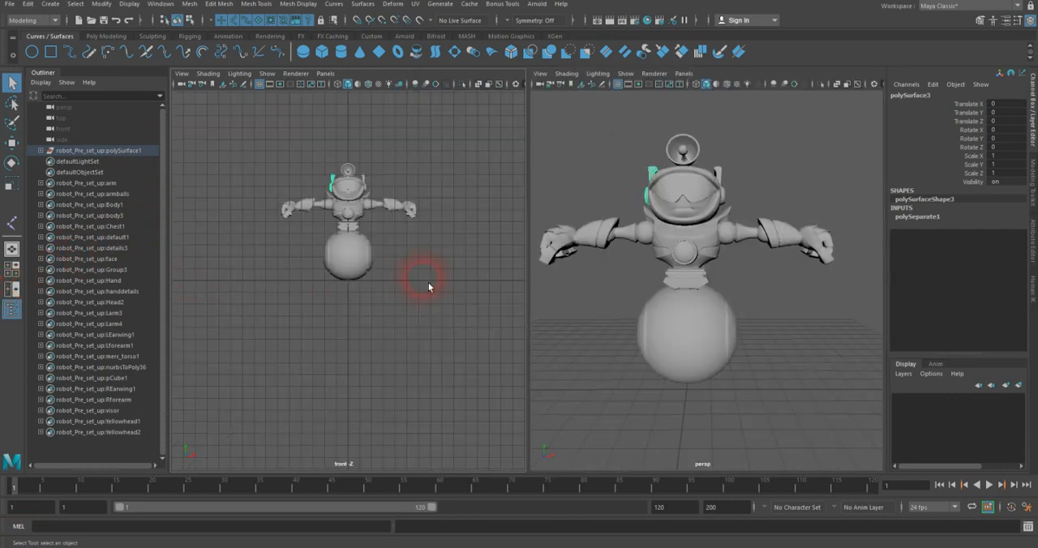
alt+middle_drag(403, 239, 387, 285)
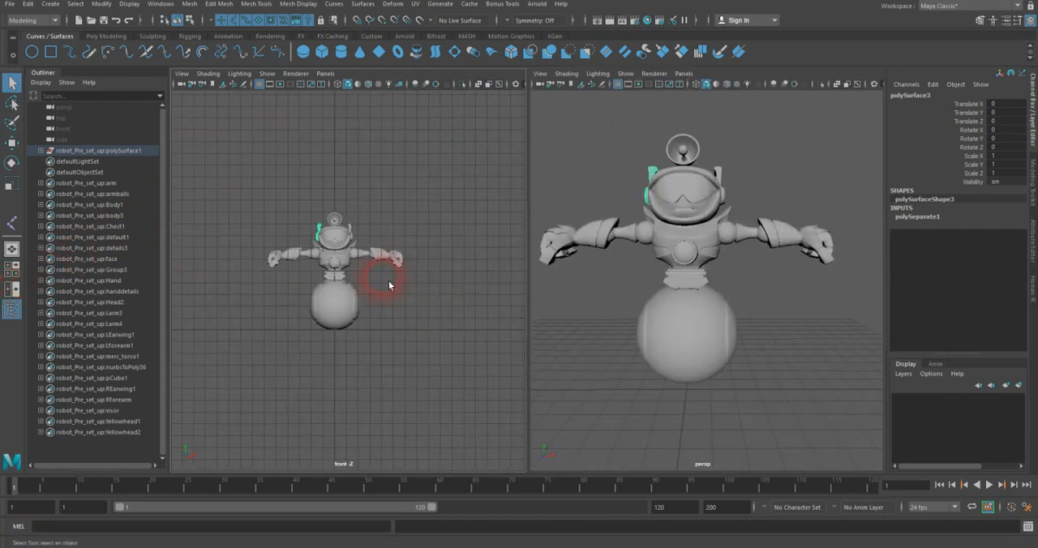
scroll(390, 278, up, 5)
key(space)
drag(766, 254, 821, 257)
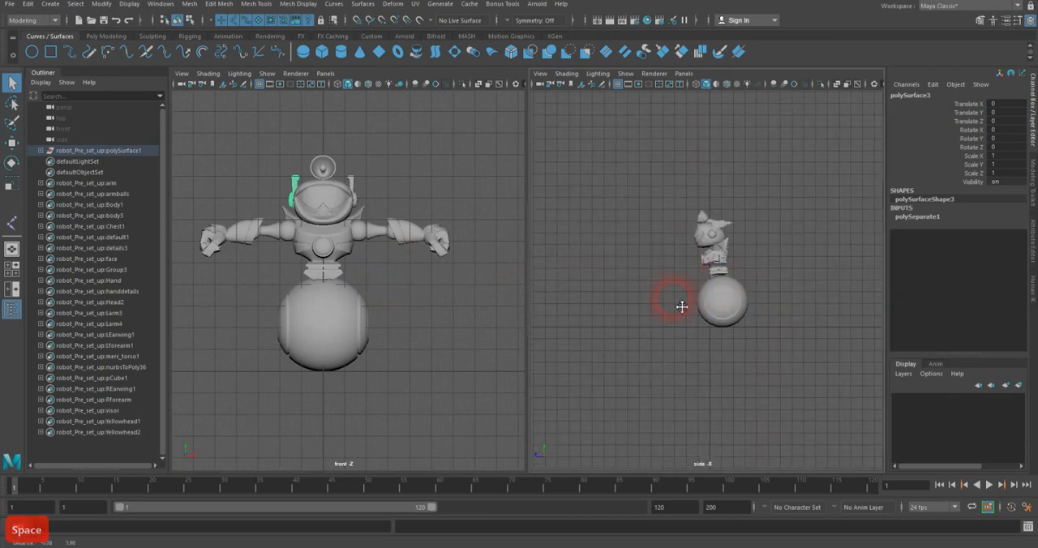
Step: Display the side view in wireframe and frame the robot's wheel closely in it
key(4)
scroll(382, 277, up, 3)
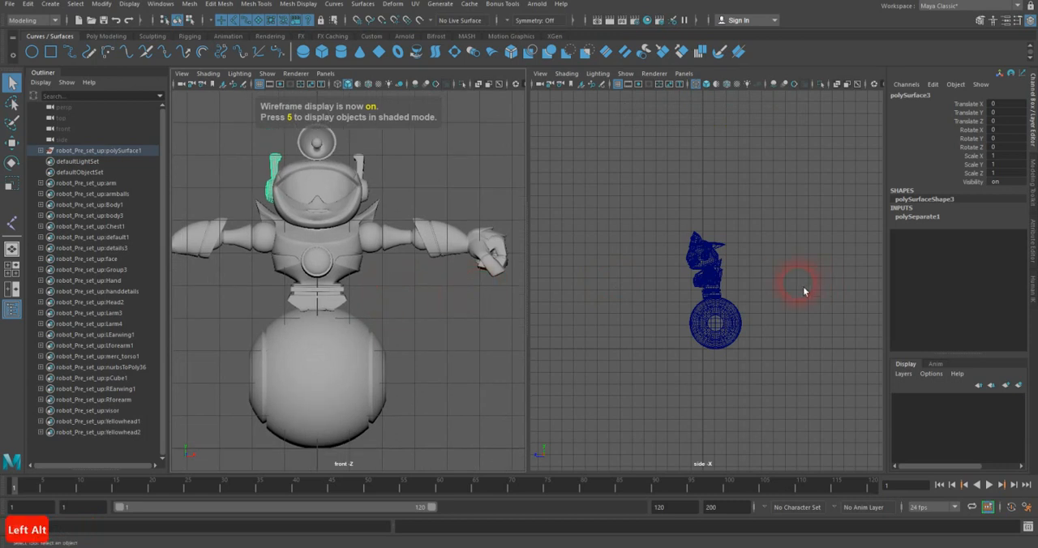
alt+middle_drag(708, 283, 702, 240)
scroll(702, 241, up, 8)
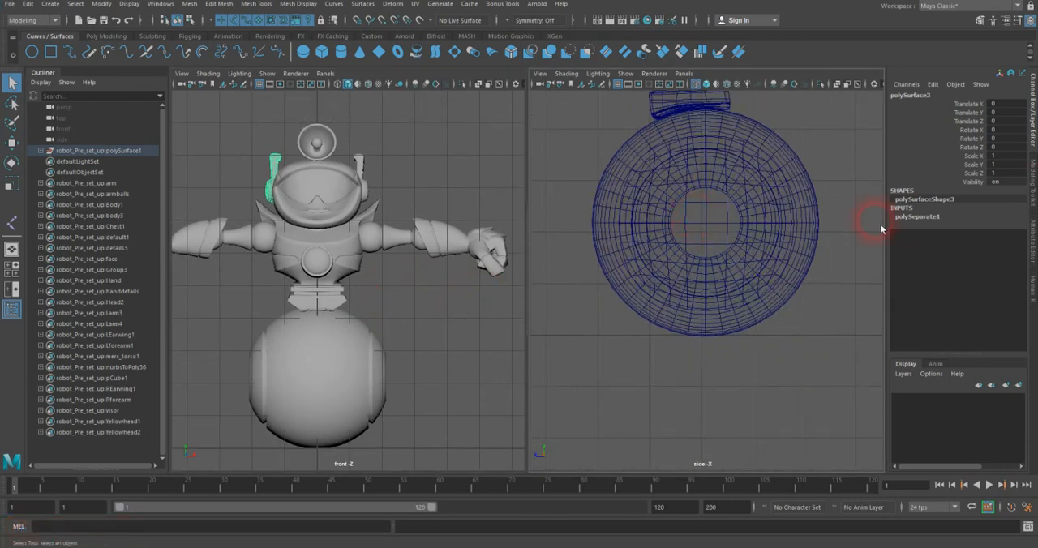
alt+right_drag(768, 234, 796, 271)
alt+middle_drag(796, 271, 794, 285)
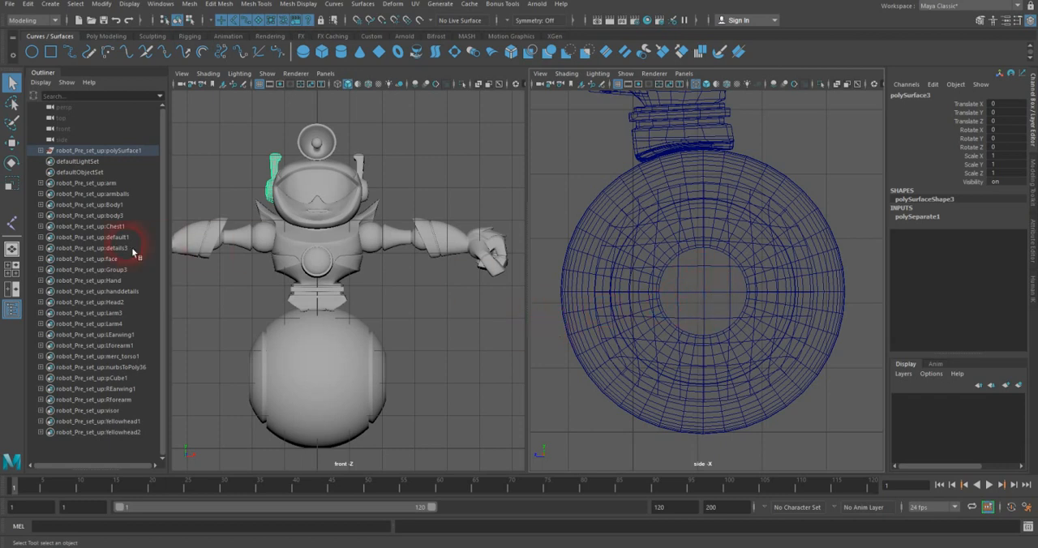
Step: Select the wheel's two hub pieces, polySurface10 and polySurface11, and center their pivots
click(12, 223)
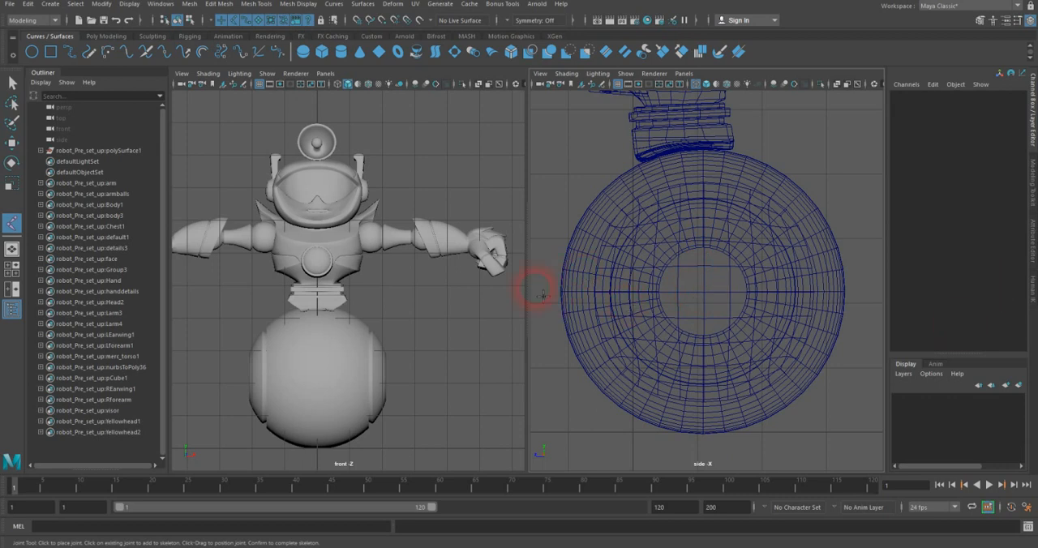
click(11, 82)
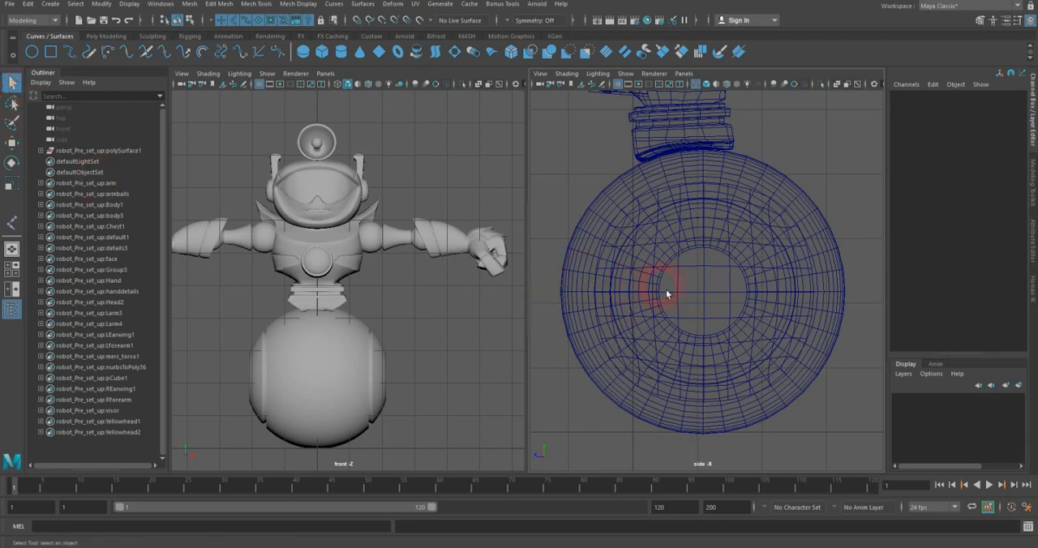
drag(707, 305, 710, 308)
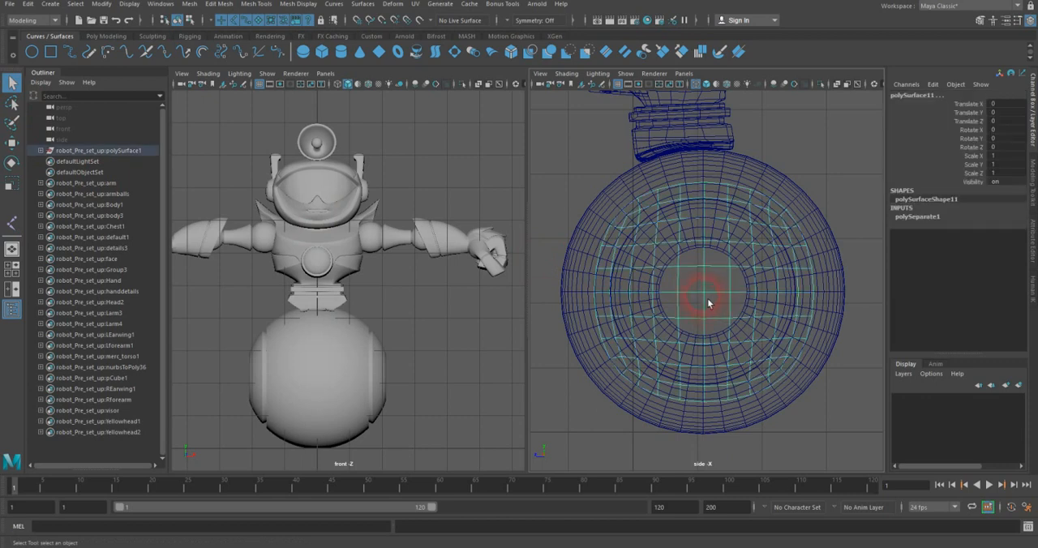
key(f)
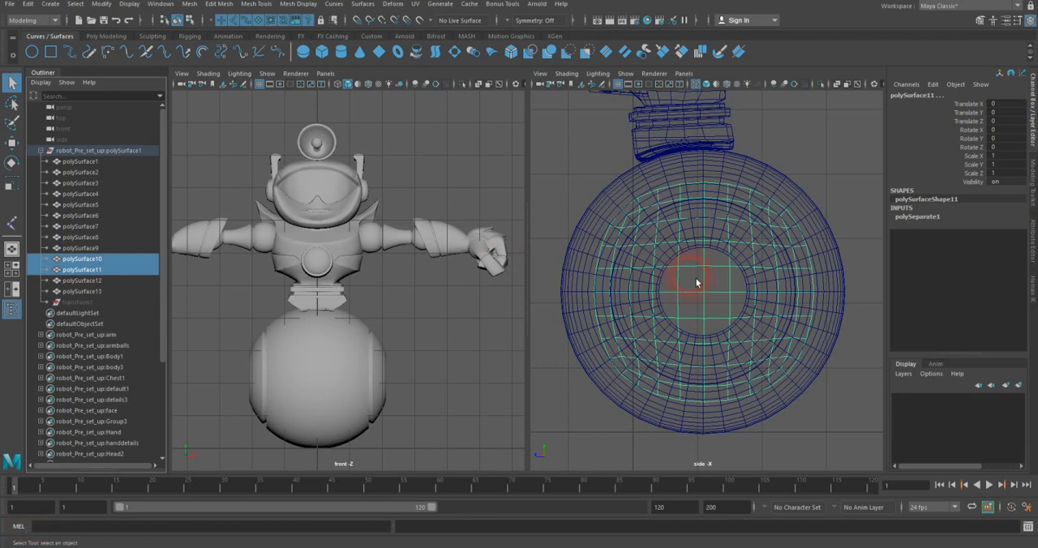
key(w)
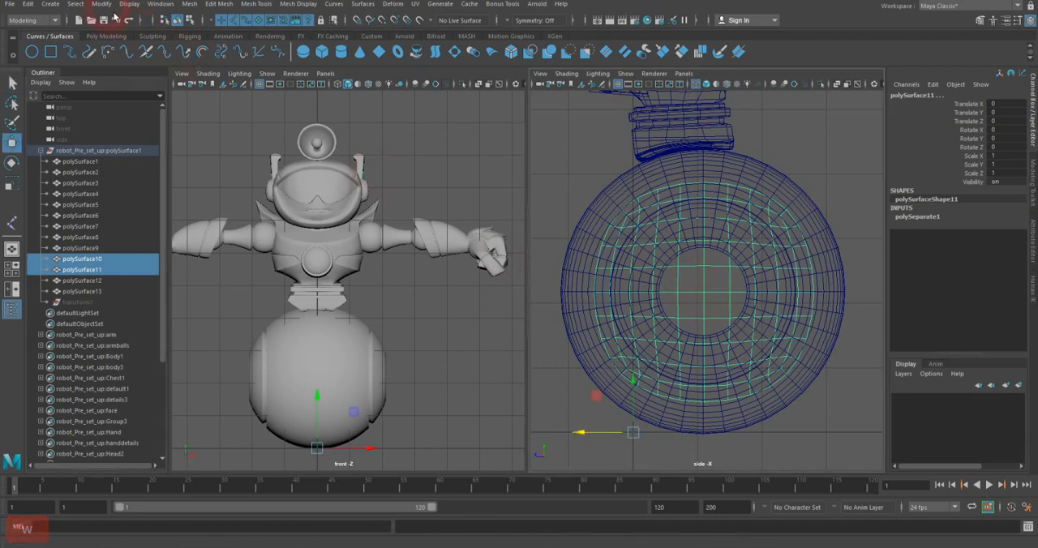
click(106, 5)
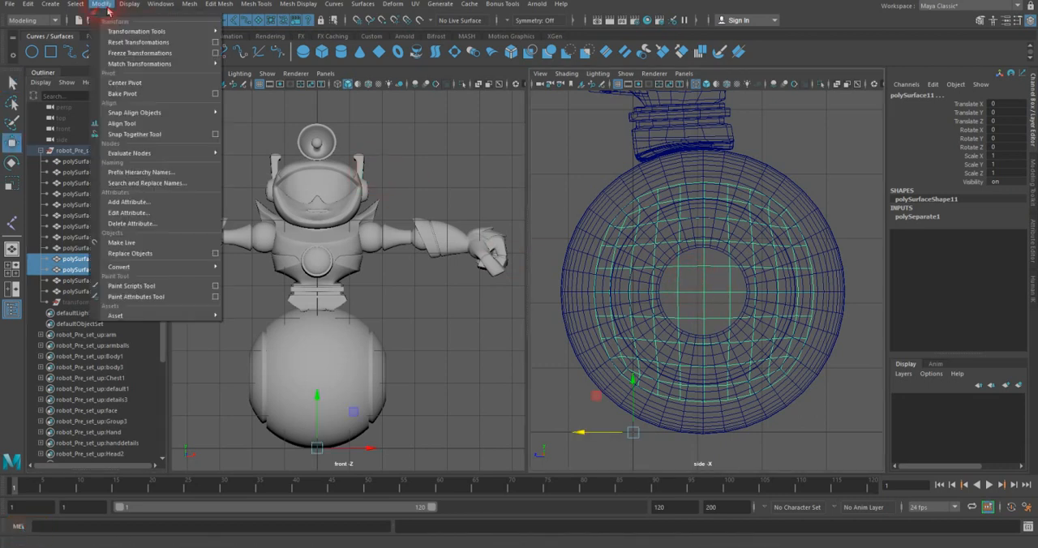
click(129, 83)
Step: Nudge the two hub pieces about 0.019 along Z onto the wheel's center and freeze their transformations
scroll(684, 286, up, 5)
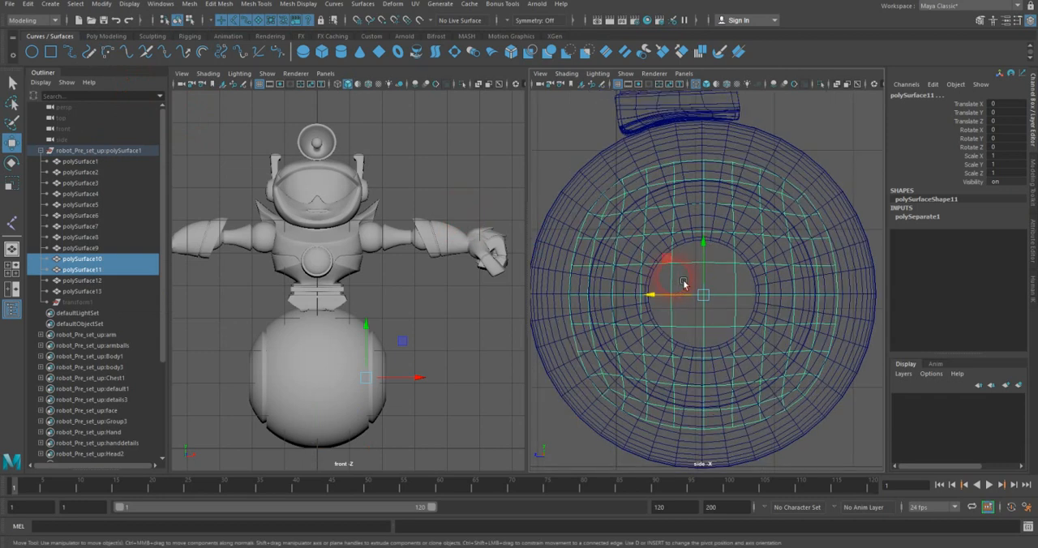
drag(689, 312, 687, 310)
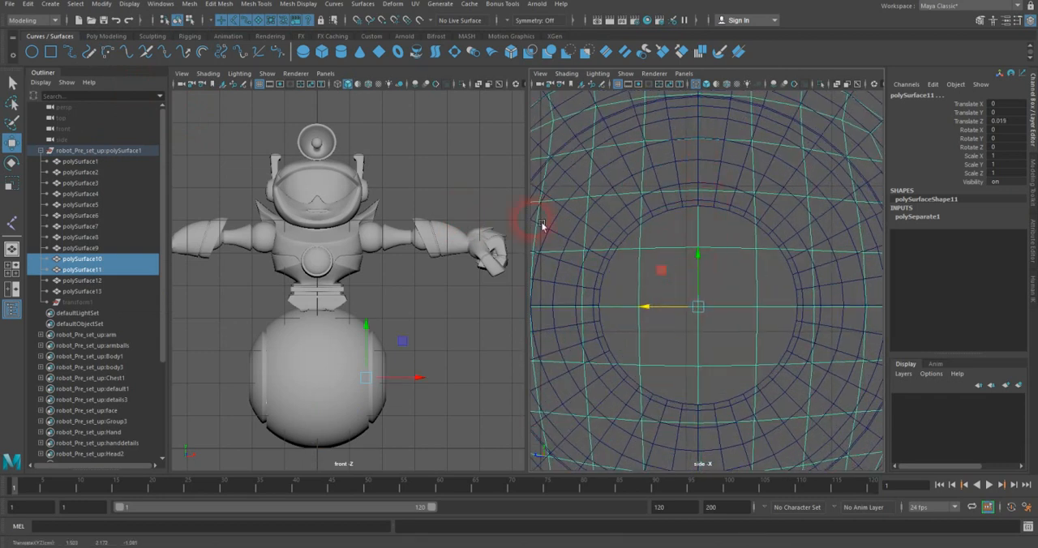
click(98, 5)
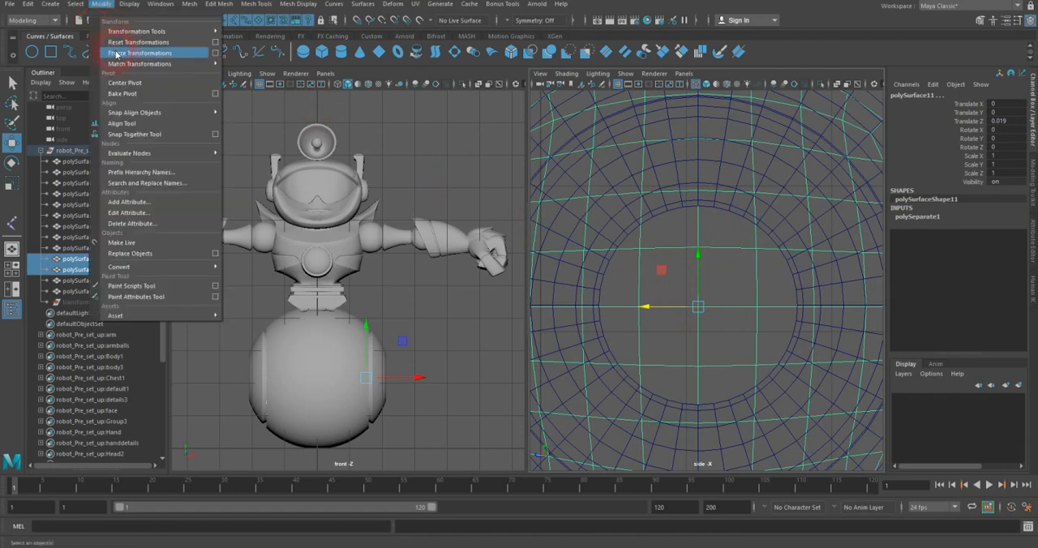
click(116, 53)
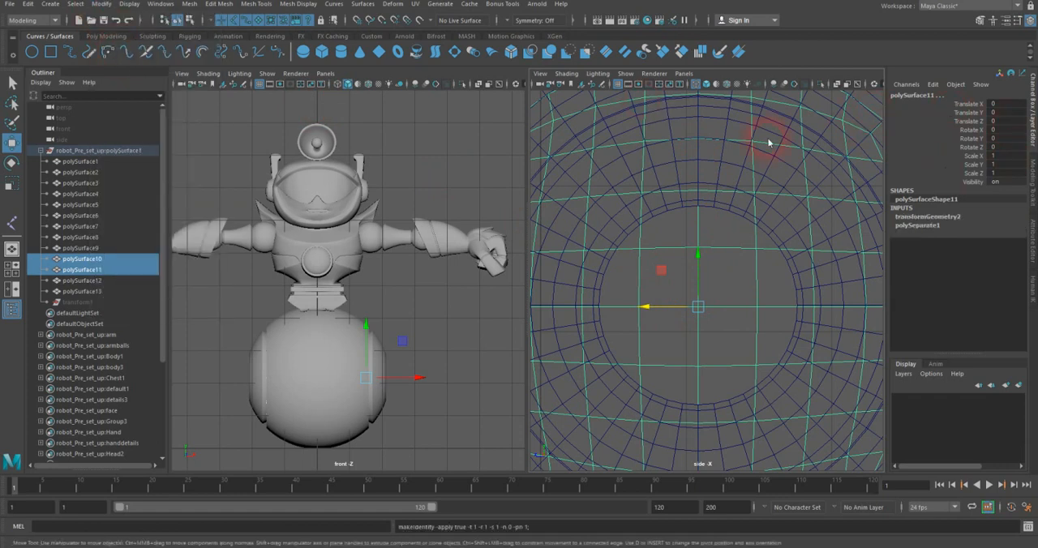
Step: Delete the construction history of the two hub pieces and clear the selection
click(100, 4)
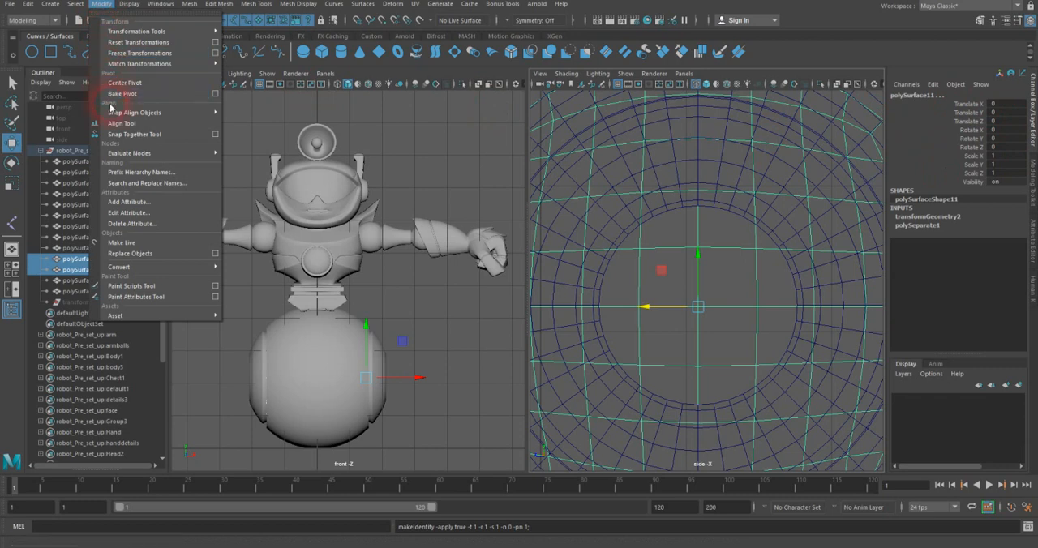
click(27, 4)
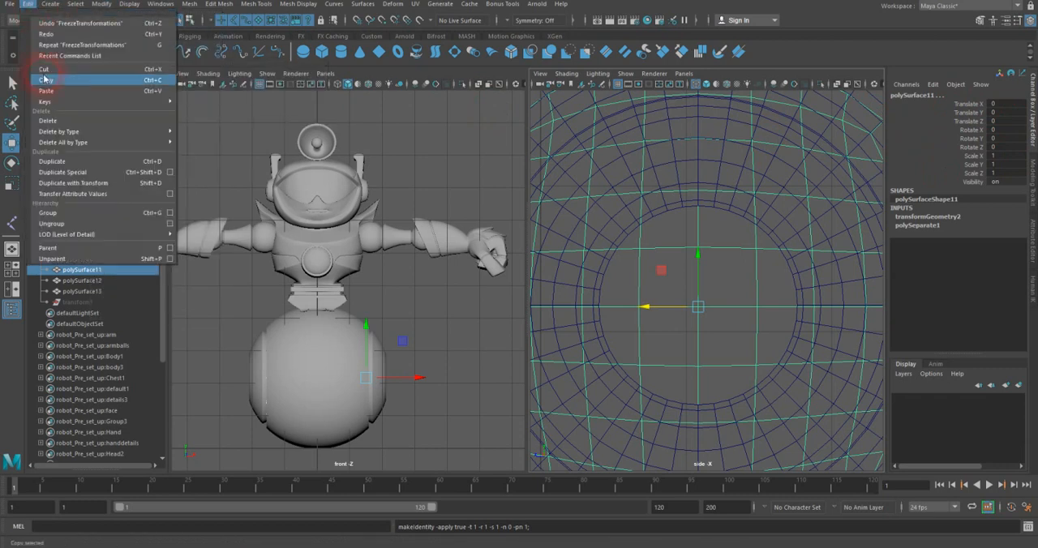
mouse_move(69, 132)
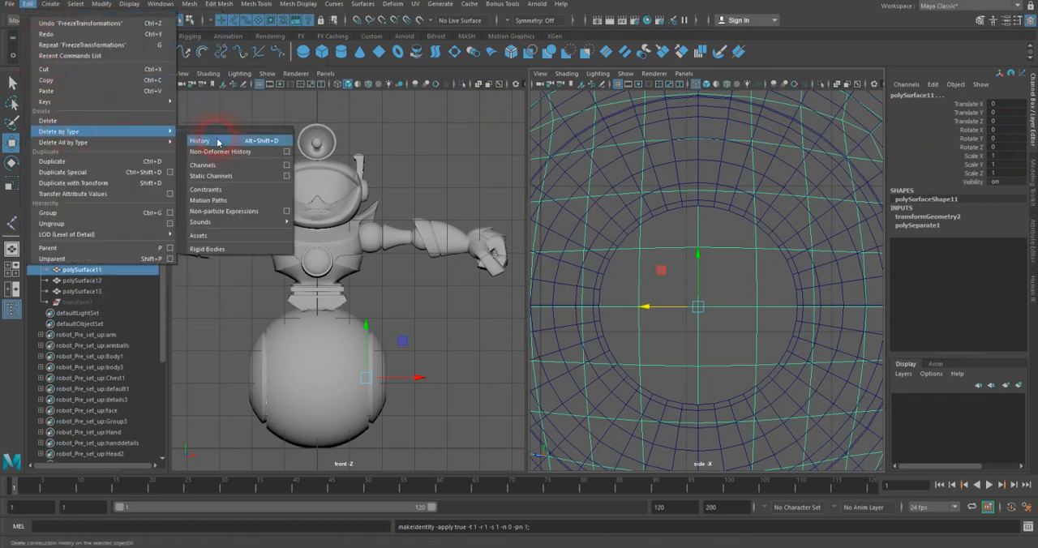
click(218, 141)
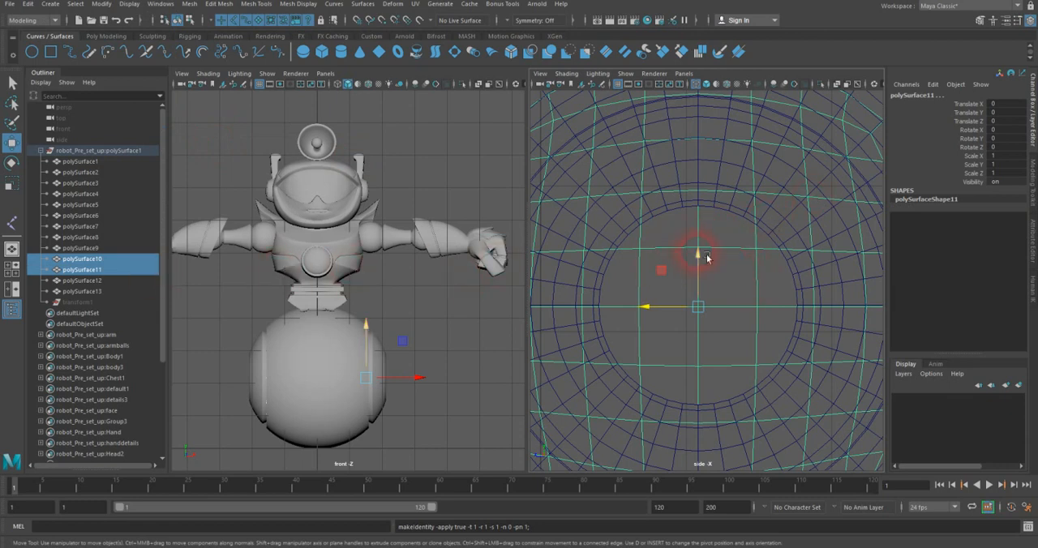
click(662, 270)
click(509, 316)
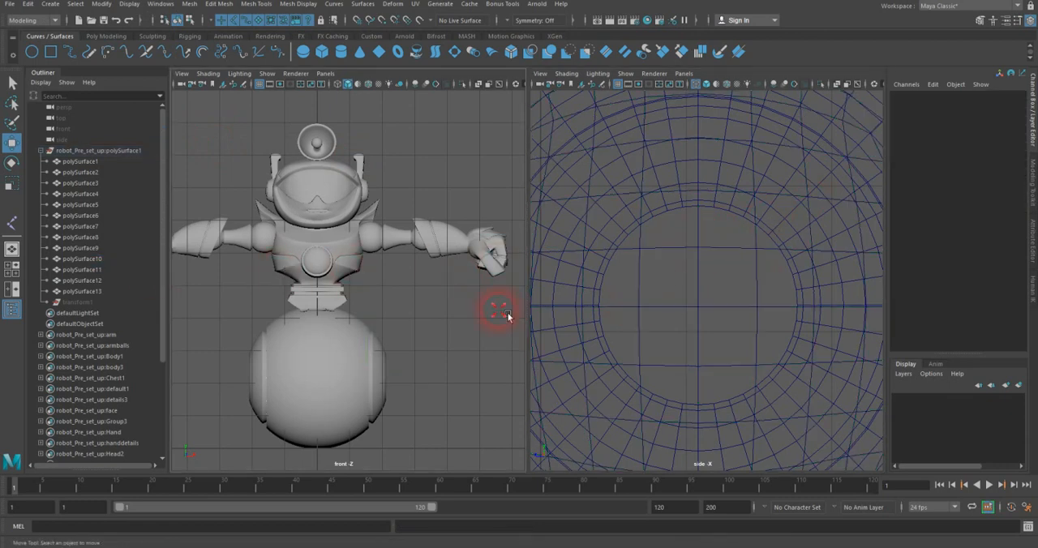
Step: Place a single joint at the center of the wheel hub in the side view with the Joint Tool
click(12, 225)
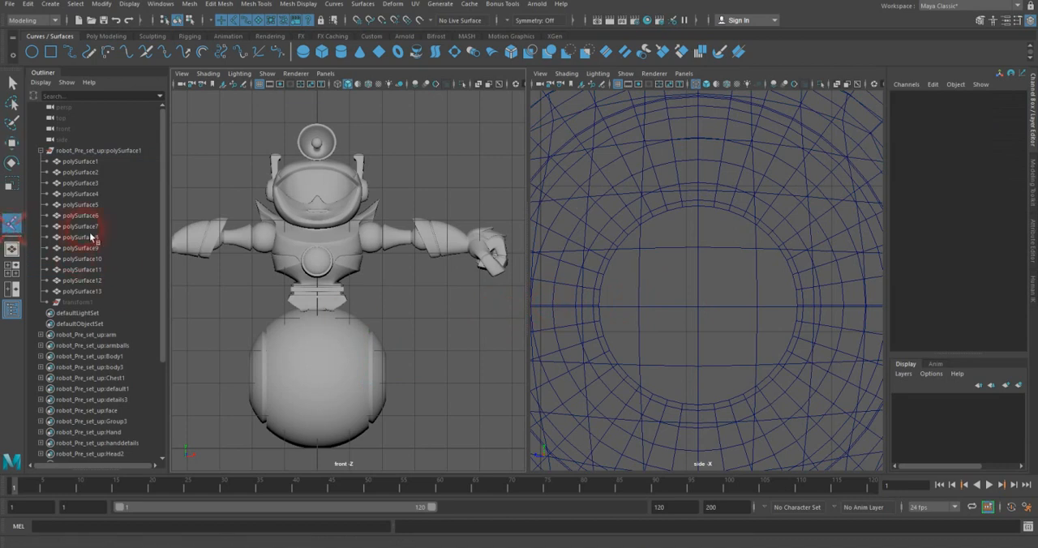
click(193, 36)
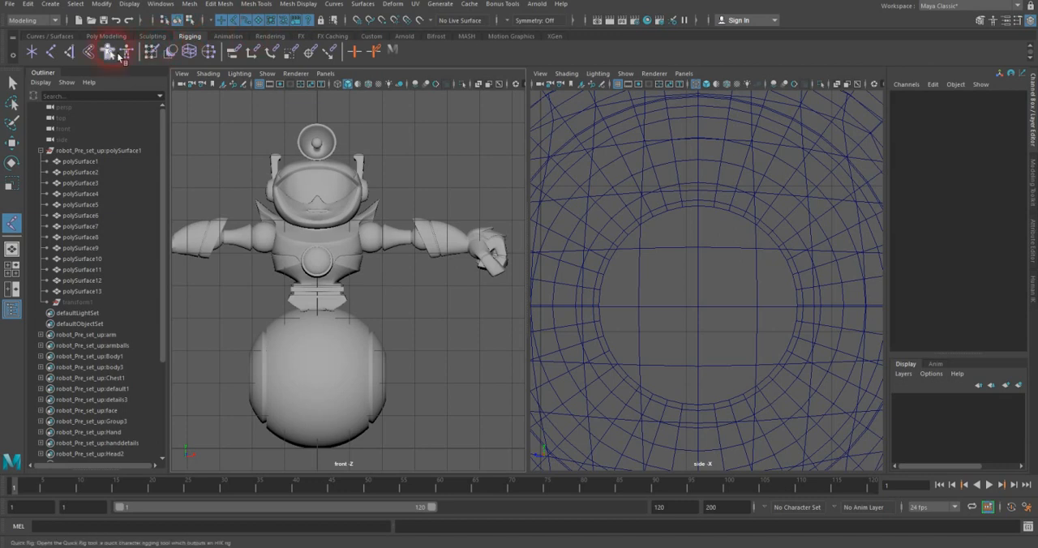
click(51, 52)
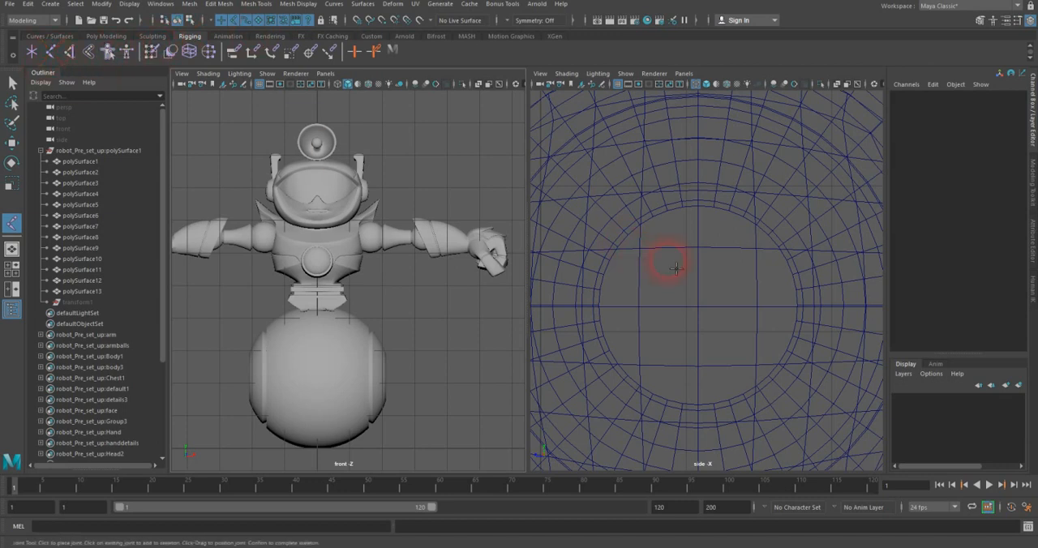
click(703, 313)
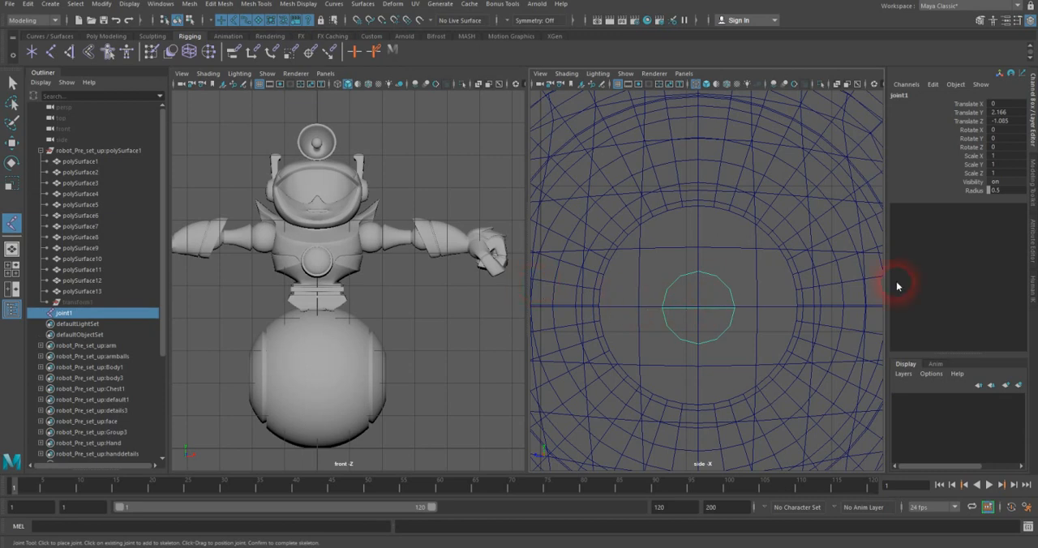
key(Return)
Step: Display the front view in wireframe and frame the robot's body and wheel in it
click(415, 79)
key(4)
alt+middle_drag(400, 296, 429, 239)
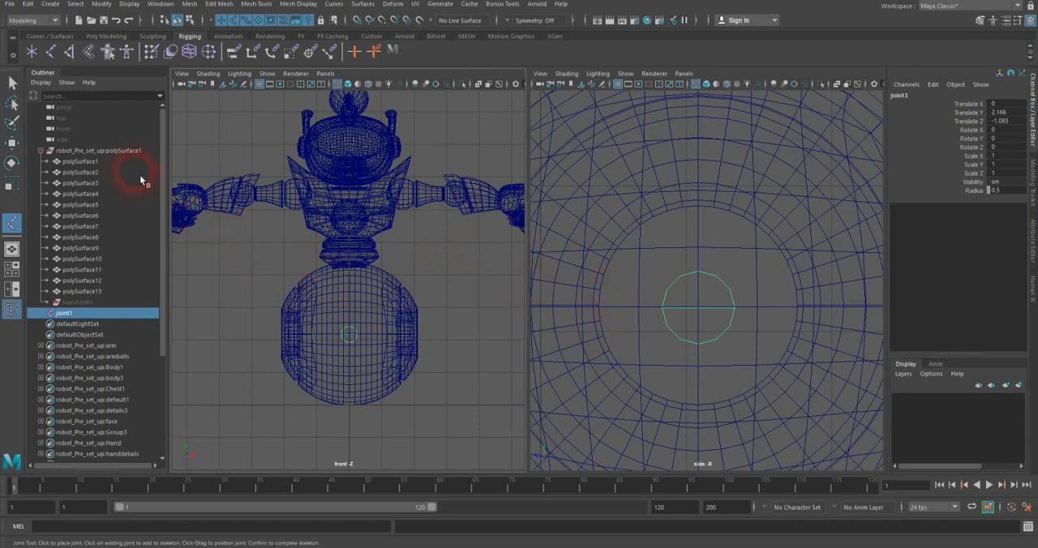
Step: Start a separate joint chain at the robot's waist, just above the wheel, in the side view
click(54, 56)
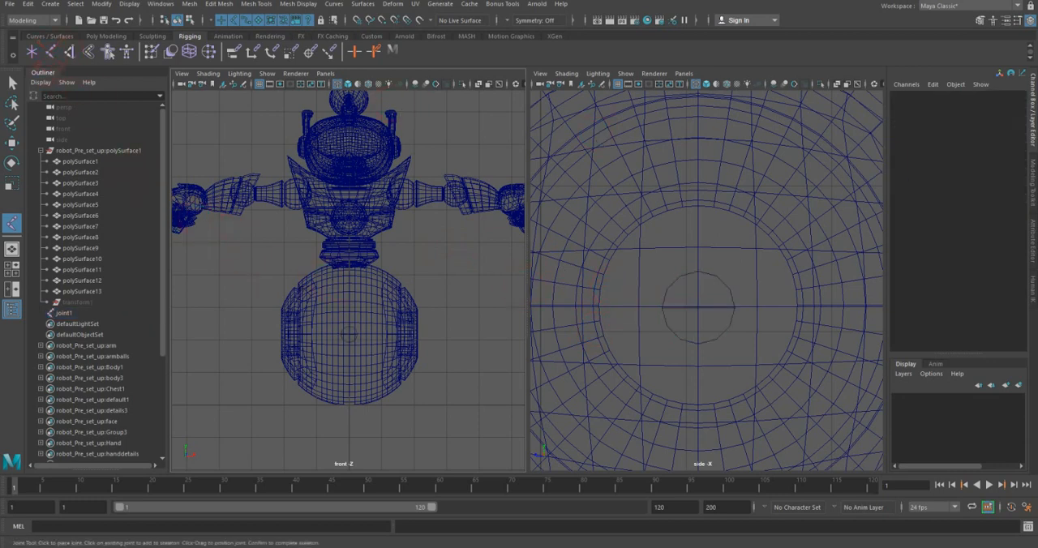
alt+middle_drag(623, 256, 590, 393)
alt+middle_drag(634, 286, 646, 325)
mouse_move(646, 324)
alt+right_down()
mouse_move(614, 322)
mouse_move(630, 322)
alt+right_up()
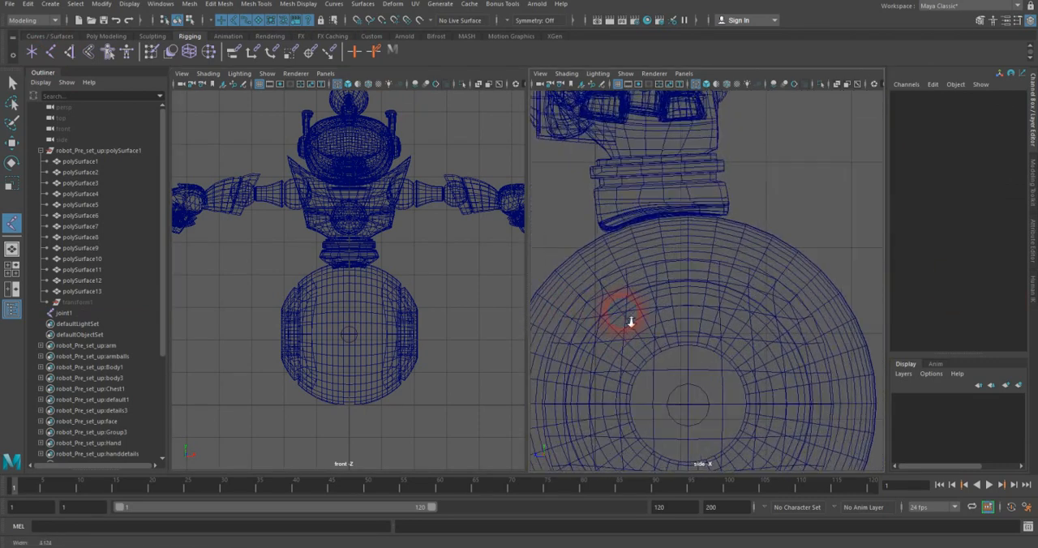
alt+middle_drag(641, 297, 648, 325)
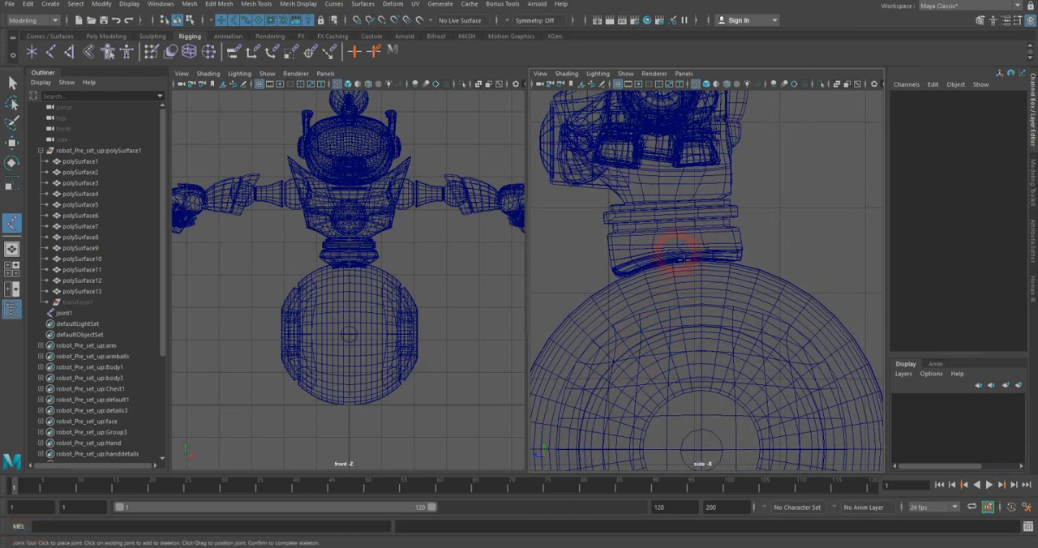
click(679, 255)
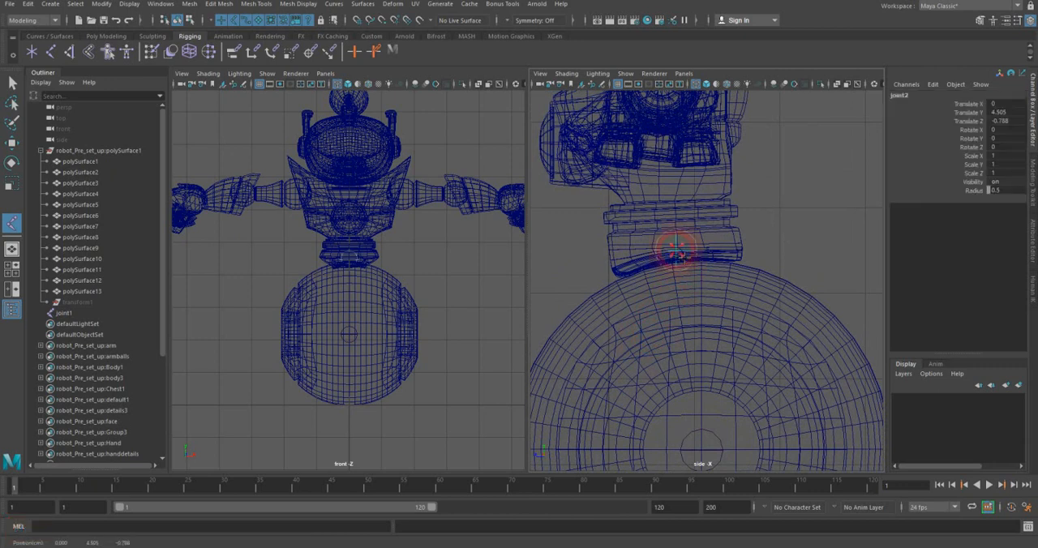
Step: Extend the waist chain with a joint at the base of the head and another at the antenna dish's base
alt+middle_drag(672, 174, 671, 291)
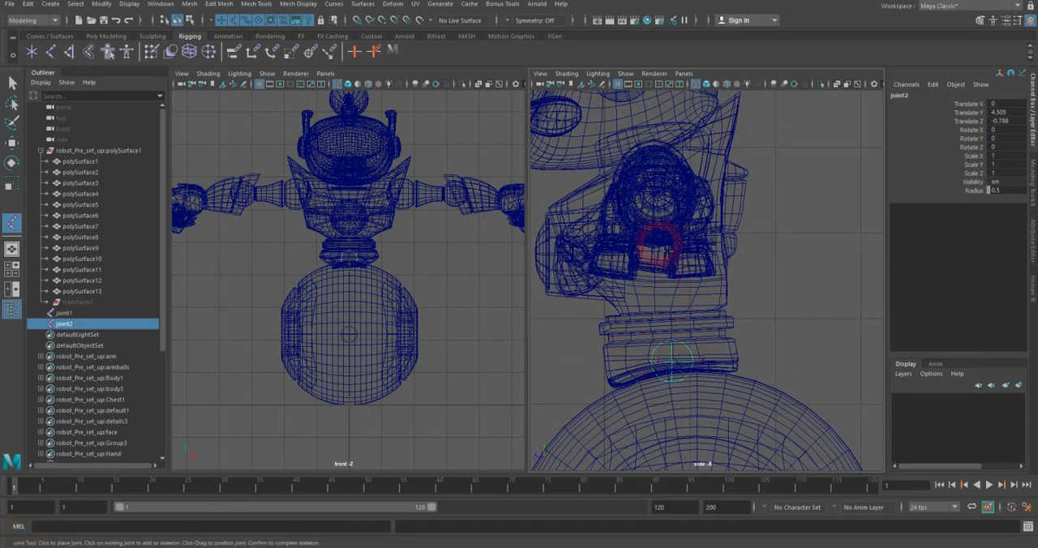
click(653, 161)
alt+middle_drag(654, 162, 722, 347)
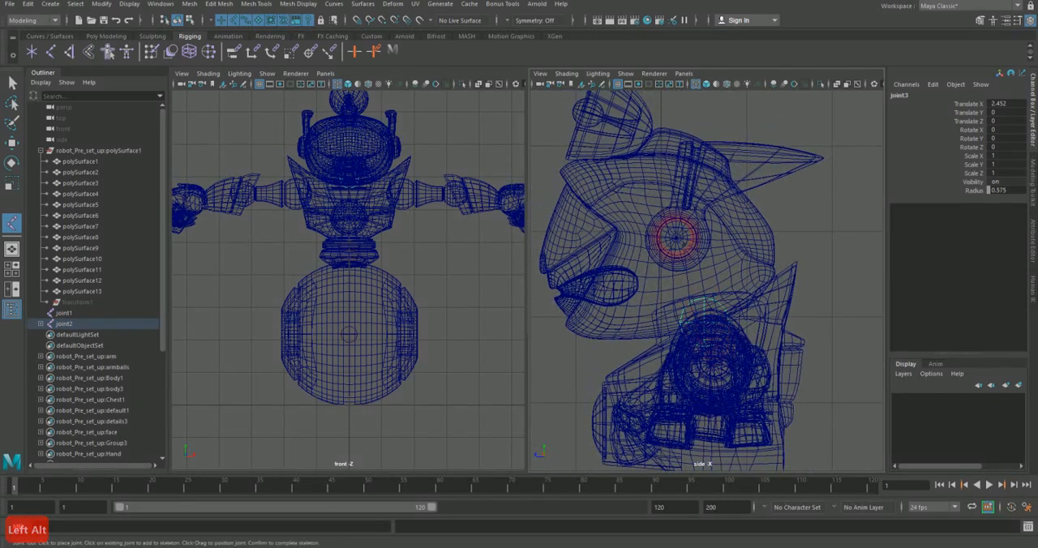
click(653, 141)
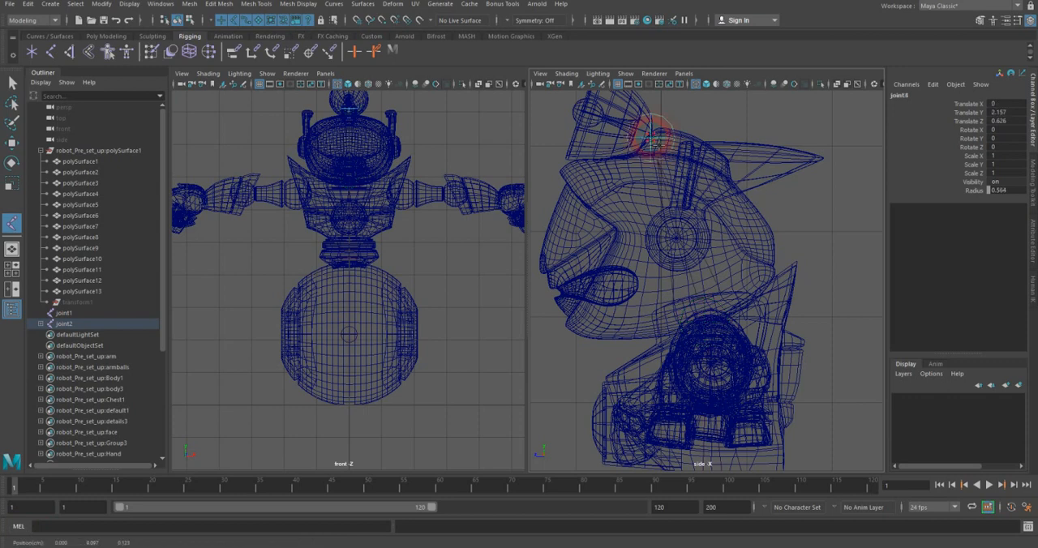
Step: Add an end joint at the tip inside the antenna dish and complete the joint chain
alt+middle_drag(660, 145, 697, 215)
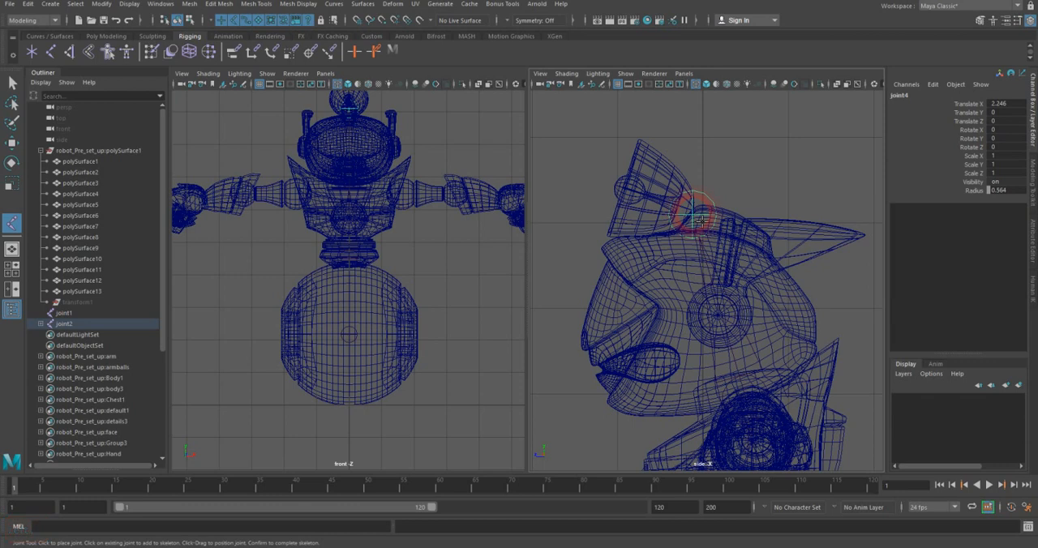
click(631, 188)
click(624, 188)
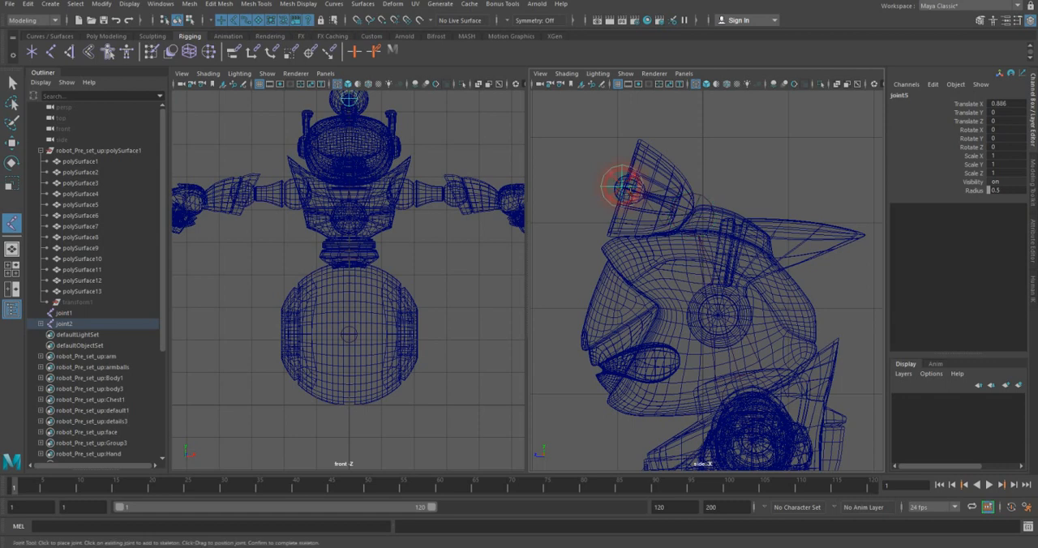
key(Return)
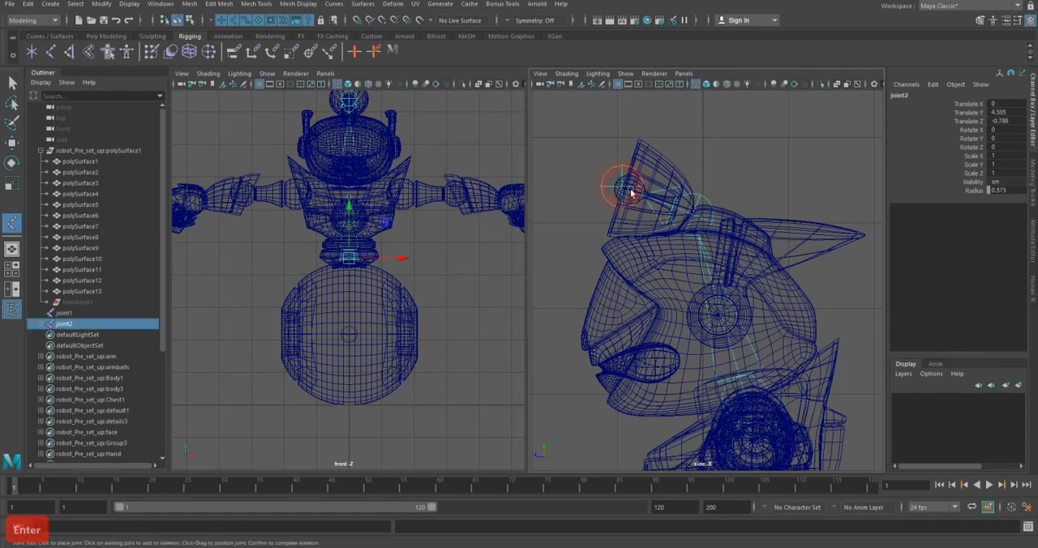
Step: Select the joint at the wheel's center and rename it Root_jnt
scroll(683, 215, down, 8)
alt+middle_drag(720, 288, 721, 236)
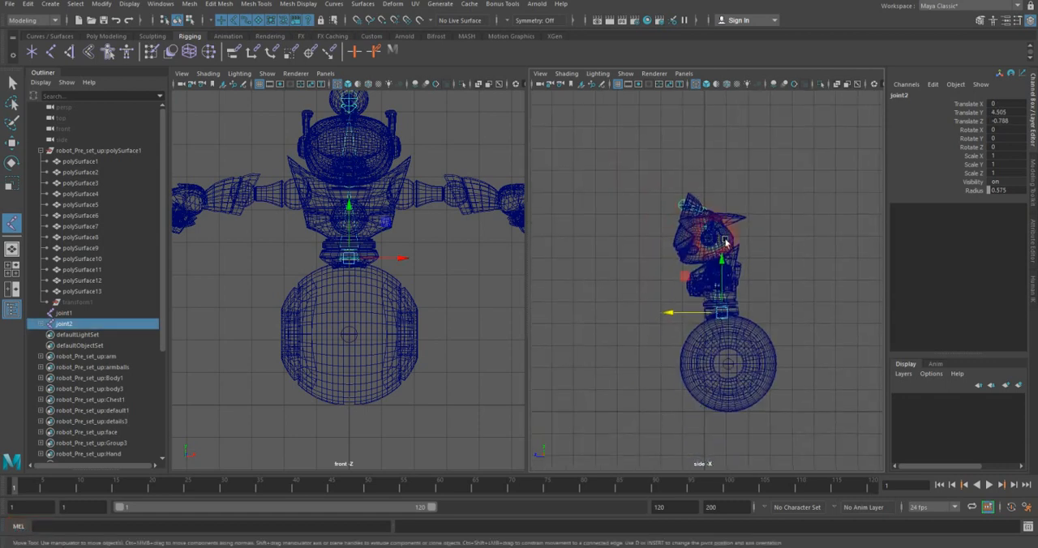
alt+middle_drag(426, 252, 426, 265)
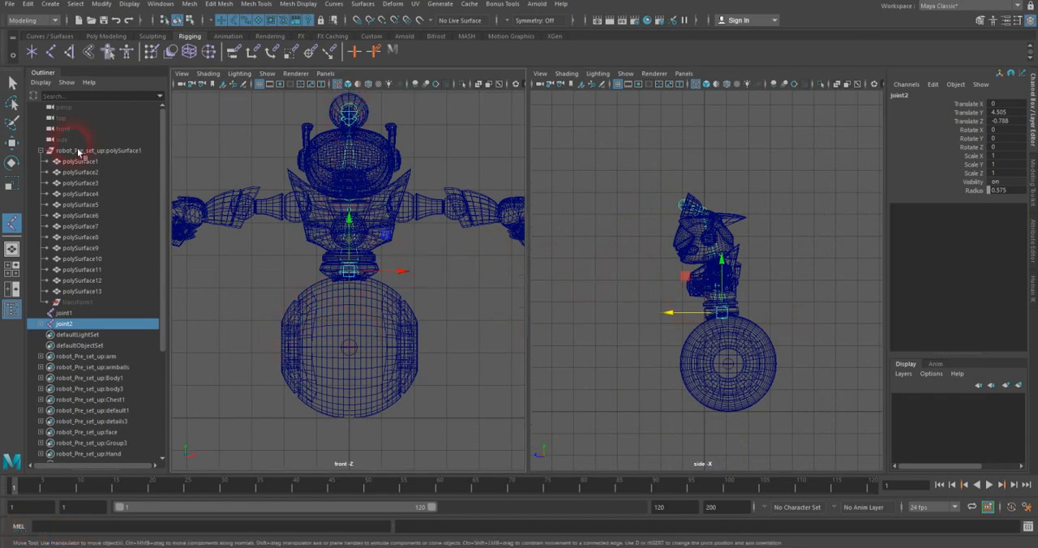
click(12, 82)
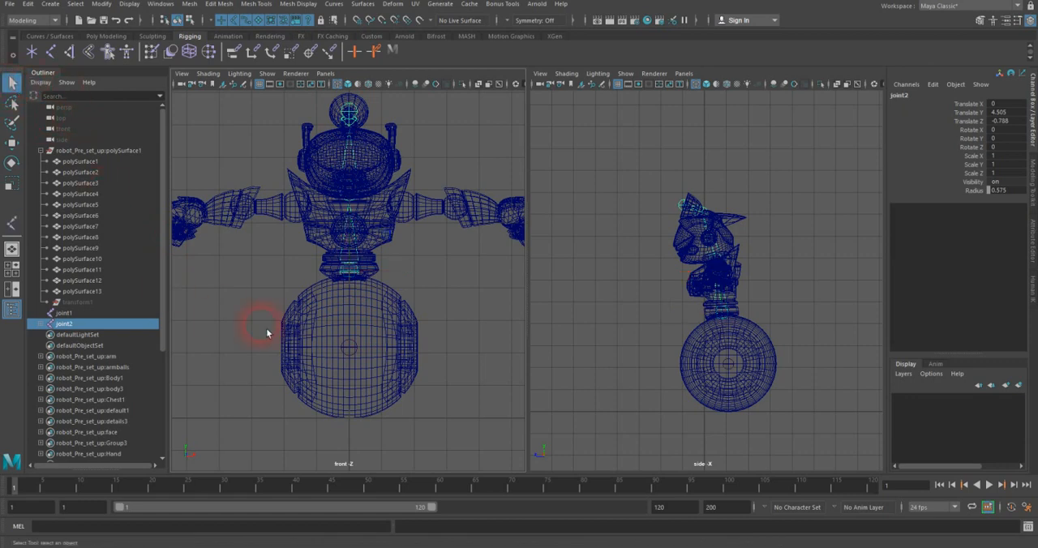
click(356, 347)
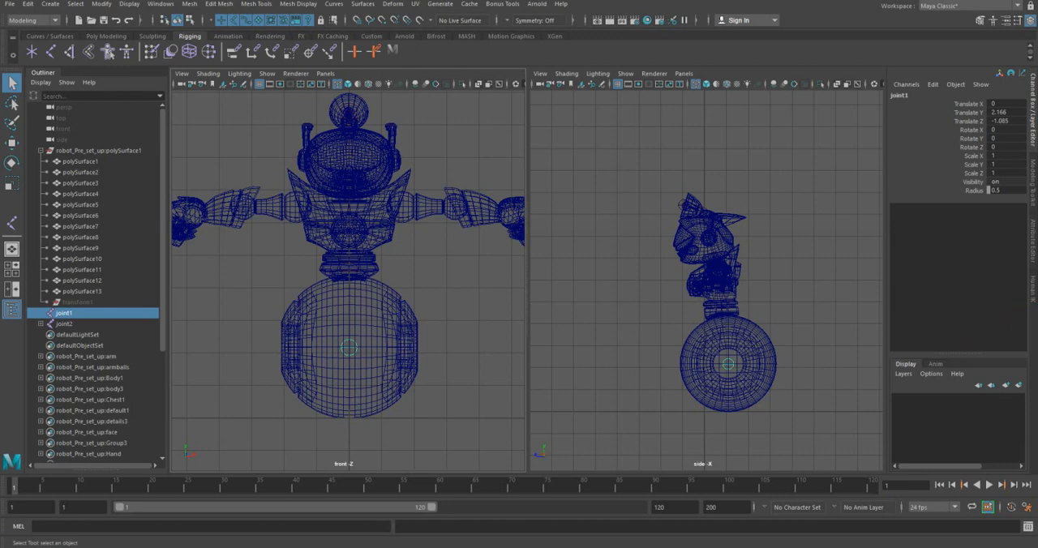
double_click(897, 95)
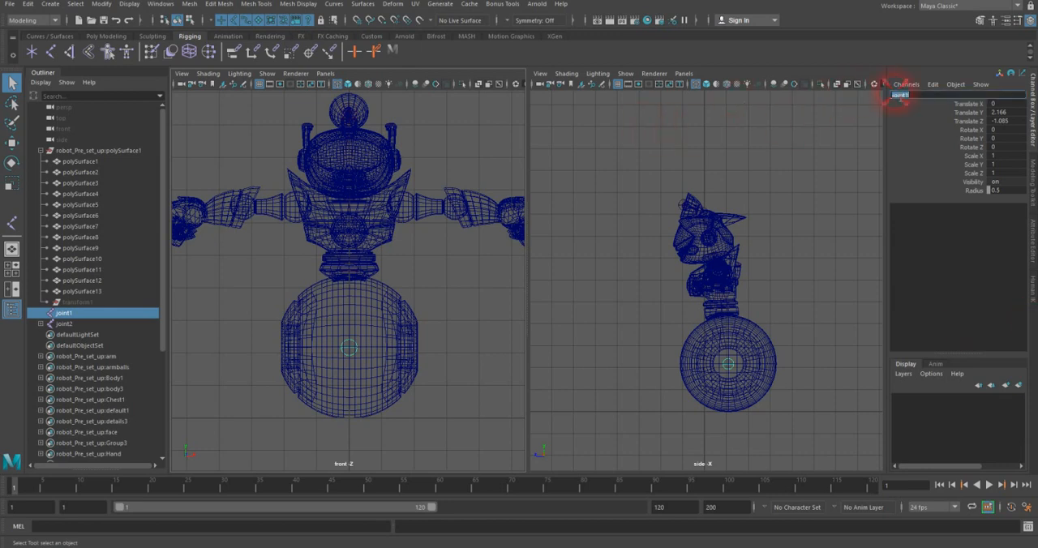
text(Root_J)
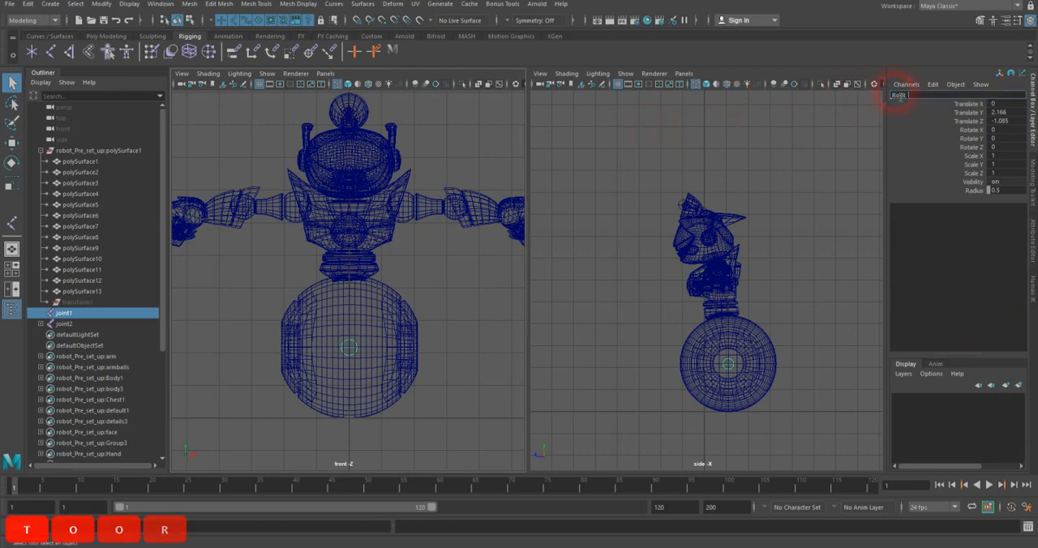
text(nt)
key(Return)
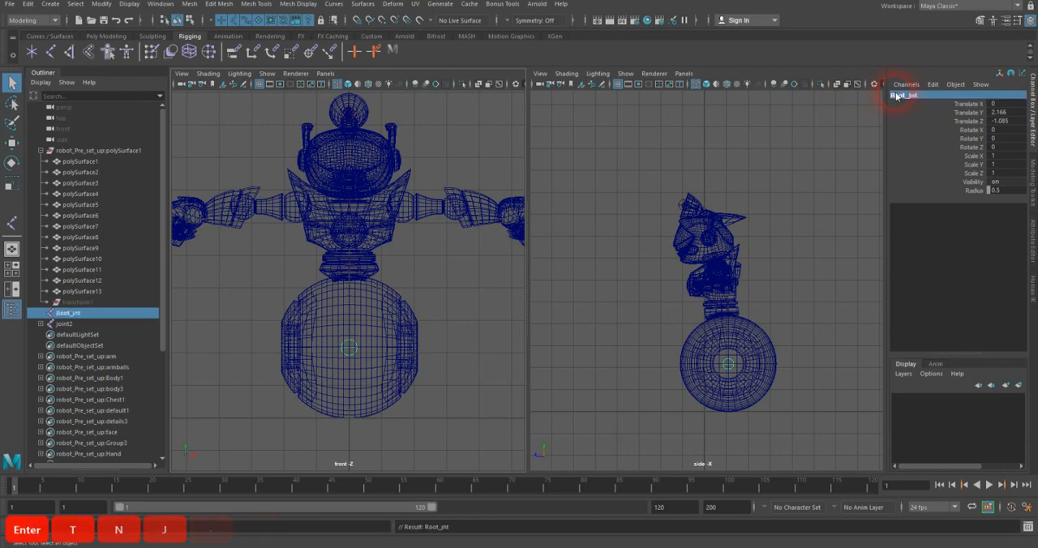
Step: Select the joint at the waist and rename it waist_jnt
click(353, 276)
click(897, 97)
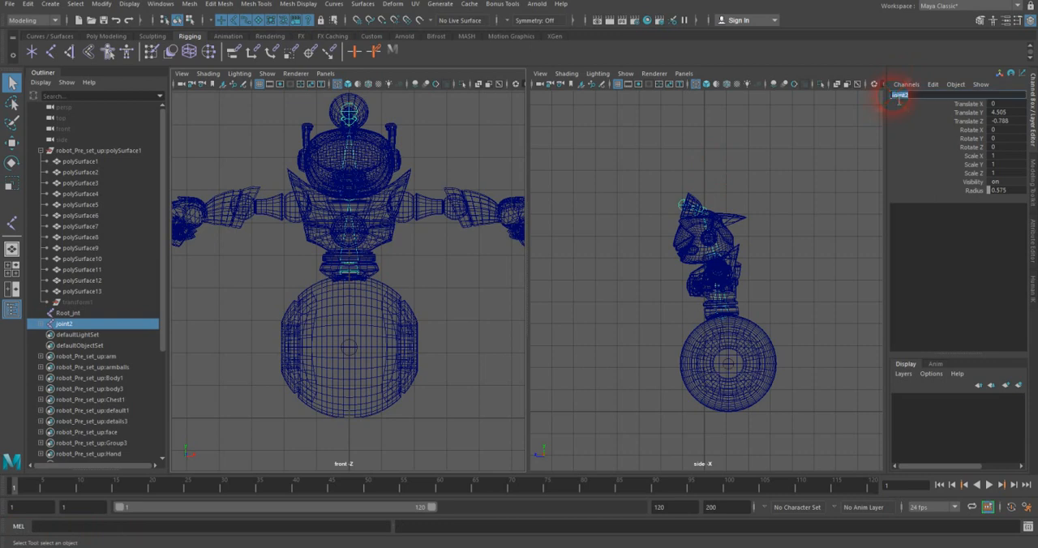
text(waist)
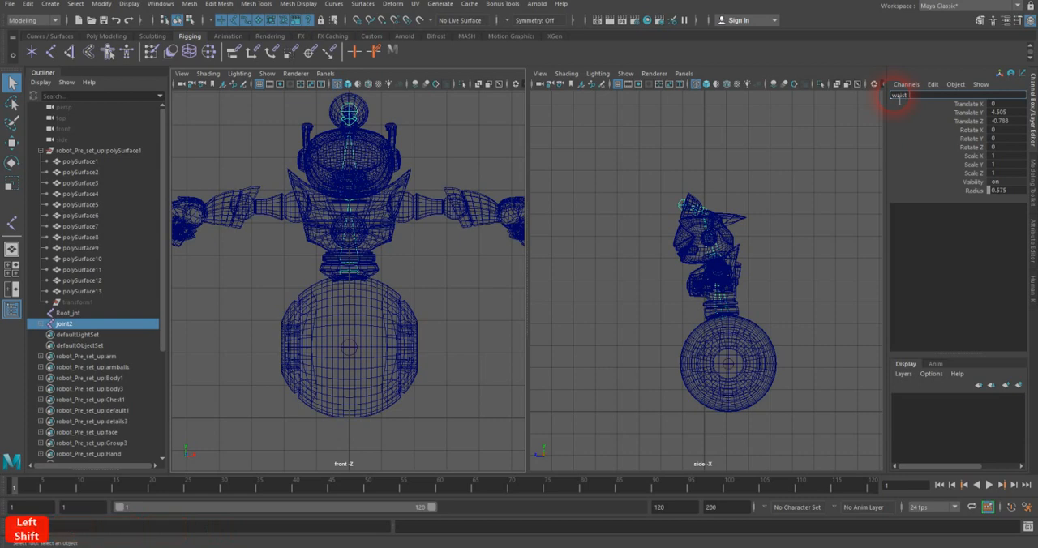
text(_jnt)
key(Return)
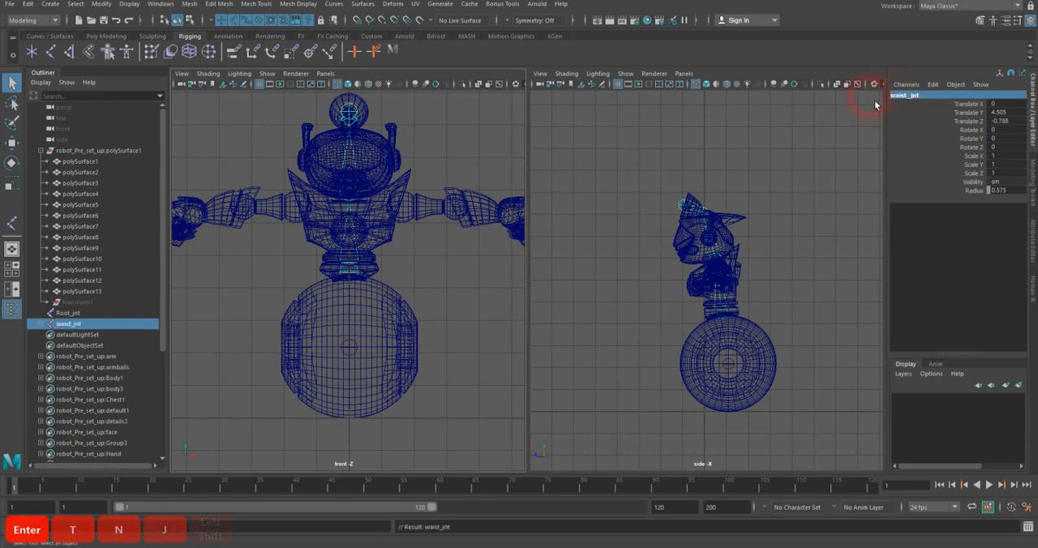
Step: Select the joint at the base of the head and rename it HEad_jnt
click(363, 196)
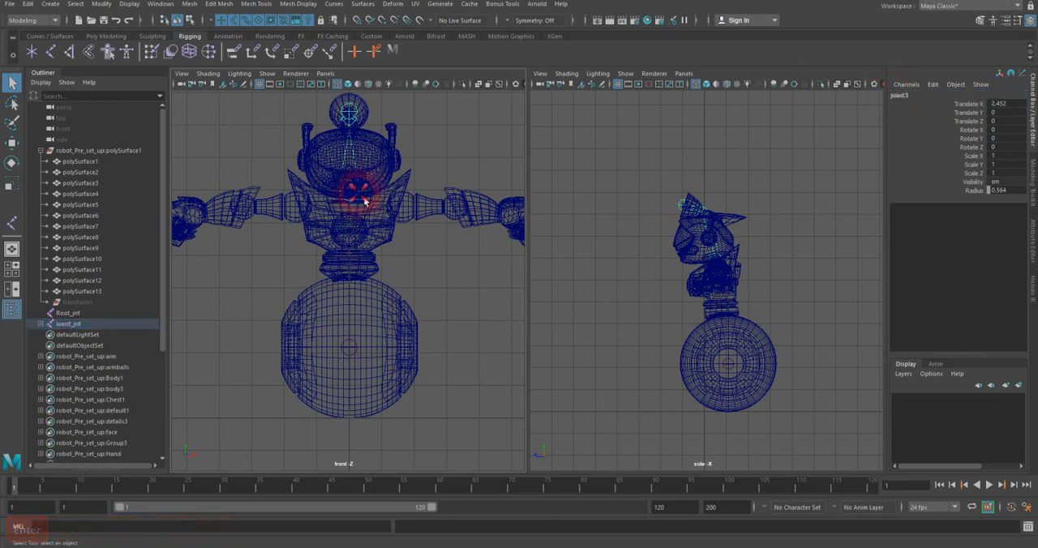
click(901, 98)
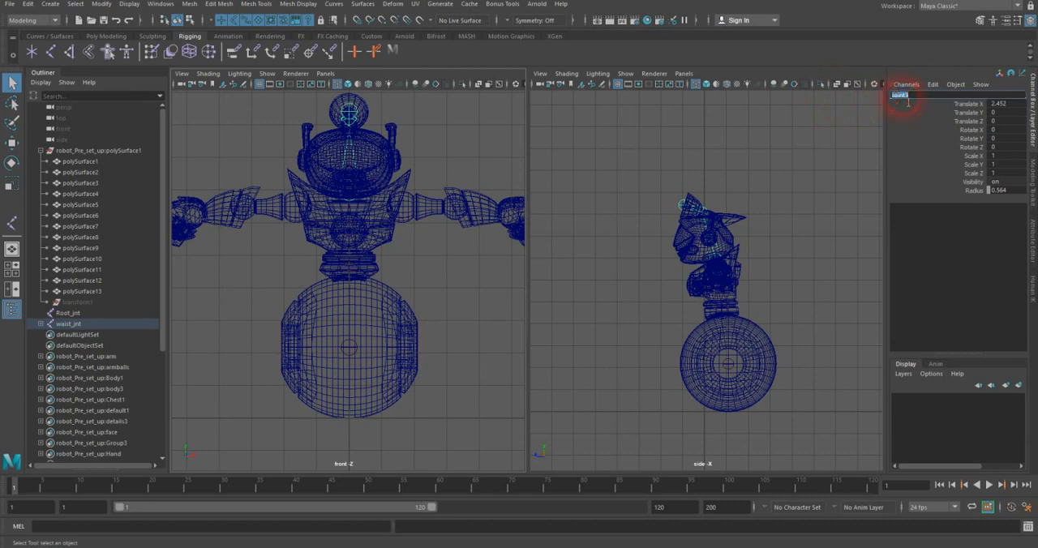
text(Neck)
key(BackSpace)
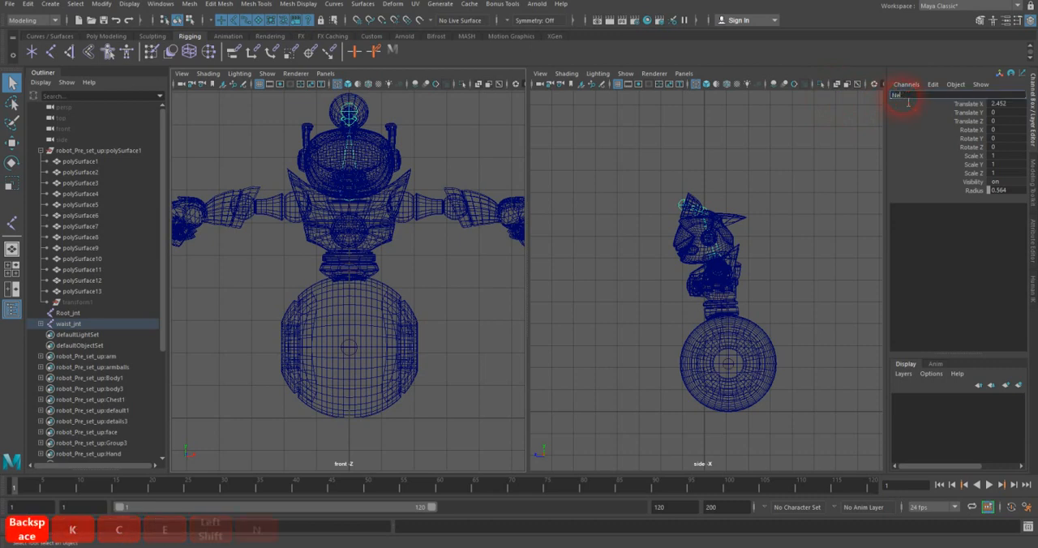
key(BackSpace)
key(BackSpace)
key(BackSpace)
text(HEad_jnt)
key(Return)
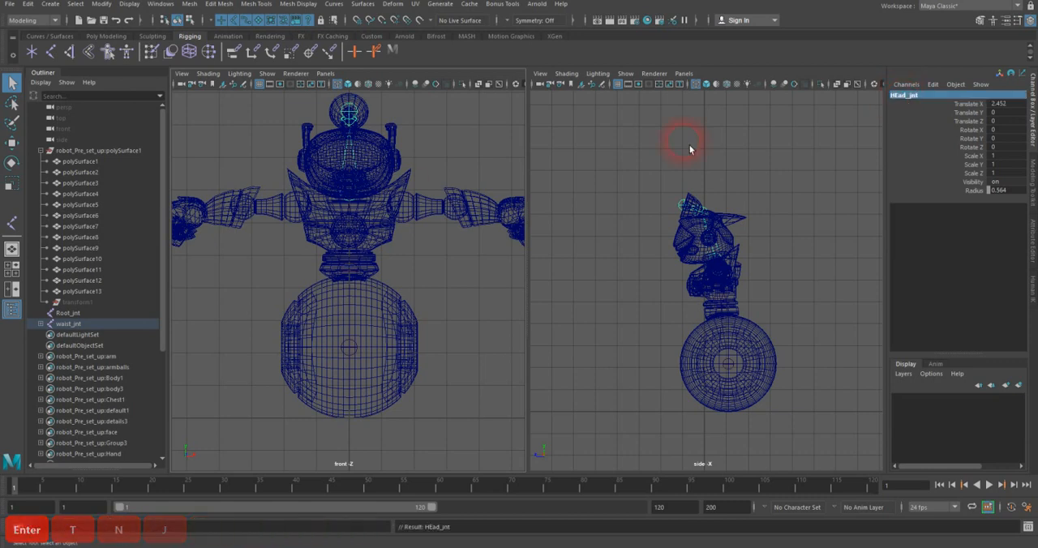
Step: Select the joint at the antenna dish's base and rename it Antenna_Jnt
scroll(762, 219, up, 6)
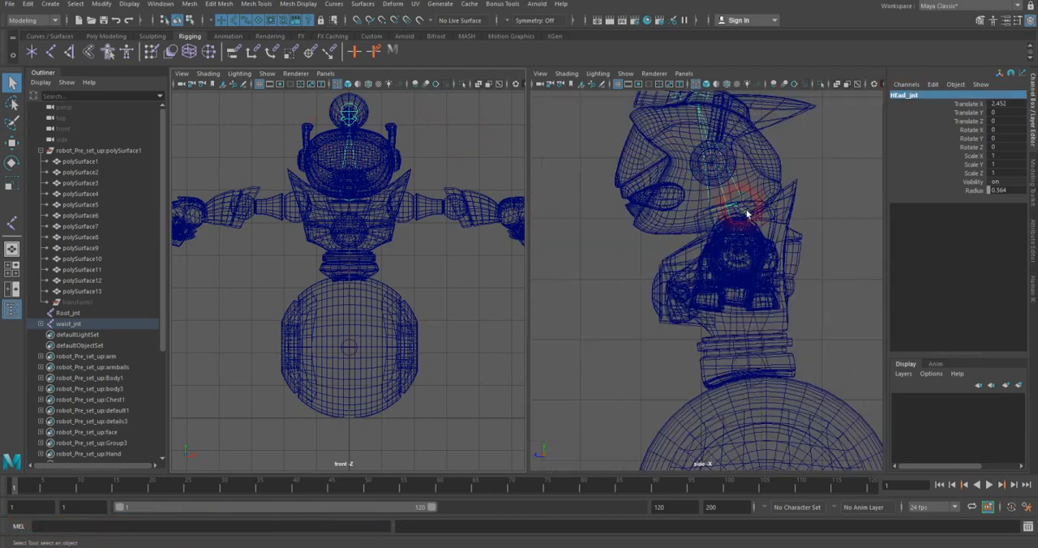
alt+middle_drag(711, 143, 709, 233)
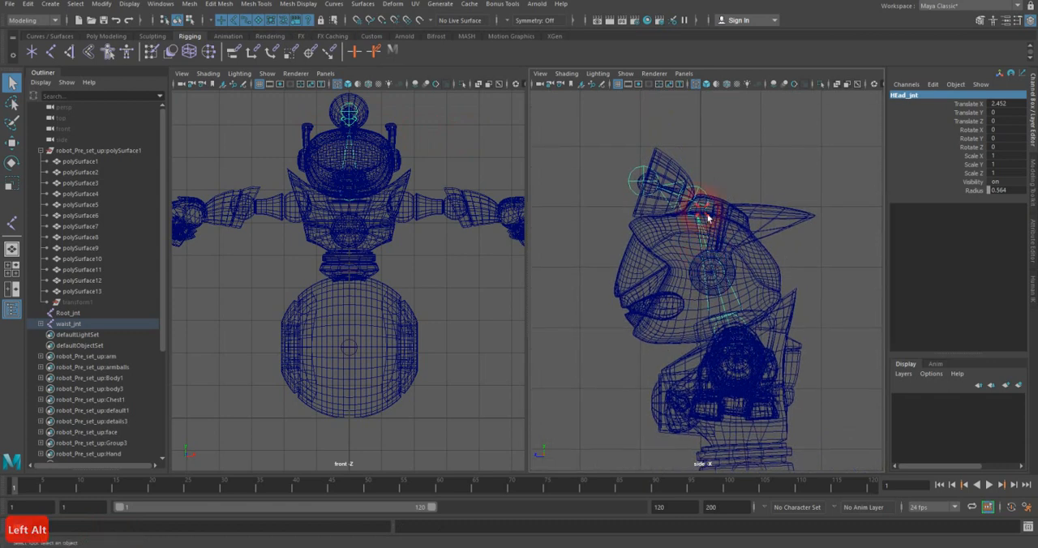
click(707, 217)
double_click(894, 96)
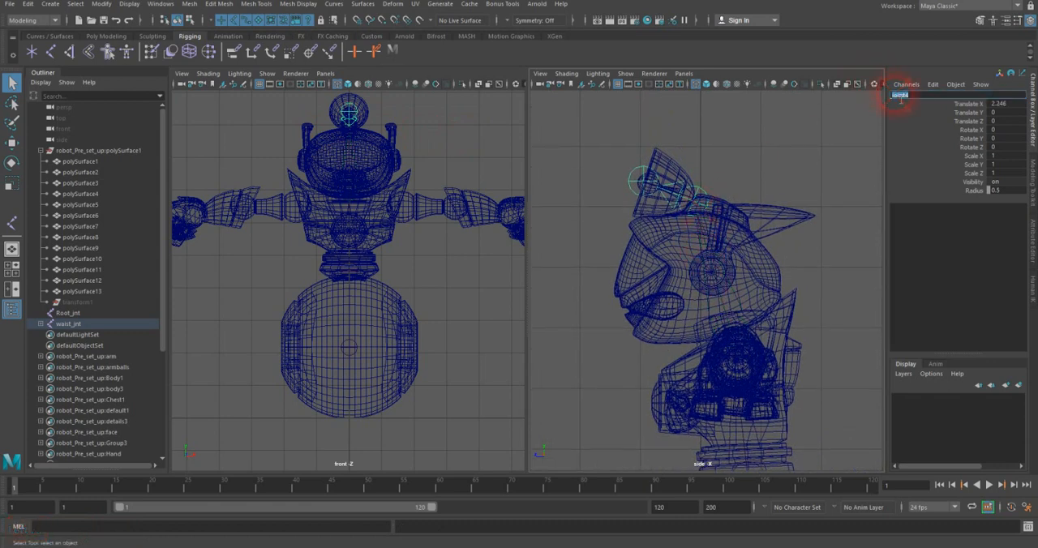
text(Antenna_)
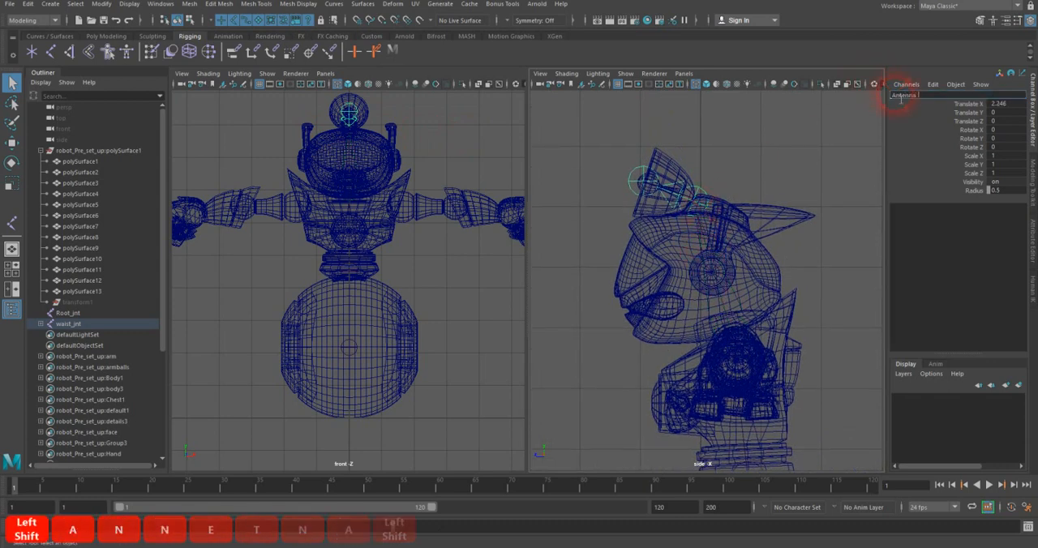
text(Jnt)
key(Return)
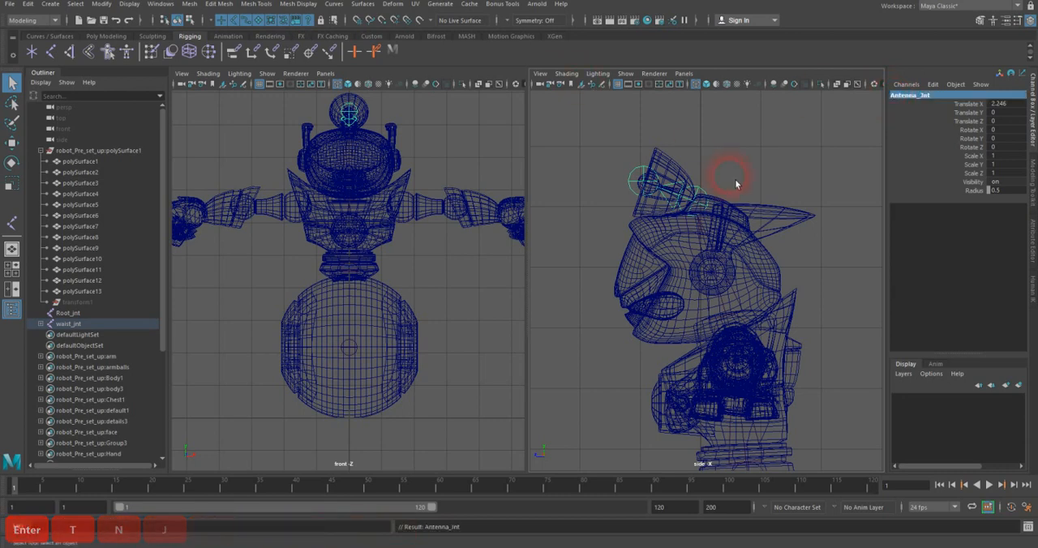
Step: Select the end joint at the antenna dish's tip and rename it Antenna_End_Jnt
click(646, 185)
double_click(905, 96)
text(E)
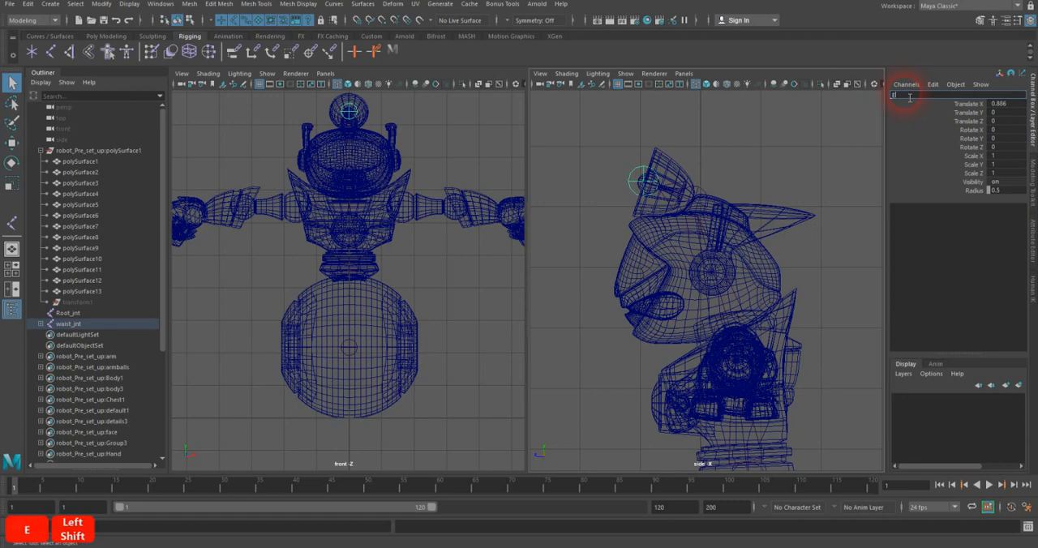
key(BackSpace)
text(Ant)
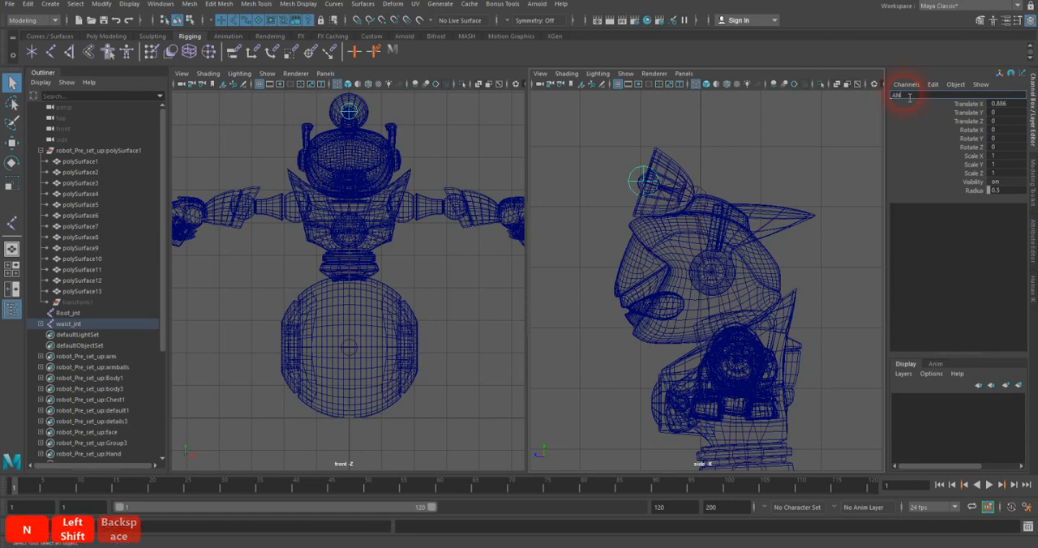
text(enna_)
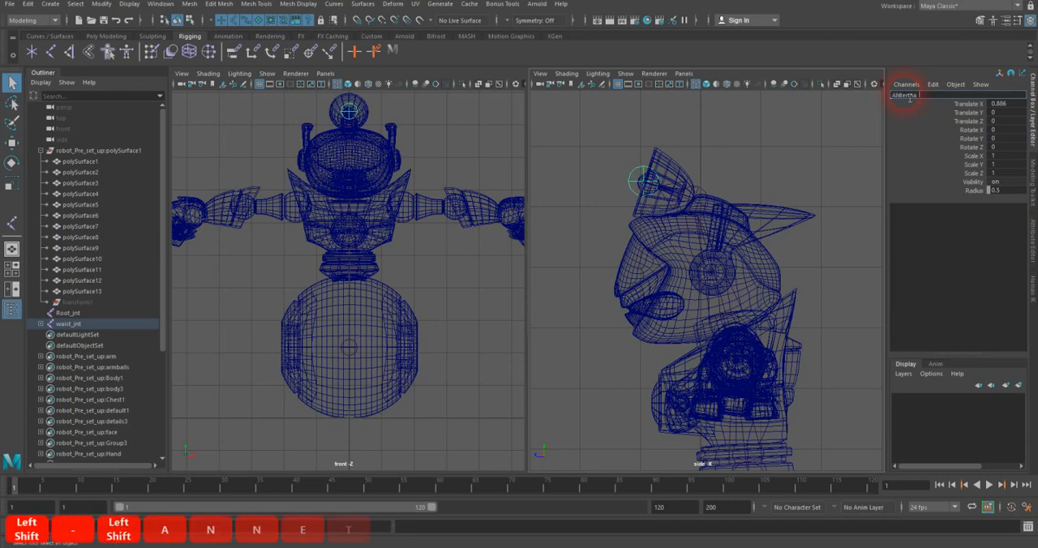
text(End0)
key(BackSpace)
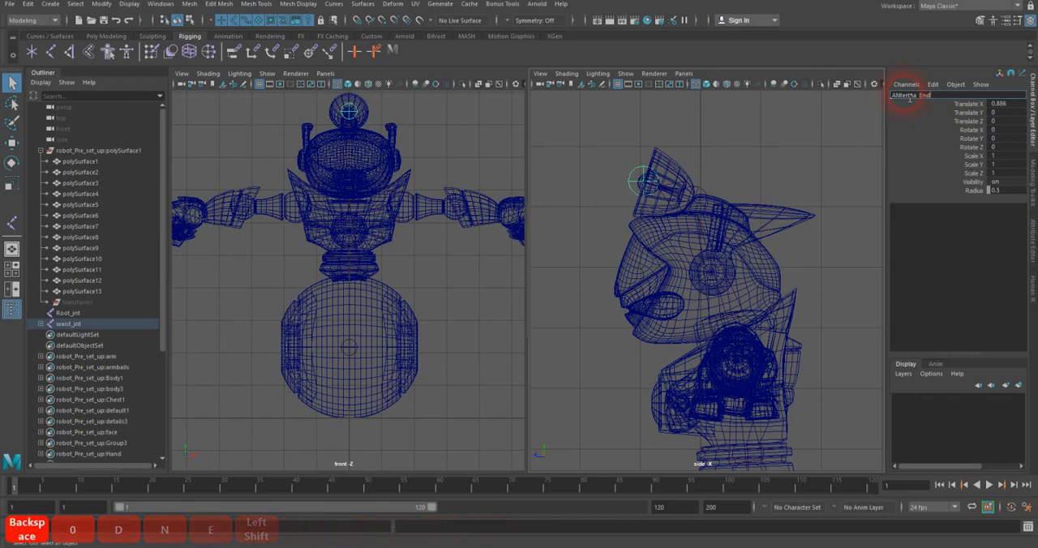
text(_Jnt)
key(Return)
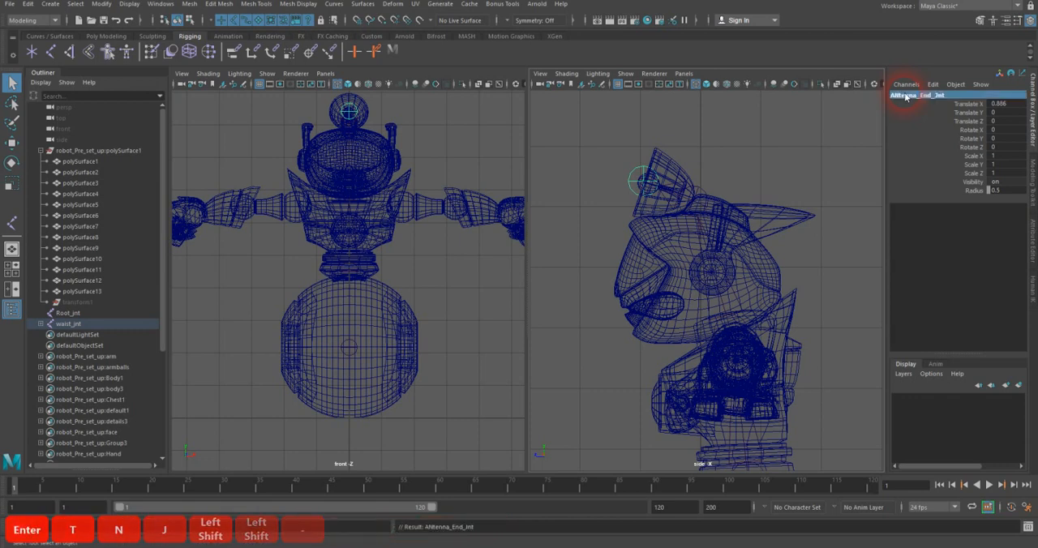
double_click(901, 97)
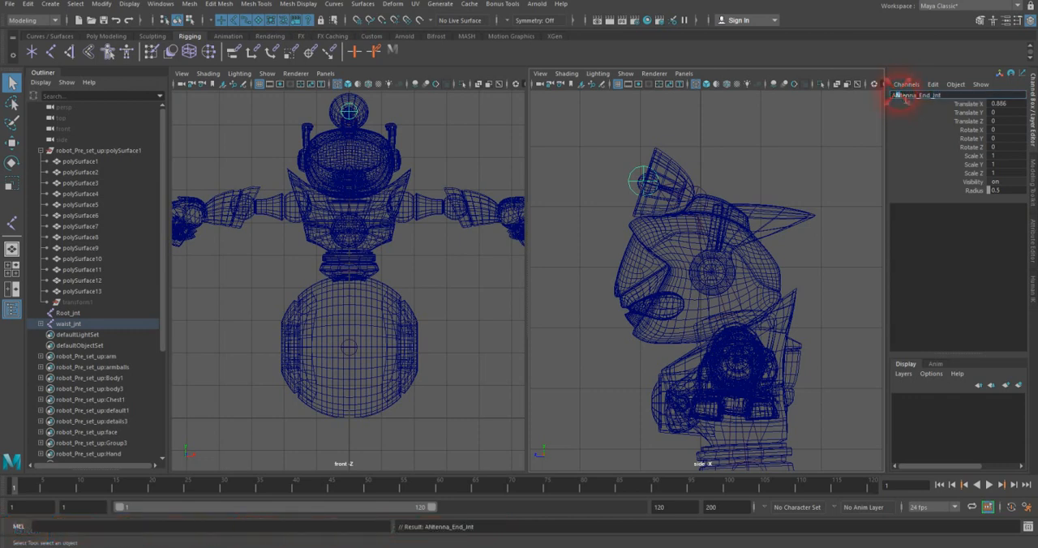
text(n)
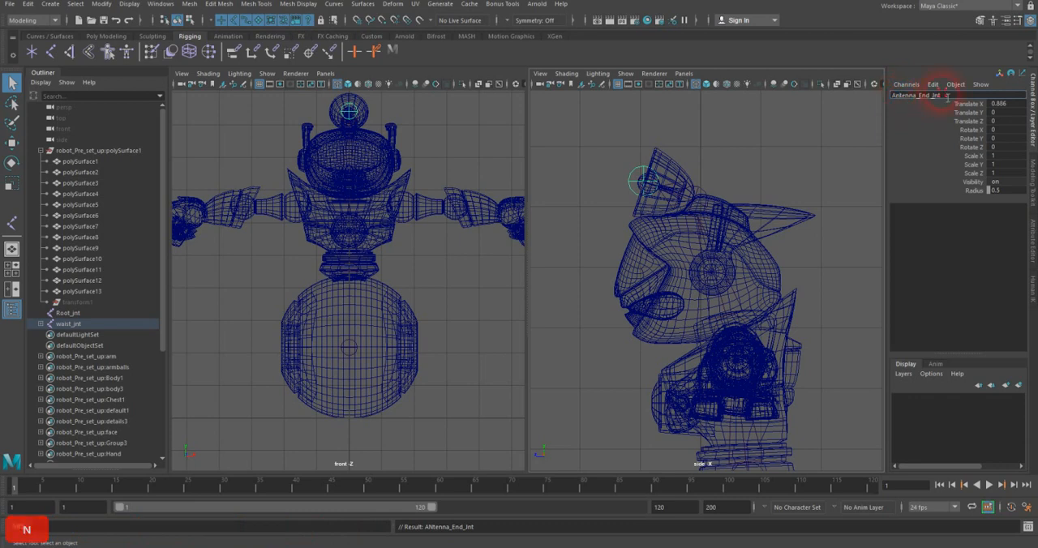
key(Return)
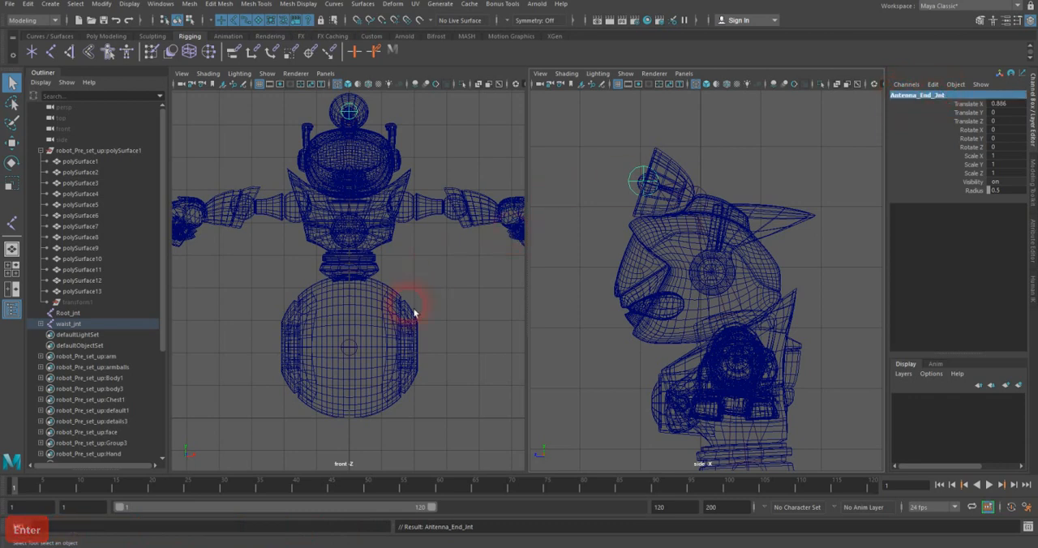
Step: Duplicate the Root_jnt joint at the center of the wheel
alt+middle_drag(471, 259, 460, 224)
alt+scroll(460, 225, up, 5)
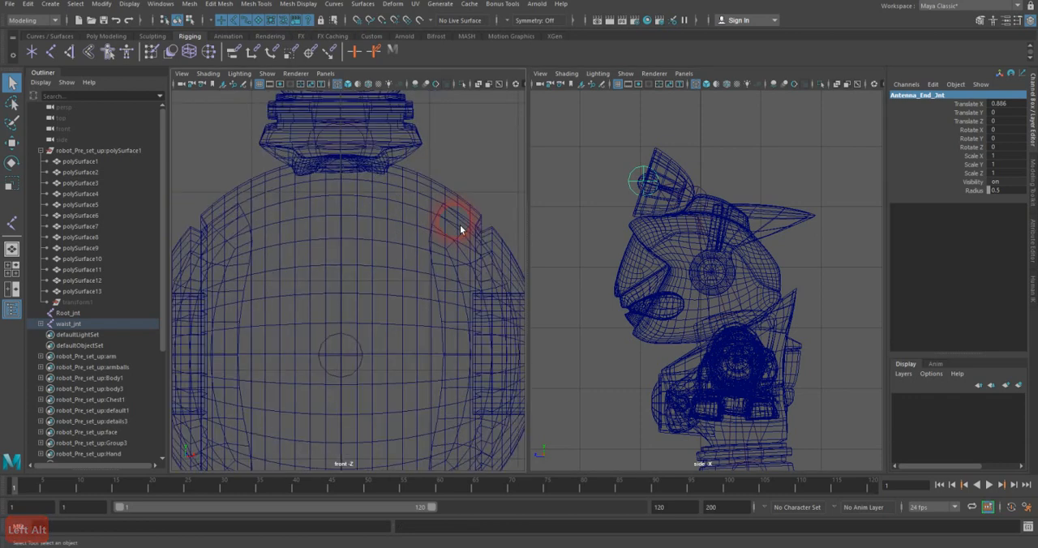
click(354, 347)
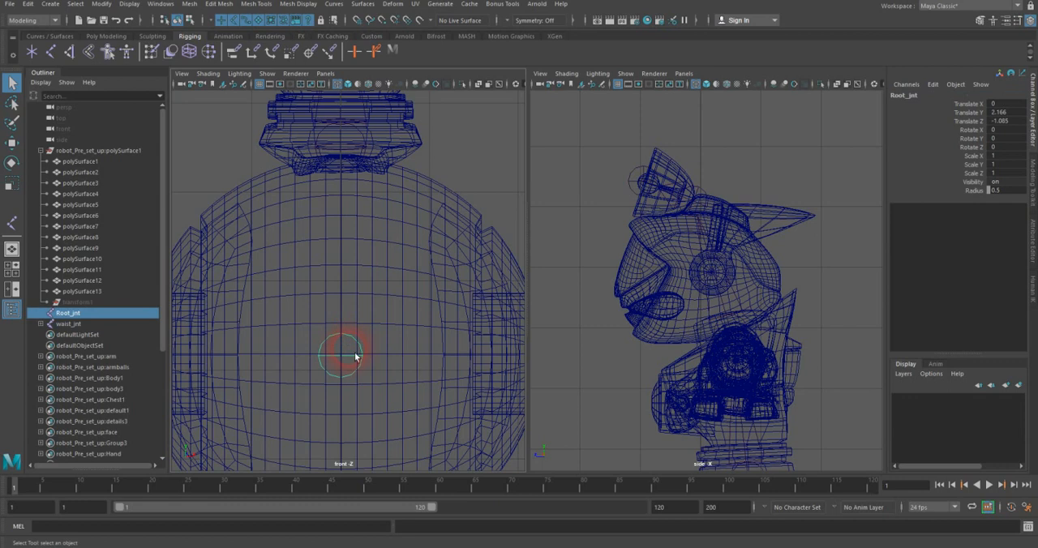
click(29, 4)
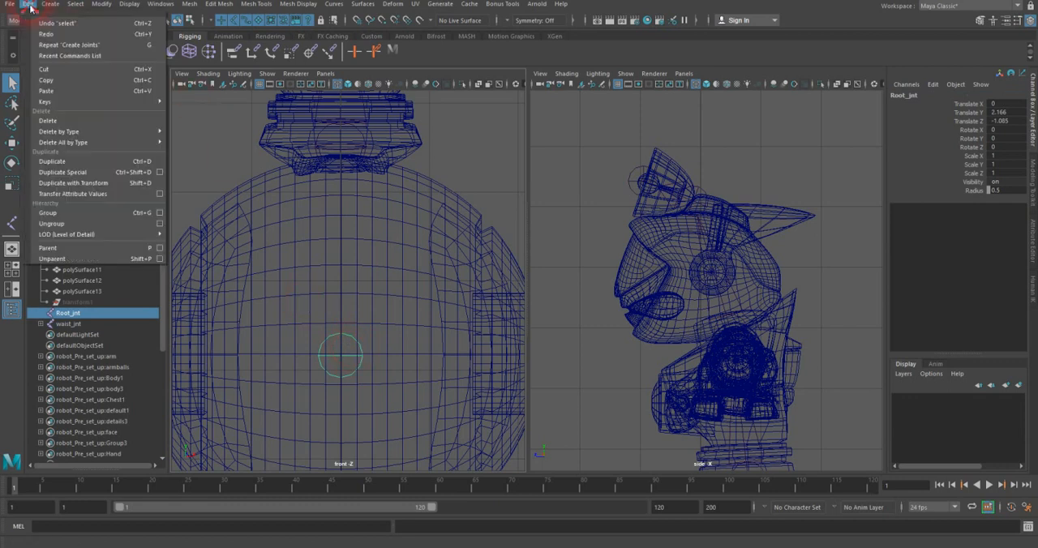
click(110, 161)
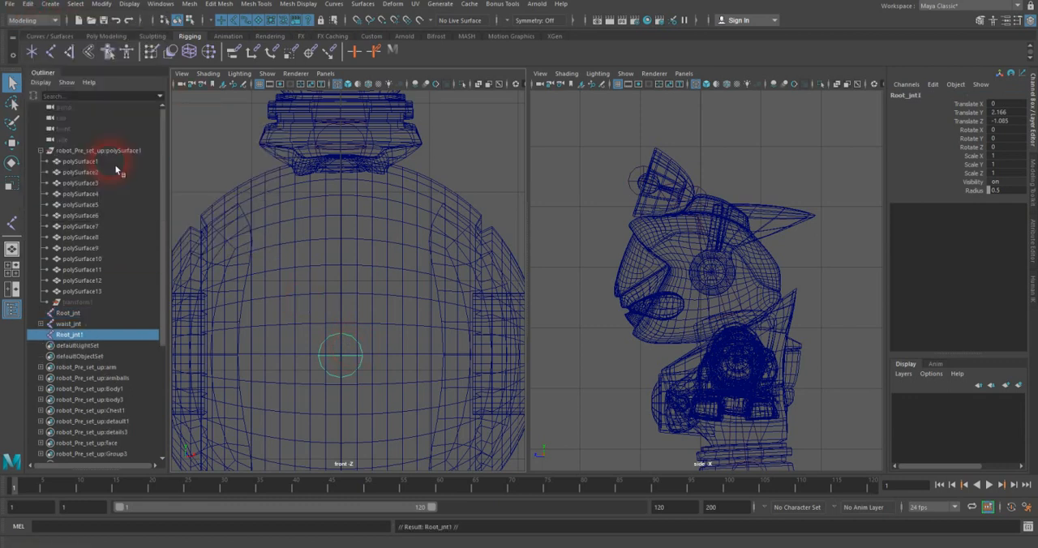
Step: Rename the duplicated root joint Wheel_Jnt
double_click(72, 333)
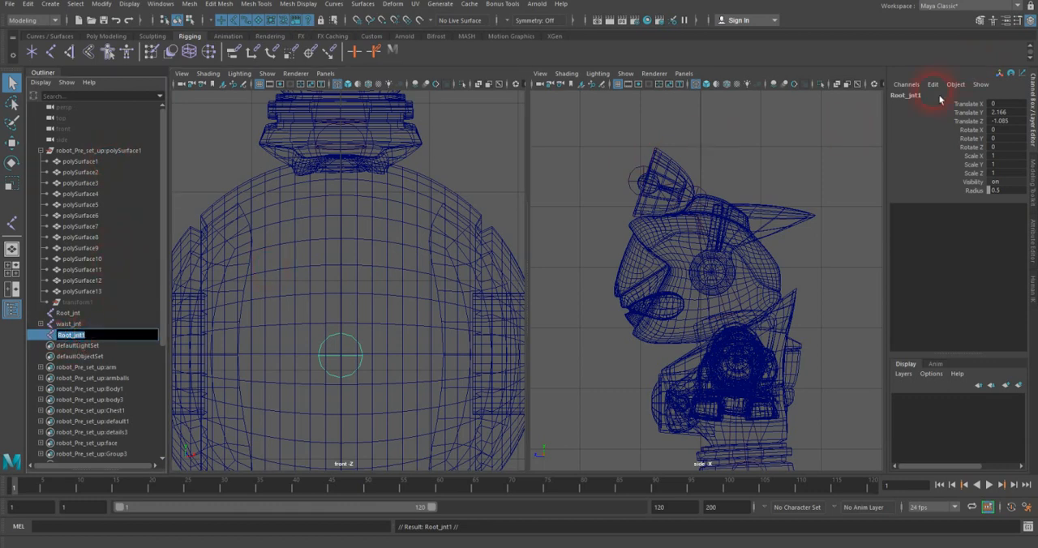
text(wheel_Jnt)
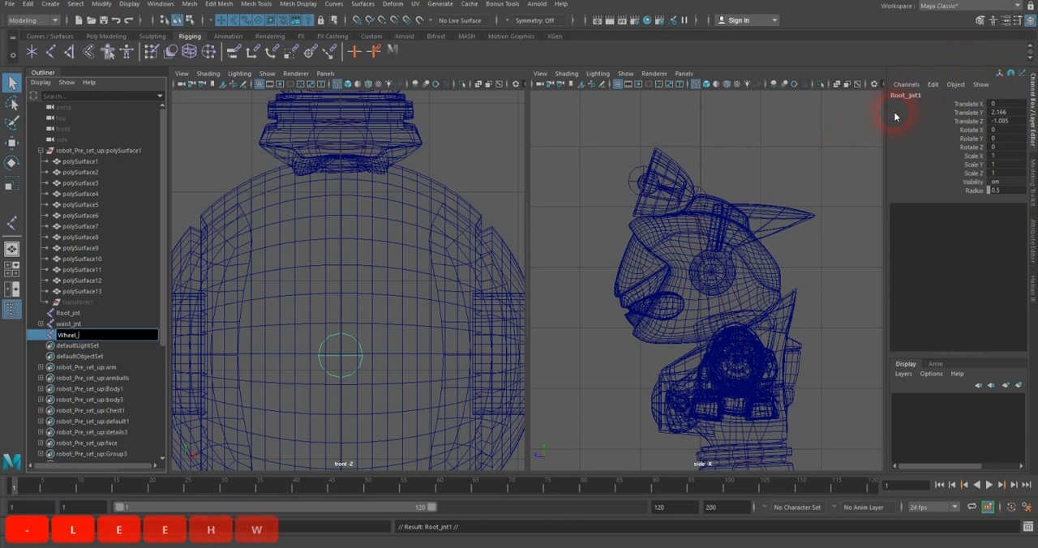
key(Return)
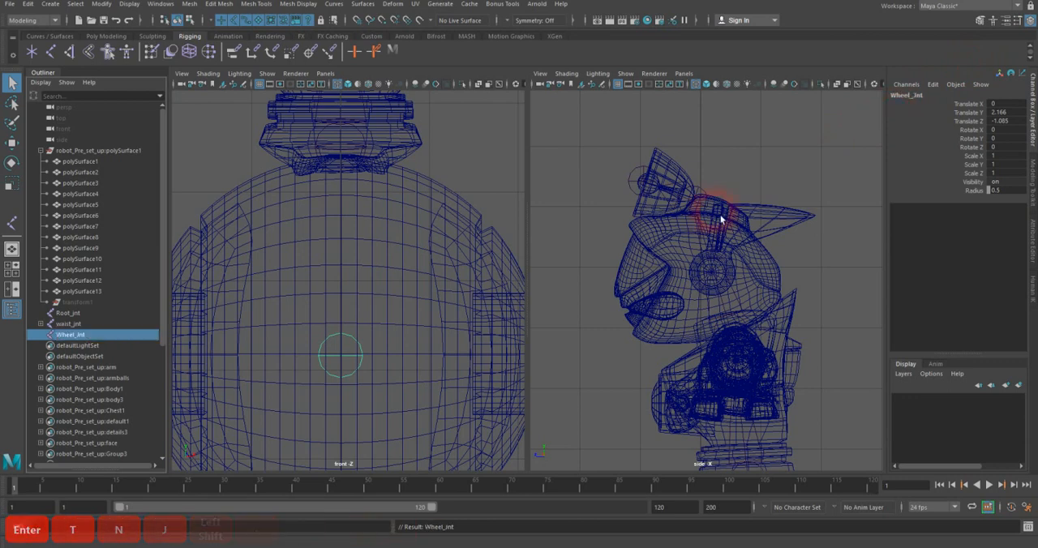
middle_drag(84, 336, 76, 317)
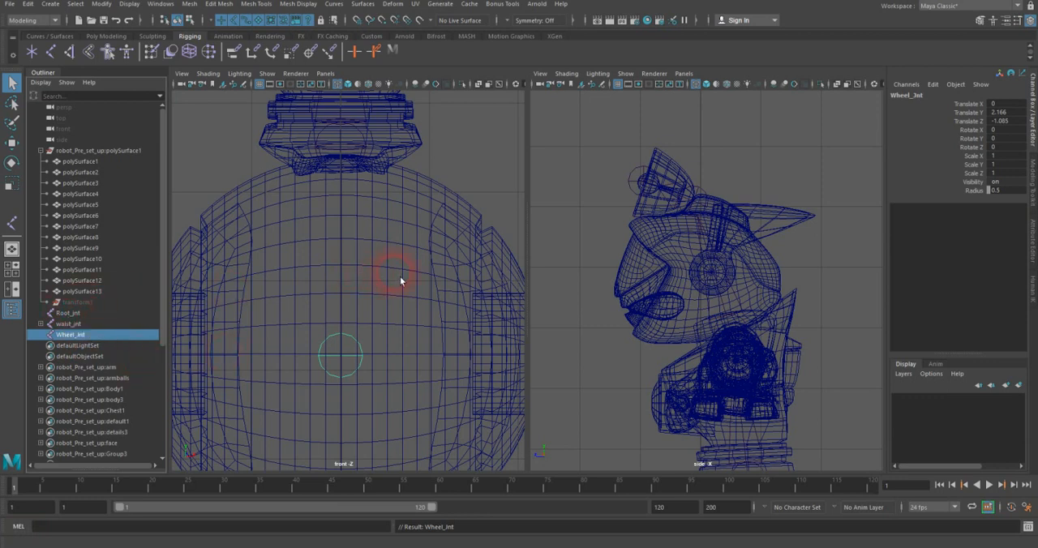
Step: Parent waist_jnt under Root_jnt and expand the full root joint hierarchy
scroll(400, 276, down, 5)
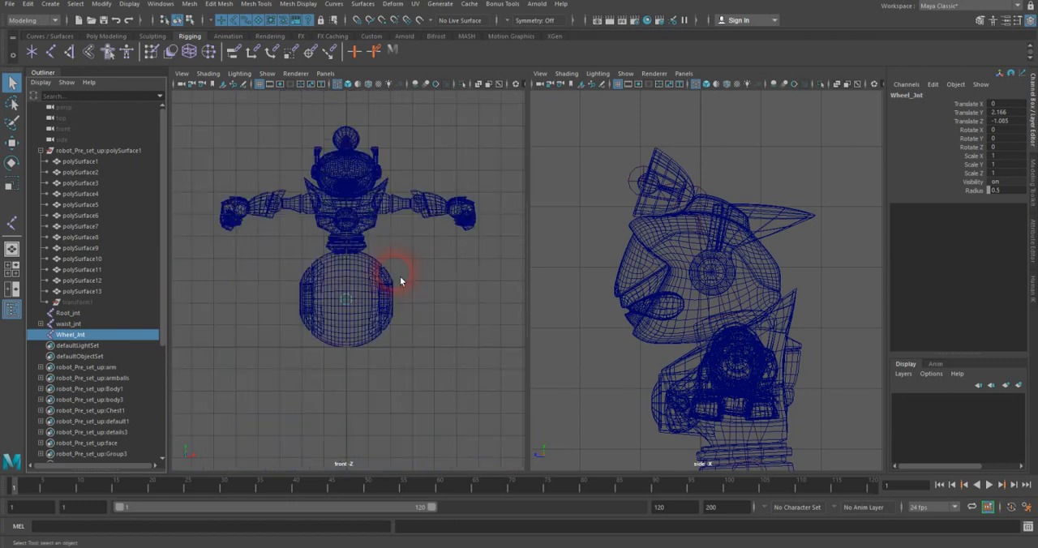
scroll(399, 280, up, 2)
scroll(400, 280, up, 3)
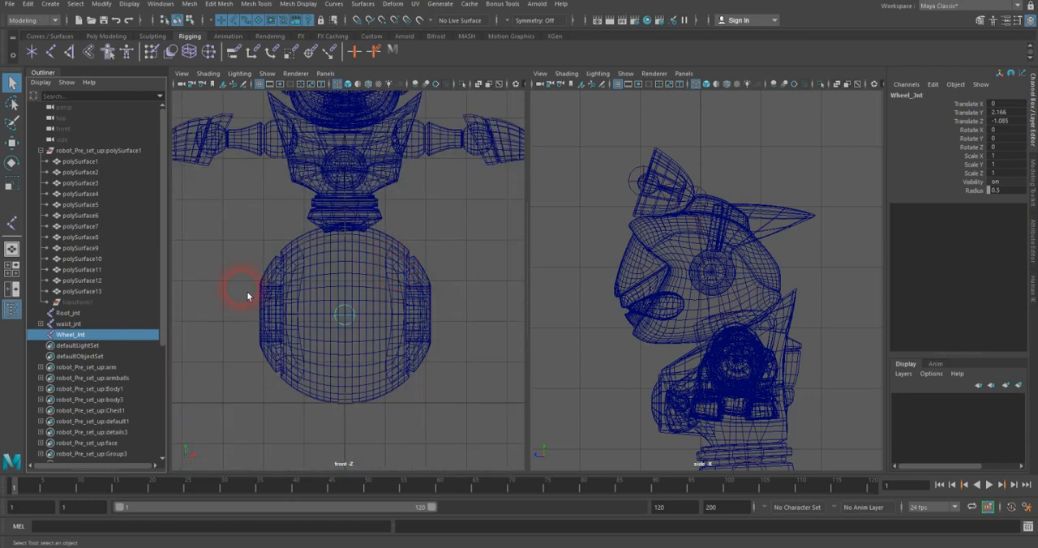
click(73, 323)
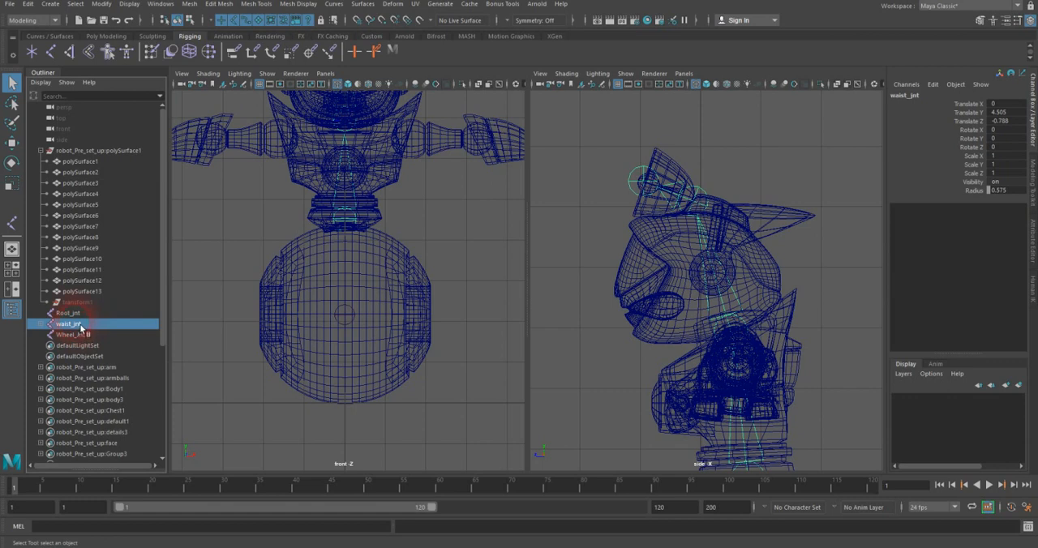
shift+click(76, 315)
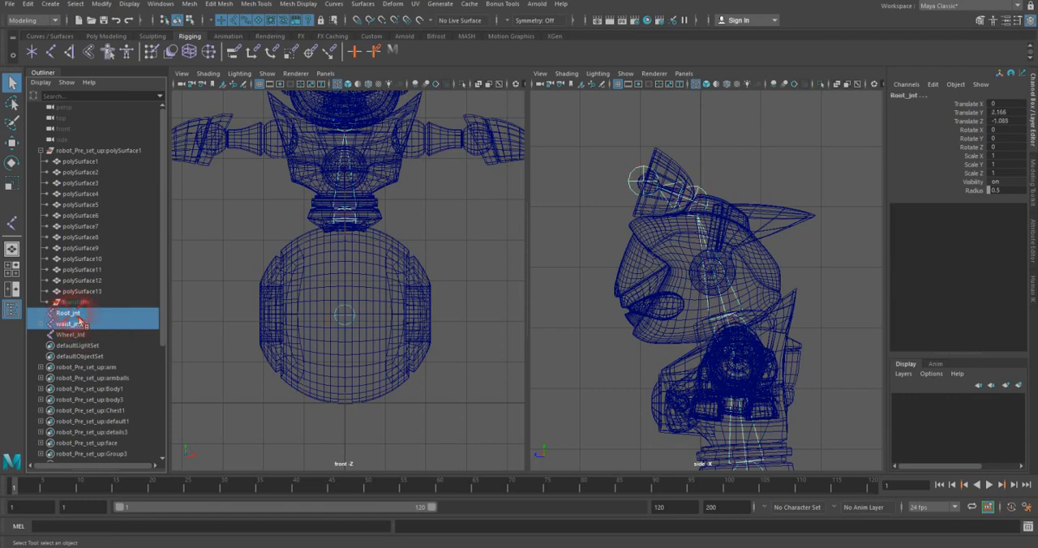
key(p)
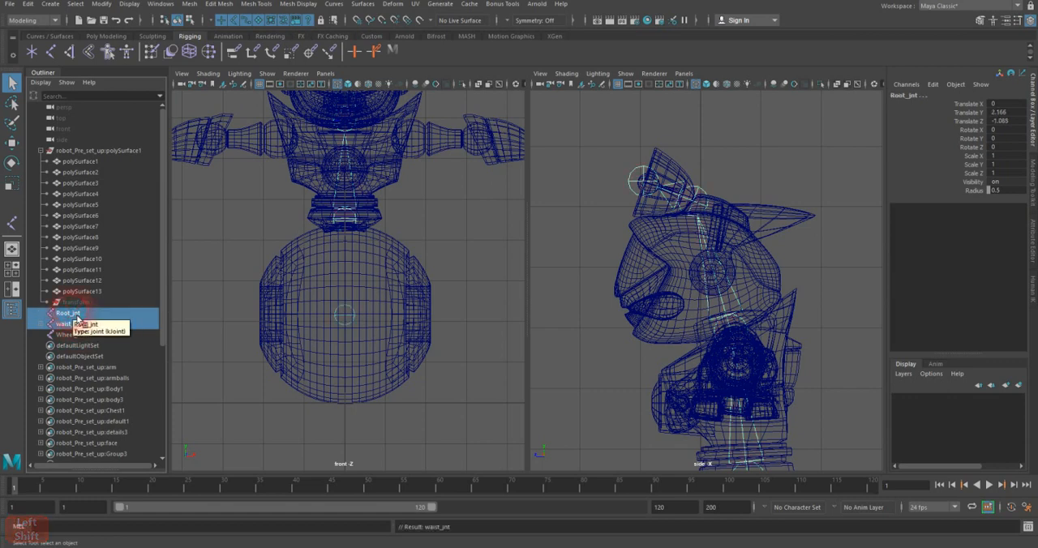
shift+click(40, 312)
shift+click(68, 314)
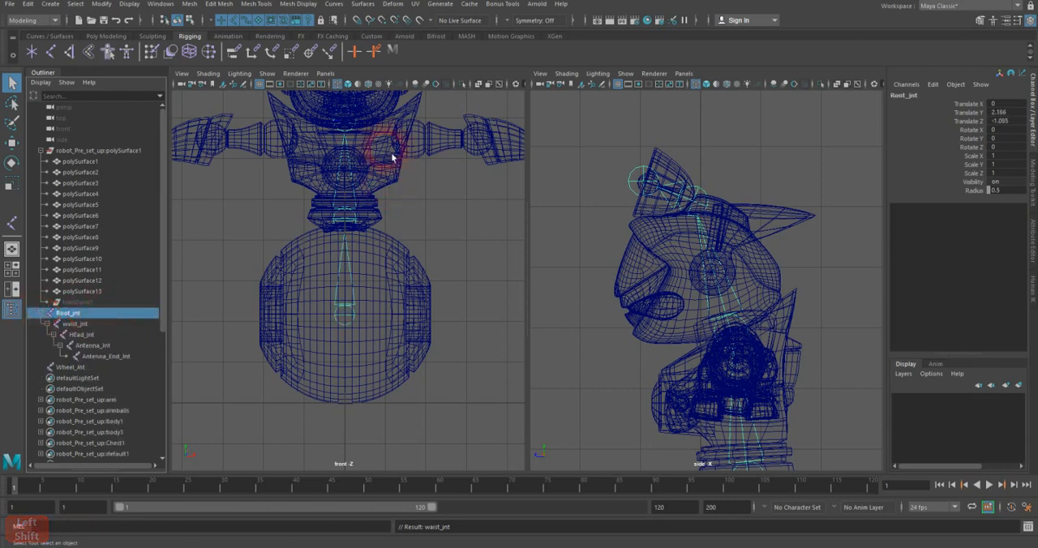
Step: Examine the chain from the root to the waist and the separate Wheel_Jnt in the side and front views, and clear the selection
alt+middle_drag(730, 323, 748, 173)
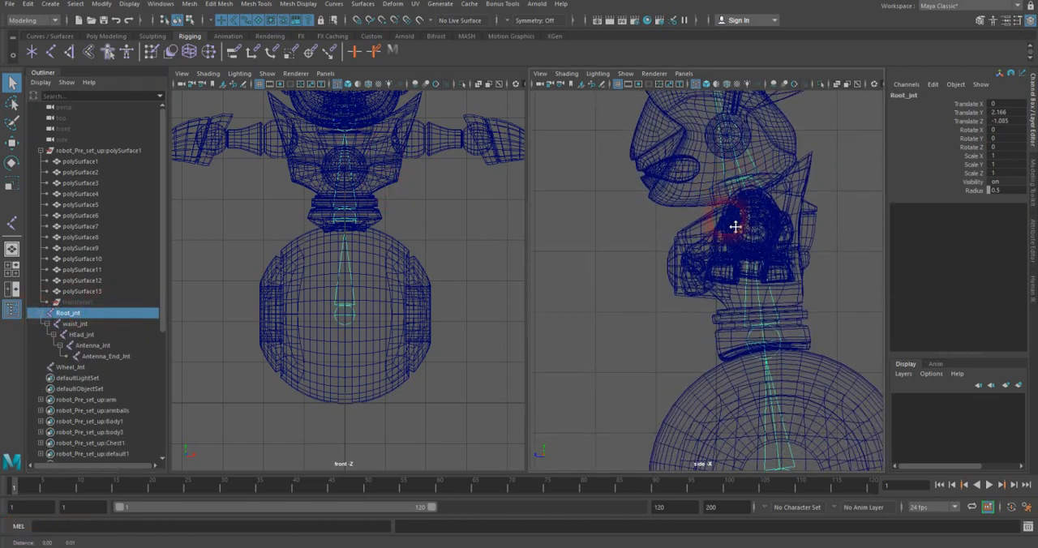
alt+middle_drag(729, 232, 713, 158)
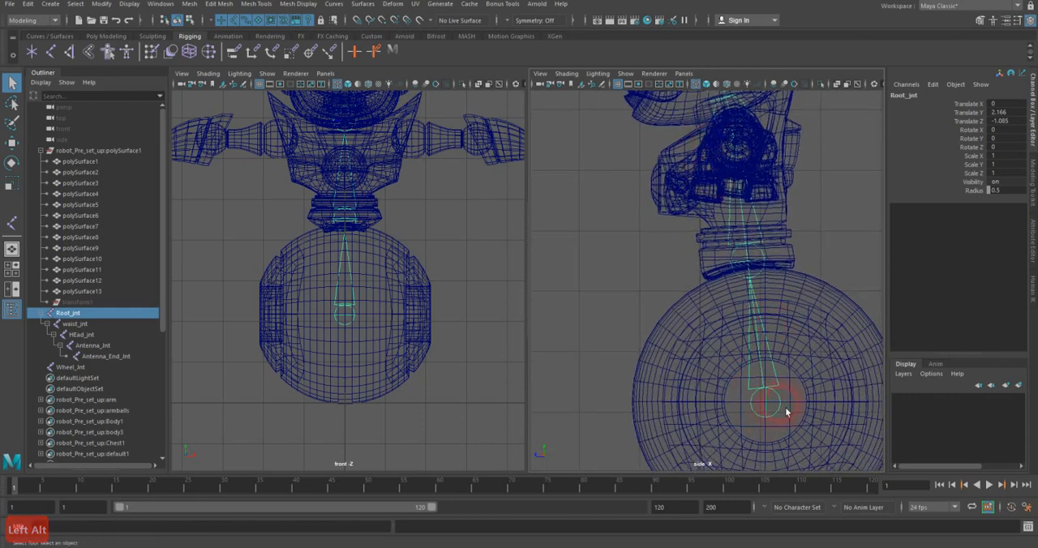
click(70, 368)
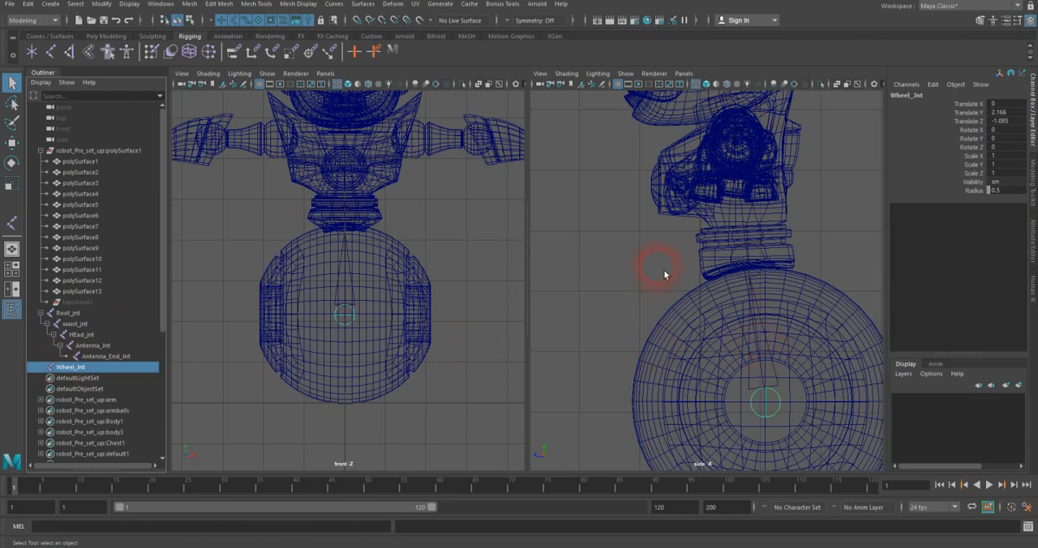
click(663, 274)
scroll(670, 264, down, 6)
alt+middle_drag(672, 258, 653, 287)
alt+middle_drag(408, 255, 345, 342)
alt+right_drag(345, 342, 429, 311)
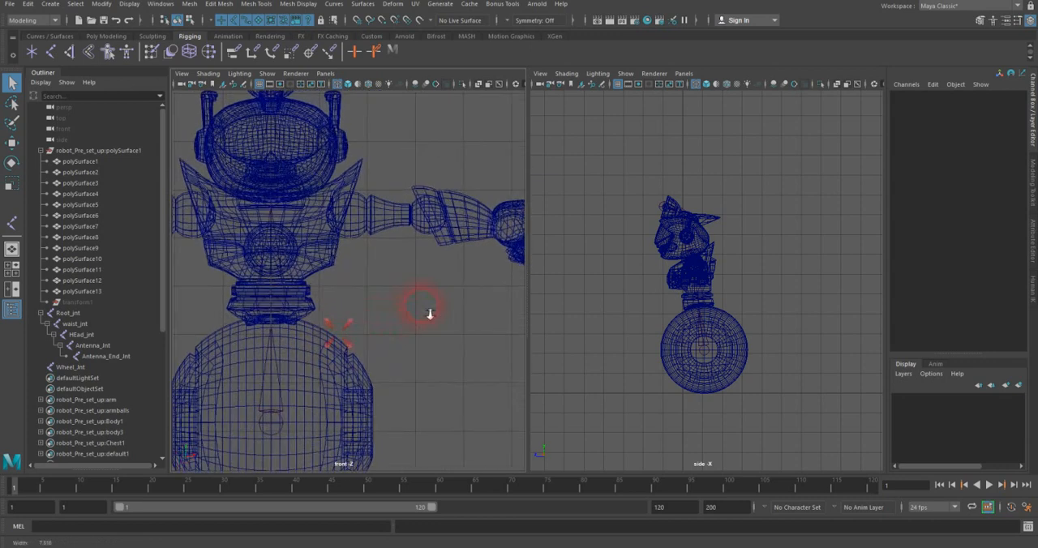
Step: Place the first arm joint at the center of the shoulder ball in the front view using the Joint tool
alt+middle_drag(427, 312, 371, 333)
alt+right_drag(372, 332, 491, 288)
alt+middle_drag(385, 303, 398, 314)
alt+right_drag(398, 315, 438, 280)
alt+middle_drag(380, 282, 401, 302)
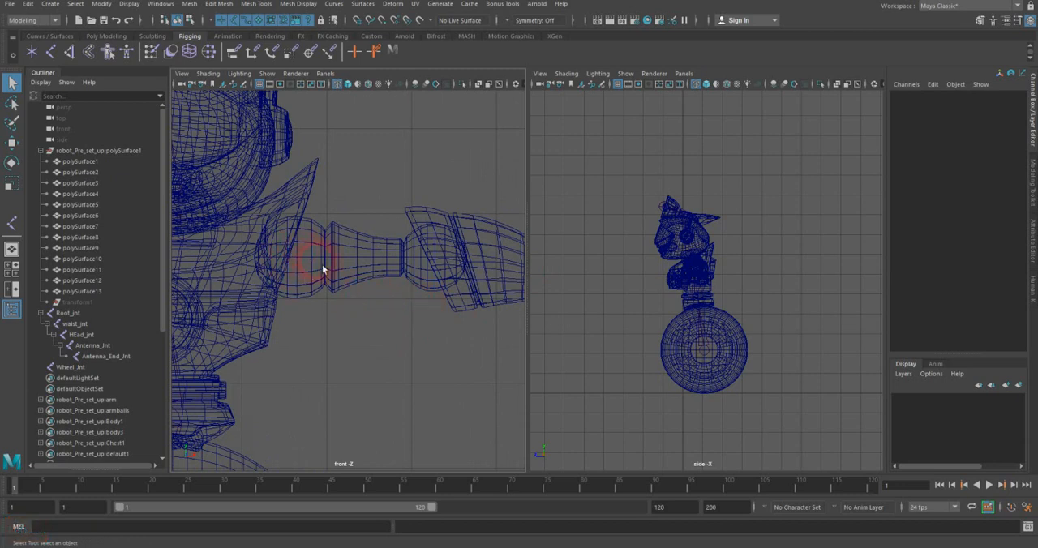
click(695, 304)
click(702, 310)
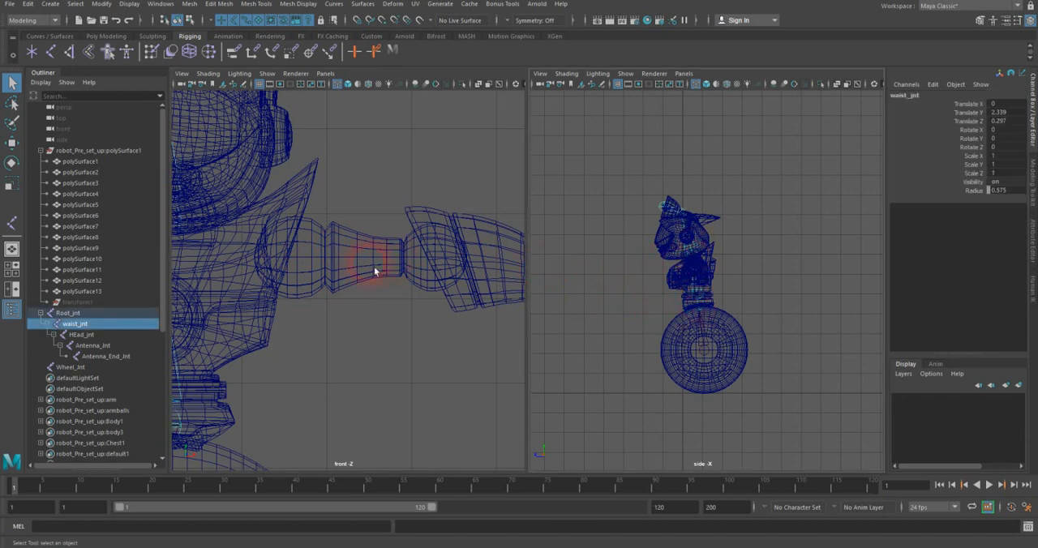
click(326, 320)
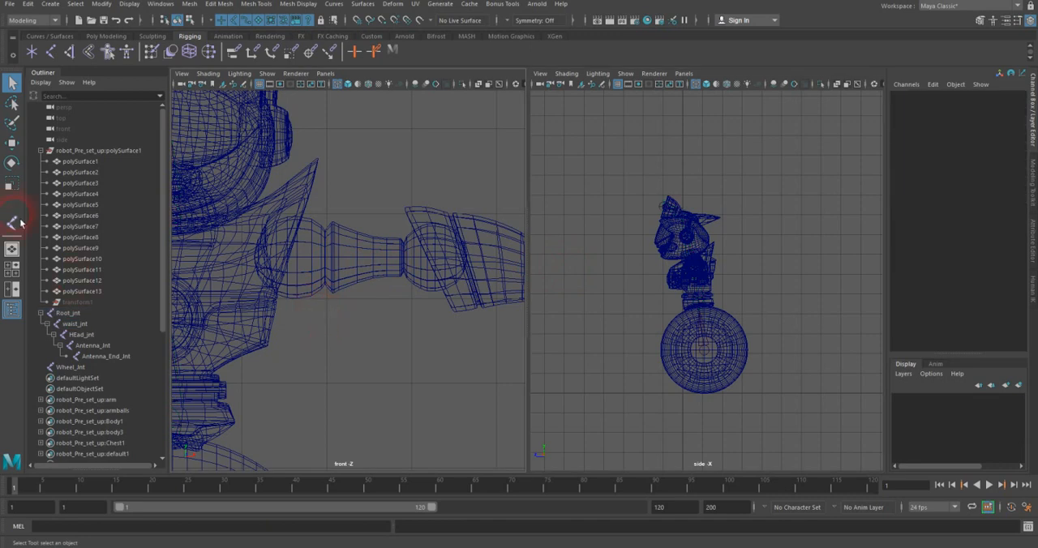
click(12, 222)
scroll(268, 258, up, 2)
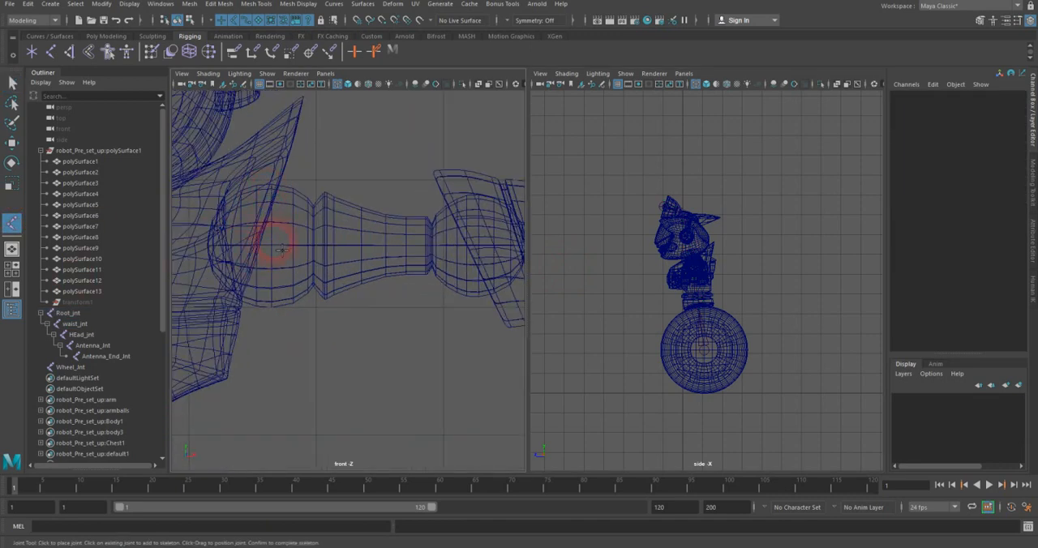
click(278, 253)
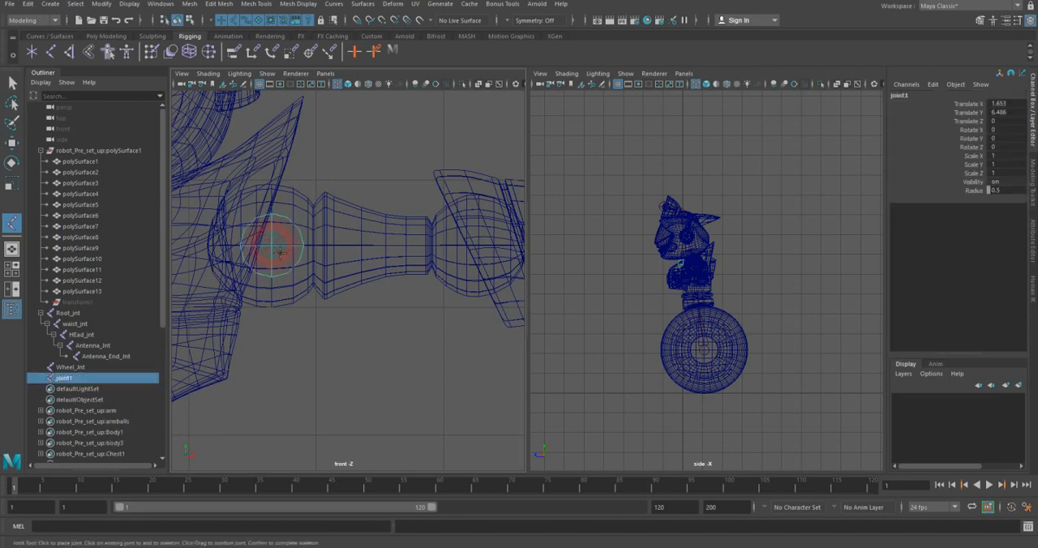
Step: Extend the arm chain with joints at the center of the elbow ball and at the wrist, and complete the chain
alt+middle_drag(464, 238, 385, 240)
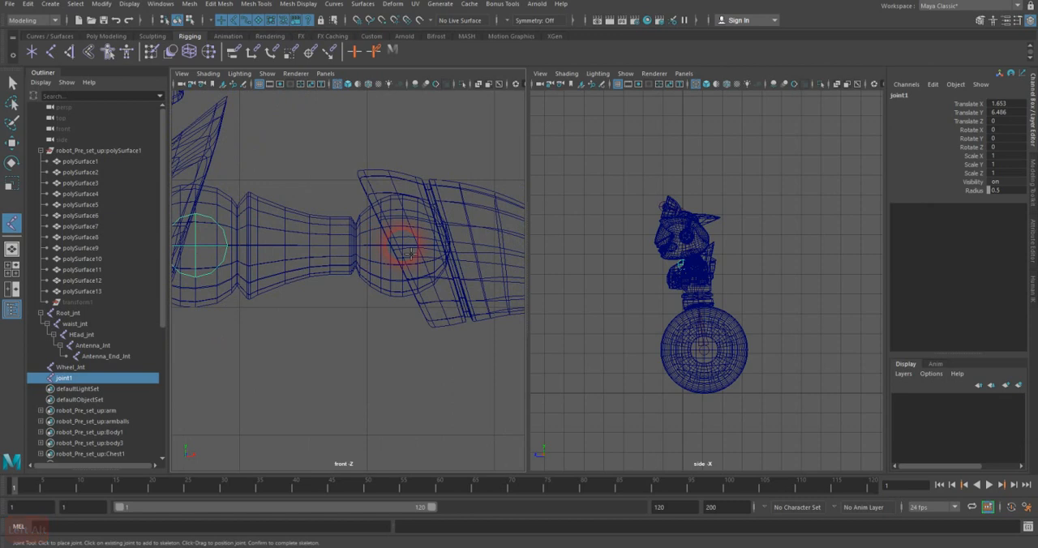
shift+click(408, 250)
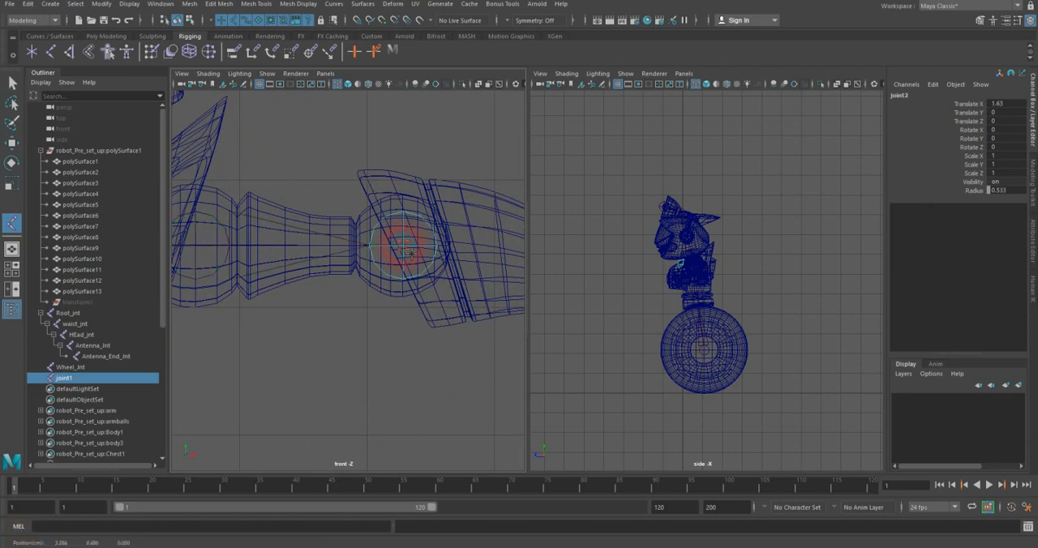
alt+middle_drag(451, 247, 246, 243)
alt+middle_drag(408, 270, 401, 258)
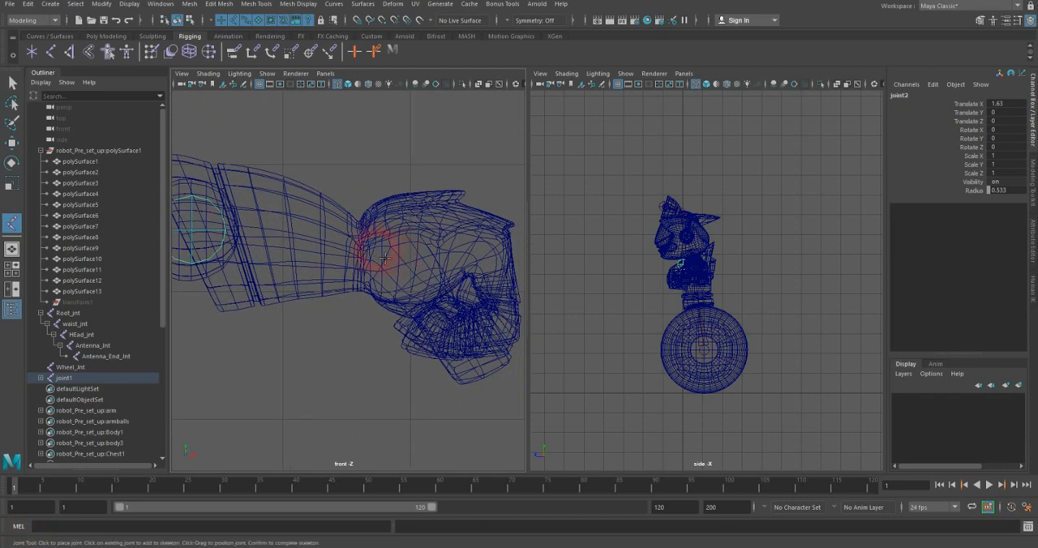
shift+click(363, 255)
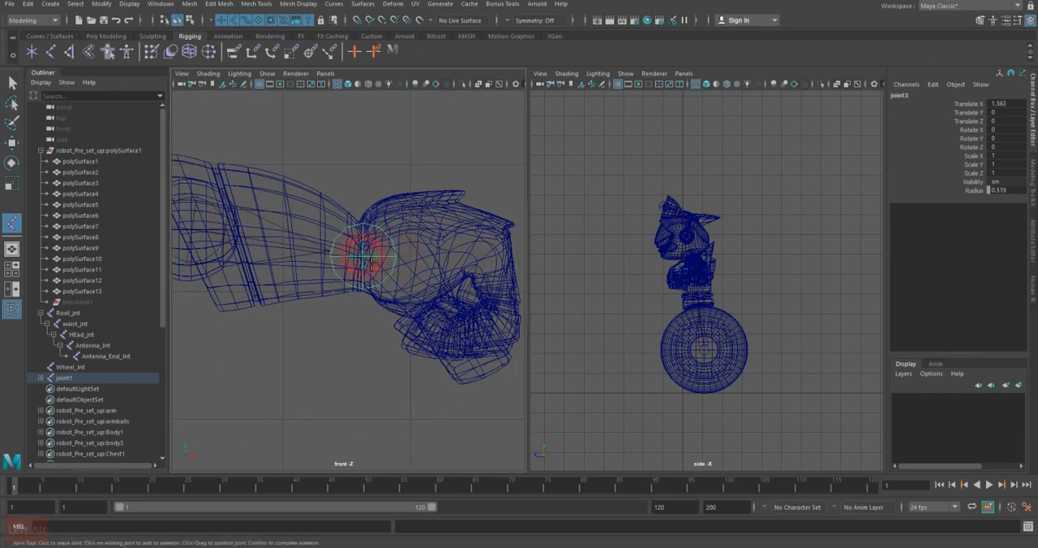
key(Return)
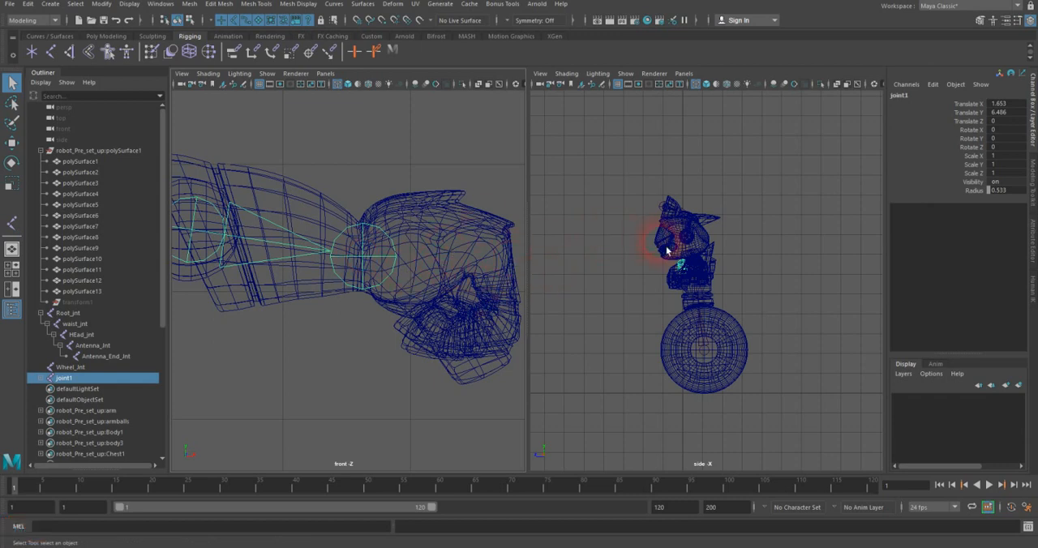
Step: Move the arm joint chain back to about -0.53 in Z in the perspective view, and display the top view in wireframe
key(alt)
key(space)
drag(670, 230, 671, 207)
mouse_move(679, 249)
alt+mouse_down()
mouse_move(651, 282)
mouse_move(637, 263)
mouse_move(648, 260)
alt+mouse_up()
key(5)
alt+right_drag(648, 260, 730, 295)
key(w)
alt+drag(707, 298, 658, 257)
key(space)
key(4)
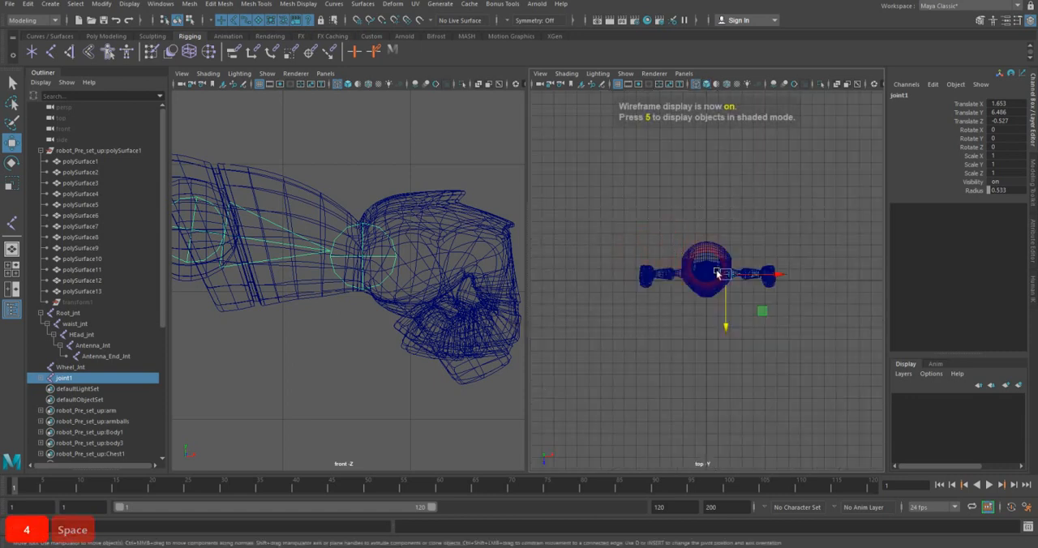
Step: Center the arm joint chain inside the arm mesh in the top view by moving it to about -0.62 in Z
scroll(716, 270, up, 5)
alt+right_drag(681, 296, 690, 298)
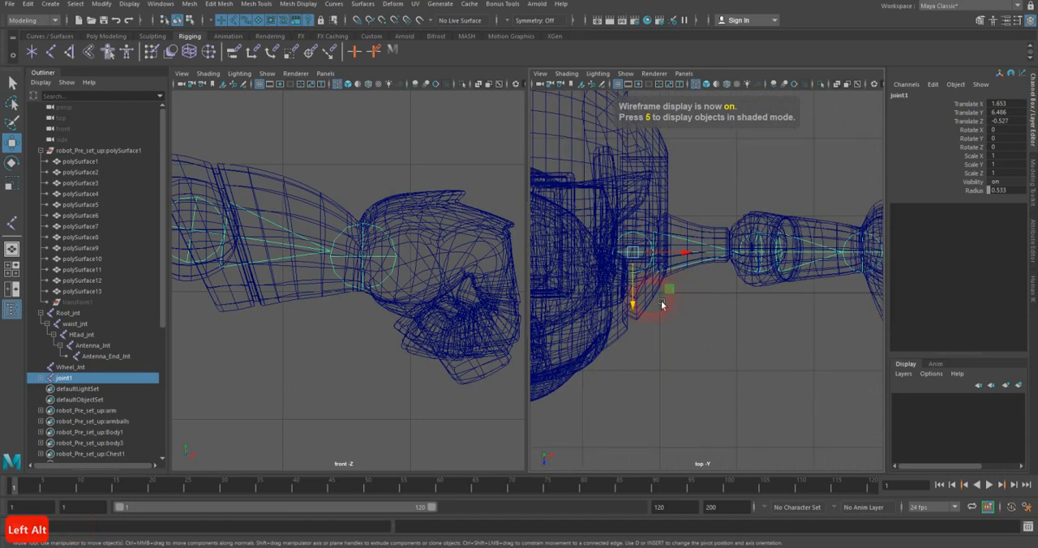
drag(644, 314, 640, 297)
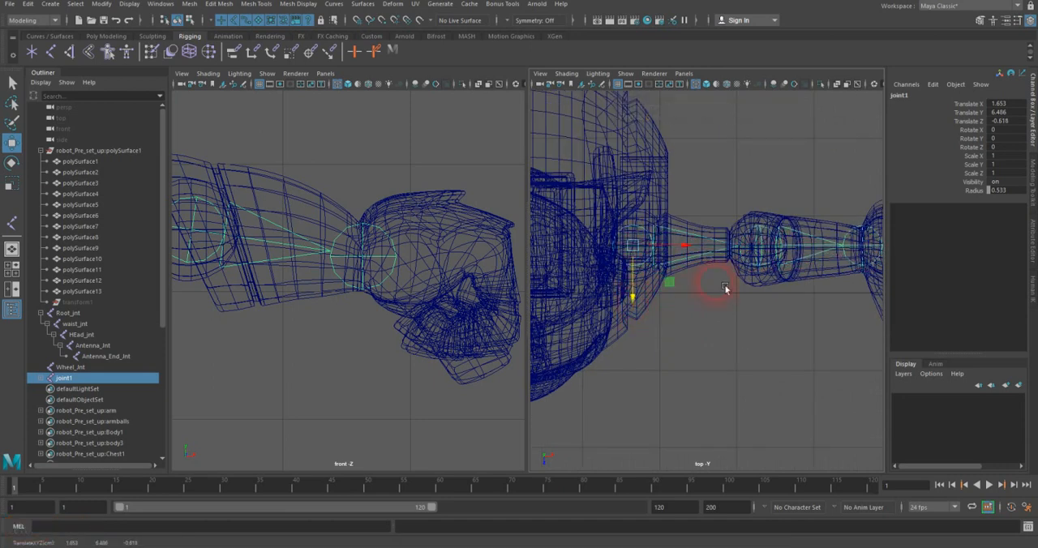
alt+middle_drag(724, 287, 648, 296)
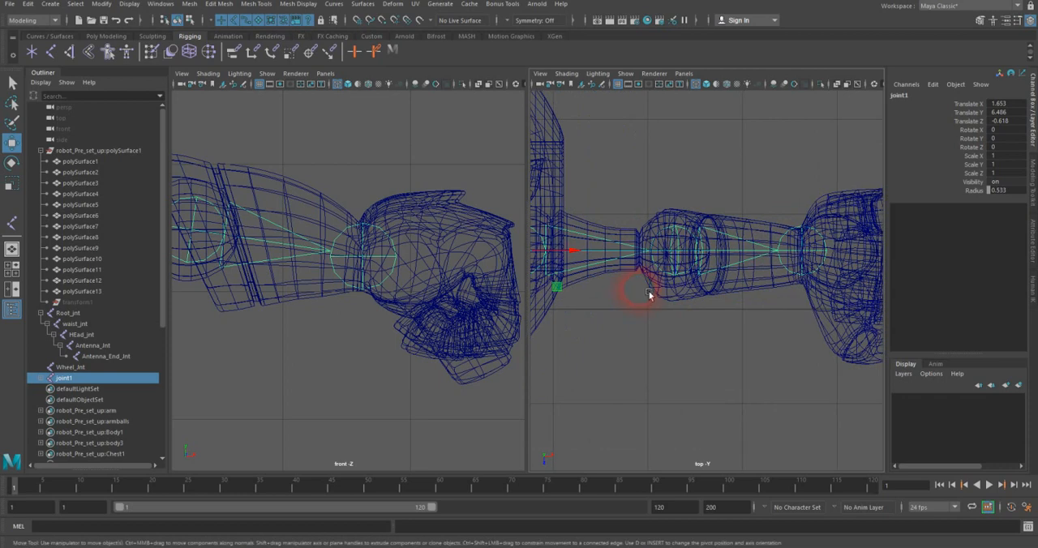
alt+middle_drag(673, 290, 715, 284)
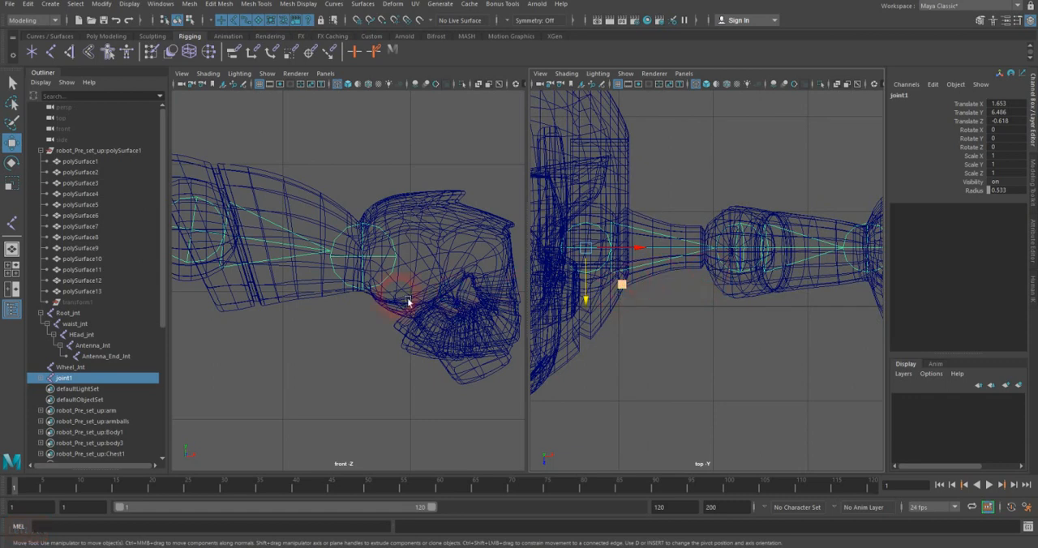
Step: Return to the perspective view and rename the shoulder joint L_shldr
scroll(700, 286, down, 5)
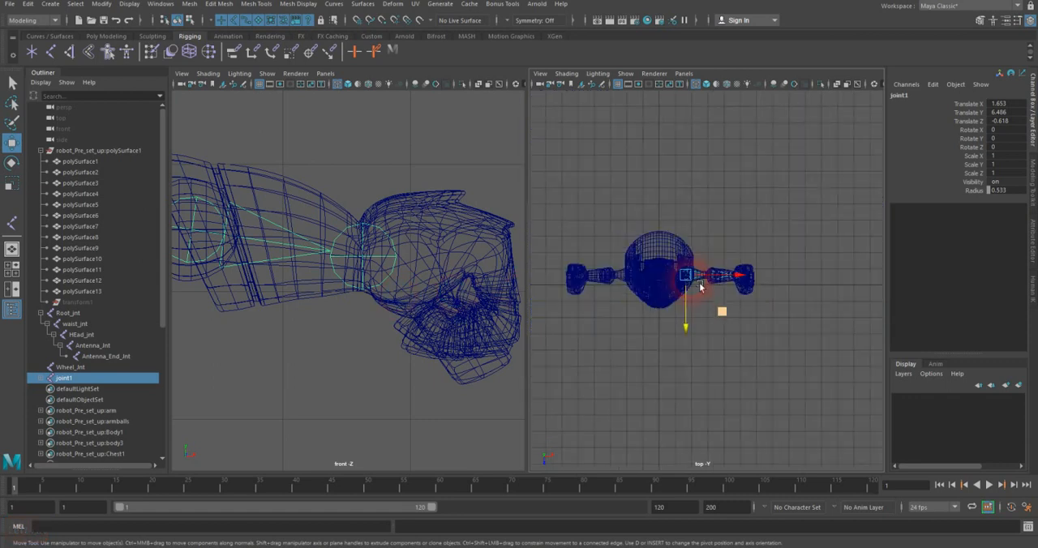
key(space)
drag(642, 293, 652, 263)
alt+drag(677, 294, 858, 127)
click(906, 96)
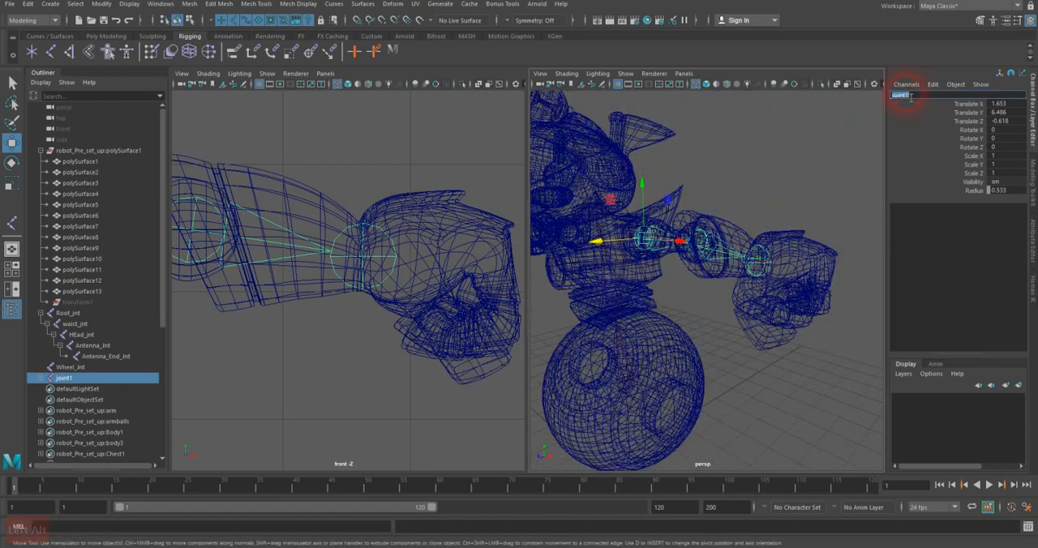
text(L_shldr)
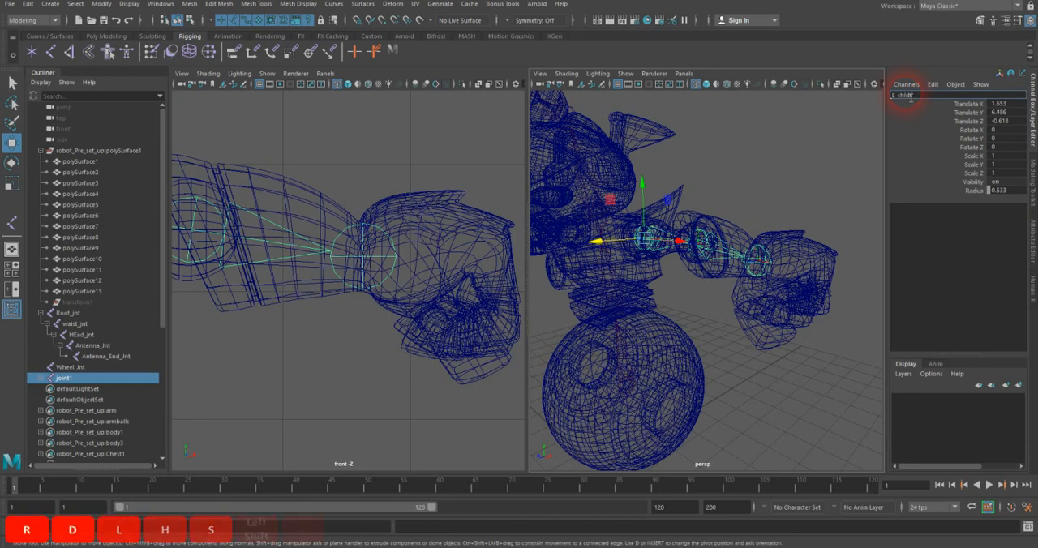
key(Return)
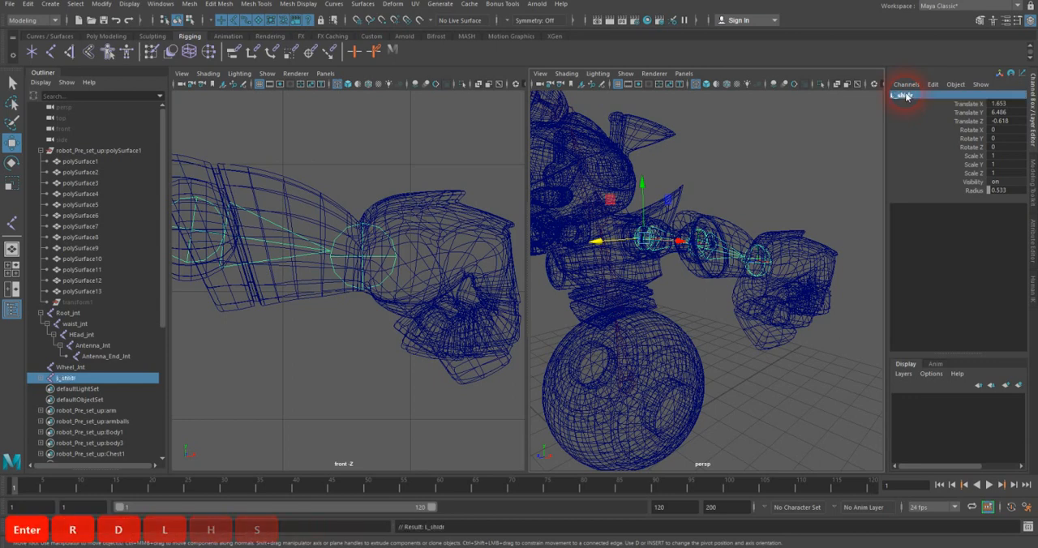
Step: Rename the elbow joint L_elbow
click(704, 249)
click(898, 95)
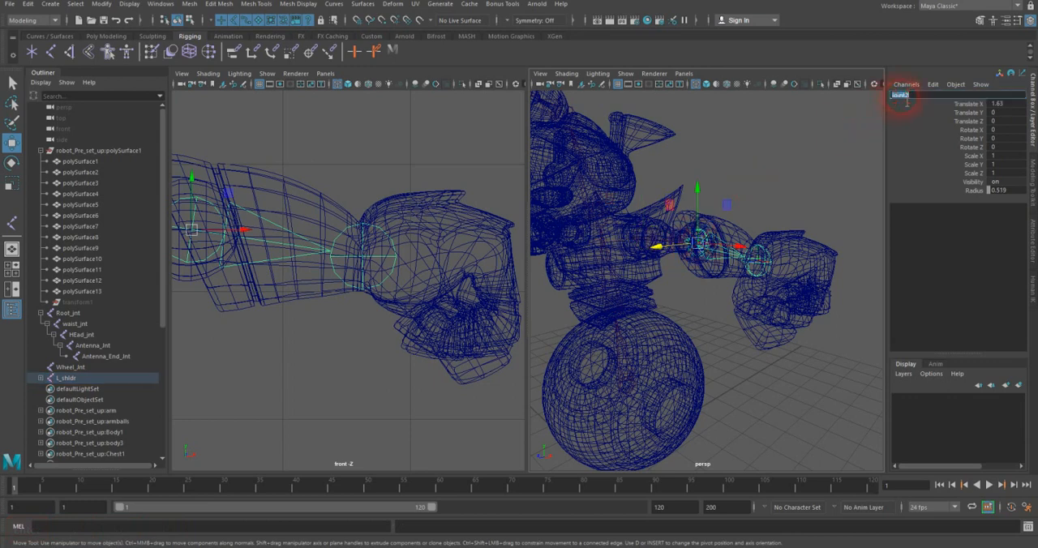
text(L_)
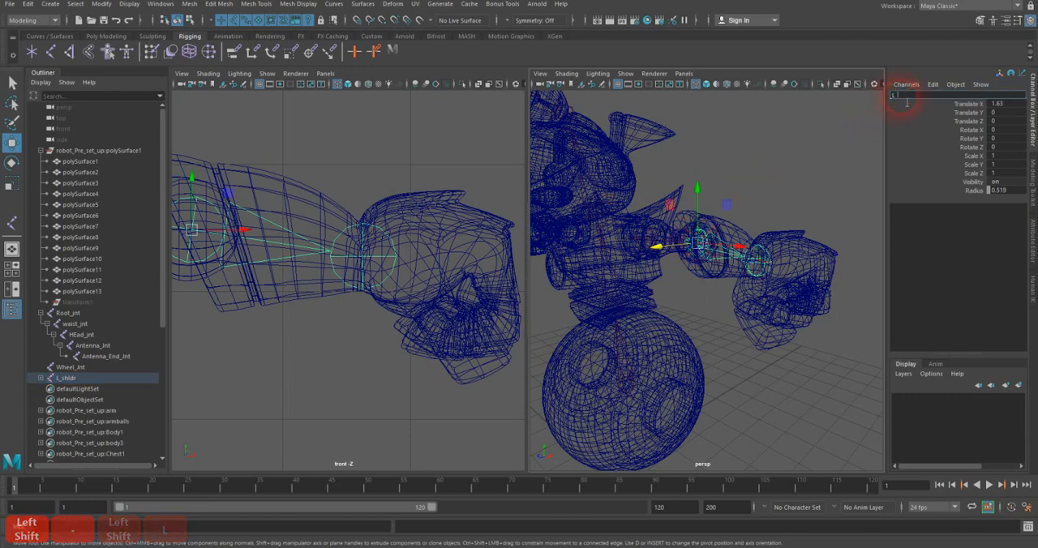
text(elbow)
key(Return)
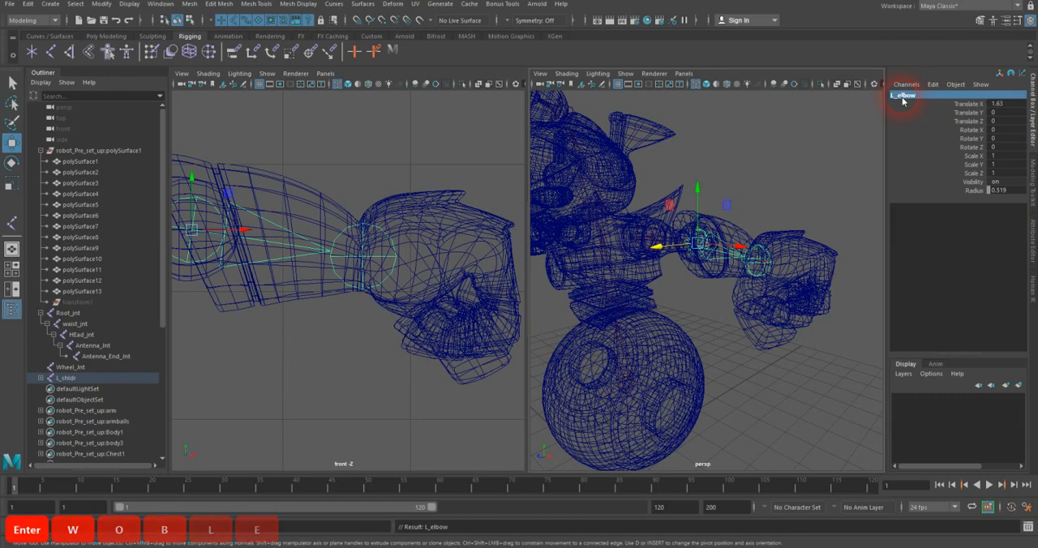
Step: Rename the wrist joint L_wrist and clear the selection
click(756, 261)
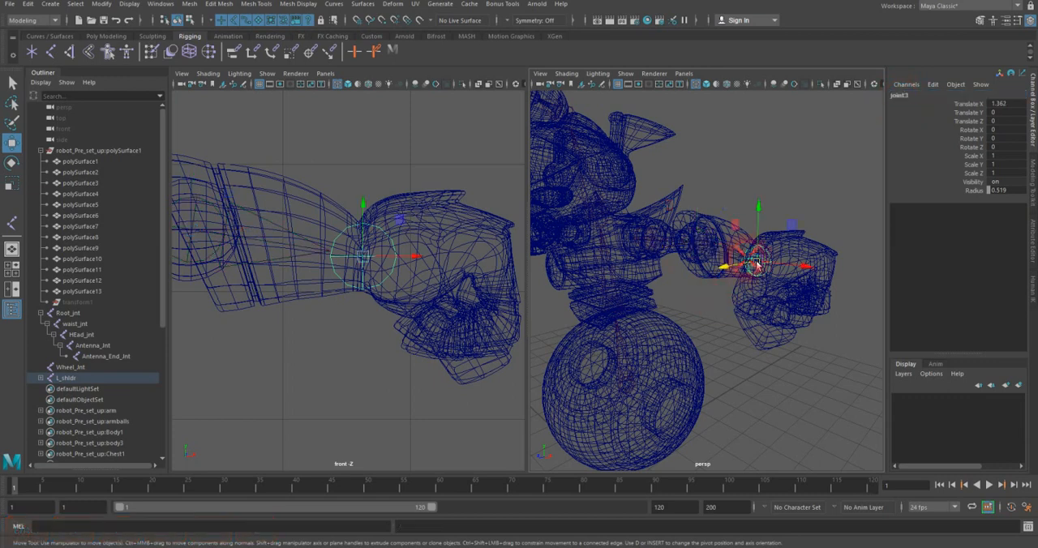
double_click(899, 96)
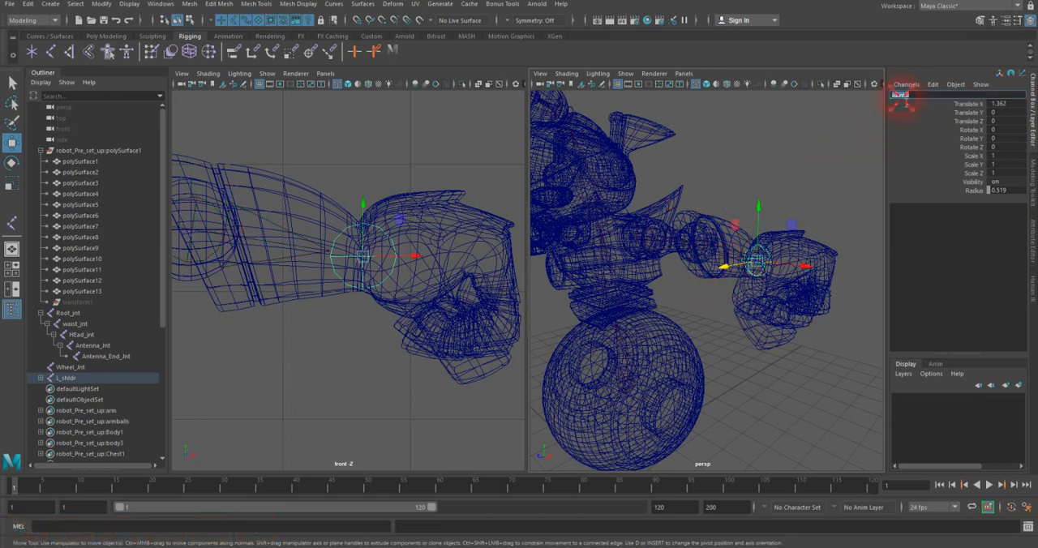
text(L_)
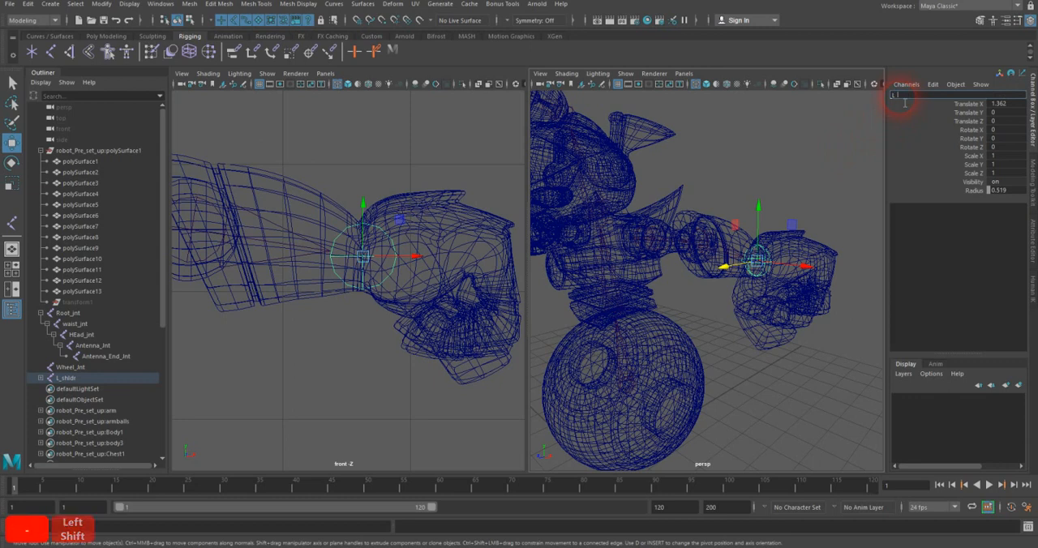
text(wrist)
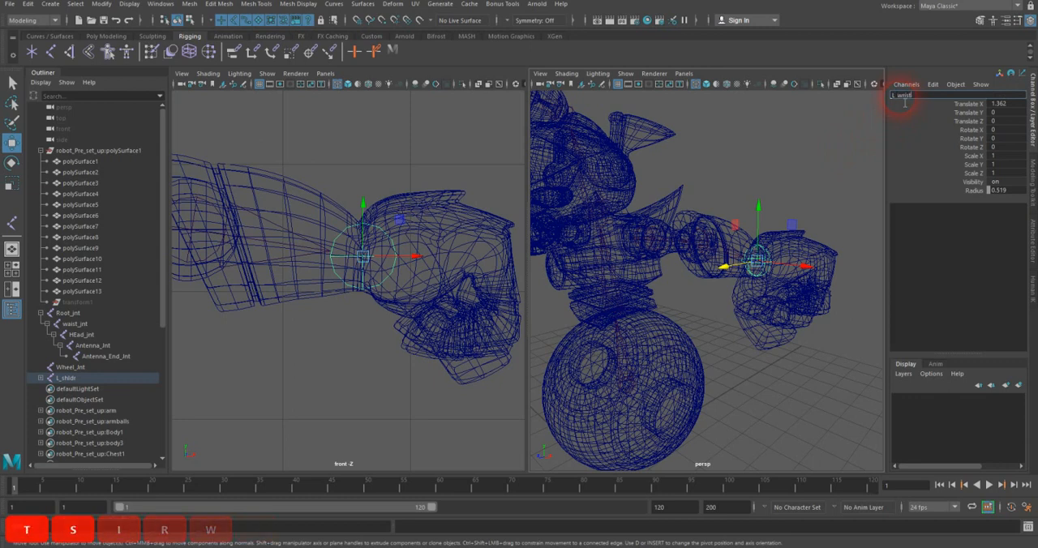
key(Return)
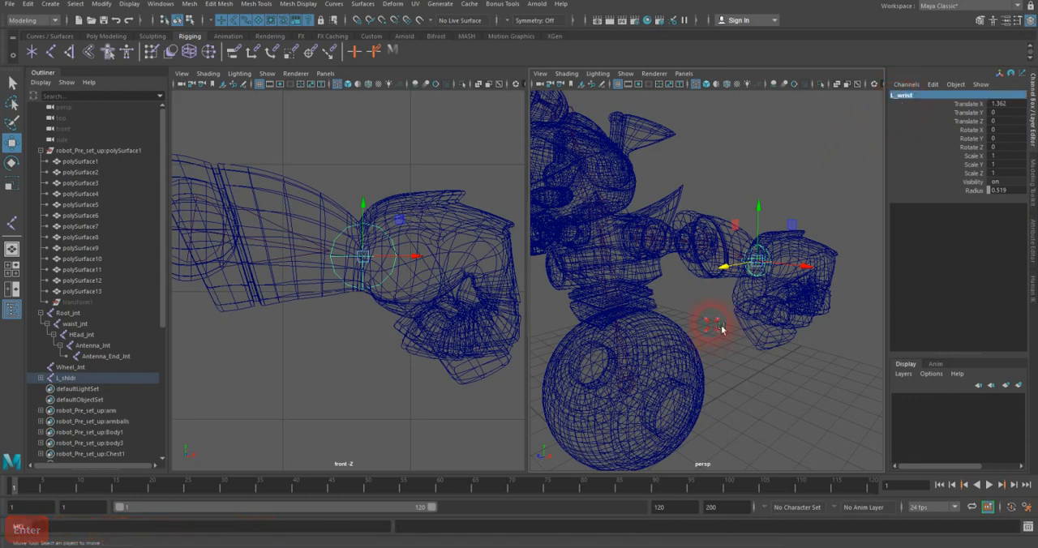
click(720, 326)
Step: Select the L_shldr joint, switch to the Rigging menu set, and open the Mirror Joints options
alt+drag(714, 302, 757, 310)
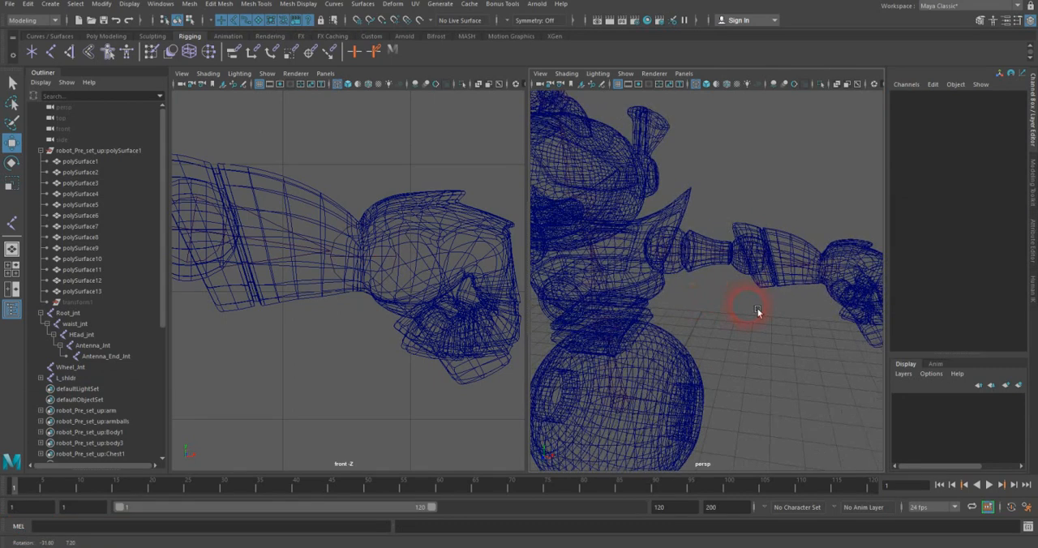
click(687, 265)
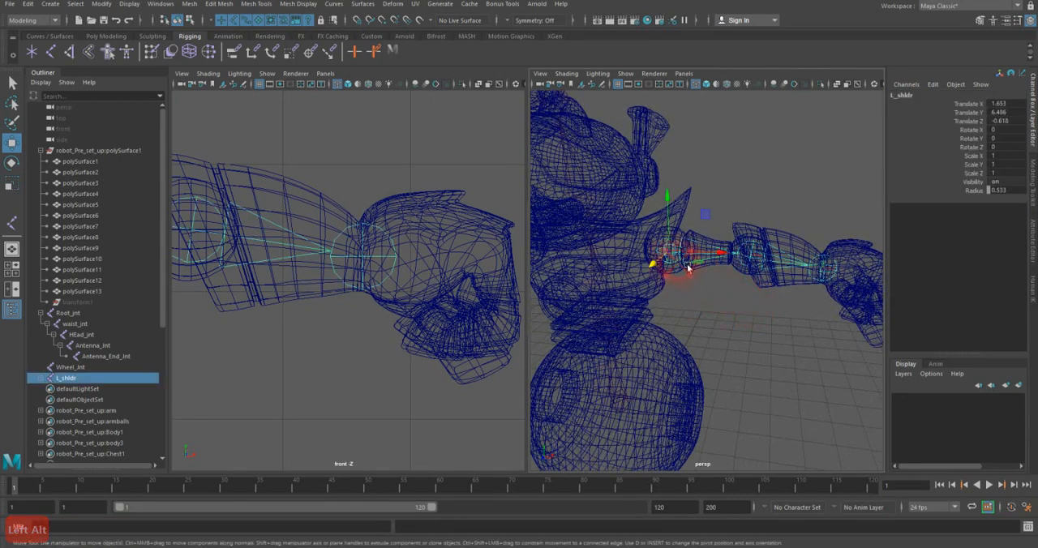
scroll(367, 288, down, 8)
alt+middle_drag(341, 286, 426, 268)
scroll(393, 289, up, 2)
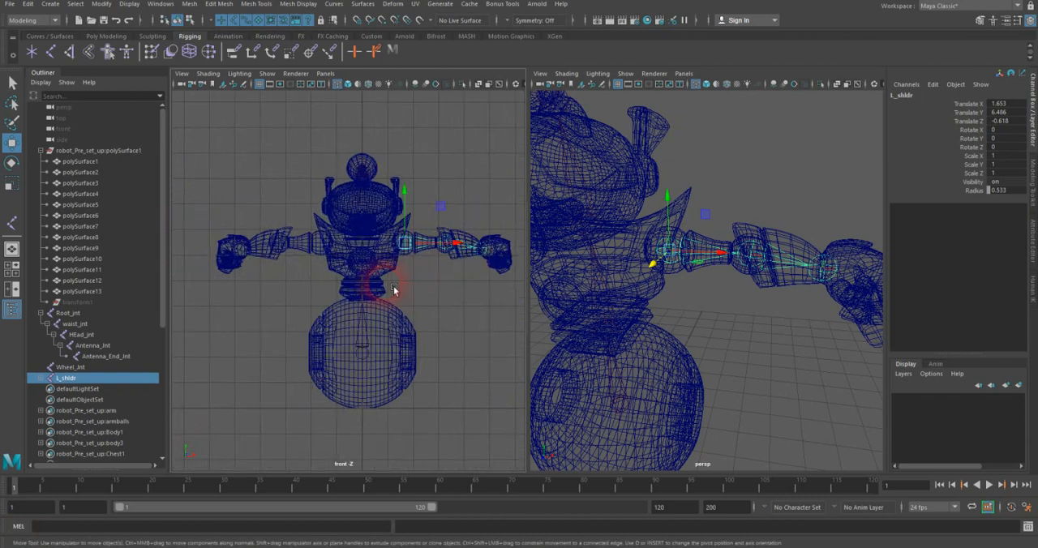
scroll(392, 284, up, 2)
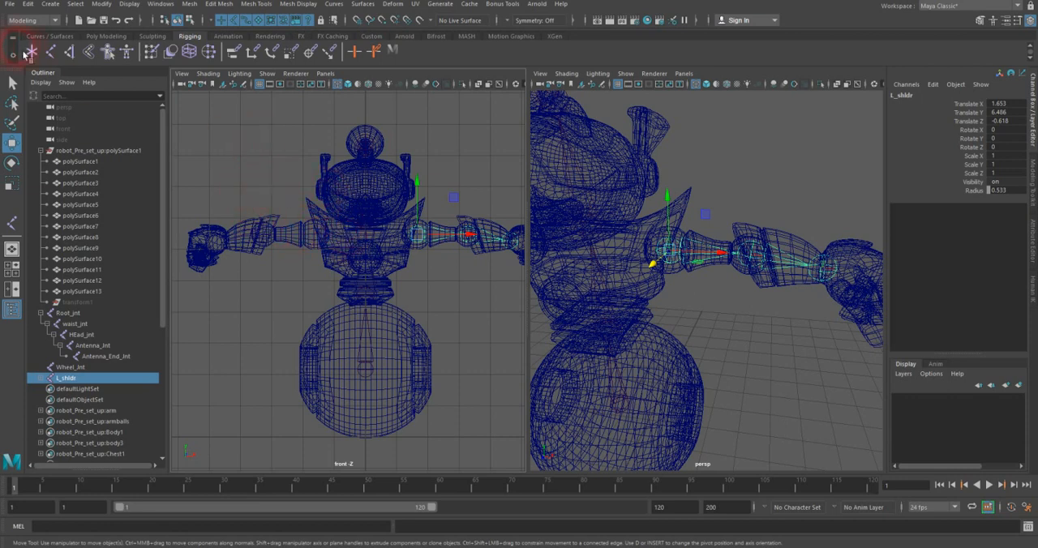
click(32, 21)
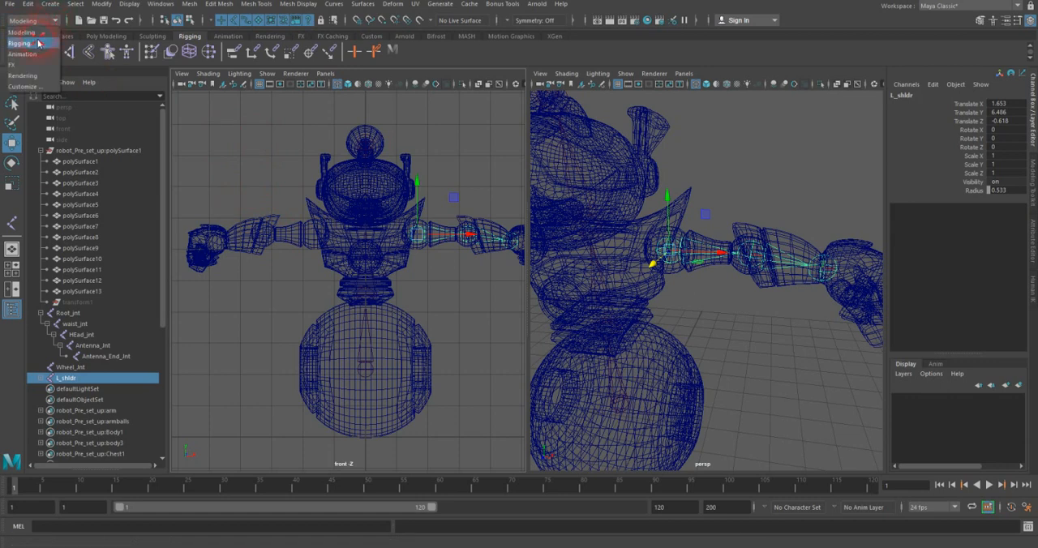
click(38, 43)
click(195, 5)
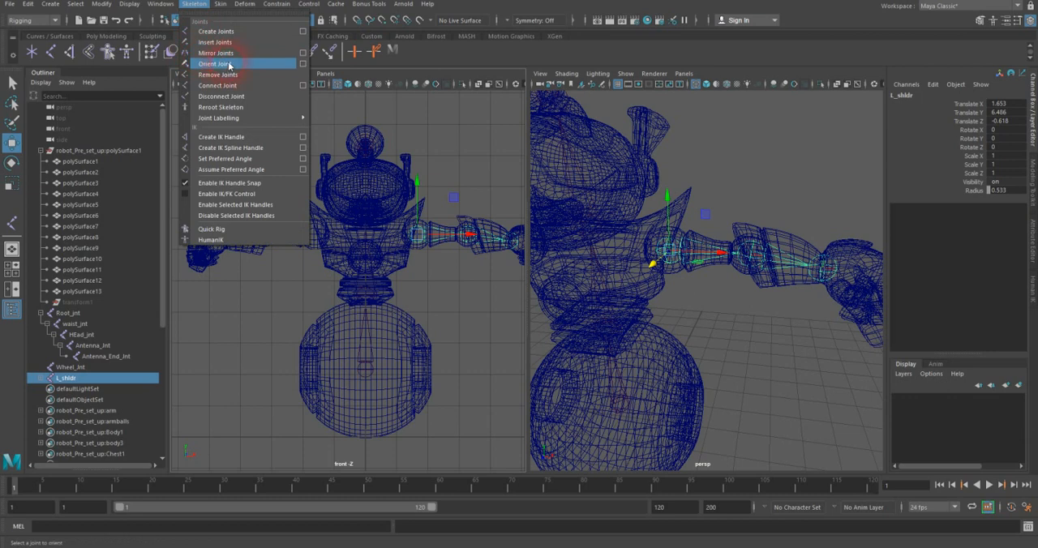
click(303, 53)
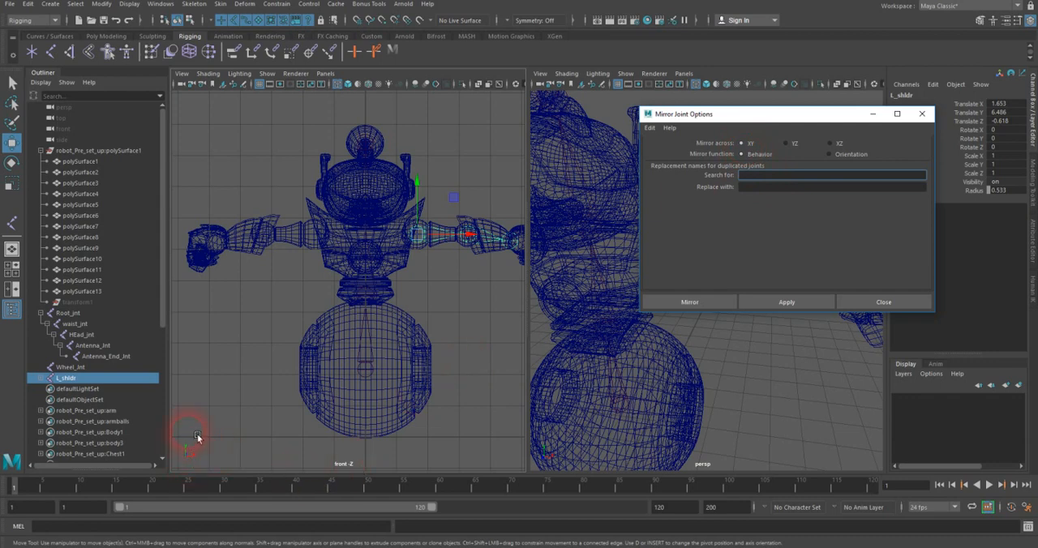
Step: Set the joint mirroring to the YZ plane, with L replaced by R in the duplicated joint names
click(796, 147)
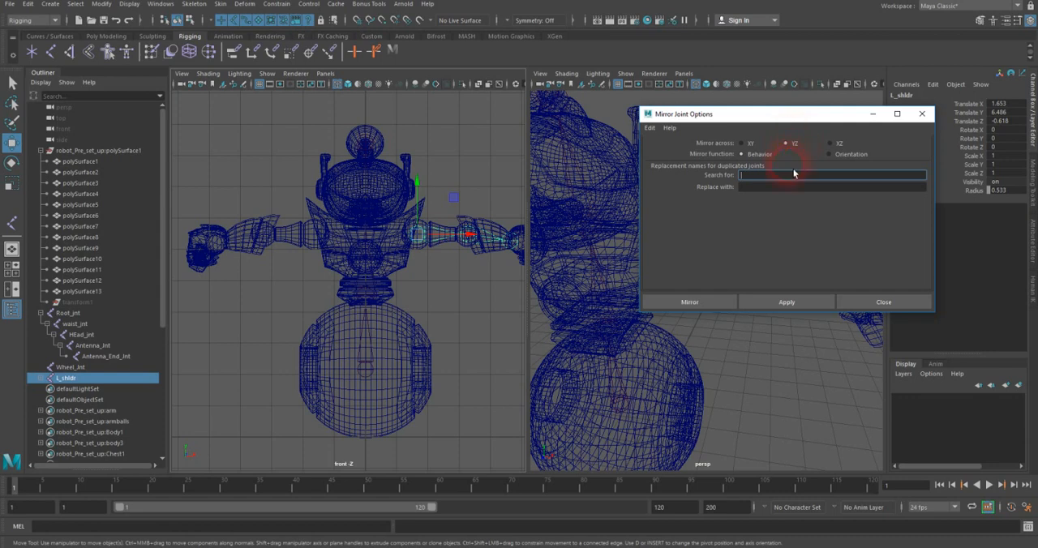
click(753, 191)
text(R)
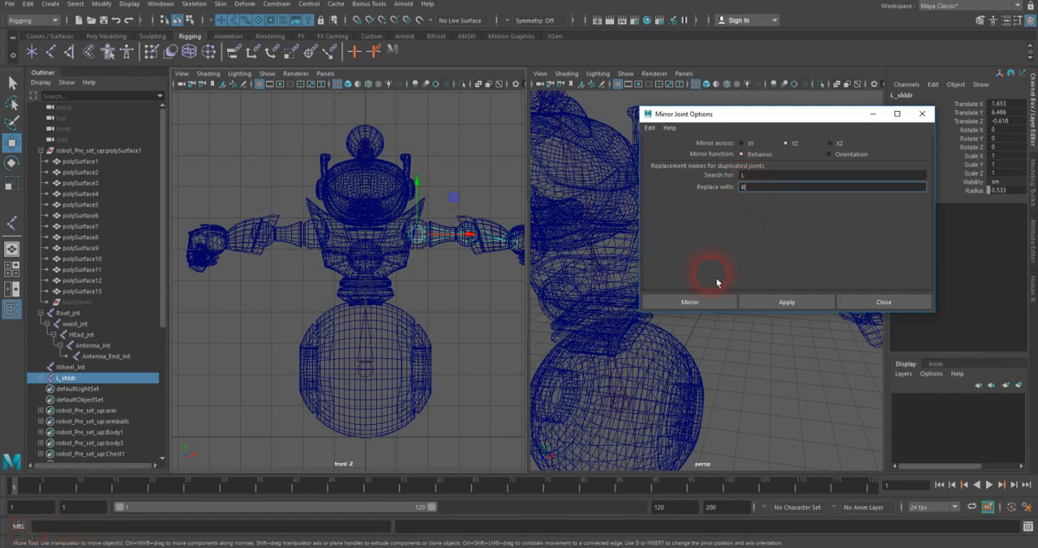
Step: Mirror the left arm joints to the other side and parent the R_shldr joint to waist_jnt
click(697, 302)
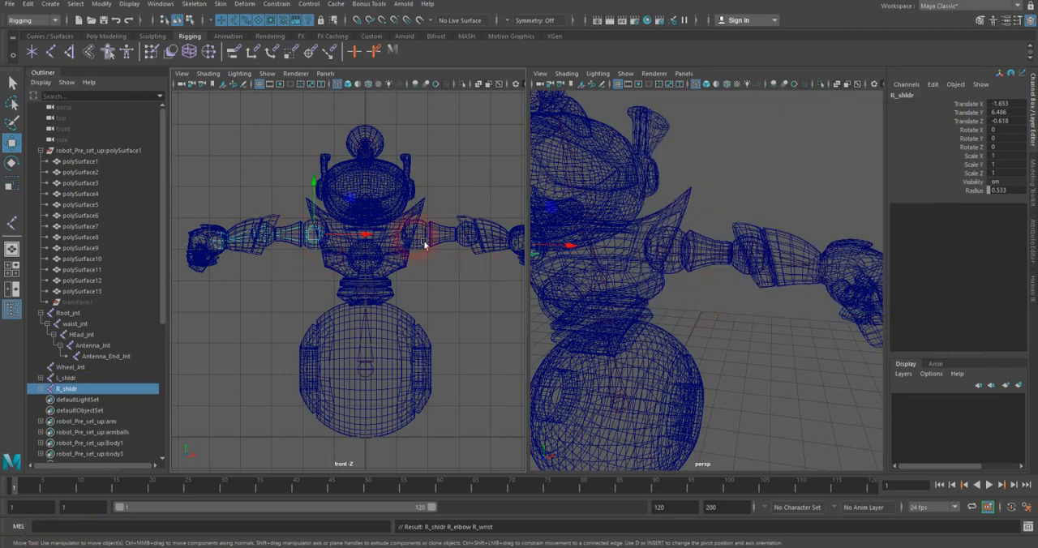
click(12, 82)
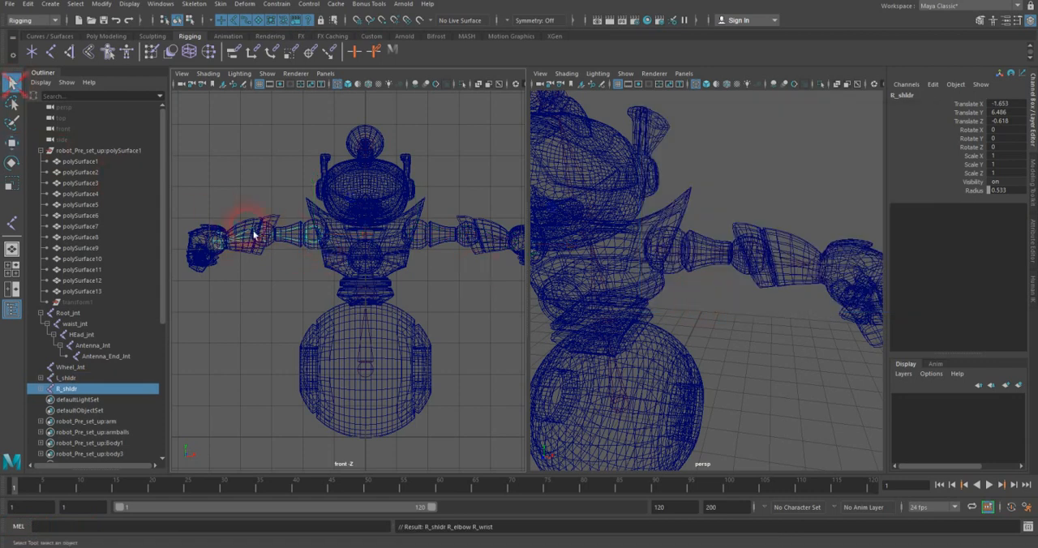
alt+drag(651, 237, 707, 244)
alt+right_drag(265, 213, 495, 172)
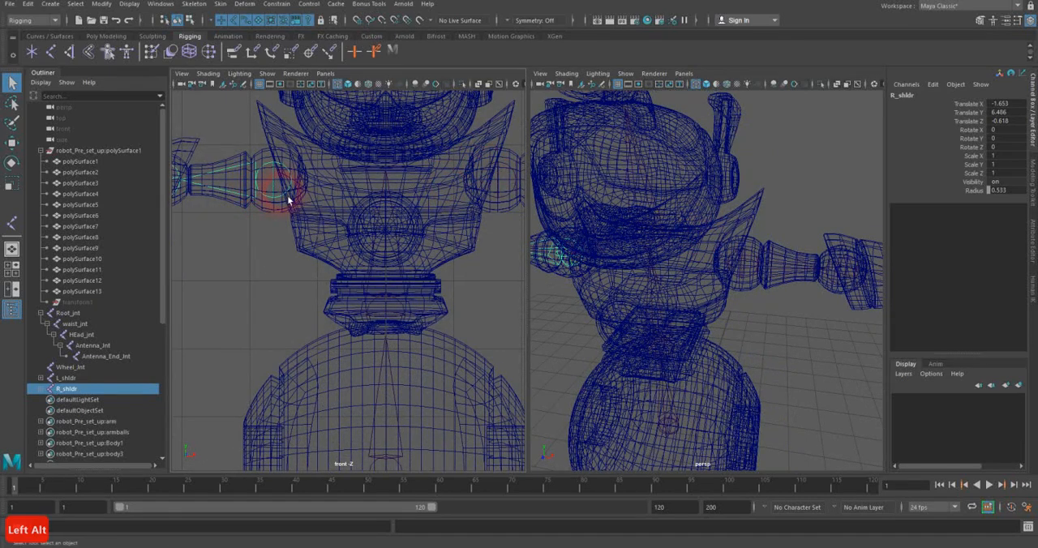
shift+click(404, 311)
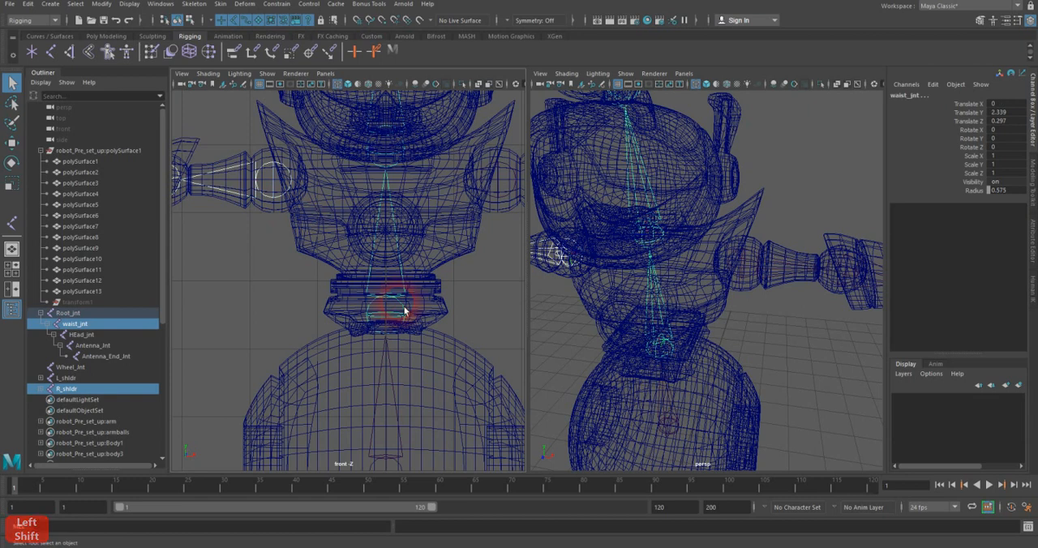
key(p)
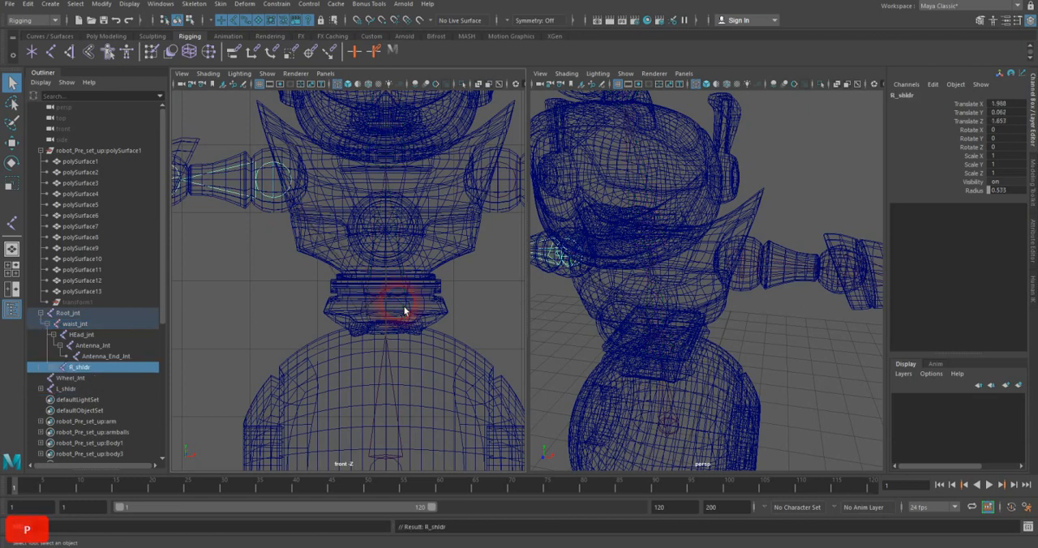
Step: Parent the L_shldr joint to waist_jnt
click(497, 195)
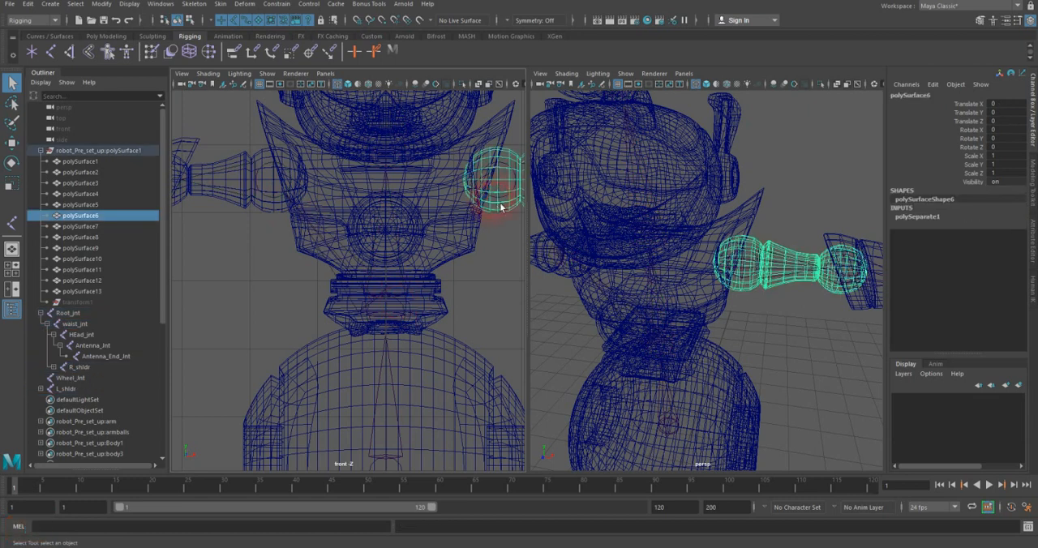
shift+click(405, 309)
key(p)
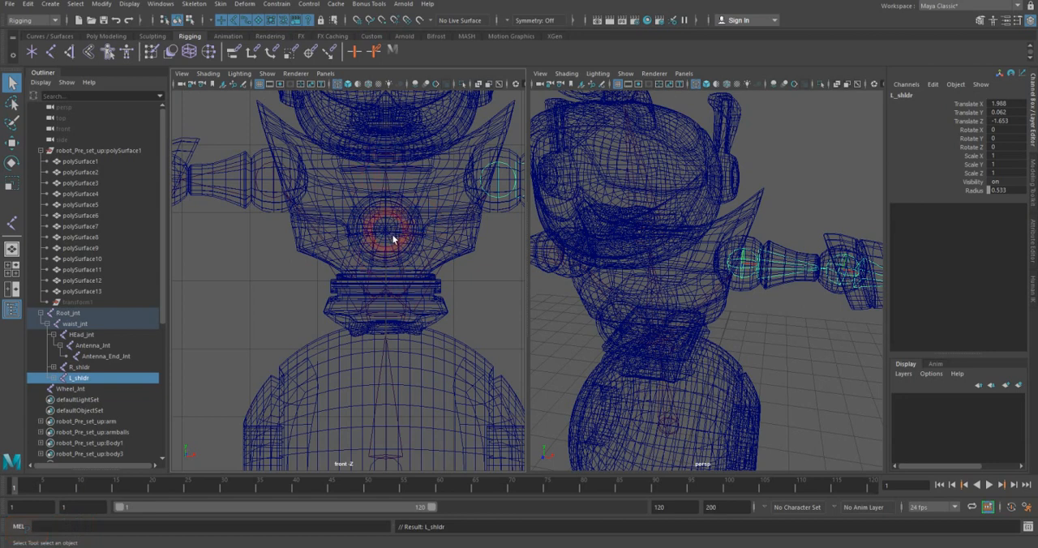
Step: Examine the joint hierarchy, including the separate Wheel_Jnt, and the whole robot from several angles, with the selection cleared
scroll(667, 297, down, 6)
alt+drag(695, 296, 737, 289)
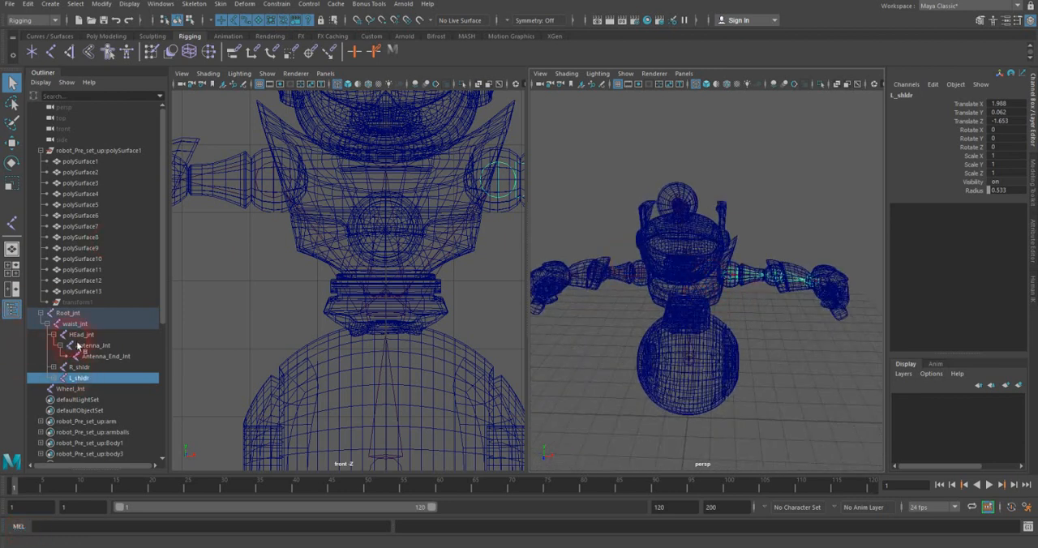
click(77, 389)
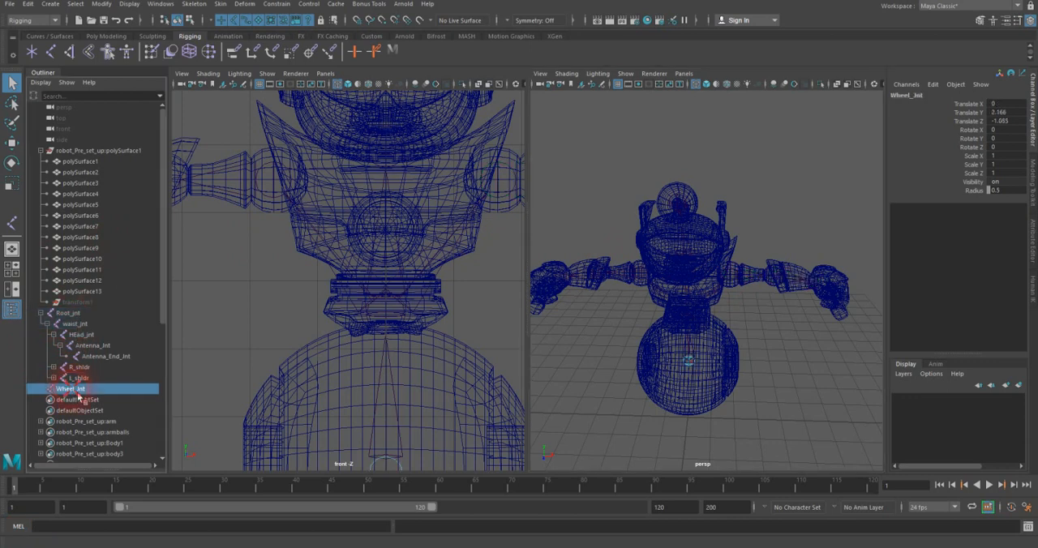
click(612, 329)
scroll(616, 328, down, 5)
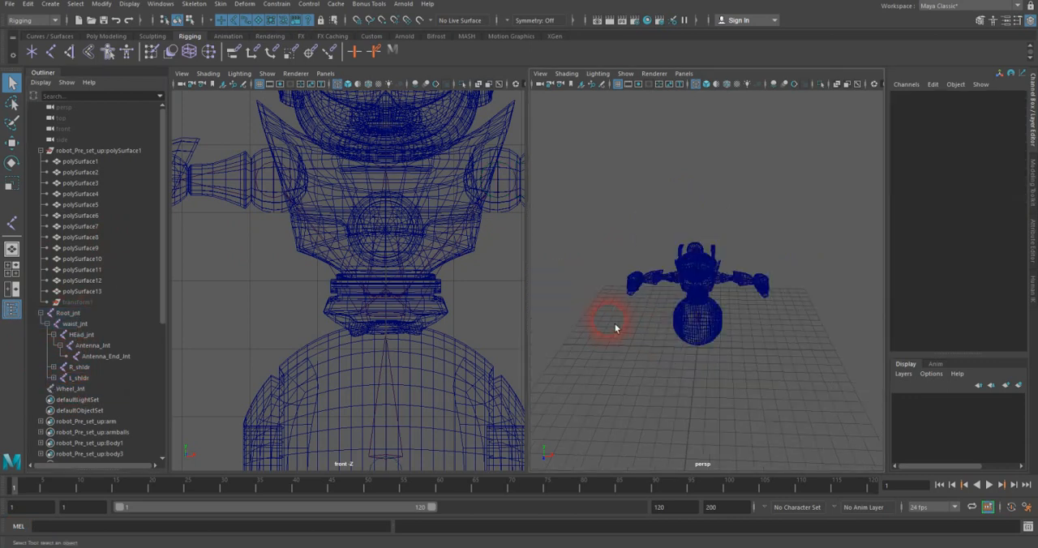
alt+drag(616, 326, 629, 313)
alt+right_drag(625, 320, 731, 315)
alt+middle_drag(685, 318, 730, 312)
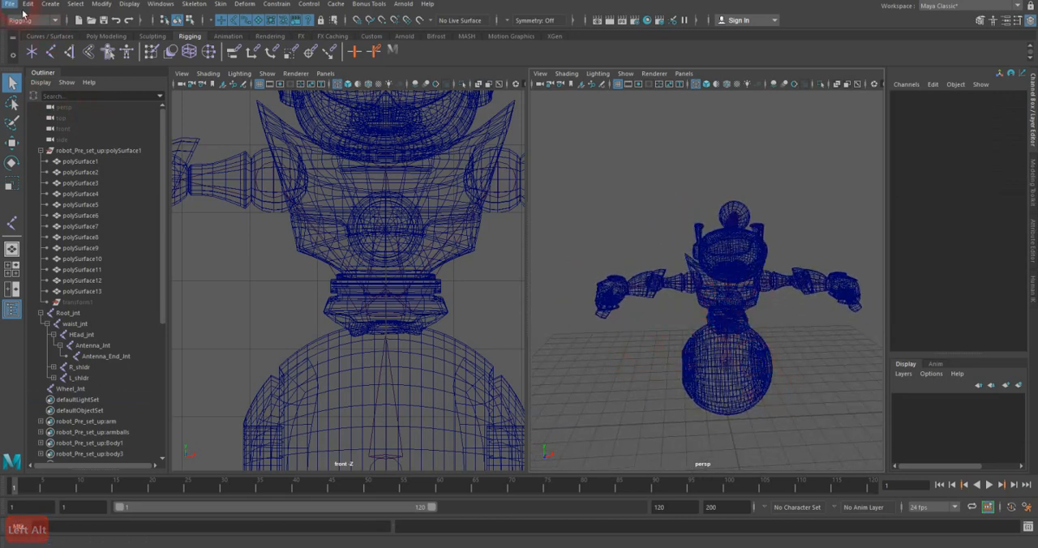
Step: Save the scene as a new incremented version
click(13, 5)
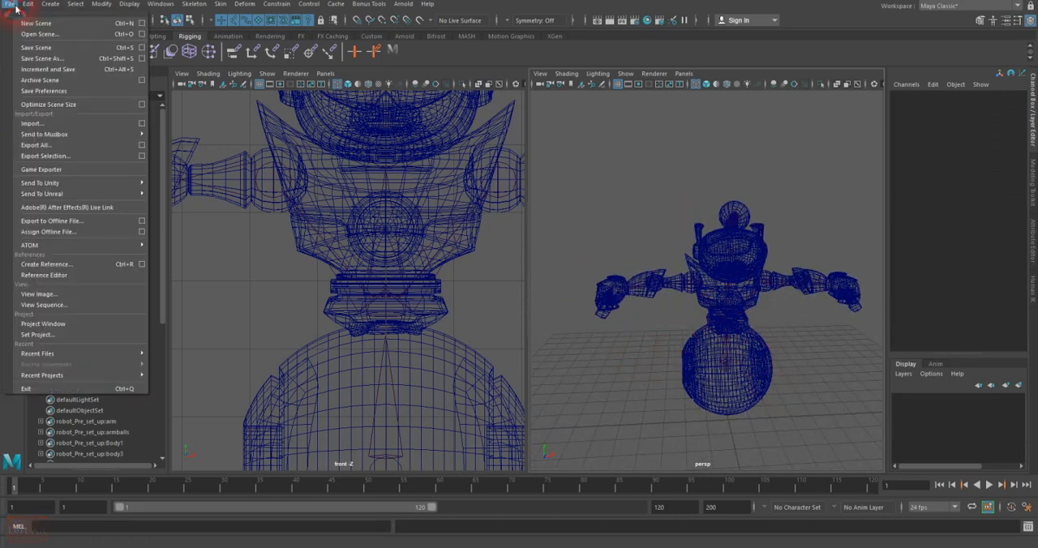
click(51, 69)
click(495, 282)
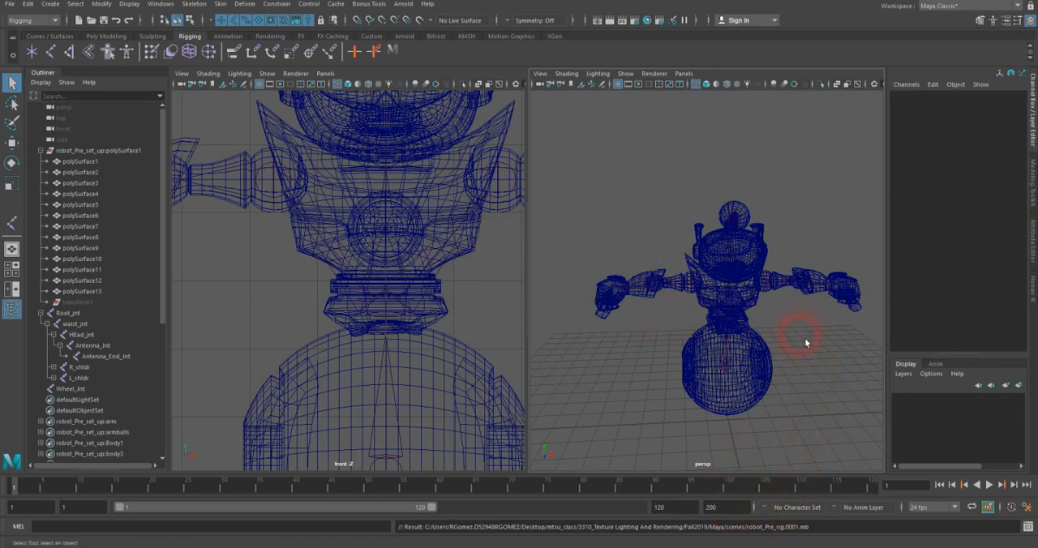
Step: Create a NURBS circle at the origin beneath the robot's wheel
alt+drag(794, 331, 769, 295)
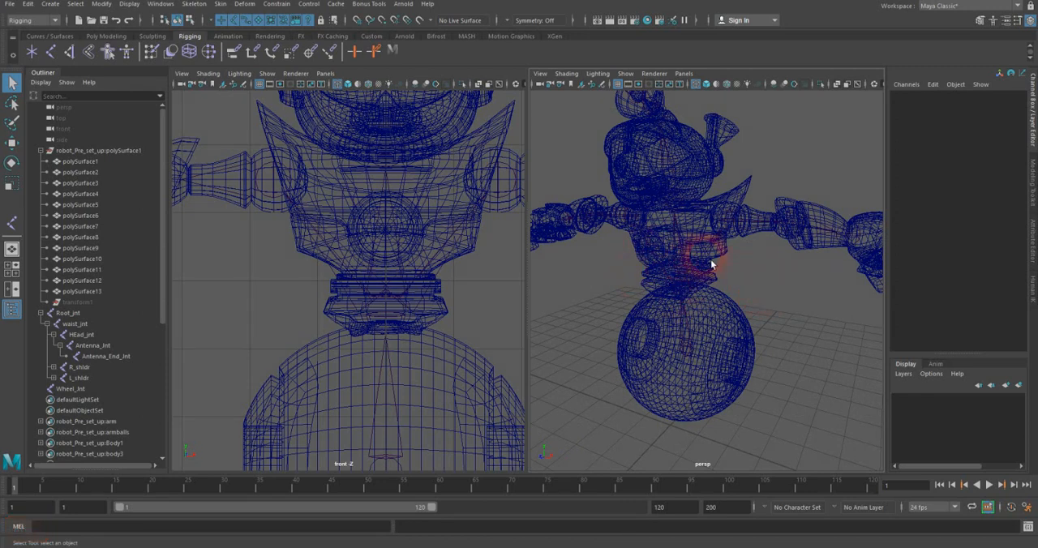
mouse_move(736, 289)
alt+mouse_down()
mouse_move(771, 296)
mouse_move(725, 293)
alt+mouse_up()
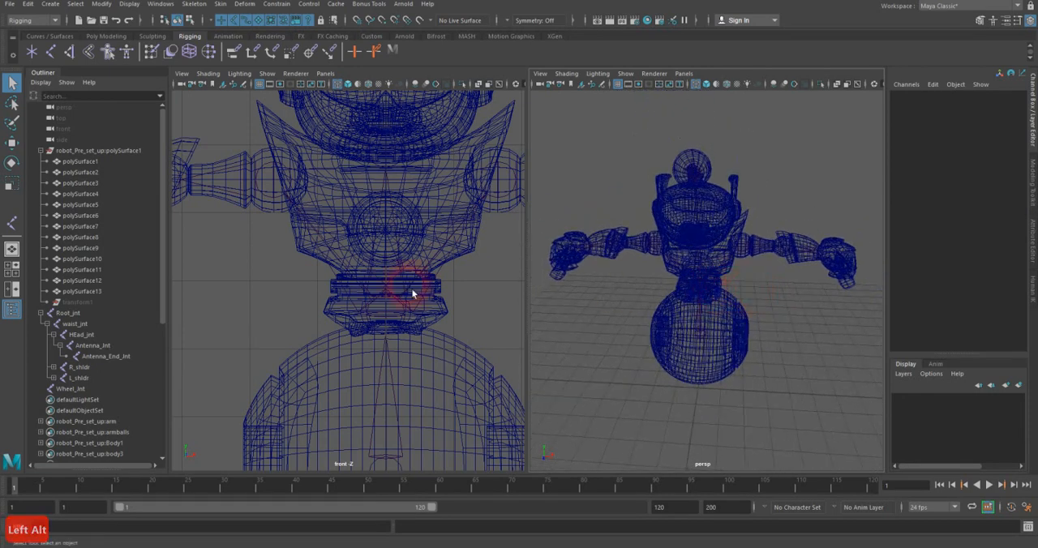
scroll(410, 288, down, 6)
alt+middle_drag(408, 286, 403, 289)
alt+right_drag(403, 289, 552, 246)
alt+middle_drag(463, 278, 442, 271)
alt+right_drag(440, 270, 486, 254)
alt+middle_drag(420, 291, 438, 277)
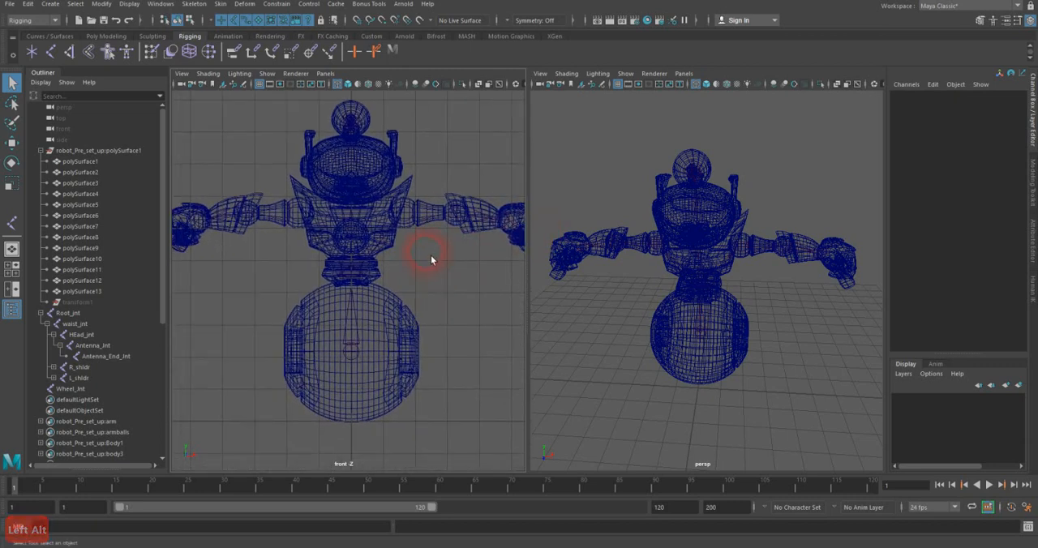
click(56, 37)
click(34, 55)
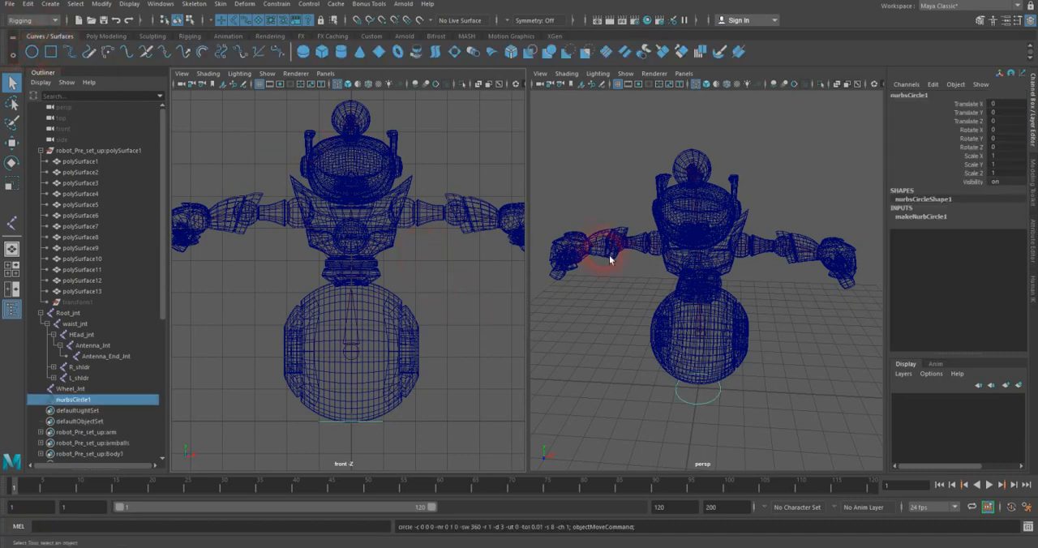
Step: Scale the circle uniformly to about 1.81 and center it under the wheel at about -1.08 in Z
alt+drag(724, 355, 624, 348)
key(r)
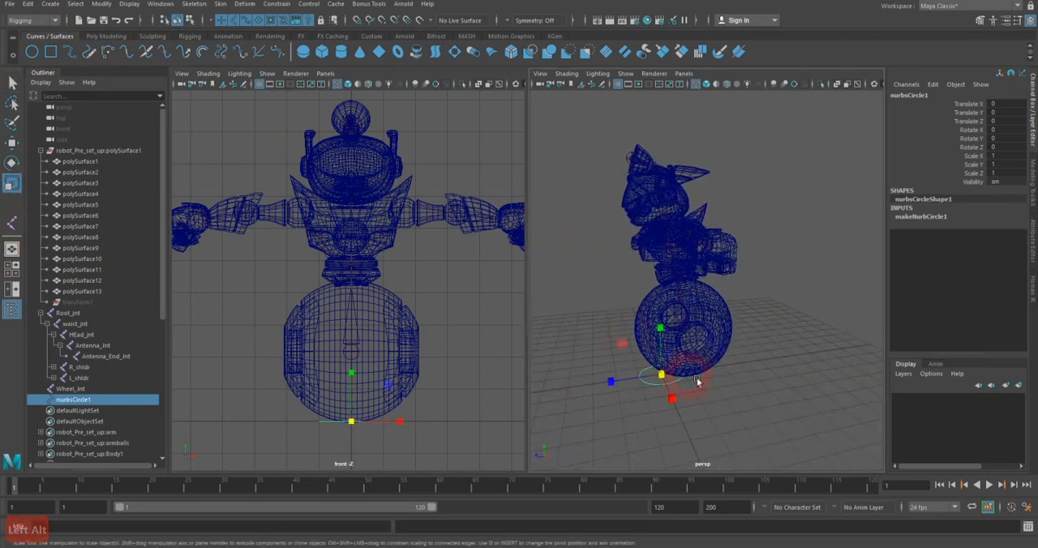
drag(679, 379, 647, 376)
key(w)
key(space)
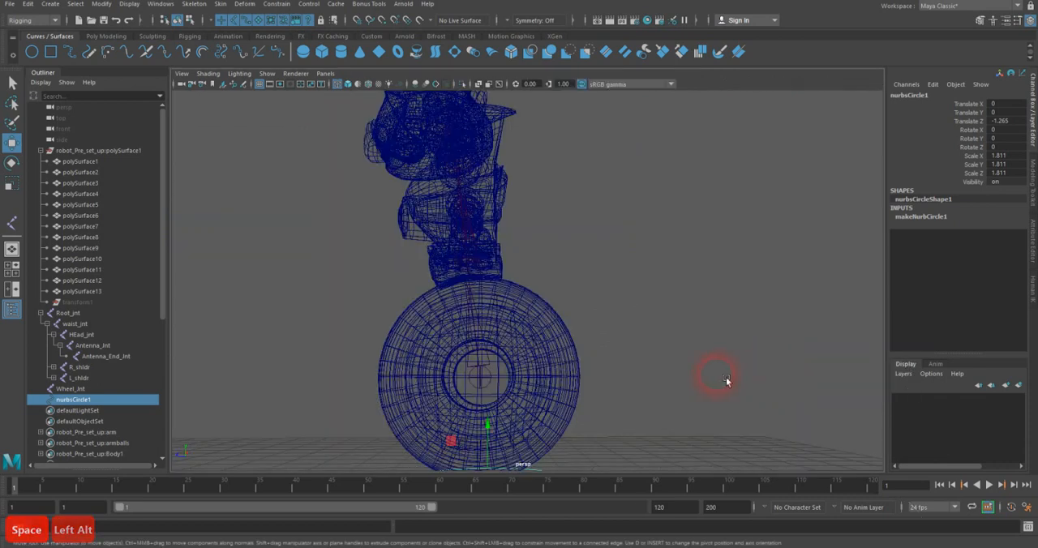
key(space)
drag(714, 377, 754, 375)
alt+middle_drag(675, 353, 627, 284)
scroll(626, 283, up, 4)
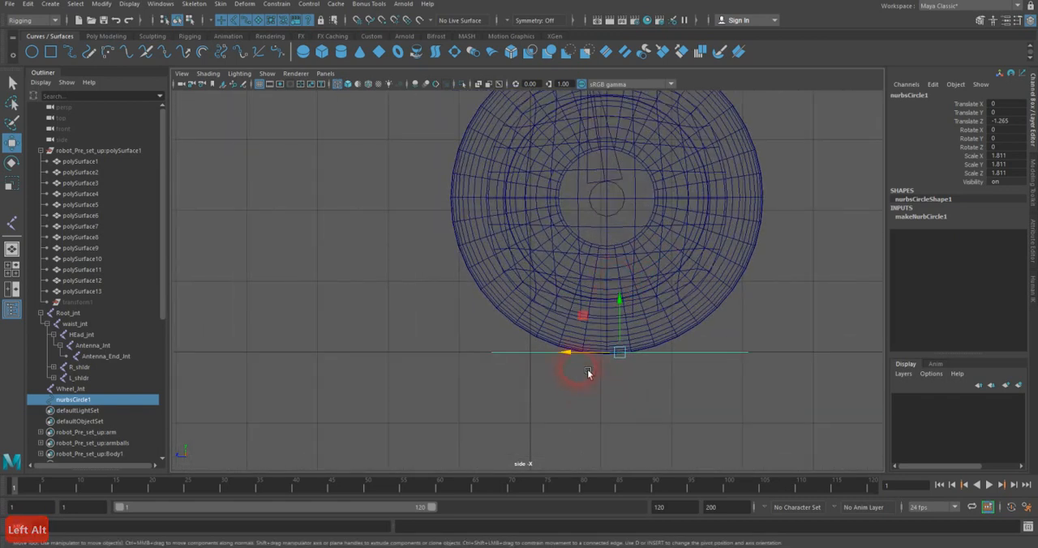
drag(591, 361, 579, 358)
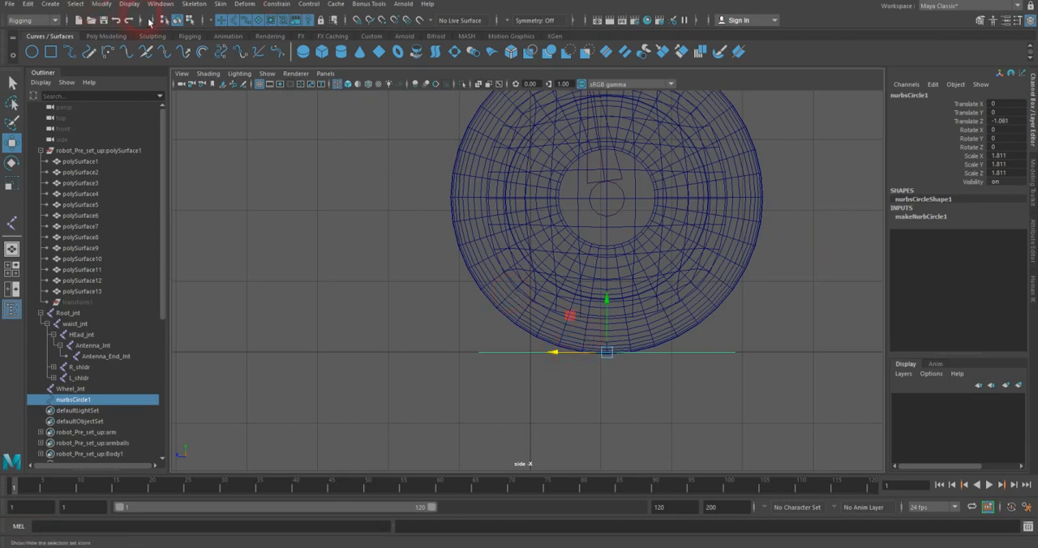
Step: Freeze the circle's transformations and rename it Main_Ctrl
click(102, 4)
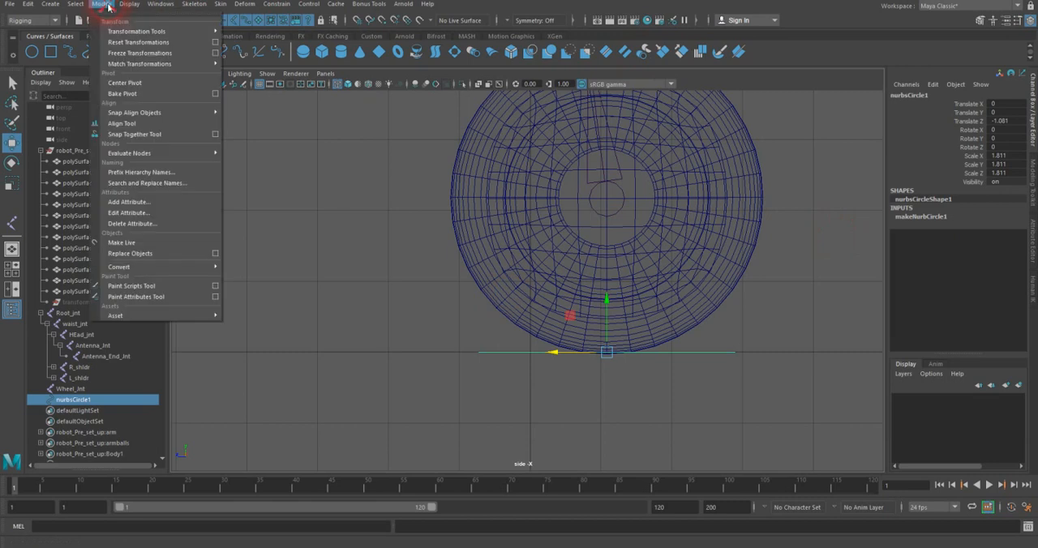
click(127, 53)
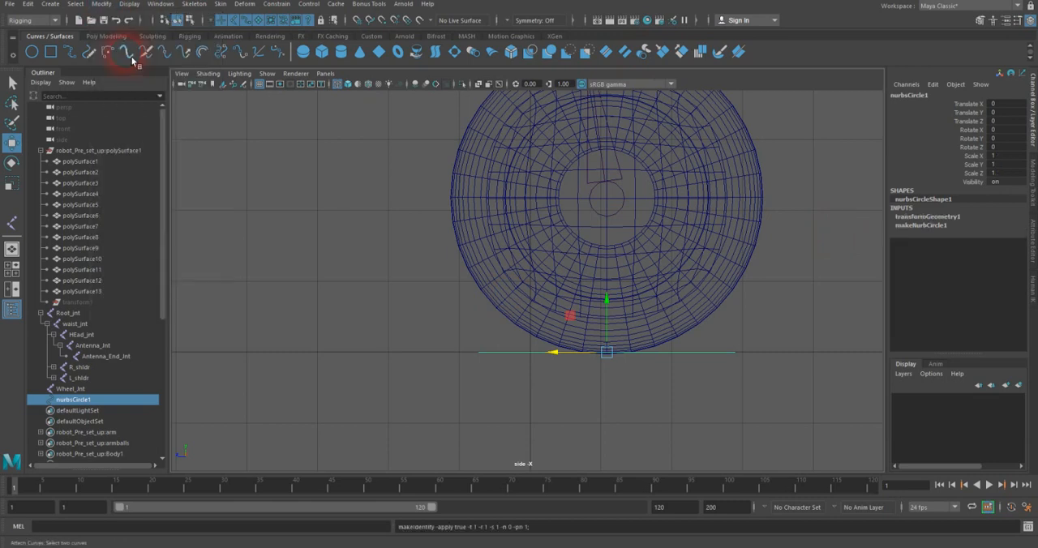
double_click(900, 96)
text(Ma)
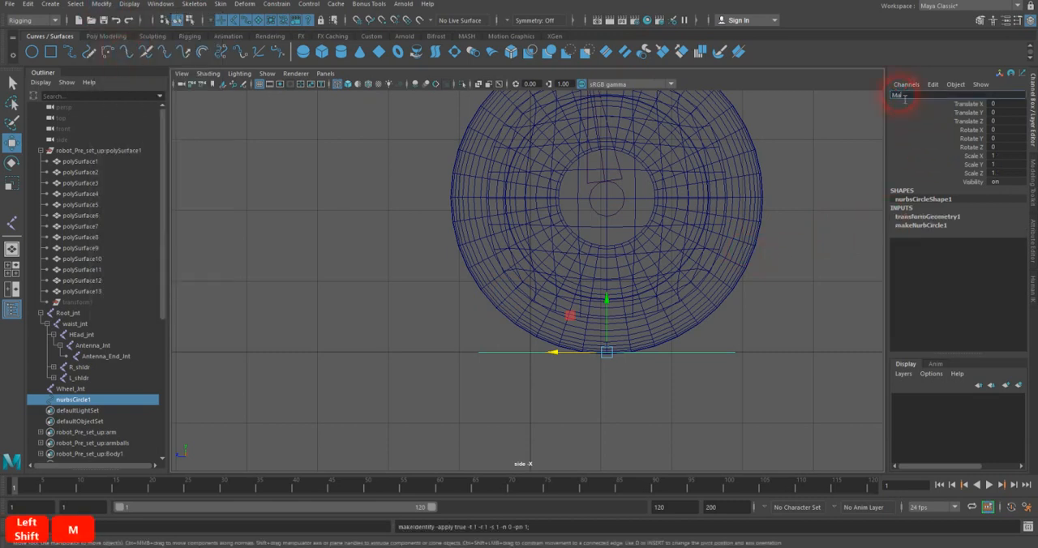
text(in_Ctrl)
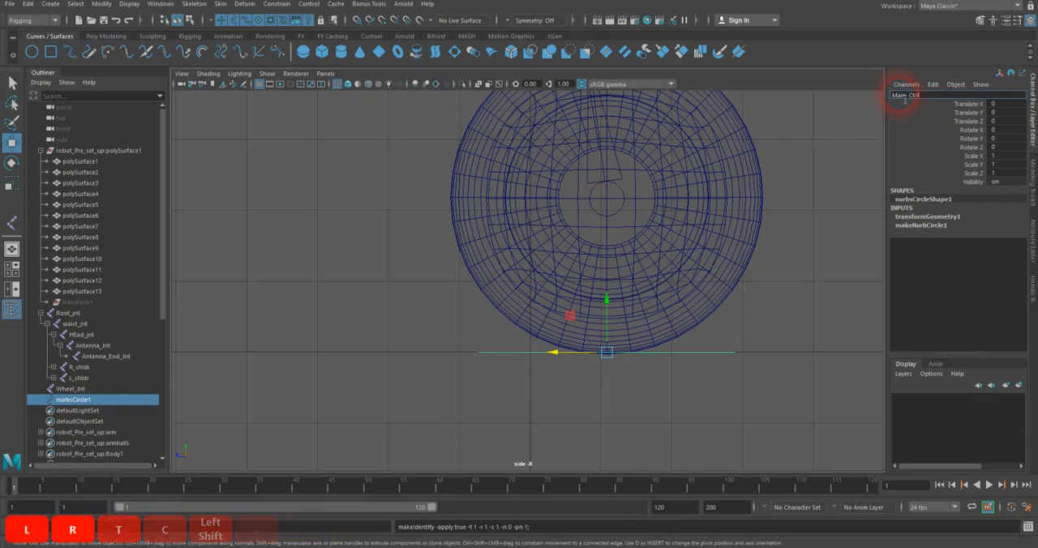
key(Return)
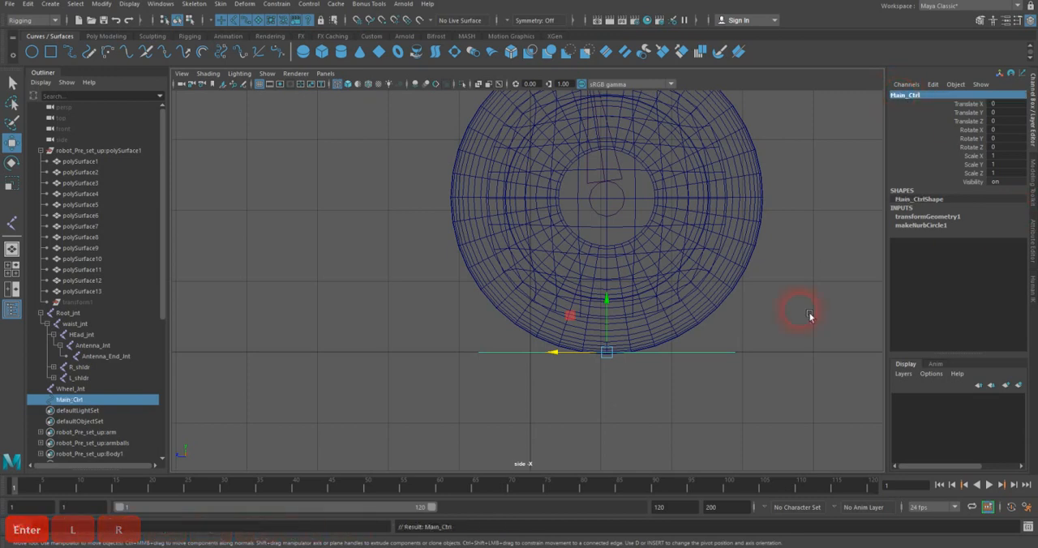
Step: Duplicate Main_Ctrl up to the wheel's center, at about 2.18 in Y, and scale the copy uniformly to about 1.62
key(space)
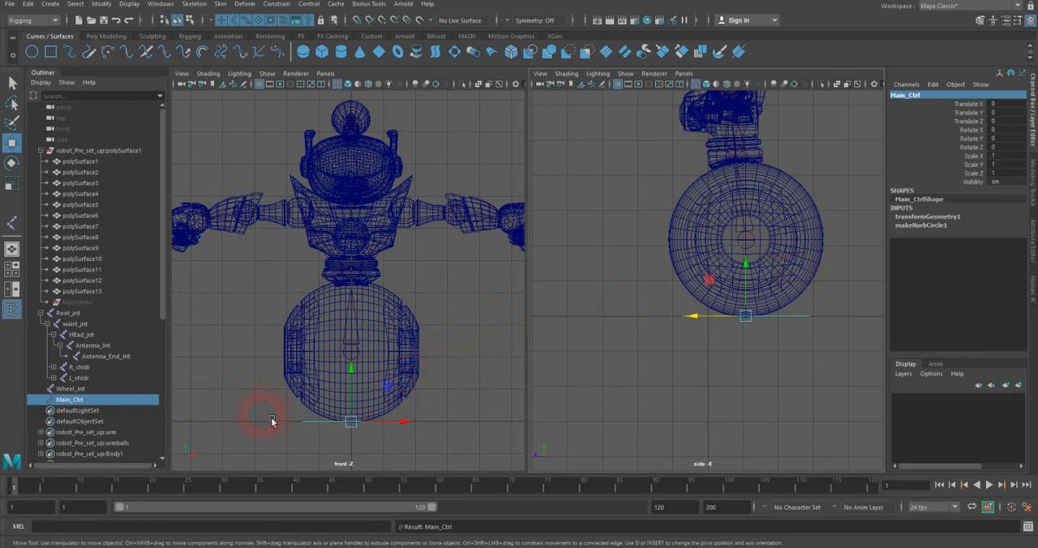
key(ctrl+d)
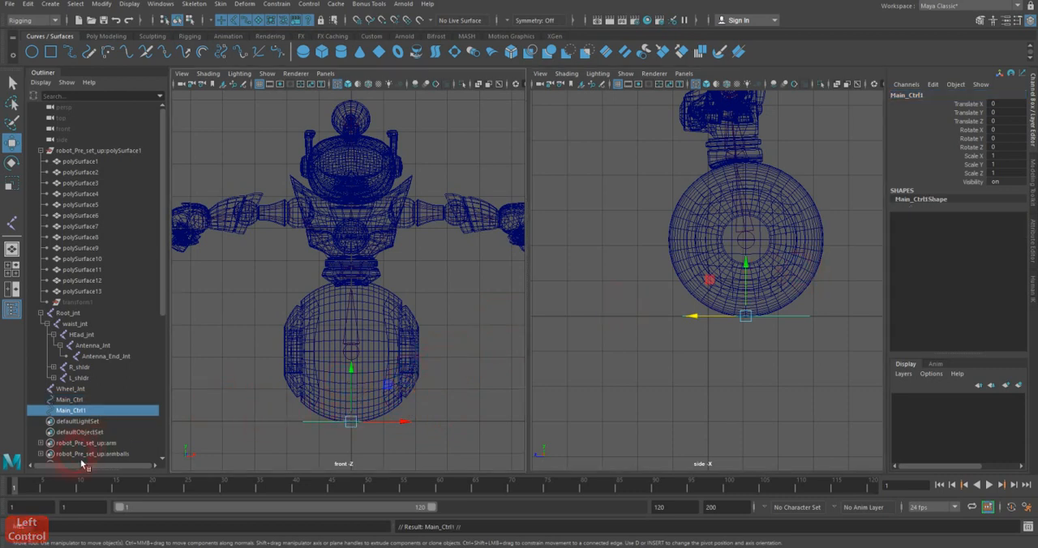
key(v)
middle_drag(320, 365, 355, 369)
mouse_move(359, 375)
mouse_down()
mouse_move(357, 343)
mouse_move(359, 356)
mouse_up()
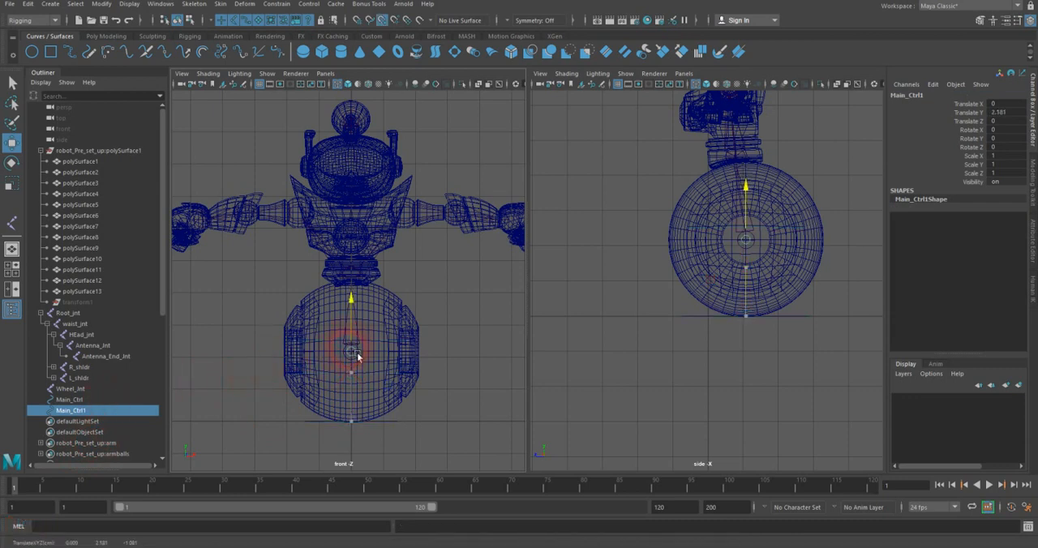
key(r)
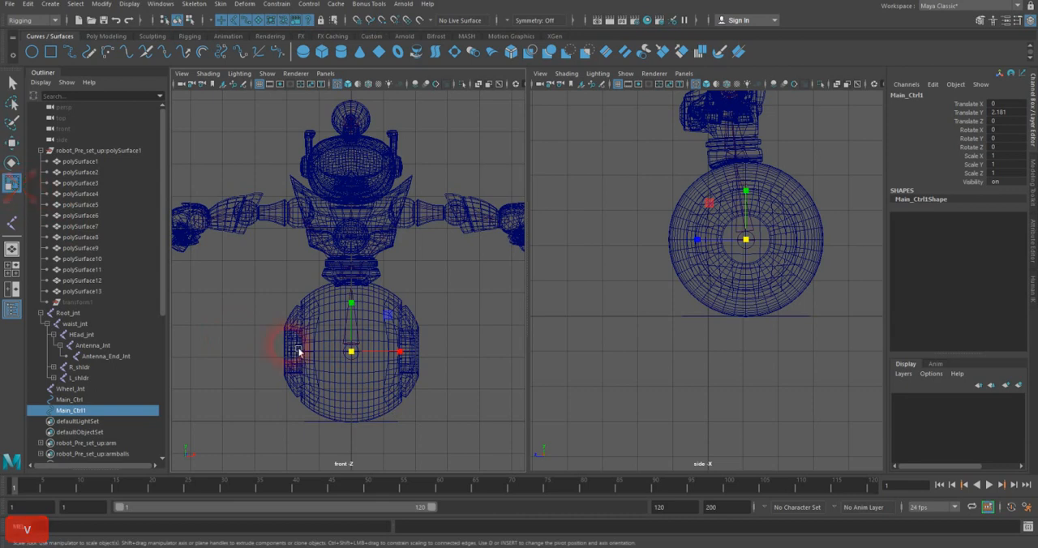
drag(362, 359, 417, 354)
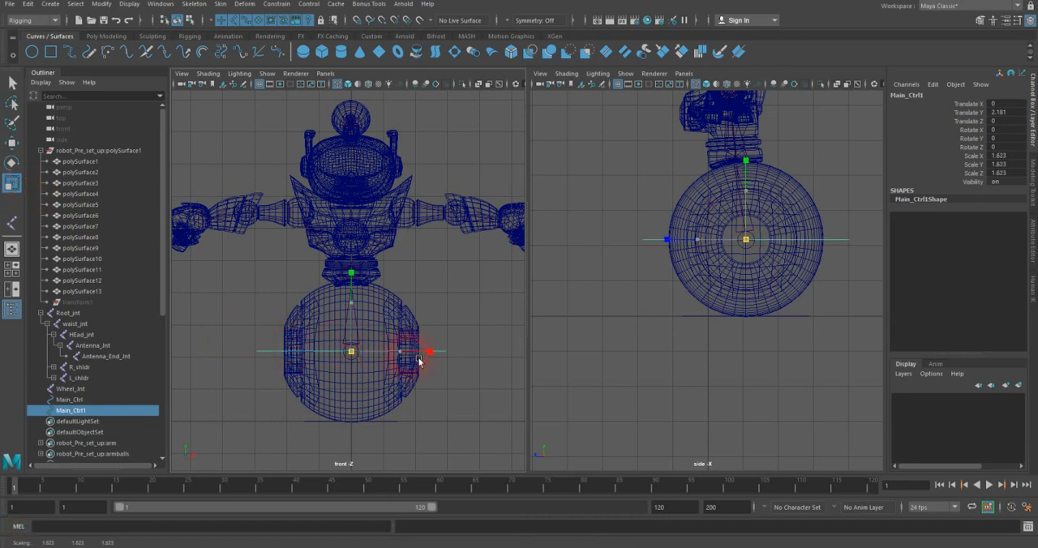
Step: Freeze the transformations of the duplicated control circle around the wheel and center its pivot
click(101, 4)
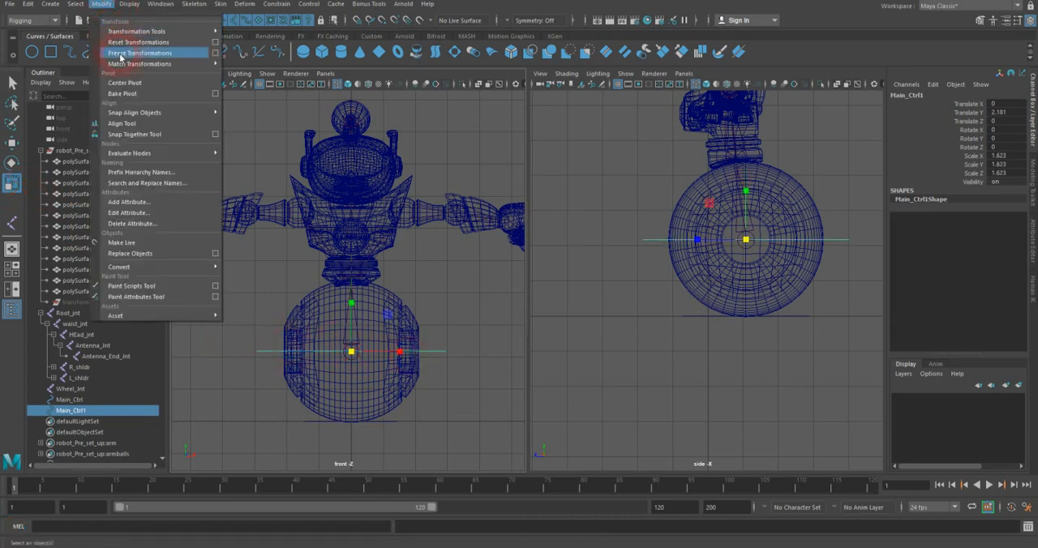
click(121, 54)
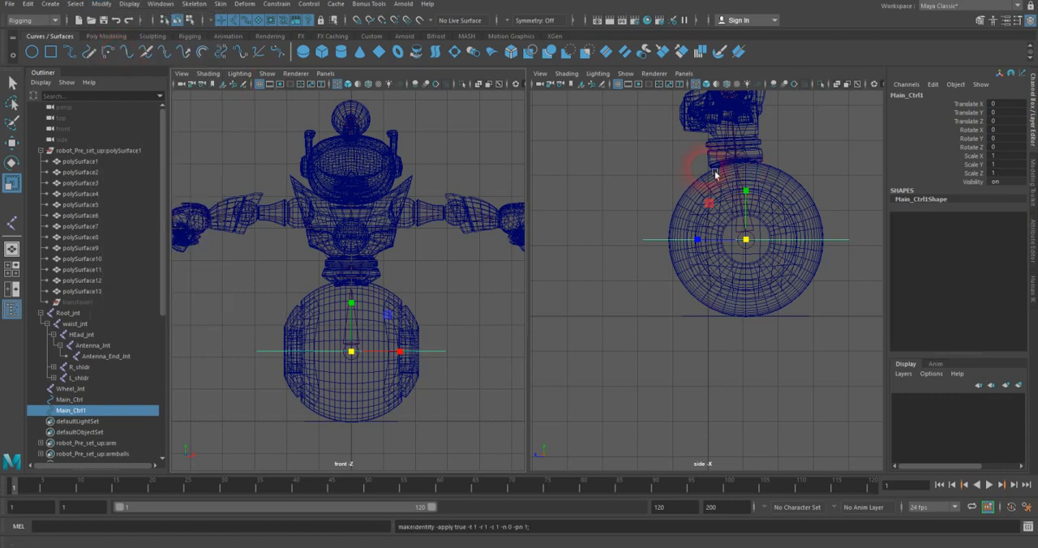
click(103, 4)
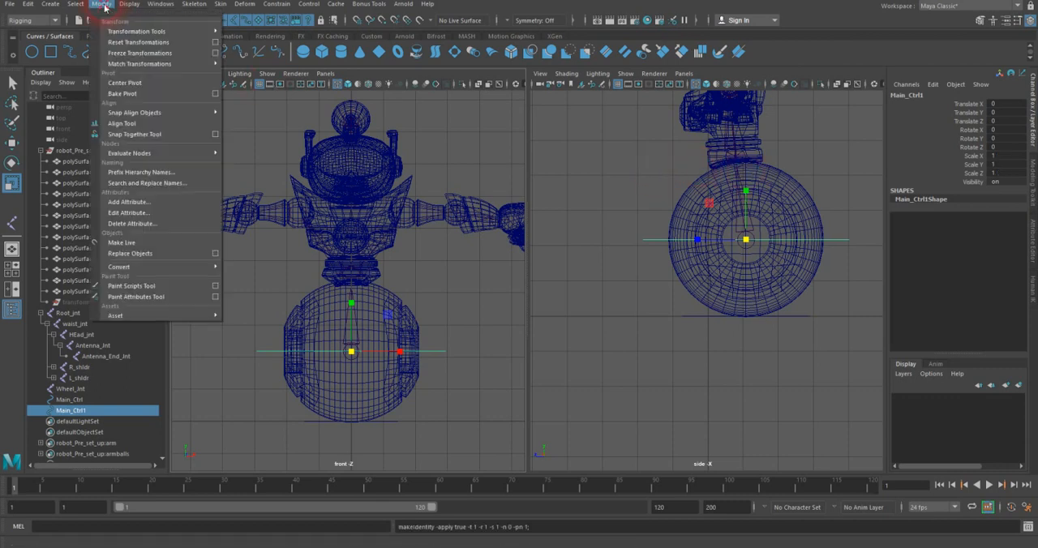
click(129, 82)
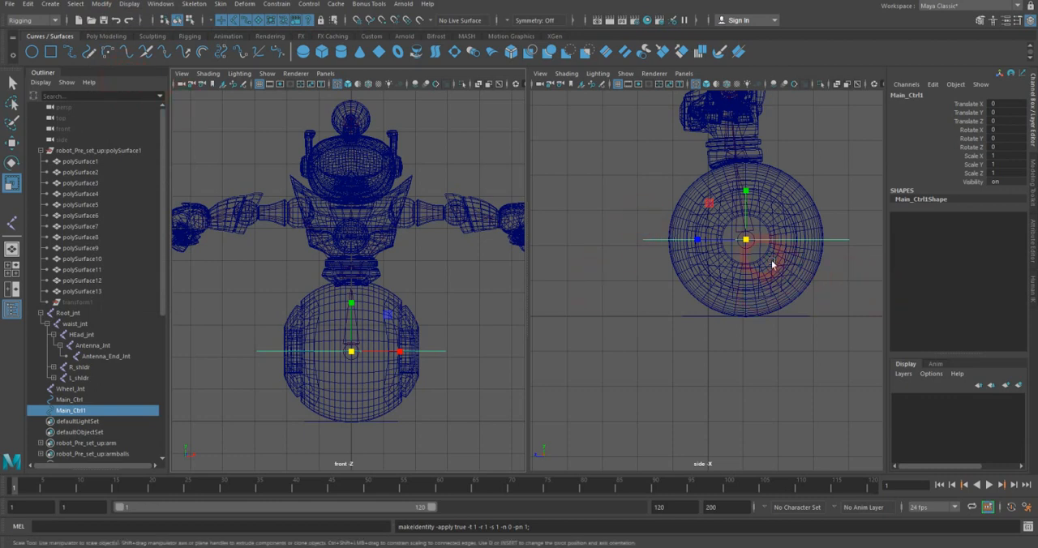
Step: Duplicate the wheel control circle, try to move the copy up to the waist, and undo the move
alt+middle_drag(774, 242, 771, 303)
key(ctrl+d)
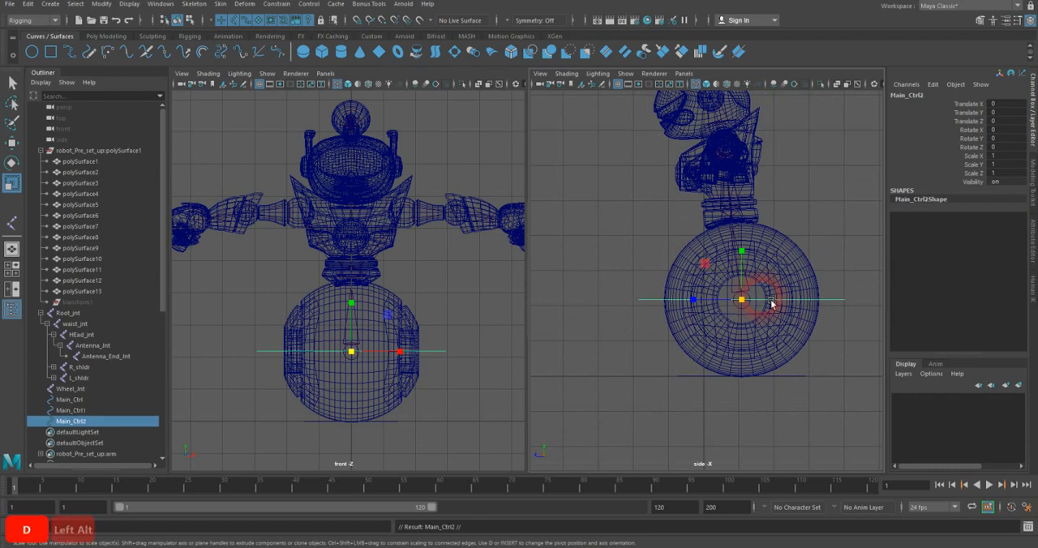
key(w)
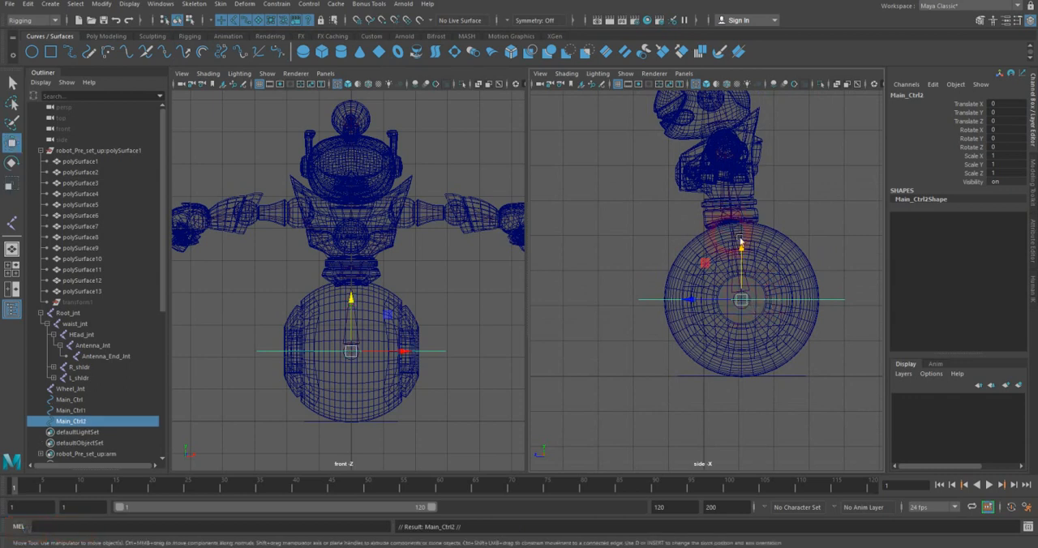
drag(740, 300, 737, 215)
key(ctrl+z)
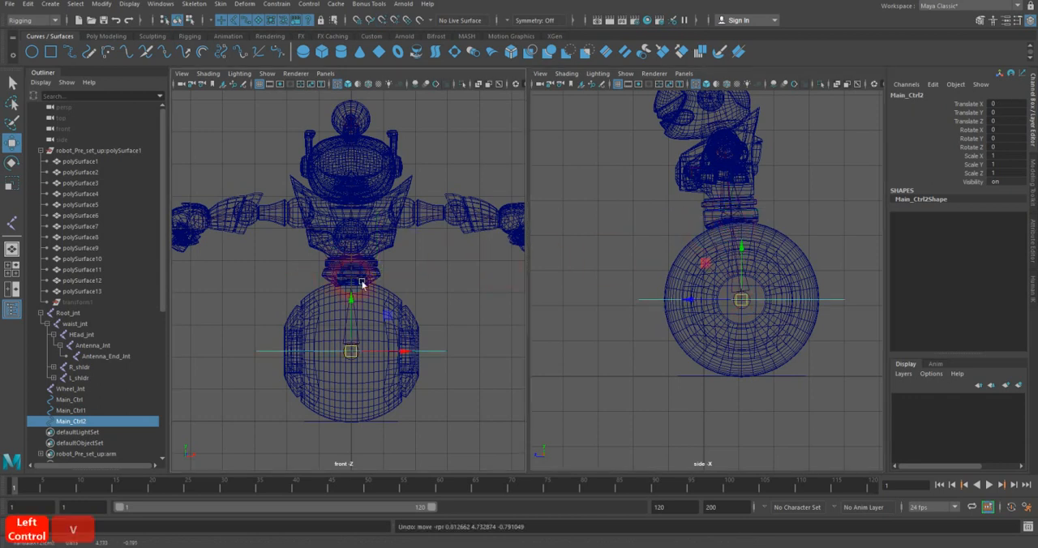
Step: Hide polygons in the front view and snap the duplicated circle to the waist joint, moving it 2.323 in Y and 0.293 in Z
click(266, 73)
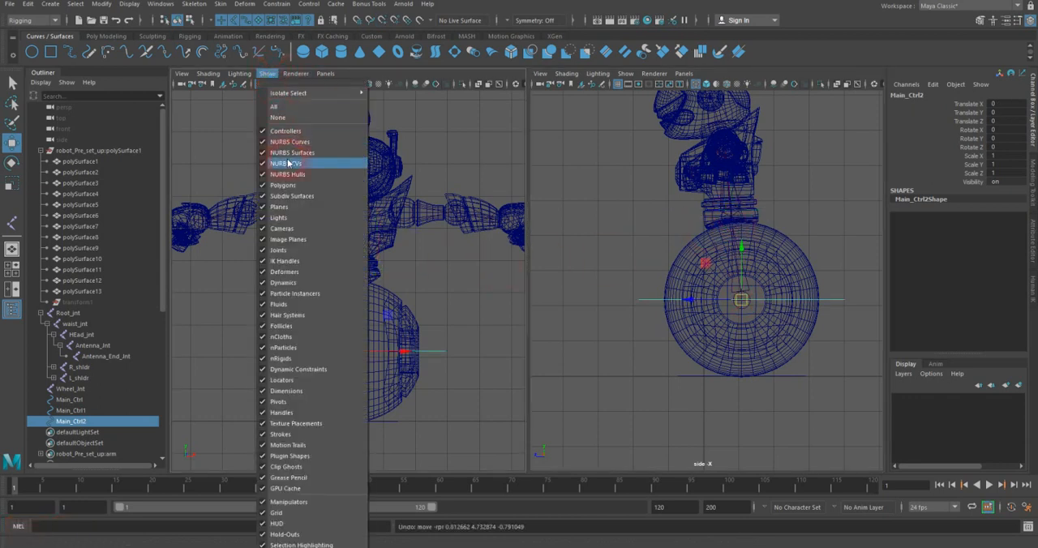
click(294, 184)
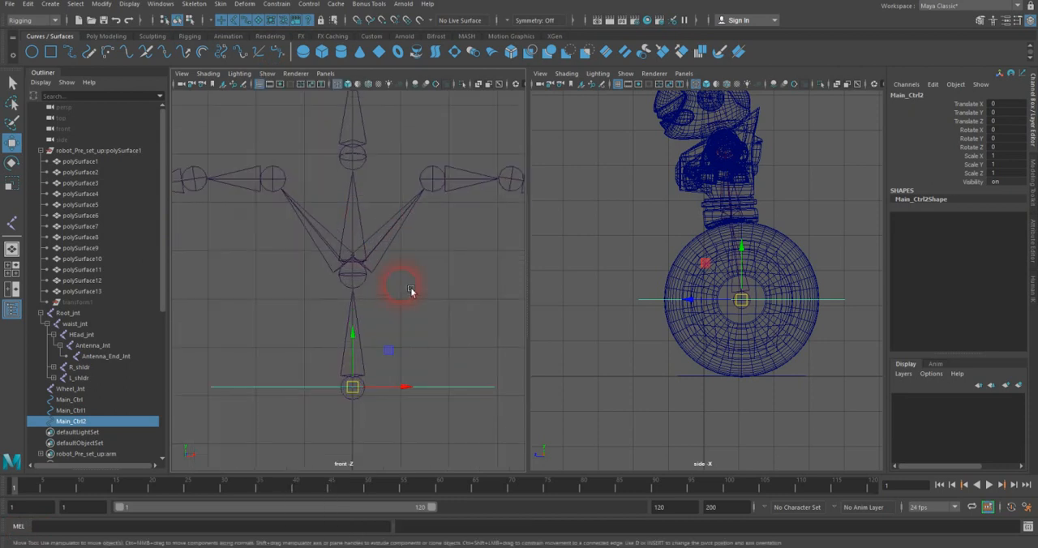
key(v)
drag(362, 393, 373, 294)
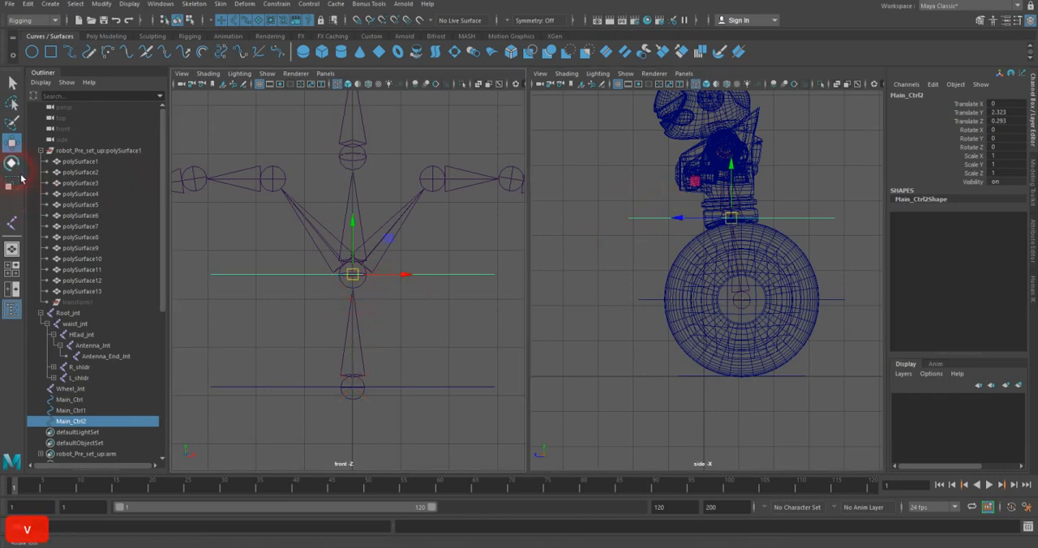
Step: Tilt the waist circle about 9.36 degrees in X and freeze its transformations
key(e)
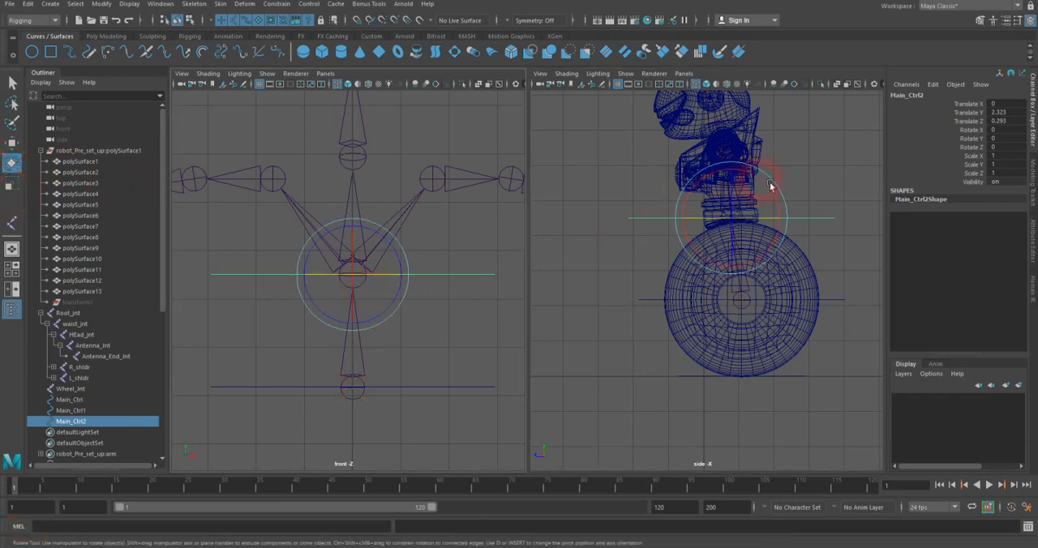
drag(770, 186, 764, 180)
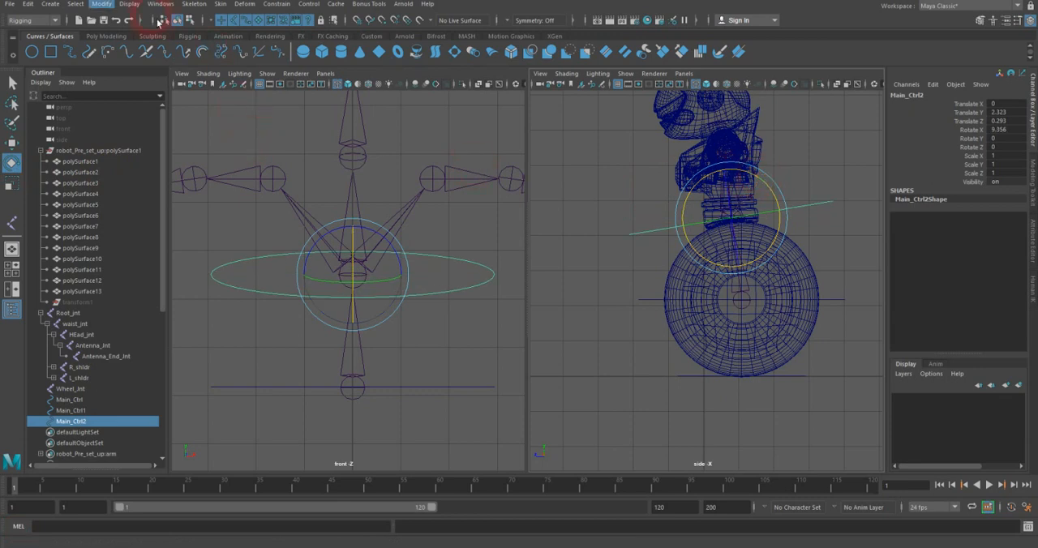
click(101, 4)
click(122, 46)
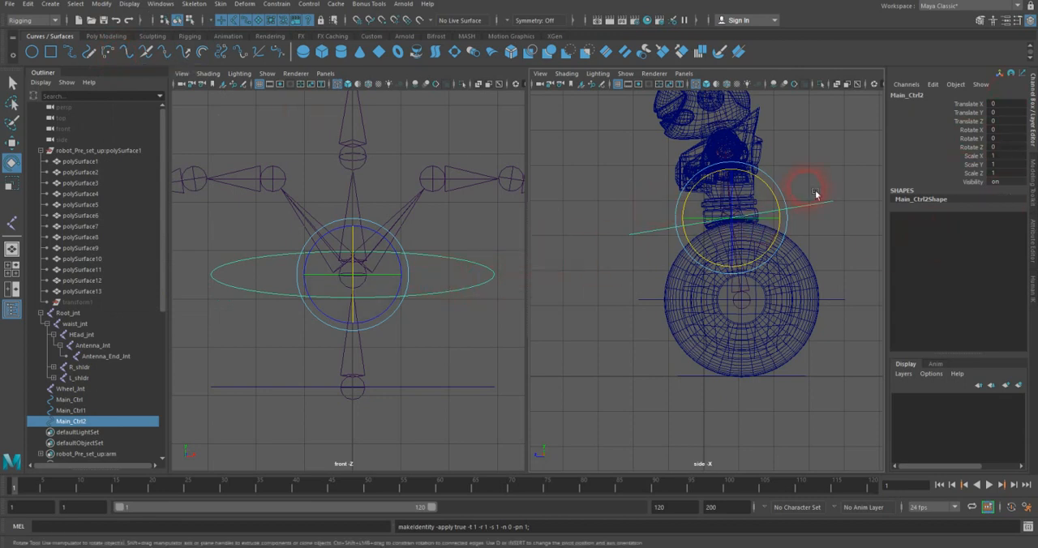
Step: Switch the side view to a shaded perspective view of the robot's waist and wheel
alt+middle_drag(450, 221, 428, 270)
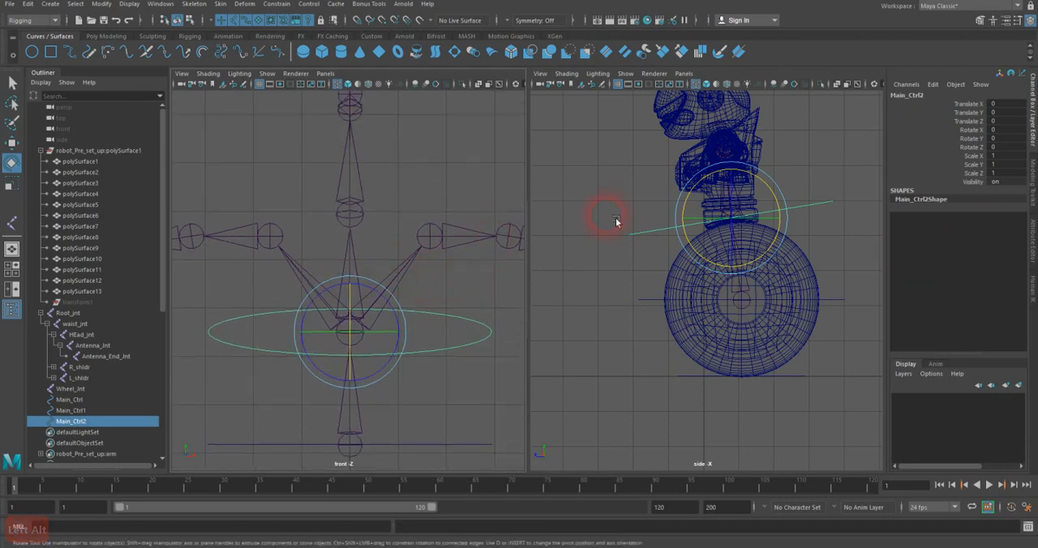
key(space)
drag(864, 179, 852, 149)
key(space)
key(5)
mouse_move(746, 233)
alt+right_down()
mouse_move(766, 253)
mouse_move(711, 238)
mouse_move(776, 224)
mouse_move(808, 232)
alt+right_up()
alt+drag(808, 232, 672, 249)
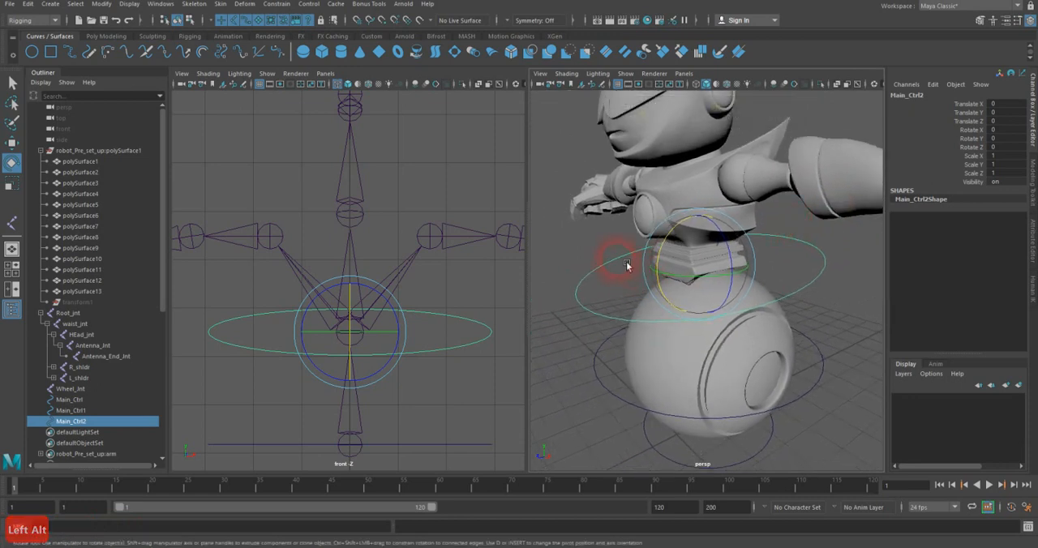
Step: Scale all control vertices of the waist circle down uniformly to roughly two-thirds, then reselect the circle as an object
right_drag(626, 265, 563, 251)
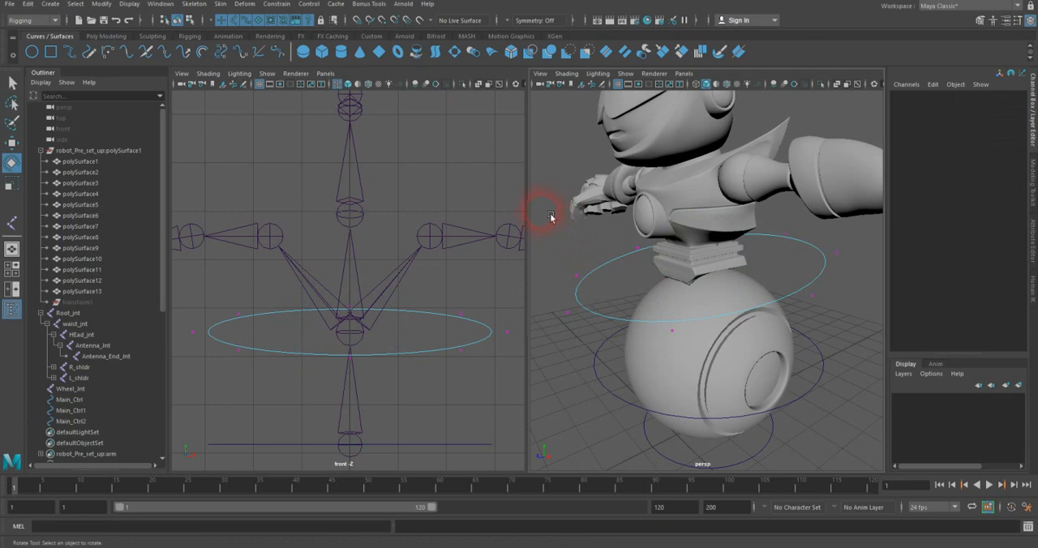
click(247, 23)
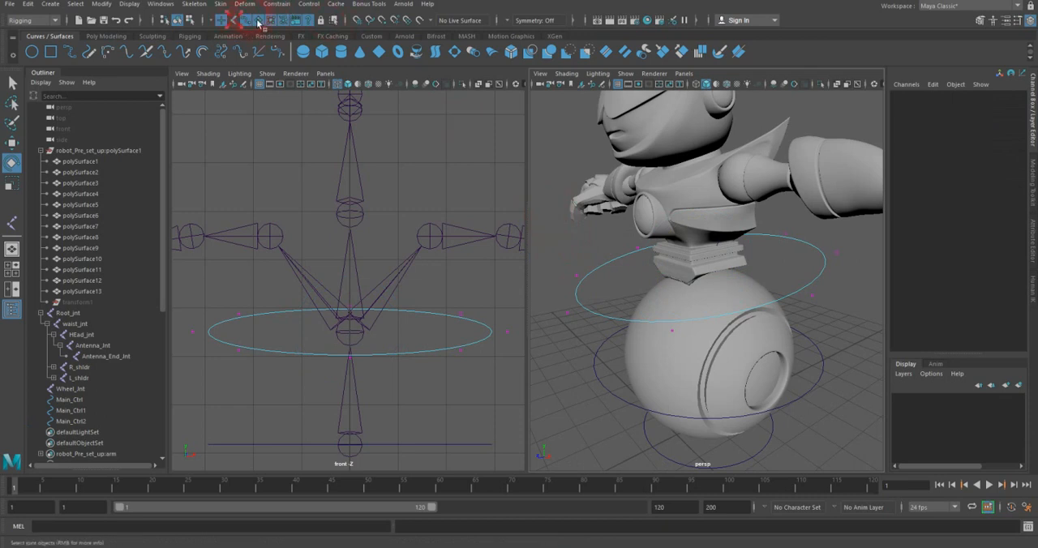
click(582, 206)
drag(558, 209, 860, 331)
click(742, 266)
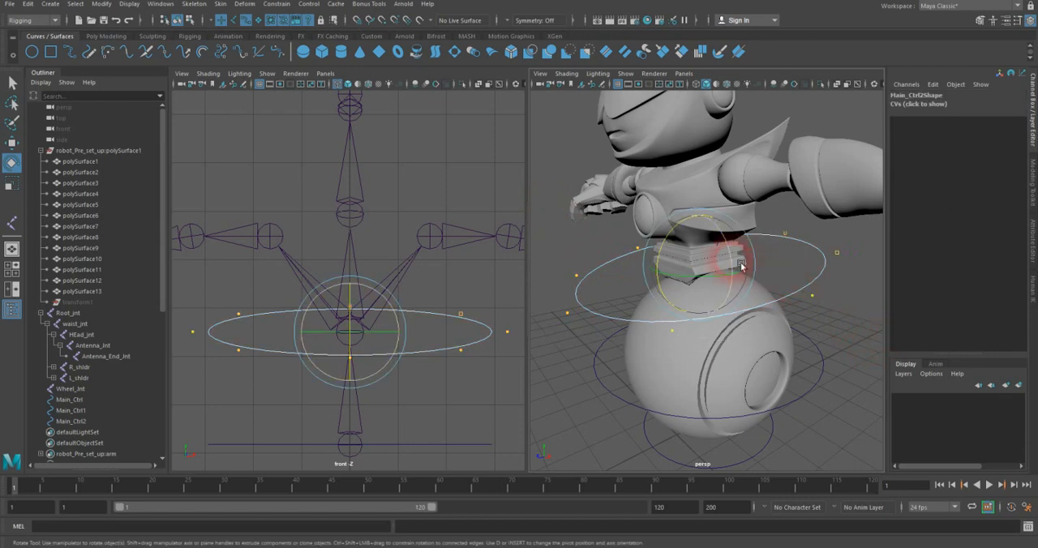
key(r)
drag(699, 266, 651, 272)
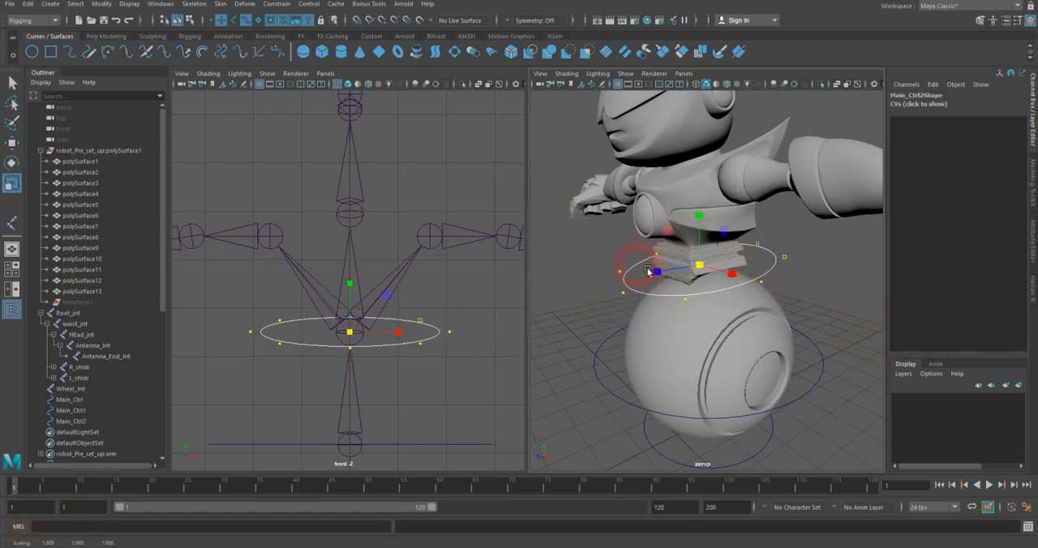
right_drag(781, 274, 813, 255)
click(806, 245)
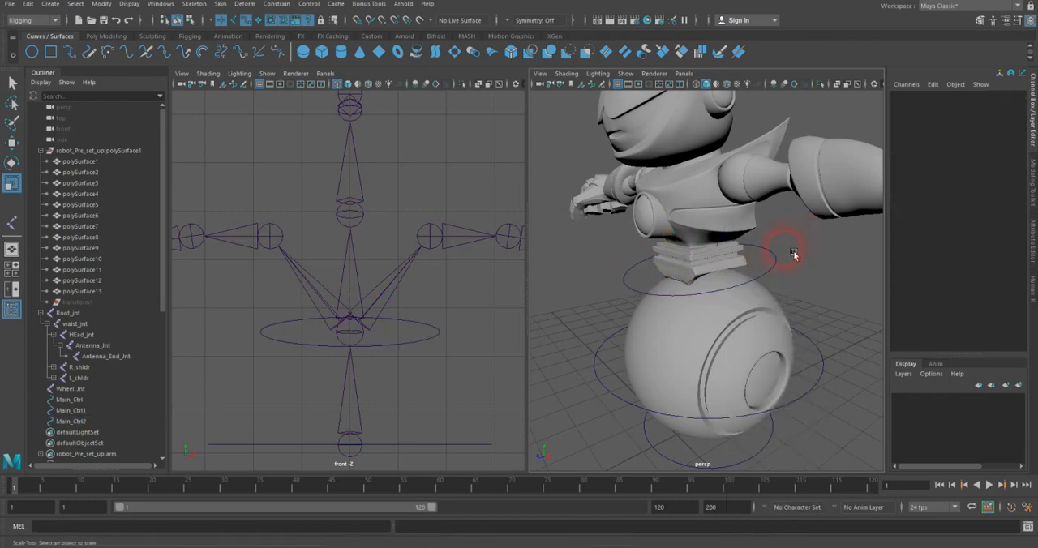
click(780, 257)
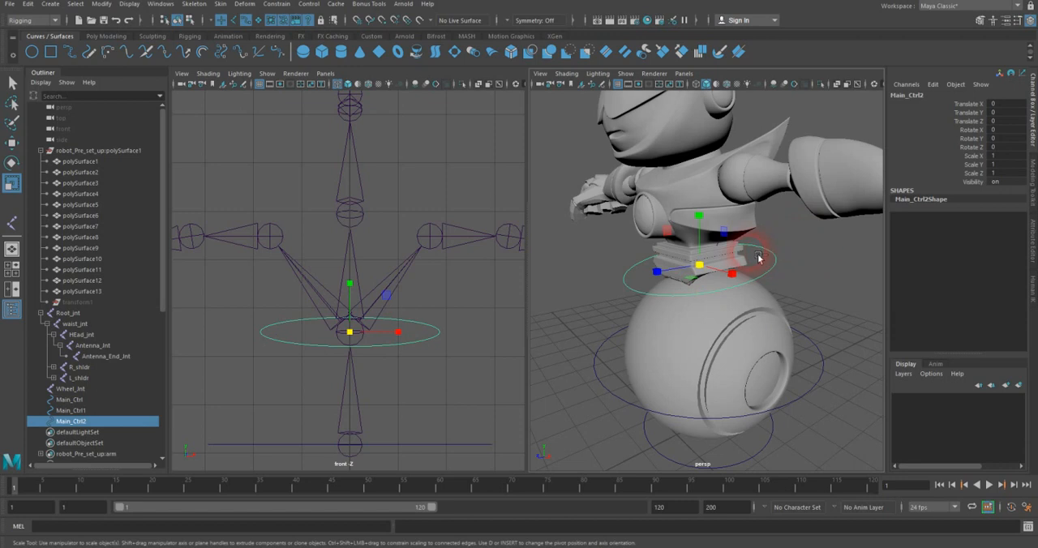
Step: Duplicate the waist circle and snap the copy to the joint below the head, moving it 2.435 in Y and 0.285 in Z
key(ctrl+d)
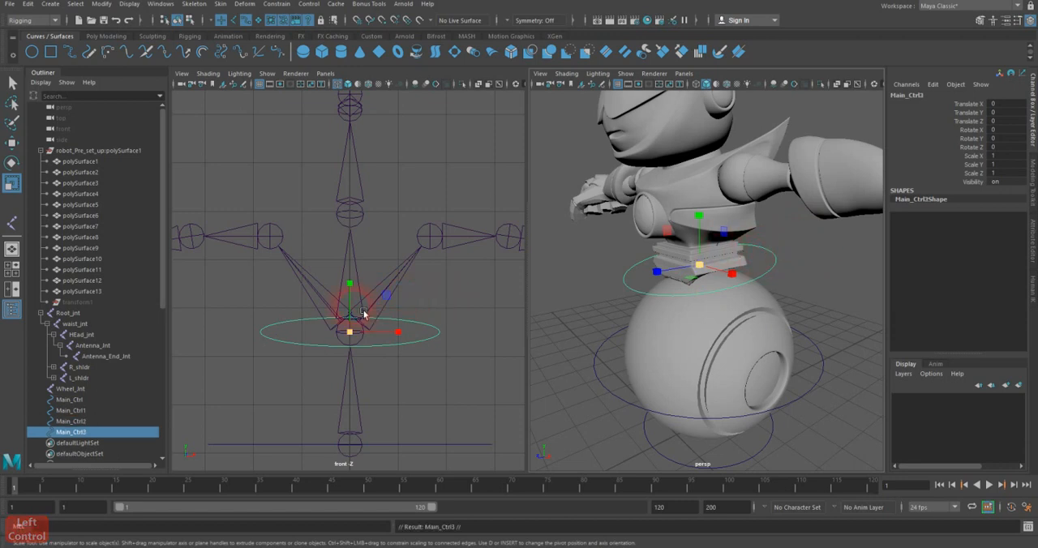
key(w)
key(v)
drag(360, 339, 386, 243)
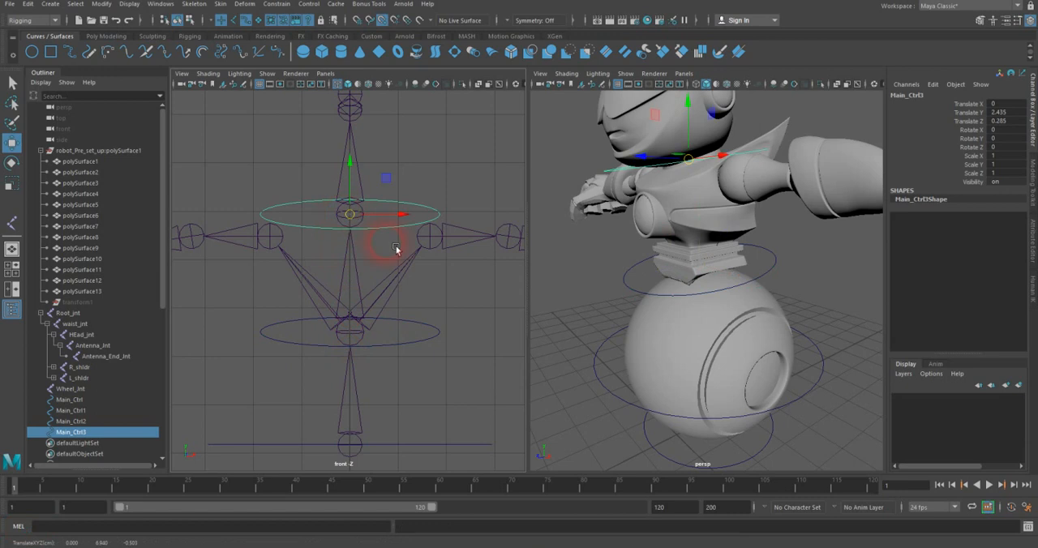
key(v)
Step: Tilt the neck circle about 9.32 degrees in X and freeze its transformations
alt+drag(764, 210, 736, 227)
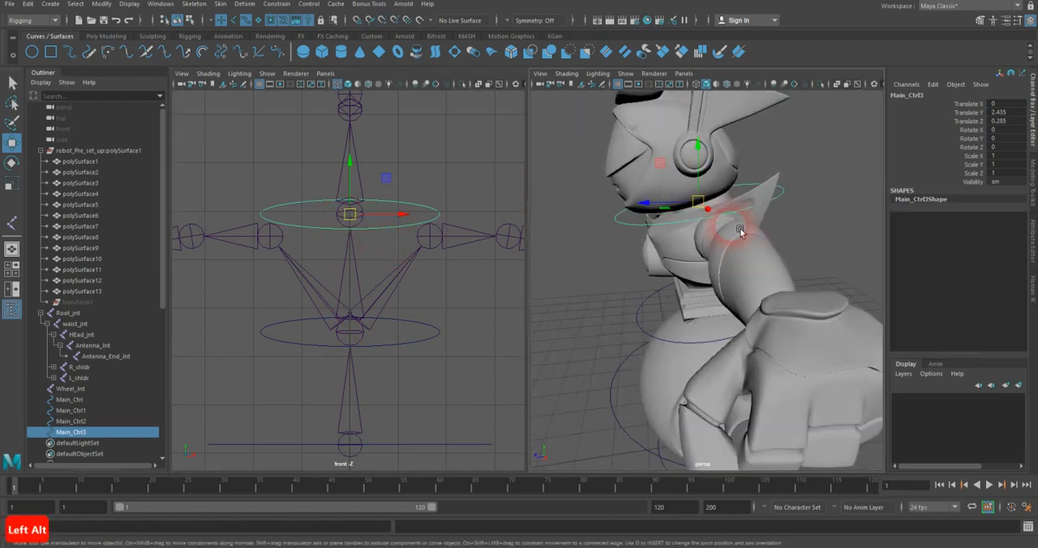
key(e)
drag(686, 160, 674, 159)
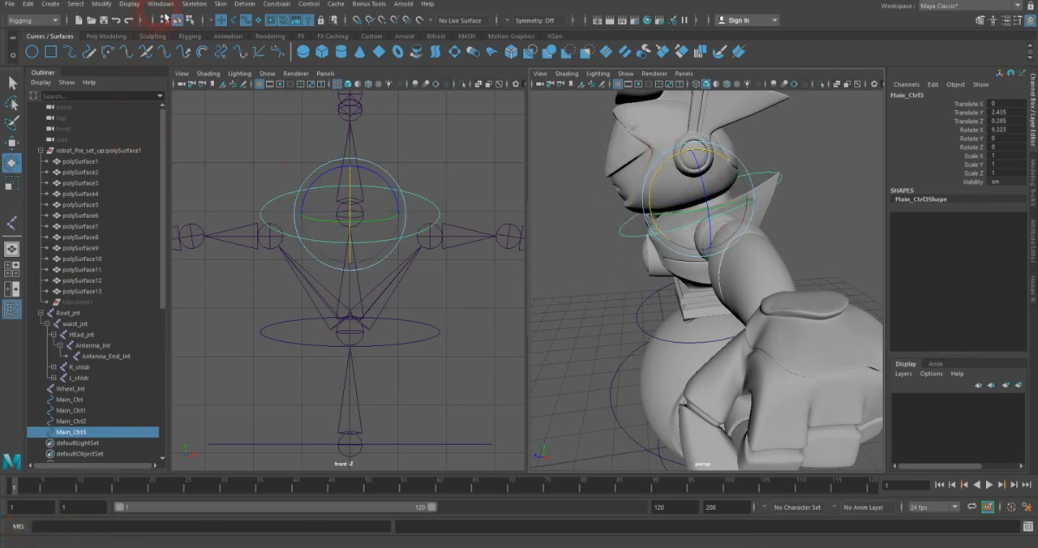
click(101, 4)
click(136, 53)
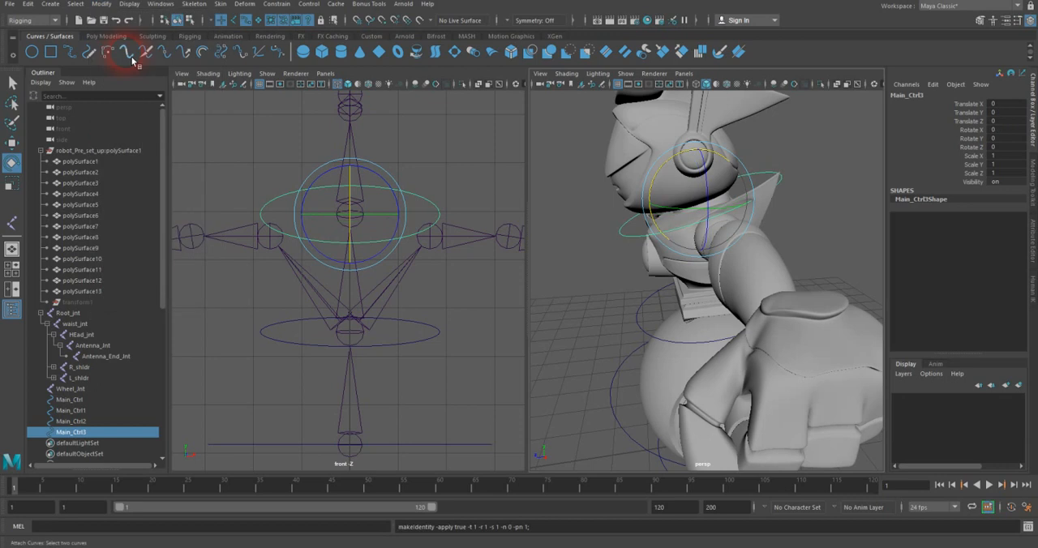
Step: Duplicate the wheel control circle and snap the copy to the +X shoulder joint, moving it 1.653 in X, 4.305 in Y and 0.463 in Z
mouse_move(704, 235)
alt+mouse_down()
mouse_move(676, 252)
mouse_move(692, 250)
alt+mouse_up()
alt+right_drag(692, 249, 621, 243)
alt+drag(621, 244, 621, 241)
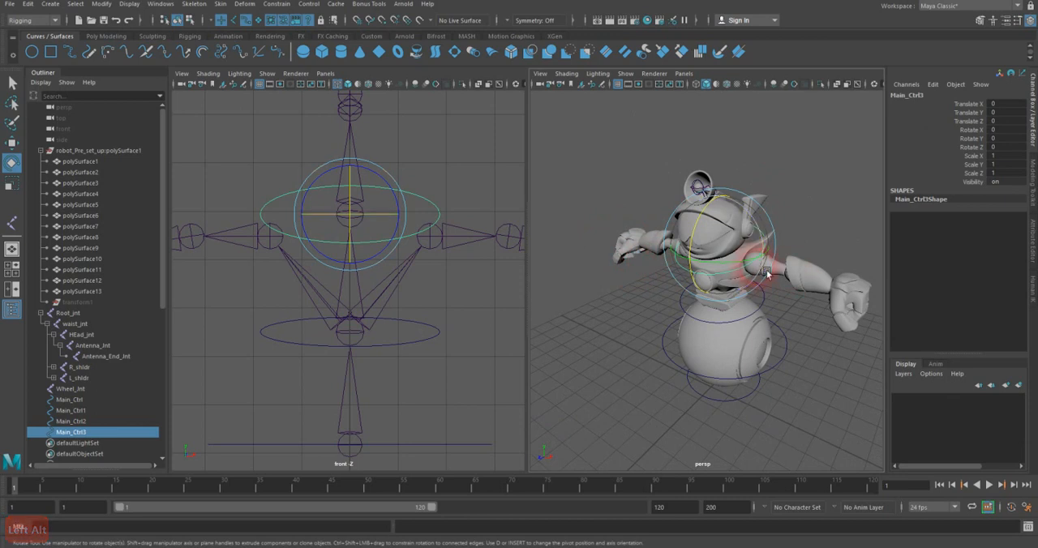
alt+middle_drag(493, 311, 448, 230)
alt+middle_drag(396, 195, 394, 177)
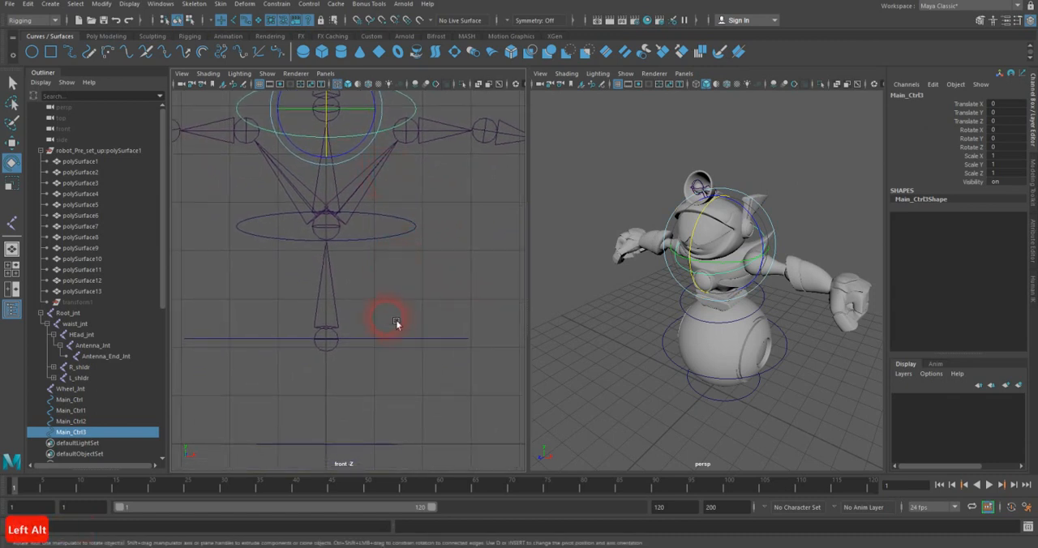
drag(392, 323, 394, 364)
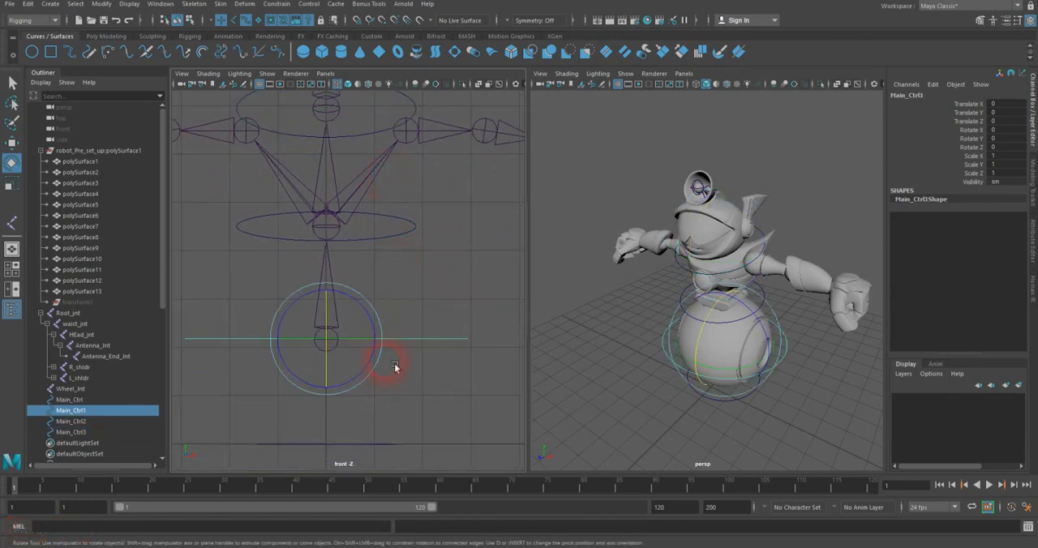
key(ctrl+d)
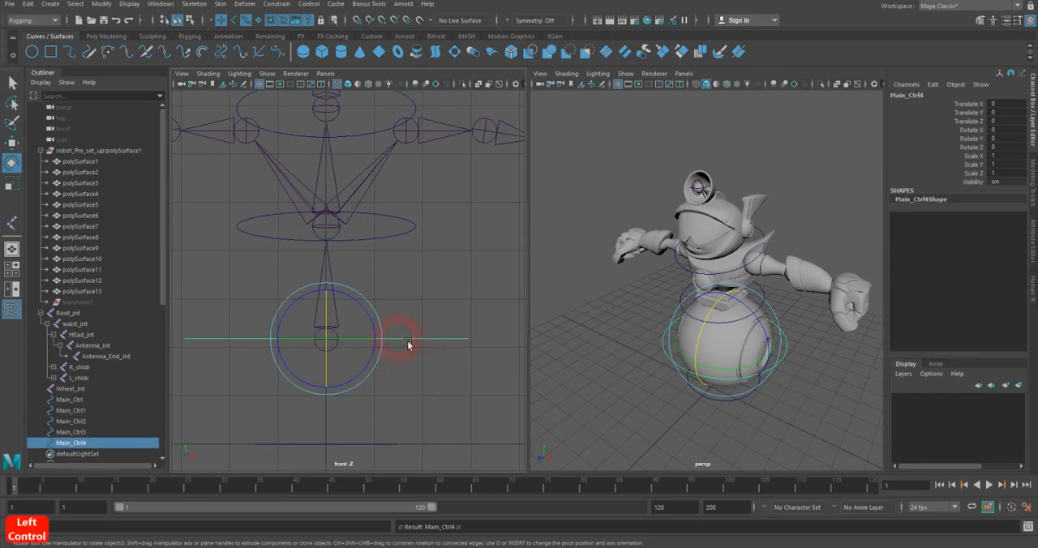
key(w)
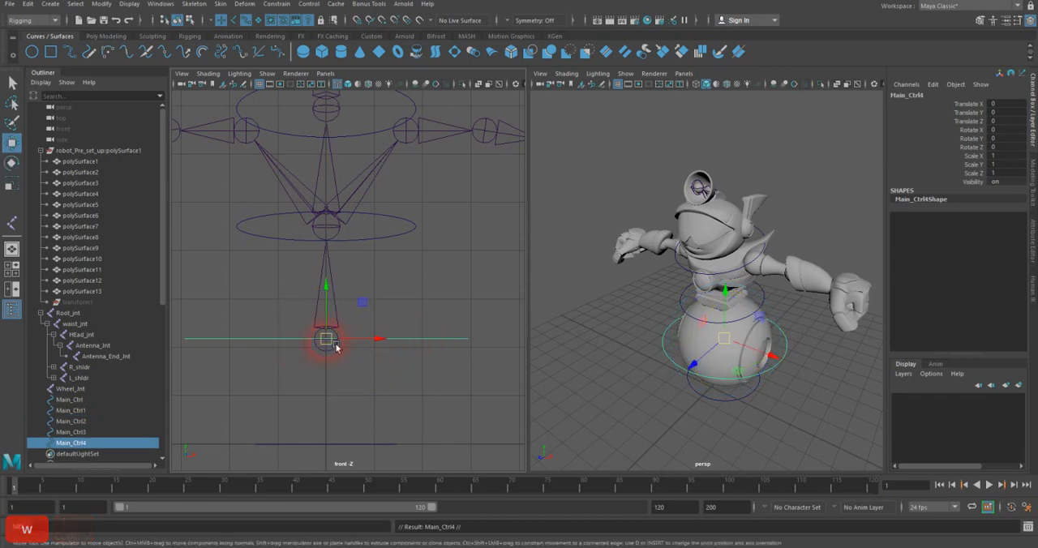
drag(328, 341, 430, 159)
key(v)
alt+middle_drag(430, 159, 357, 258)
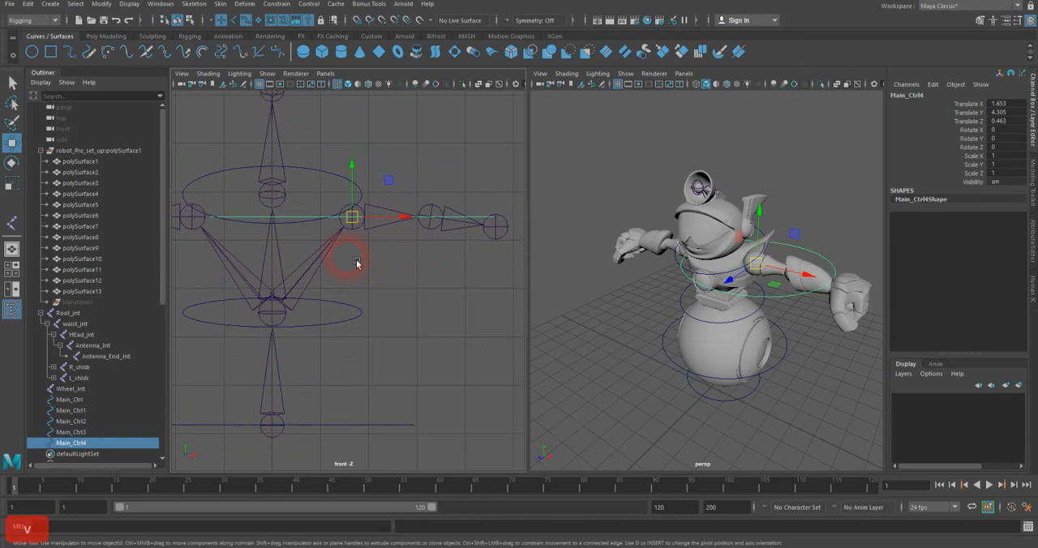
Step: Rotate the shoulder circle to -90 degrees in Z and scale it uniformly to about 0.265
click(18, 162)
drag(400, 197, 423, 243)
key(j)
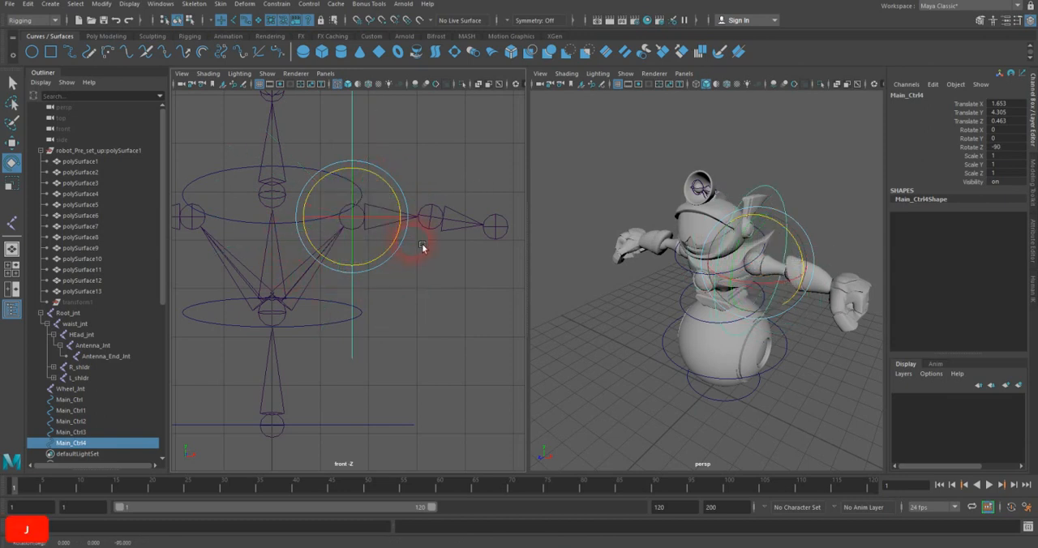
click(13, 184)
drag(364, 216, 393, 260)
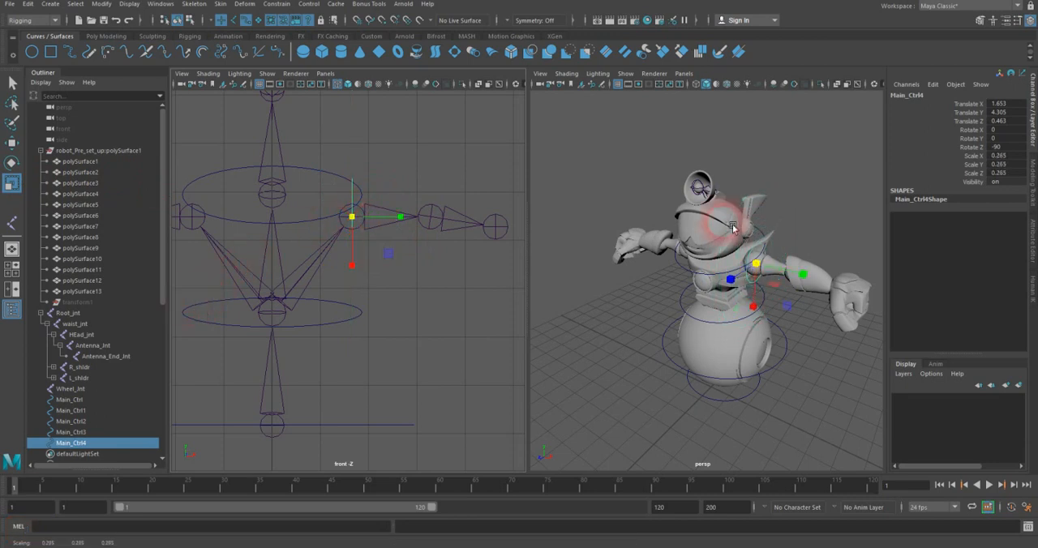
Step: Freeze the transformations of the shoulder control circle
alt+middle_drag(830, 227, 744, 174)
alt+right_drag(743, 173, 863, 194)
alt+middle_drag(729, 189, 760, 261)
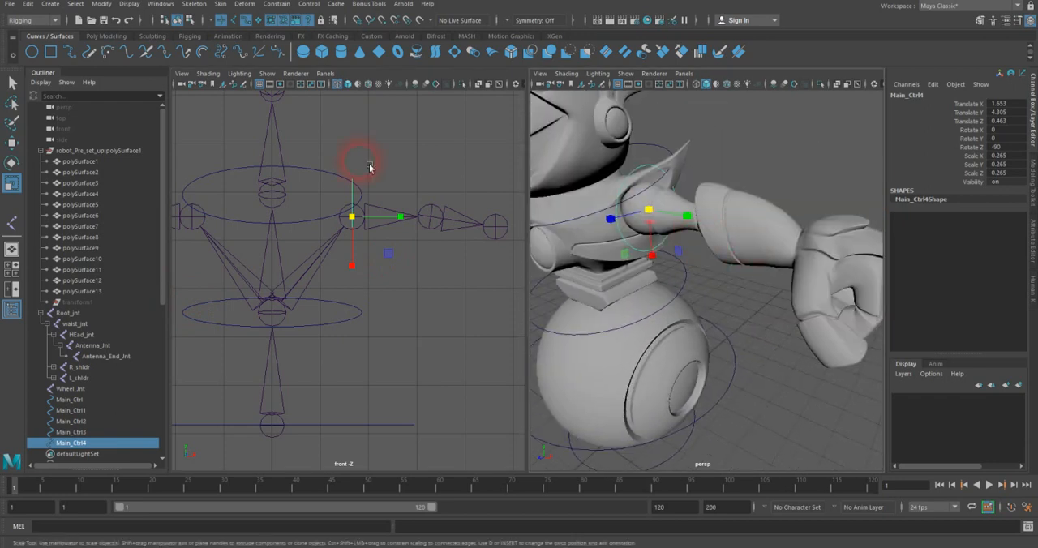
click(102, 4)
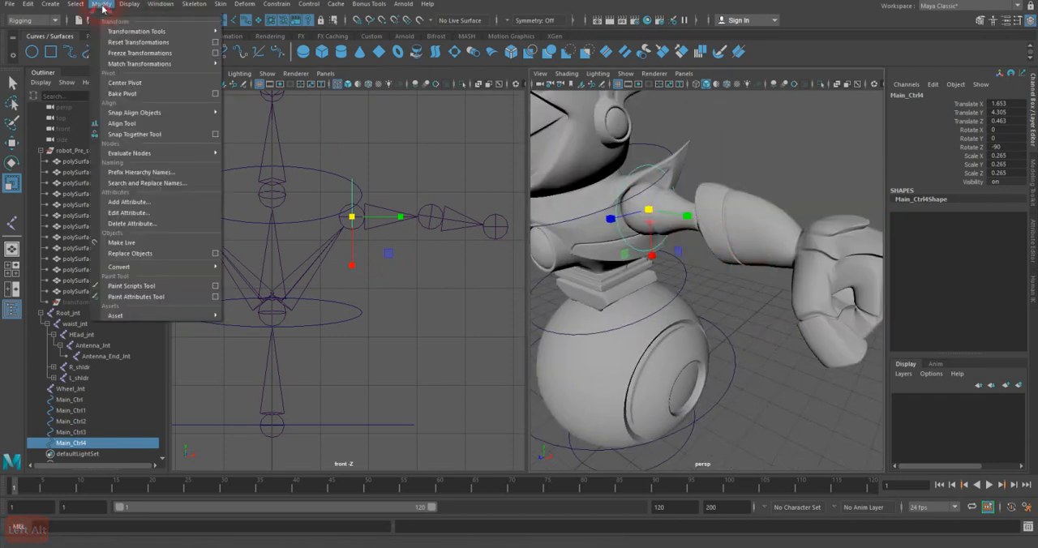
click(128, 53)
Step: Duplicate the shoulder circle and move the copy 1.63 in X onto the elbow joint
key(ctrl+d)
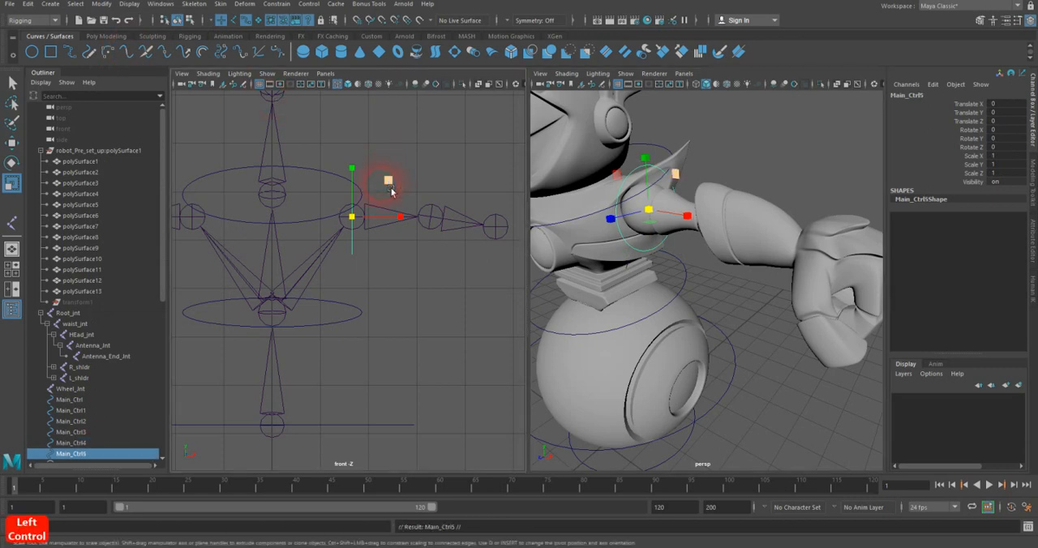
key(w)
drag(369, 223, 468, 183)
Step: Rotate the elbow circle to about -6.63 degrees in Z and freeze its transformations
key(e)
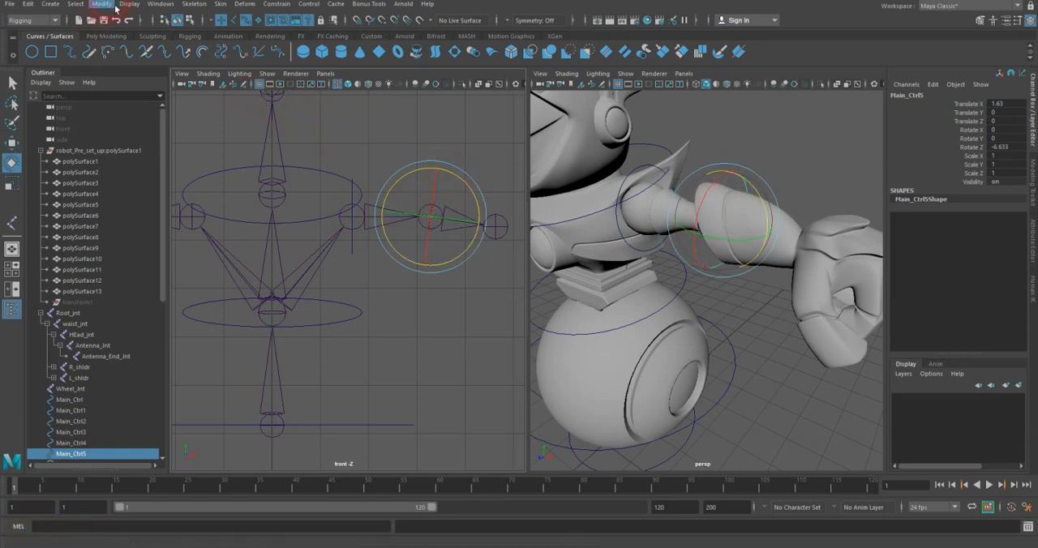
click(116, 8)
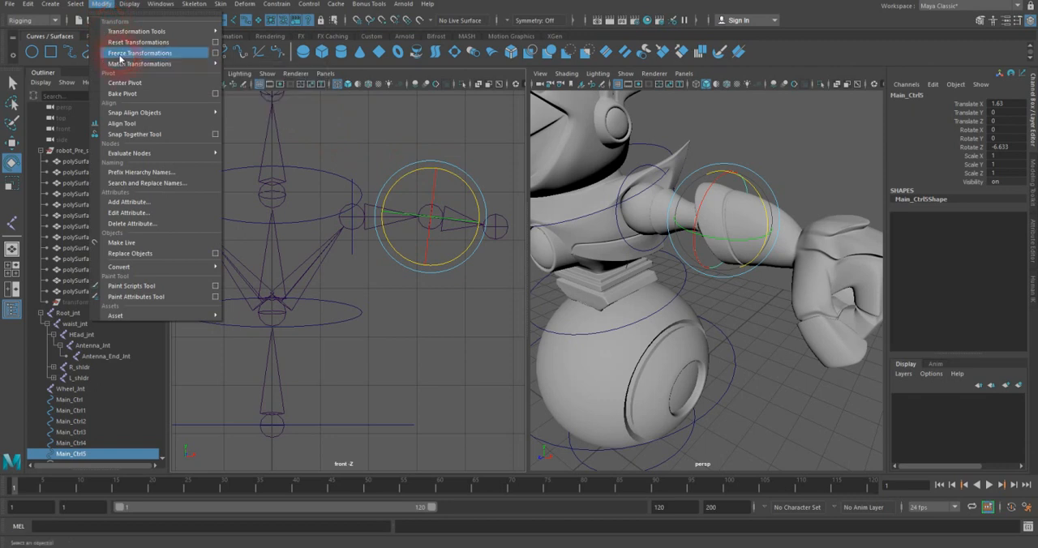
click(123, 62)
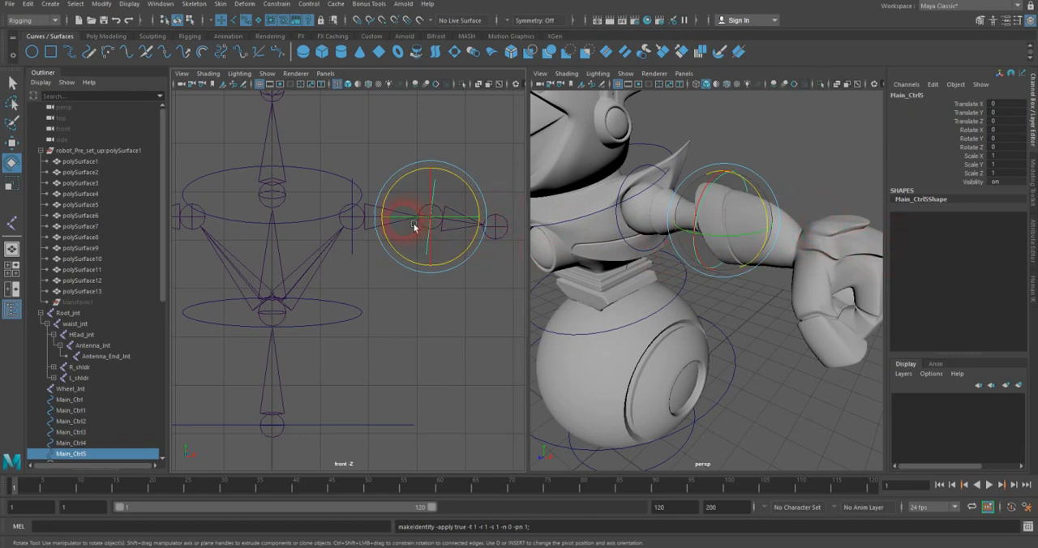
Step: Duplicate the shoulder circle and snap the copy onto the opposite shoulder joint, at -3.307 in X
click(358, 250)
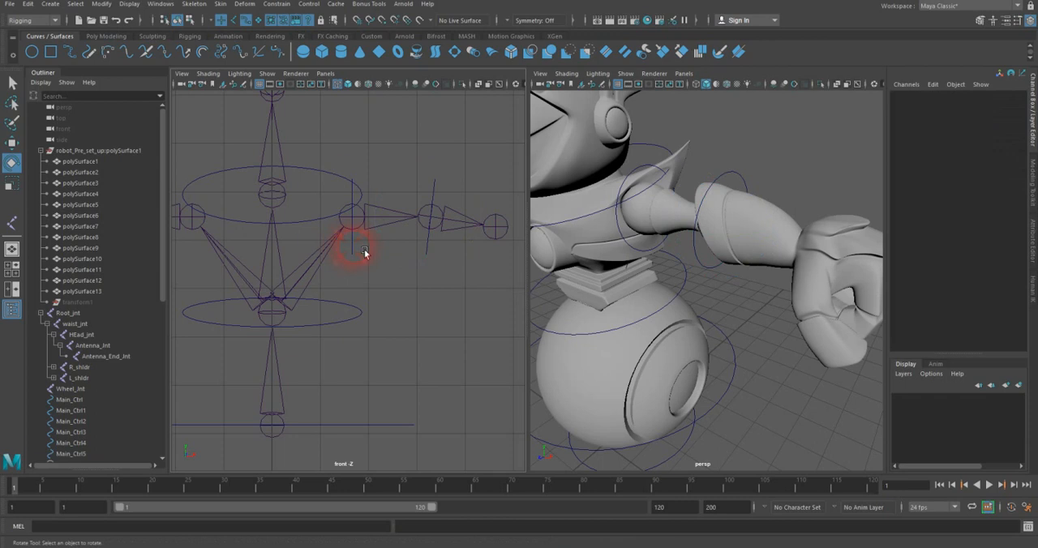
click(364, 253)
key(ctrl+d)
key(w)
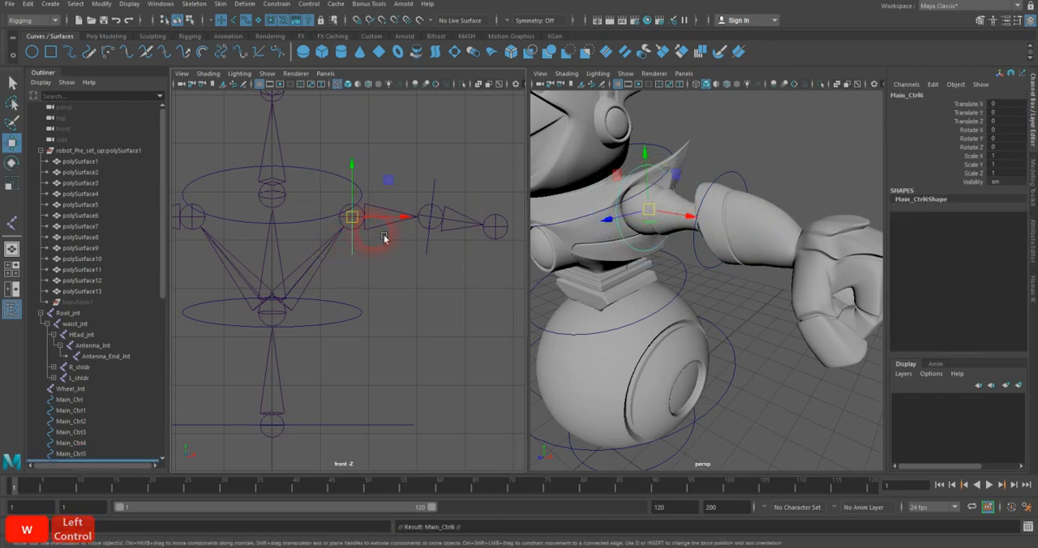
alt+middle_drag(380, 241, 441, 241)
drag(428, 226, 268, 238)
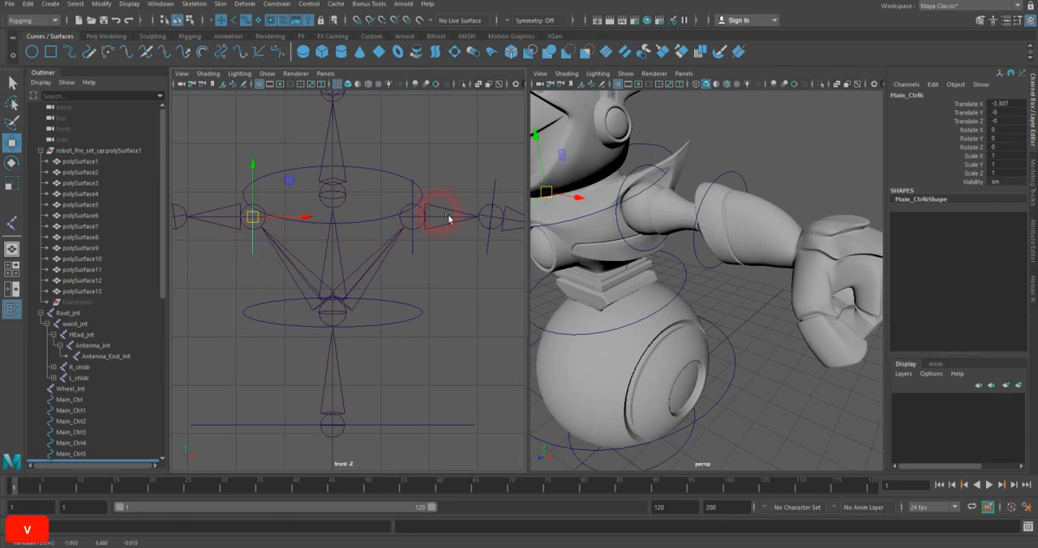
Step: Duplicate the new shoulder circle and snap the copy onto that arm's elbow joint, at -4.937 in X
mouse_move(643, 204)
alt+mouse_down()
mouse_move(703, 213)
mouse_move(630, 196)
alt+mouse_up()
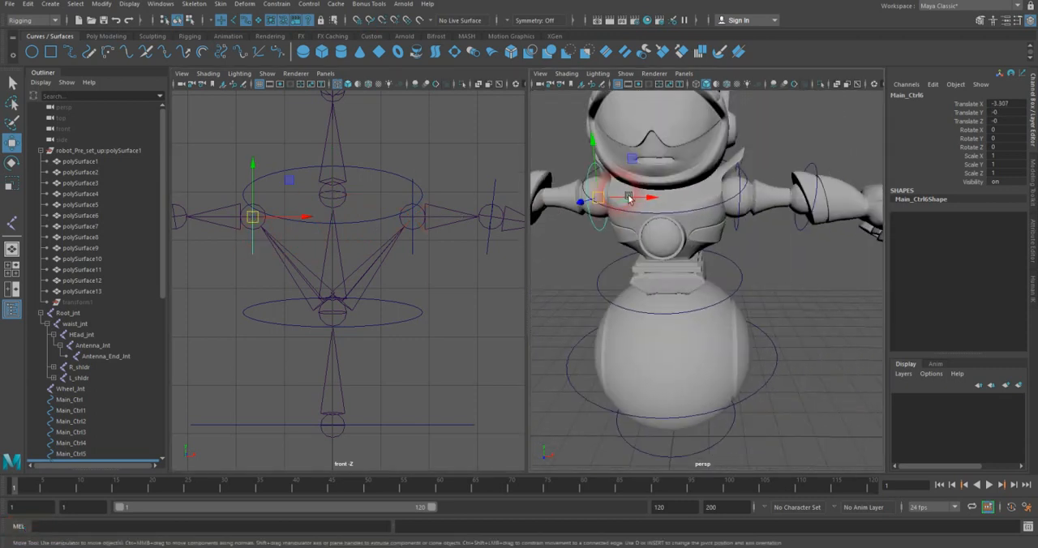
click(802, 228)
alt+drag(653, 213, 603, 221)
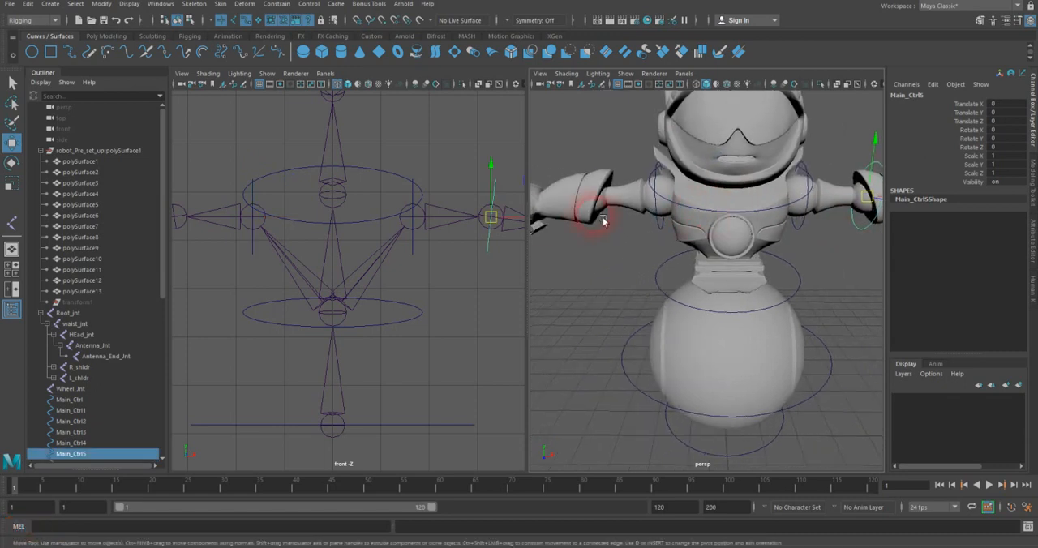
click(261, 255)
key(ctrl+d)
drag(397, 219, 309, 219)
Step: Rotate the new elbow circle to about 9.1 degrees in Z and freeze its transformations
click(12, 163)
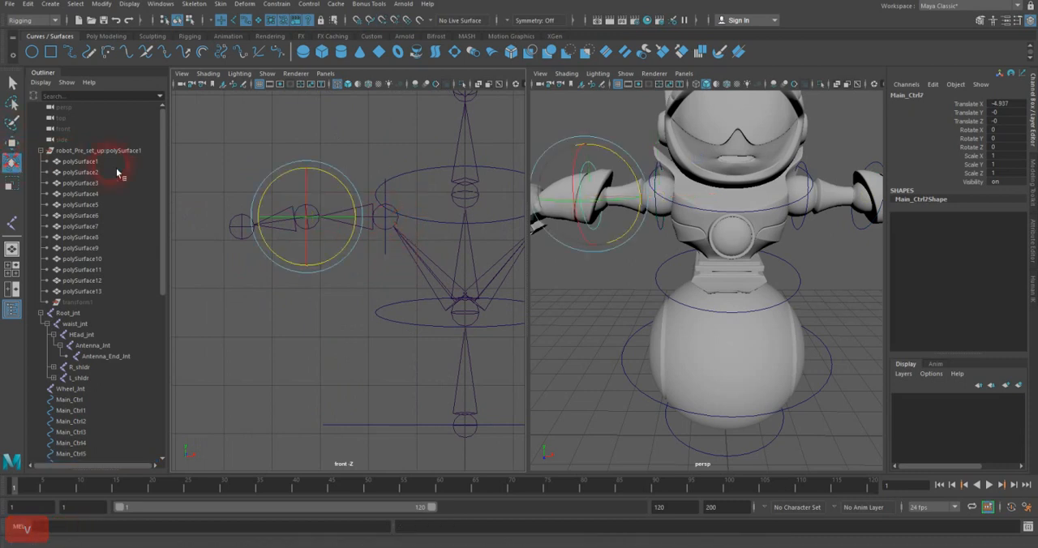
drag(345, 186, 341, 180)
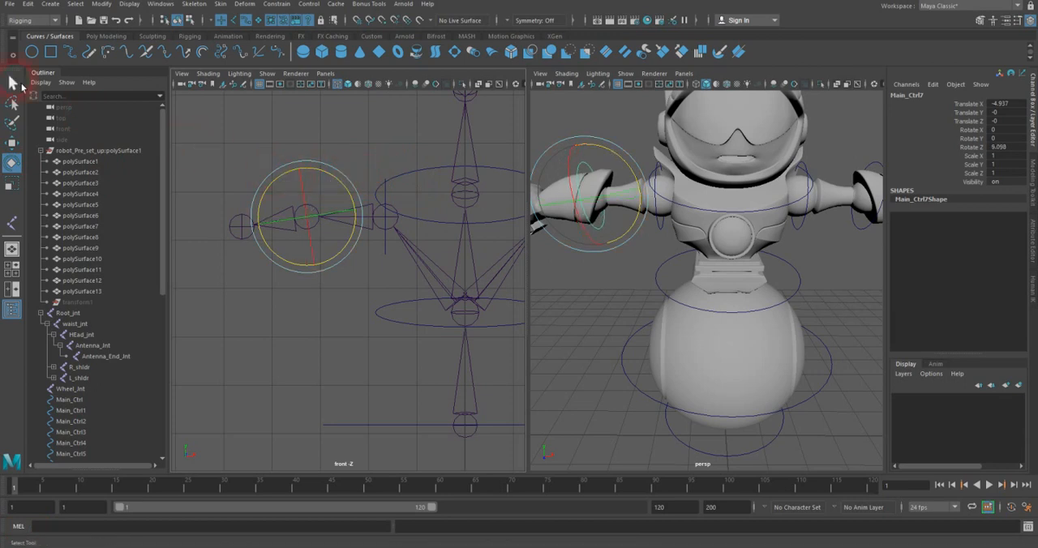
click(14, 86)
click(101, 4)
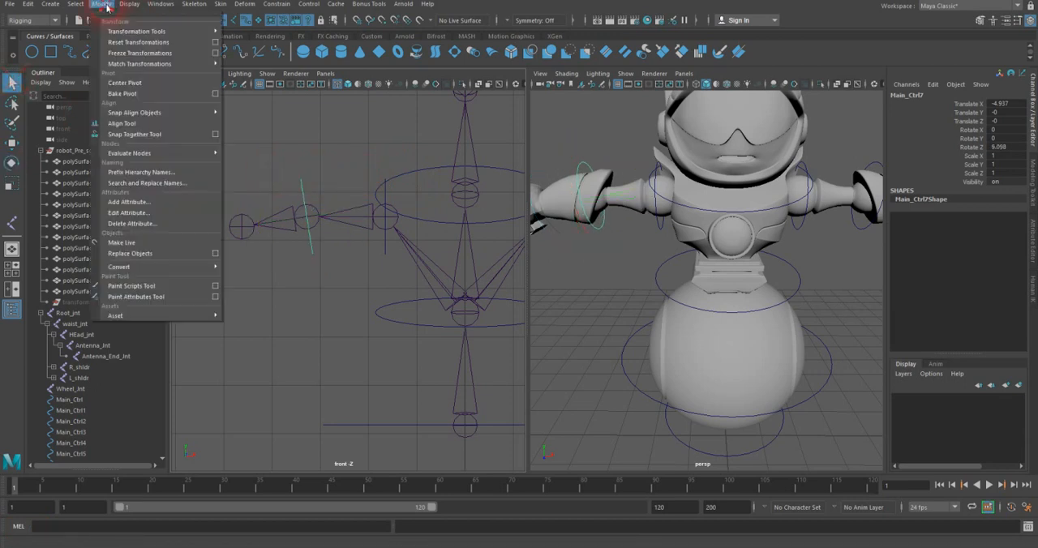
click(118, 53)
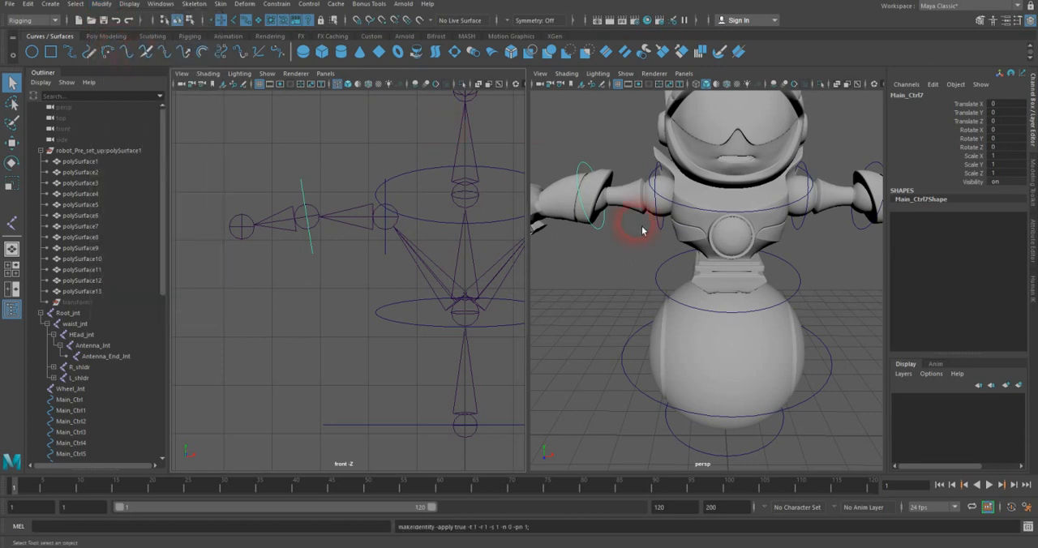
Step: Duplicate the large wheel control circle and raise the copy about 7.43 in Y to the antenna above the head
alt+middle_drag(523, 219, 424, 245)
scroll(416, 256, down, 5)
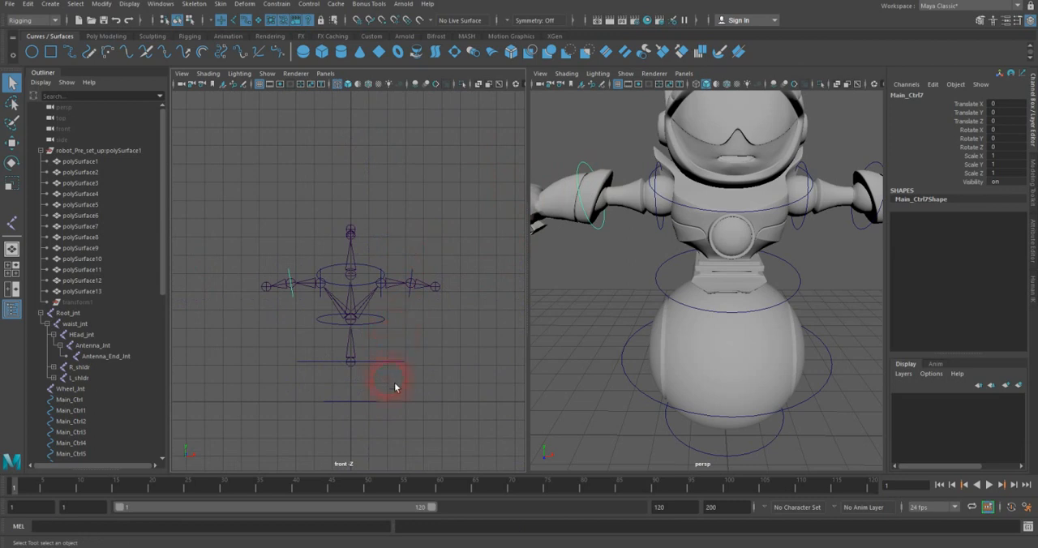
click(378, 362)
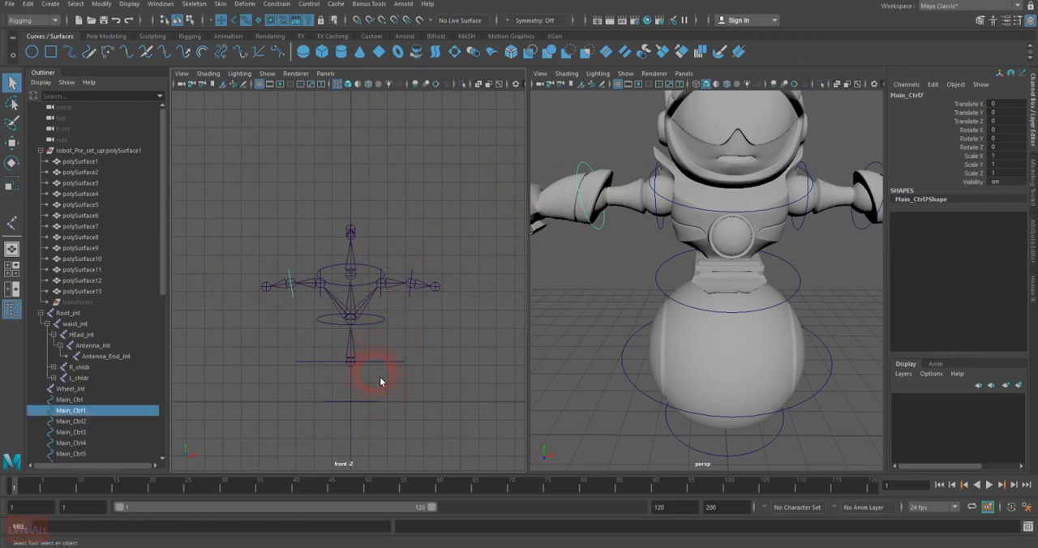
key(ctrl+d)
key(w)
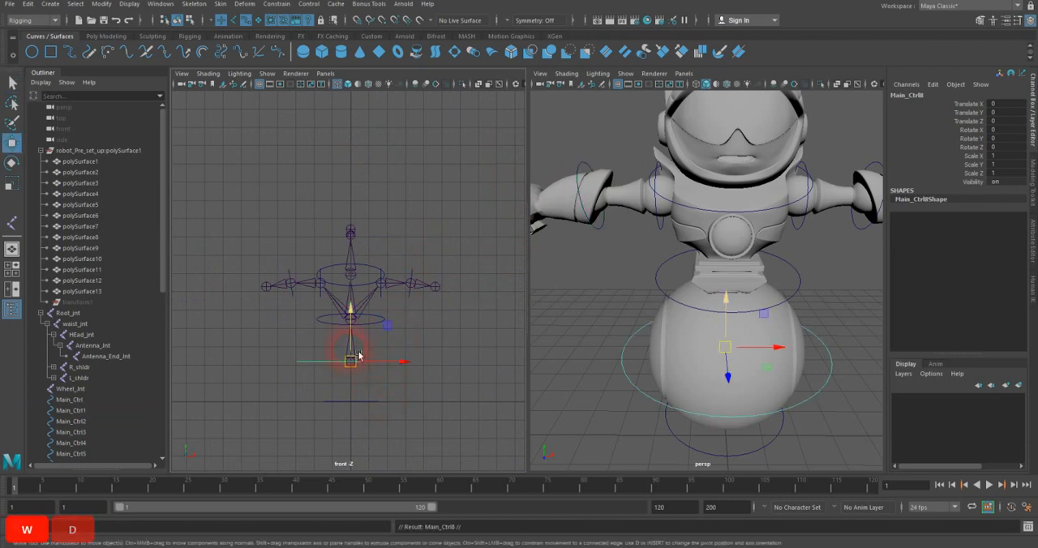
drag(359, 354, 370, 225)
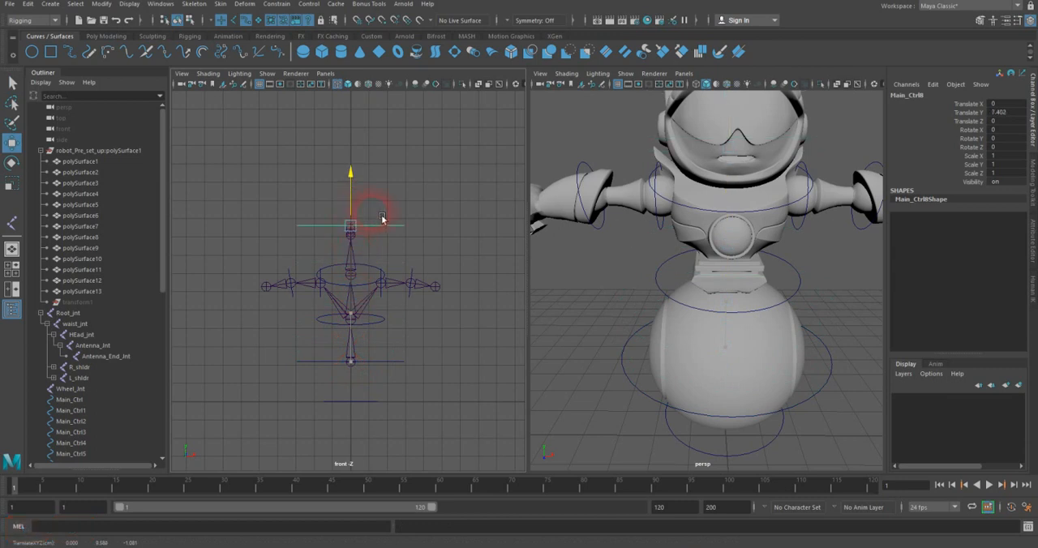
Step: Try to snap the duplicated circle onto the antenna joint in the perspective view
alt+drag(794, 185, 732, 135)
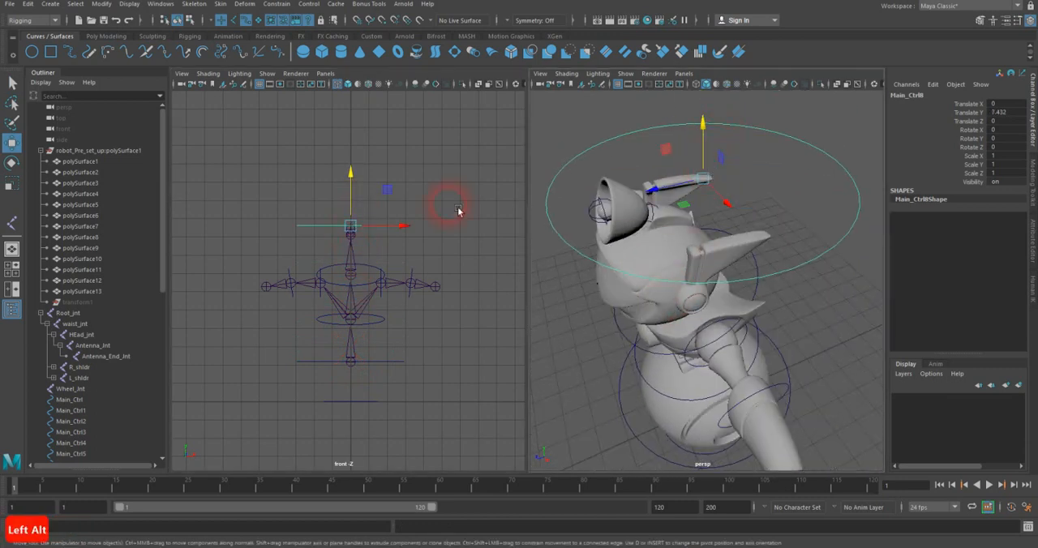
alt+drag(558, 201, 667, 266)
key(v)
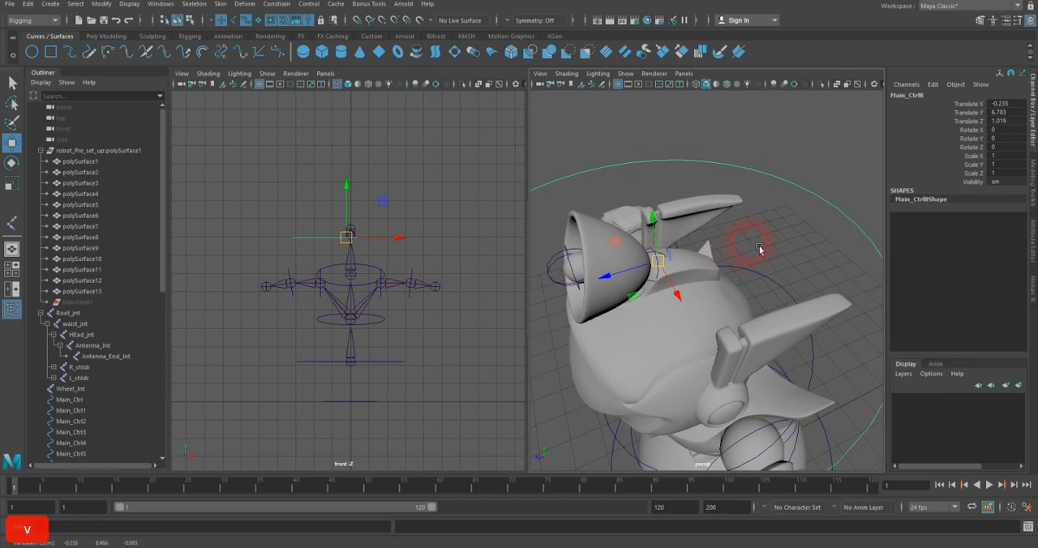
Step: Maximize the side view, frame the whole robot and hide the polygons so only joints and curves show
key(space)
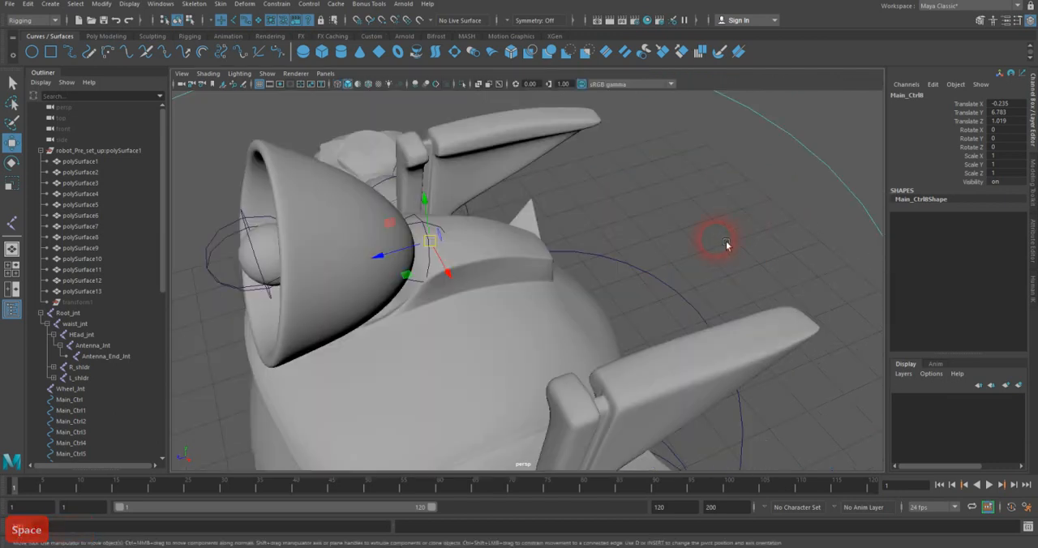
key(space)
drag(717, 239, 725, 239)
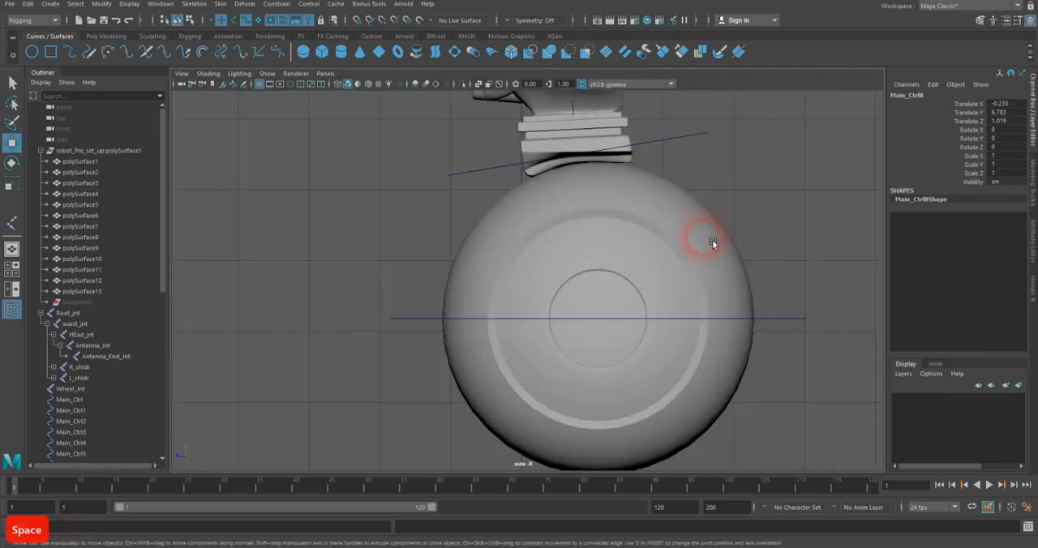
key(a)
click(267, 72)
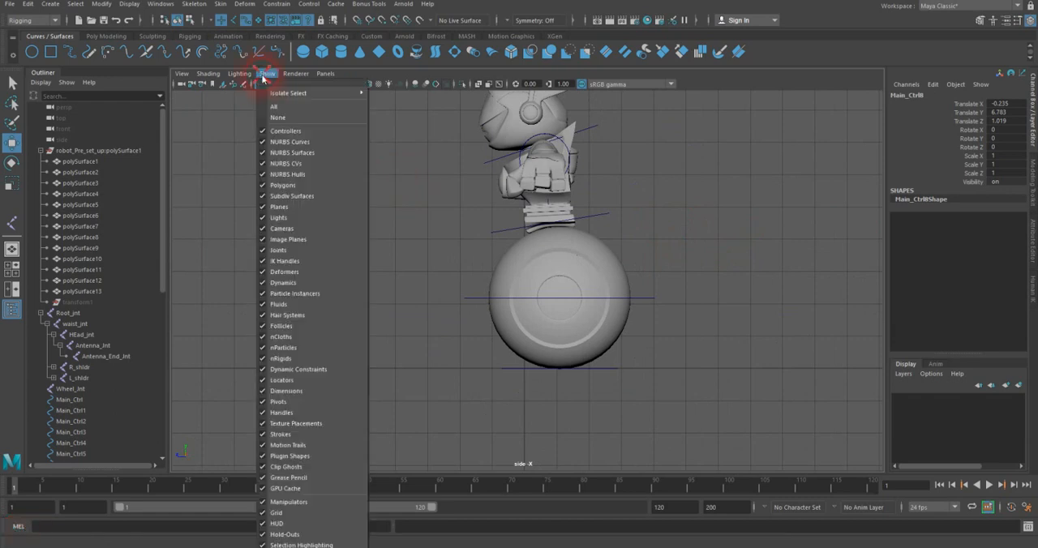
click(283, 186)
Step: Snap the duplicated circle onto the antenna base joint, at 0 in X, 6.915 in Y and 1.204 in Z
alt+middle_drag(557, 198, 531, 365)
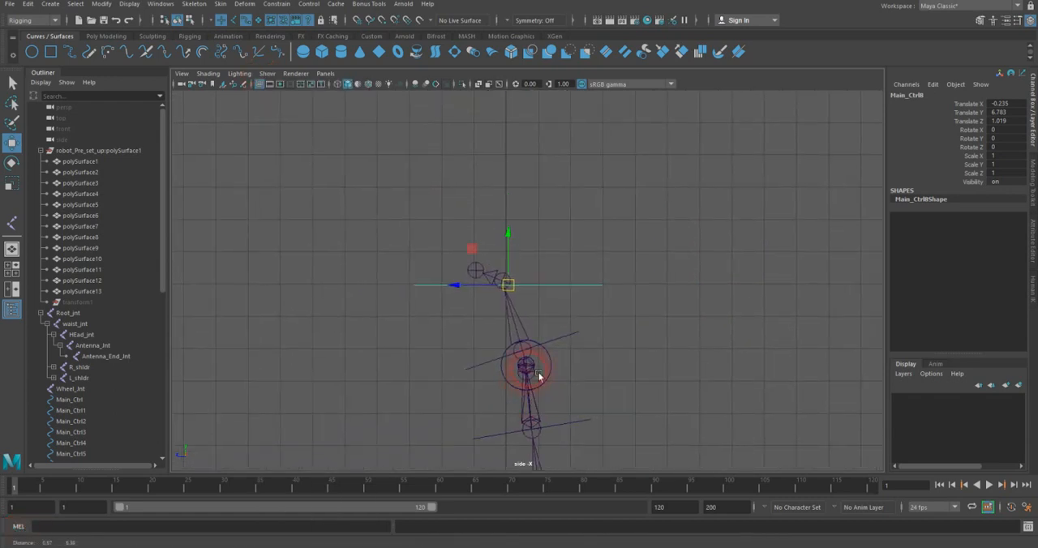
scroll(535, 367, up, 5)
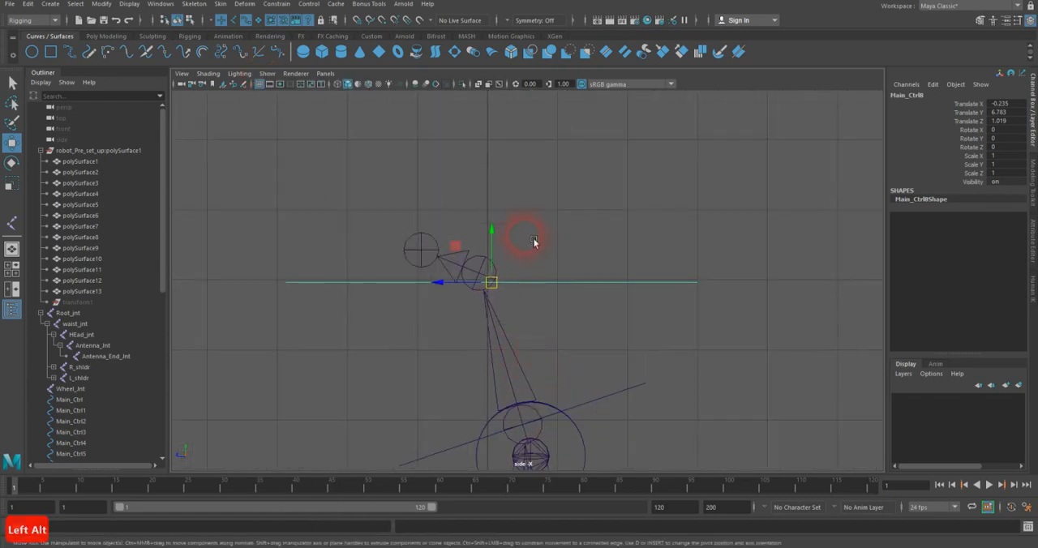
drag(503, 281, 528, 273)
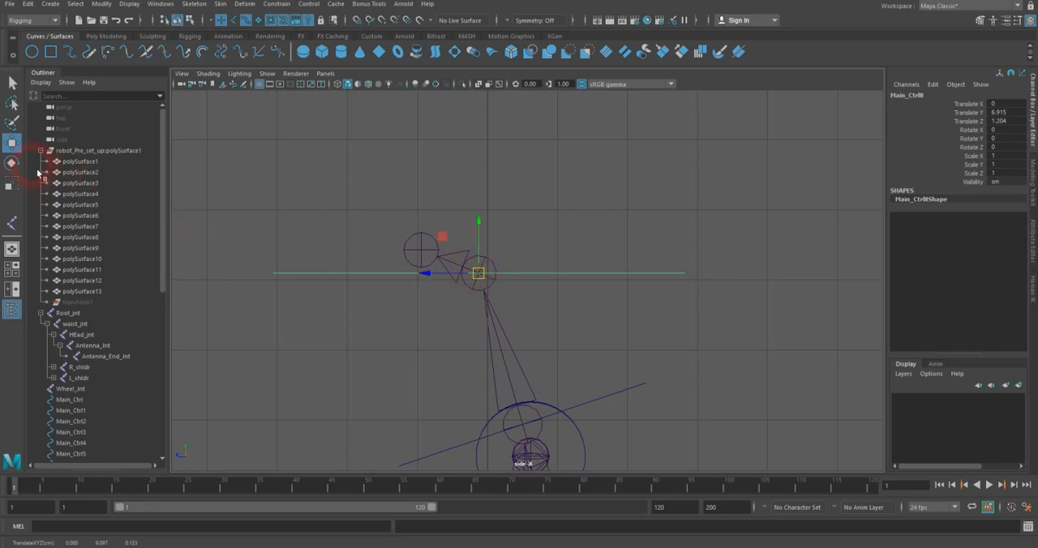
Step: Rotate the antenna control circle to -90 in Z so it stands upright around the antenna base joint
click(11, 162)
drag(488, 237, 487, 293)
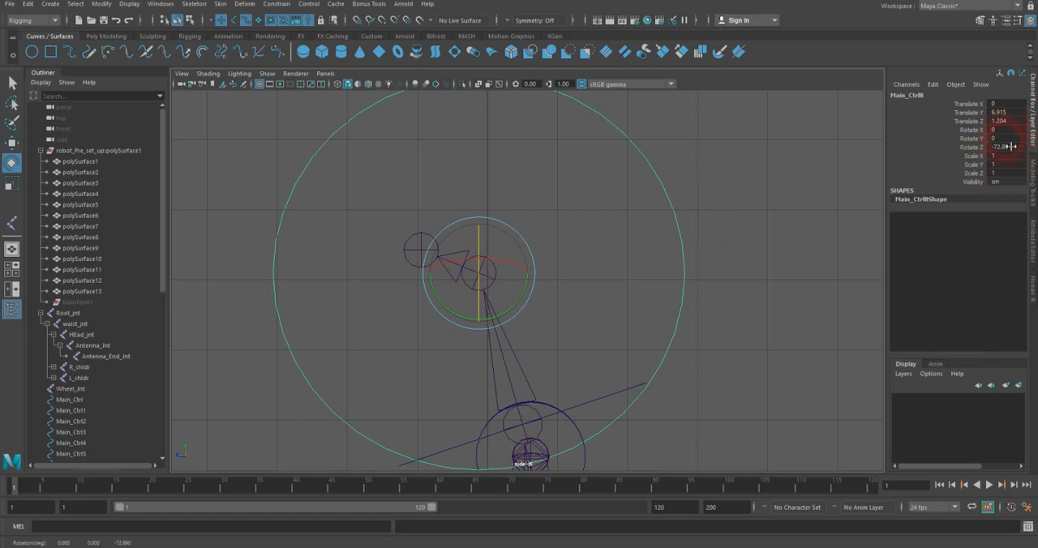
text(-9)
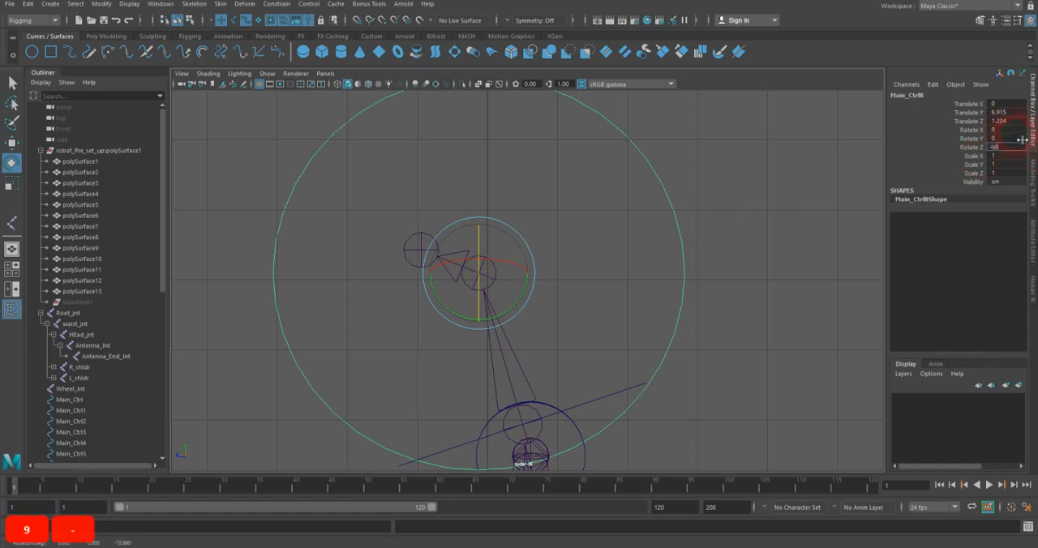
text(0)
key(Return)
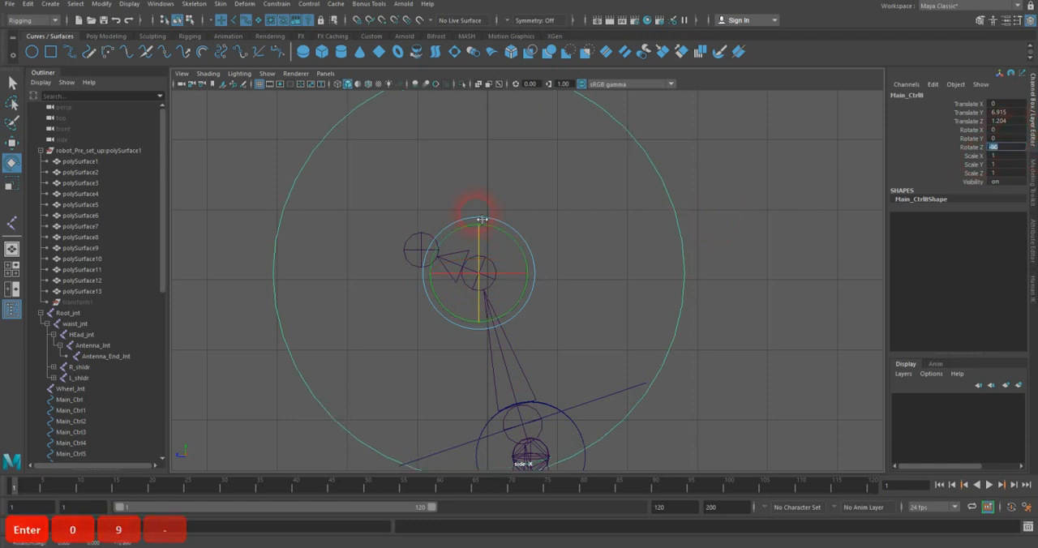
Step: Scale the antenna control circle uniformly to about 0.417 and freeze its transformations
click(12, 185)
drag(495, 284, 382, 302)
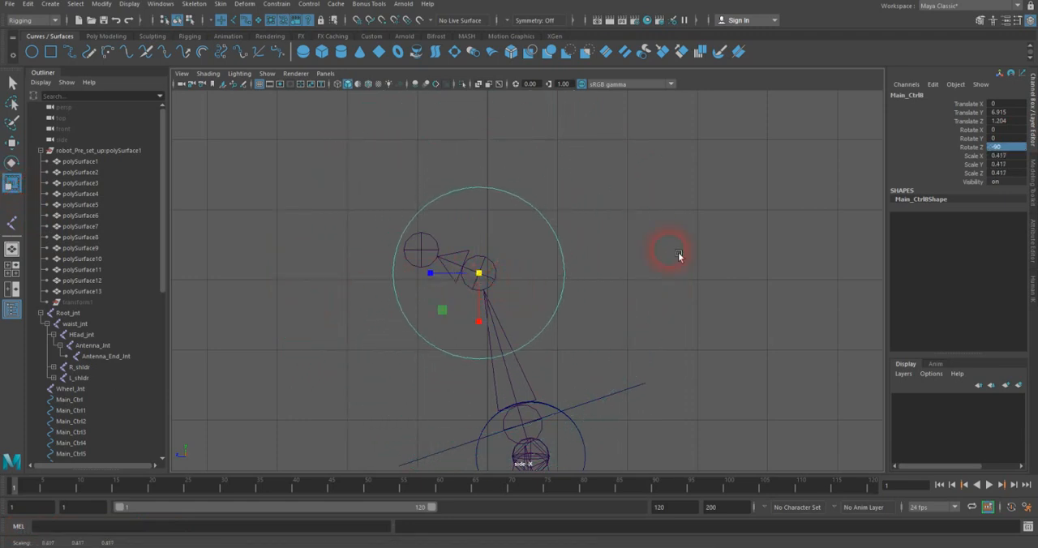
click(101, 4)
click(128, 53)
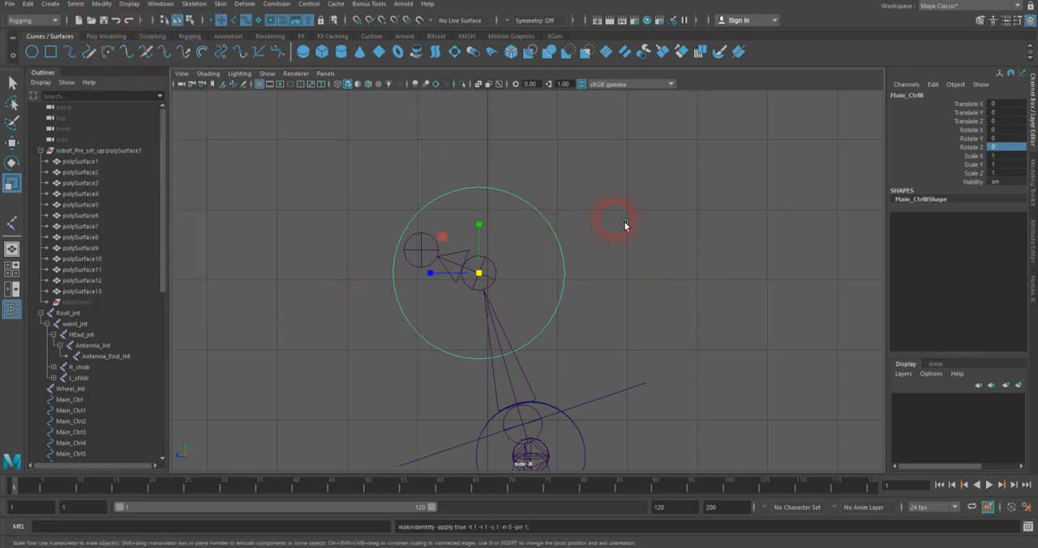
Step: Deselect the circle and show the polygons again in the maximized perspective view, facing the robot's front
key(space)
key(space)
drag(622, 222, 617, 200)
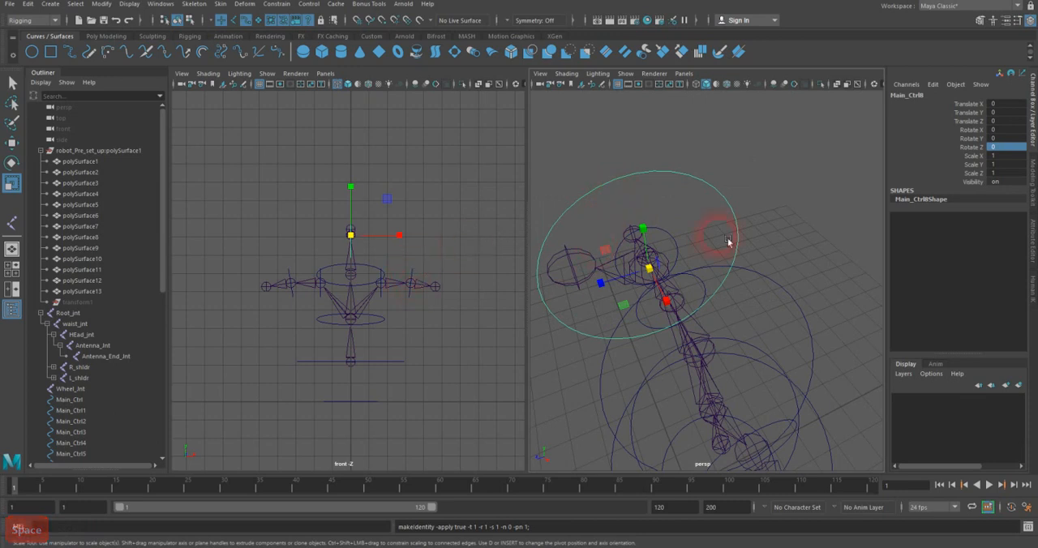
click(741, 185)
click(626, 73)
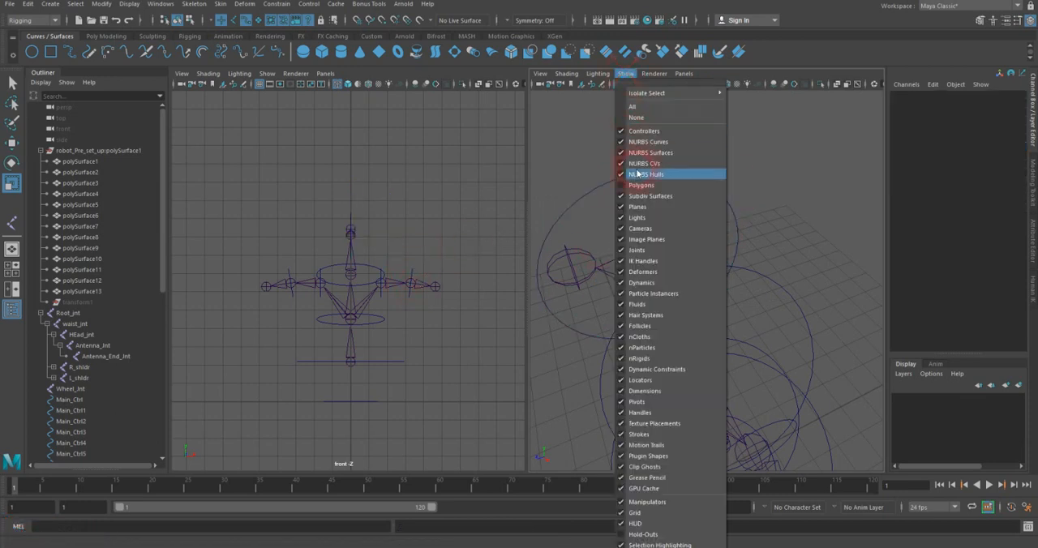
click(648, 185)
key(space)
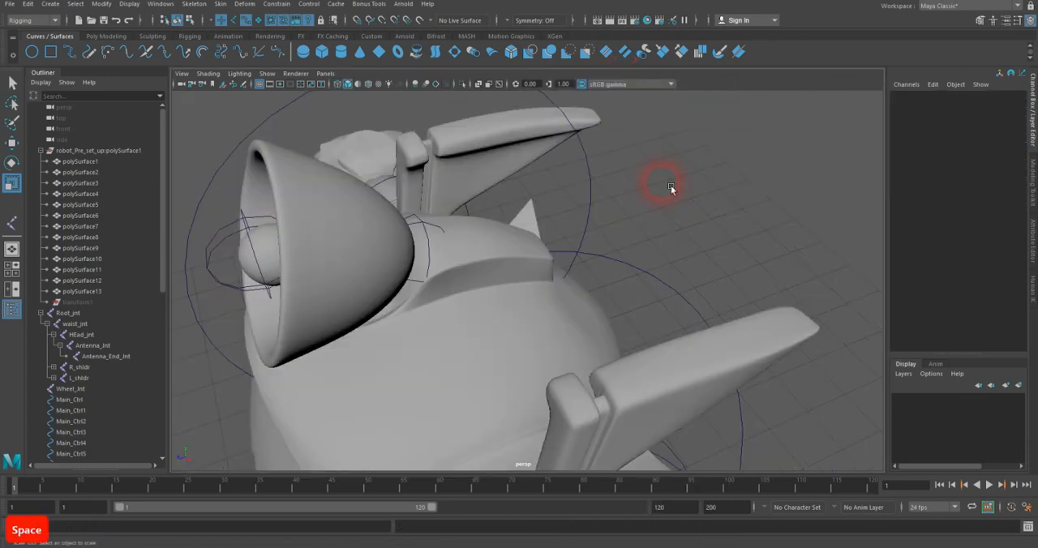
scroll(671, 188, down, 6)
alt+drag(602, 229, 746, 233)
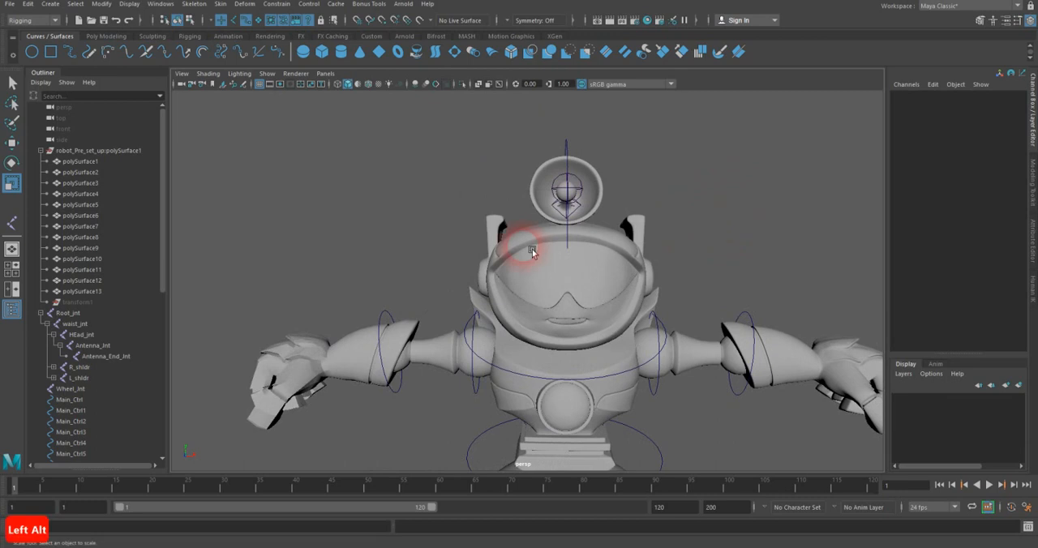
Step: Maximize the front view and turn on polygon display there, framing the robot's head
key(space)
key(space)
alt+middle_drag(510, 232, 454, 235)
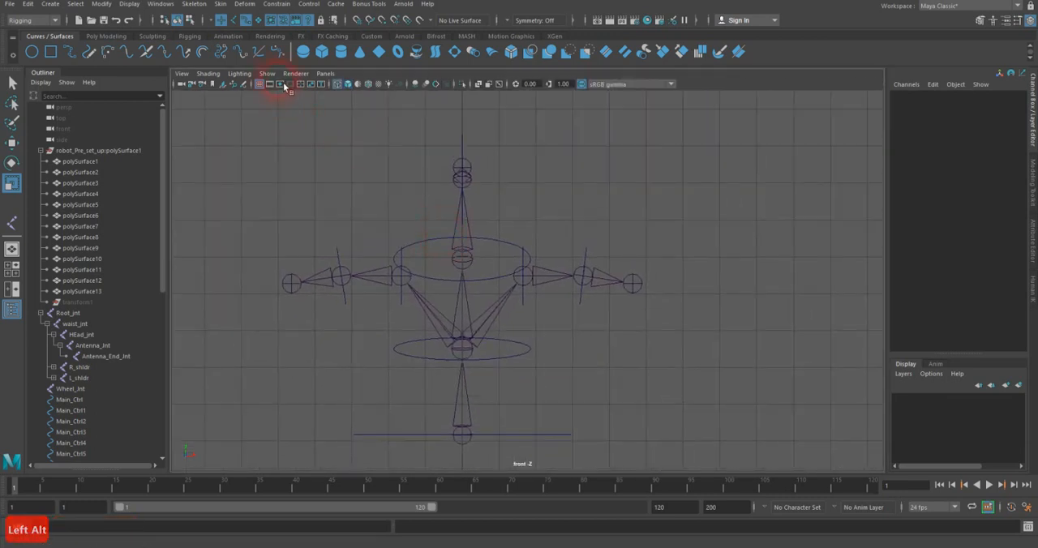
click(270, 74)
click(272, 190)
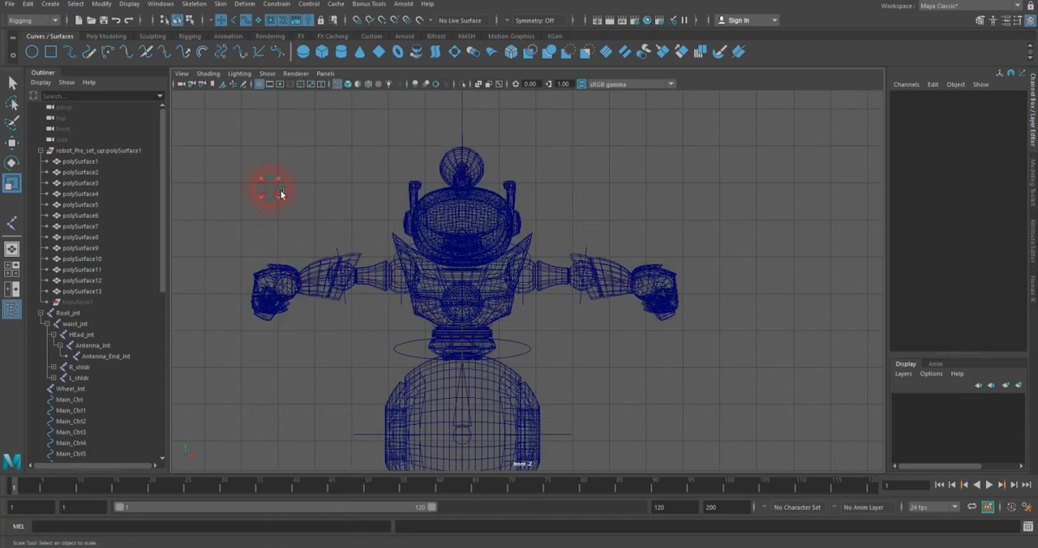
alt+right_drag(345, 215, 413, 240)
Step: Place a single joint on the robot's left ear, at about 1.376 in X and 7.867 in Y
click(12, 221)
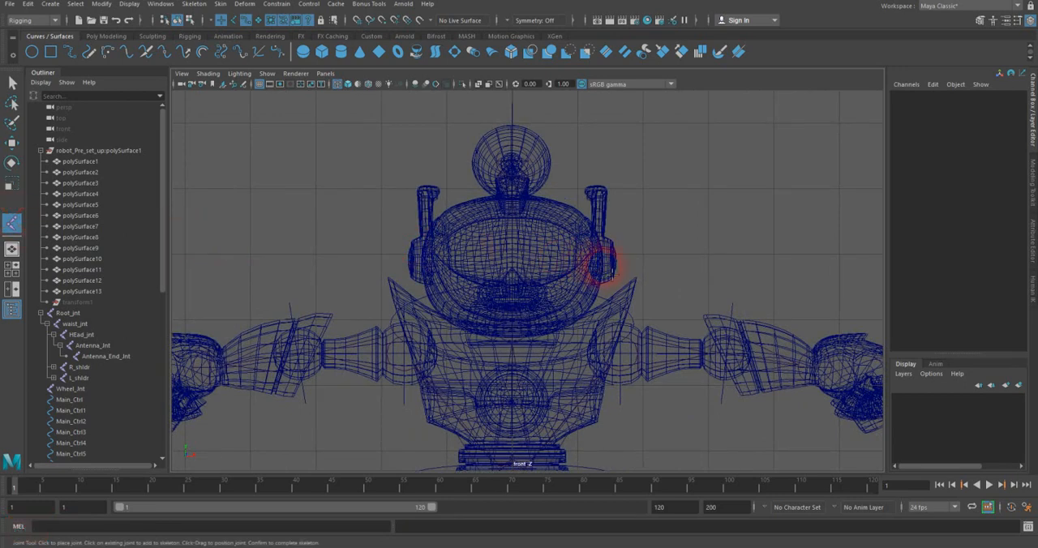
click(607, 269)
key(Return)
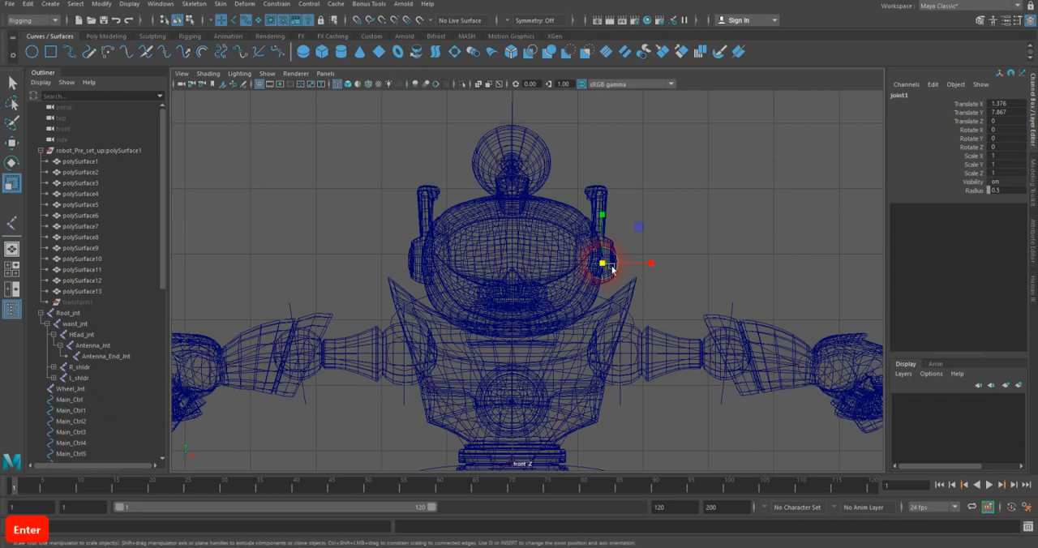
key(ctrl)
click(13, 225)
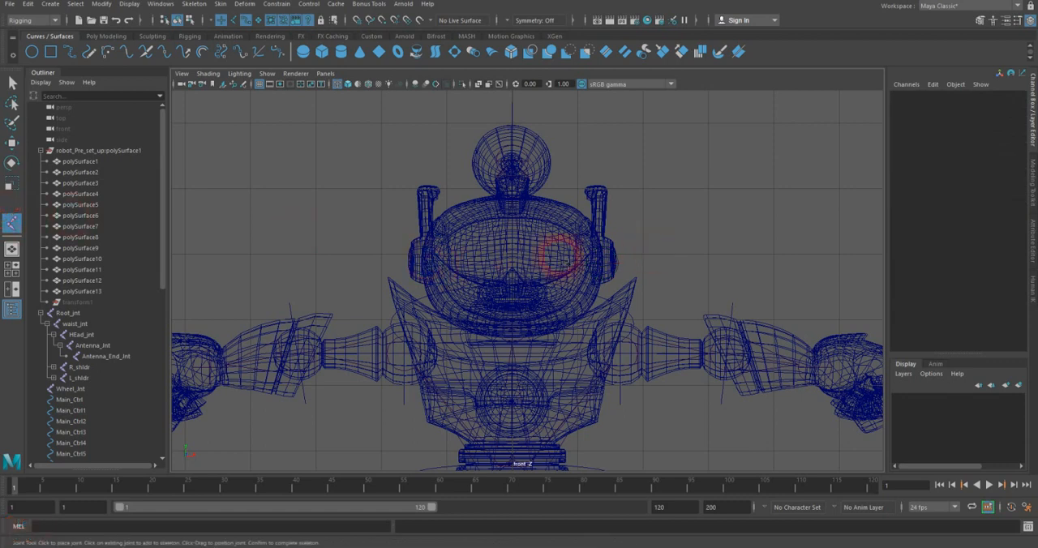
key(q)
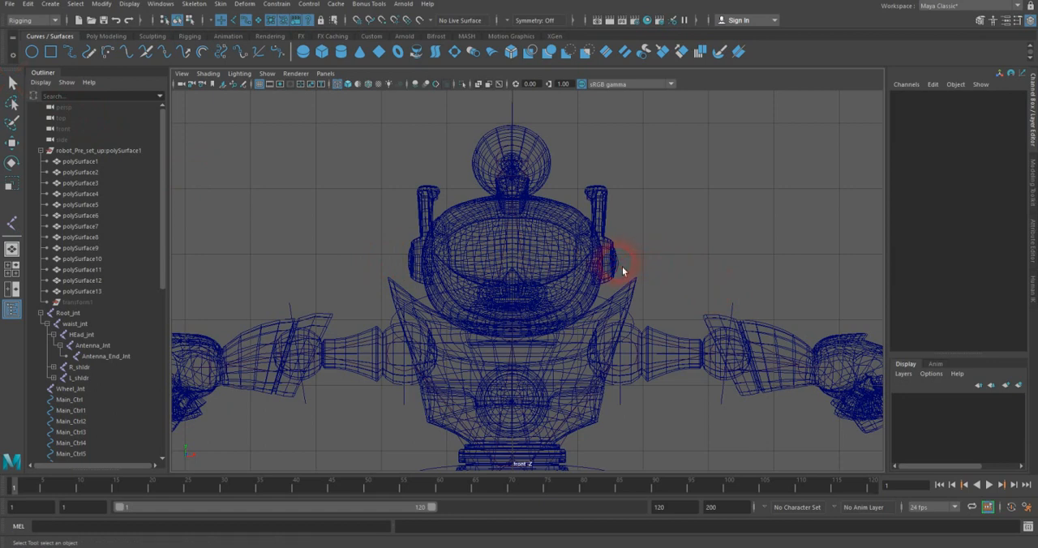
Step: Duplicate the ear joint and move the copy across to the opposite ear, at about -1.393 in X
click(233, 19)
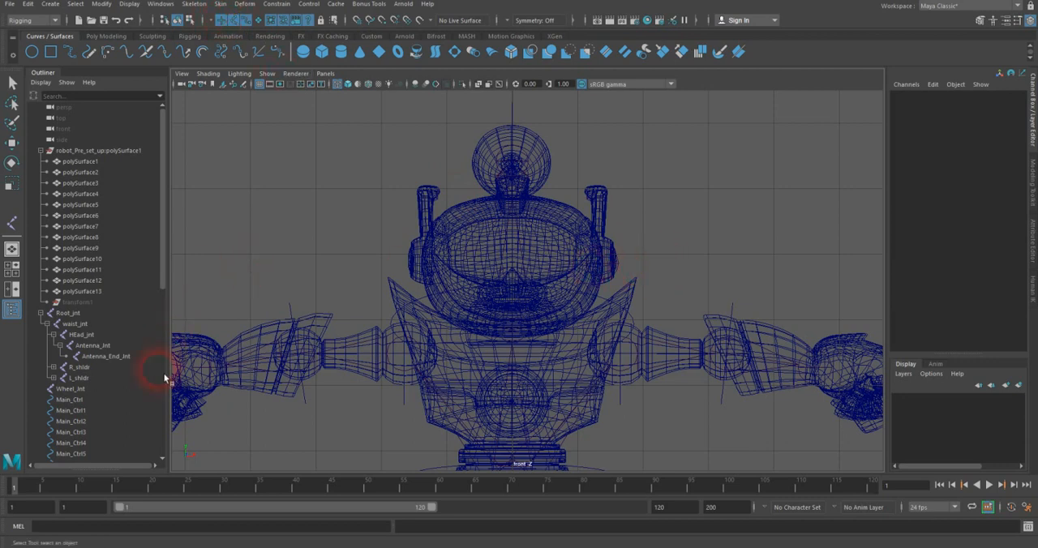
click(82, 389)
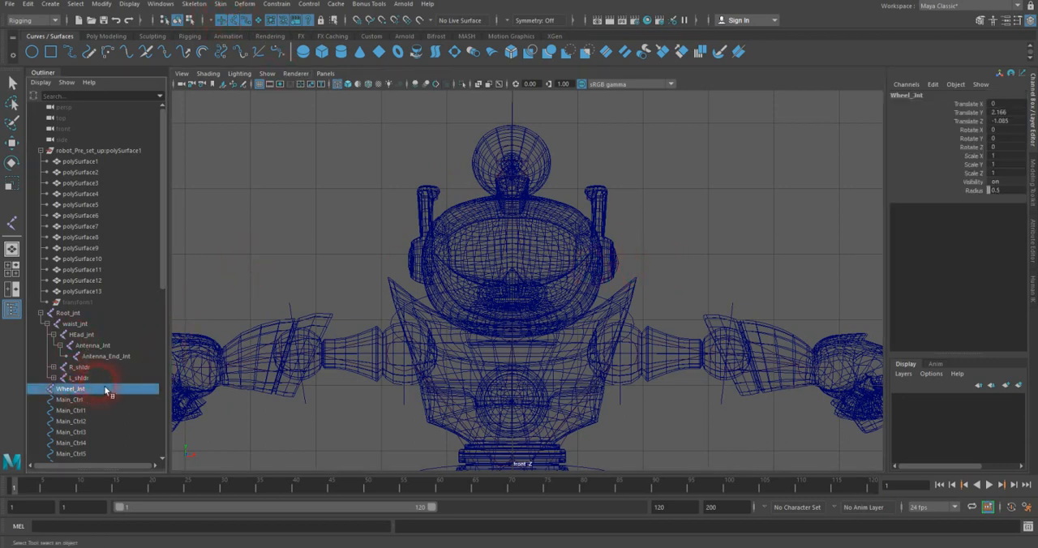
scroll(87, 389, down, 5)
click(65, 323)
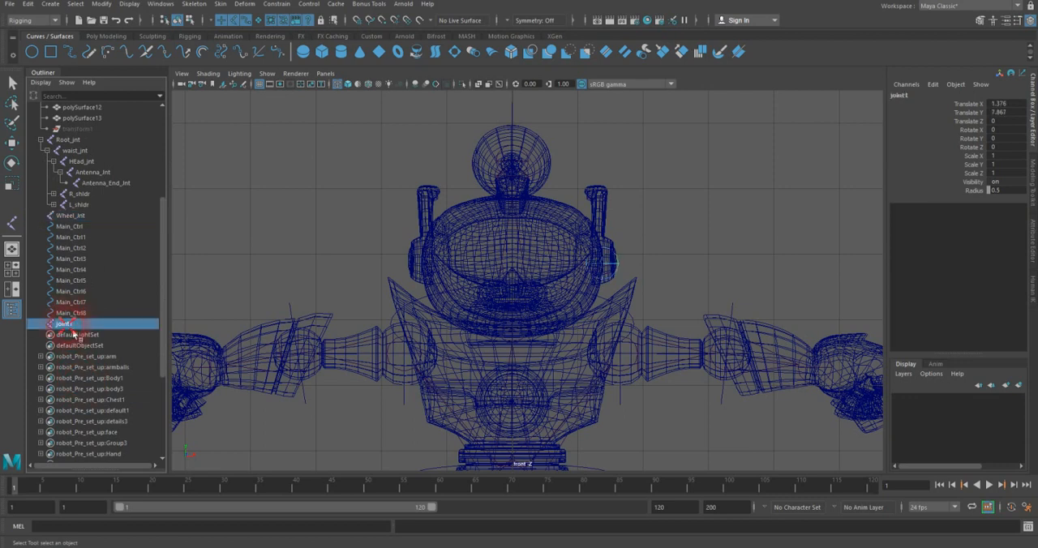
key(ctrl+d)
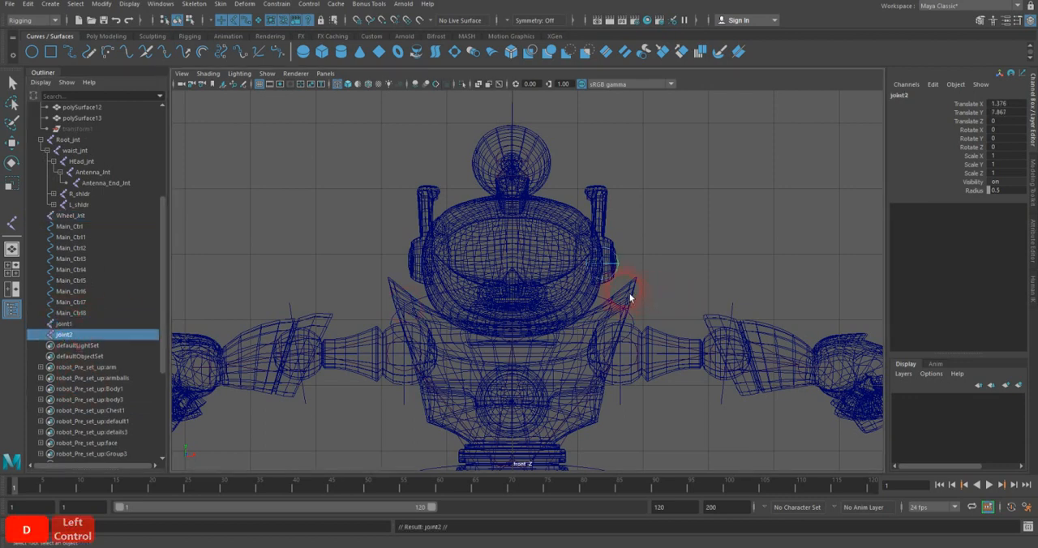
key(w)
drag(640, 270, 459, 276)
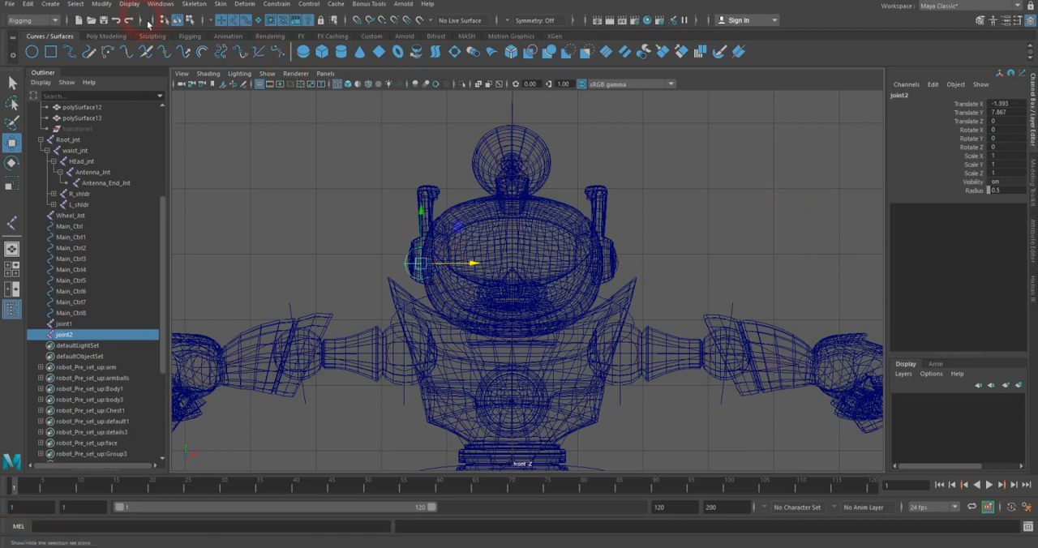
Step: Freeze the duplicated ear joint's transformations and rename it R_ear_jnt
click(100, 4)
click(123, 54)
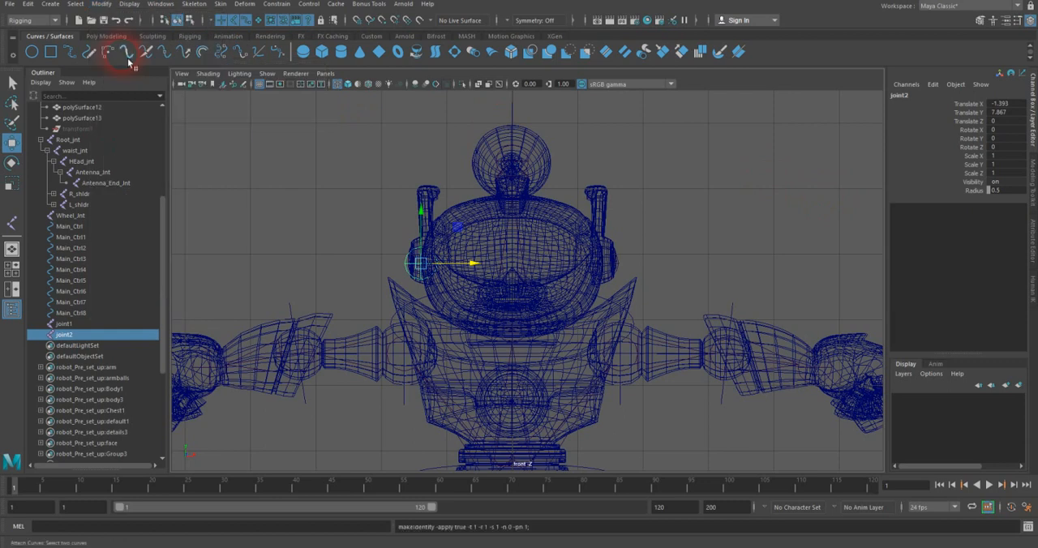
double_click(899, 95)
key(BackSpace)
text(E)
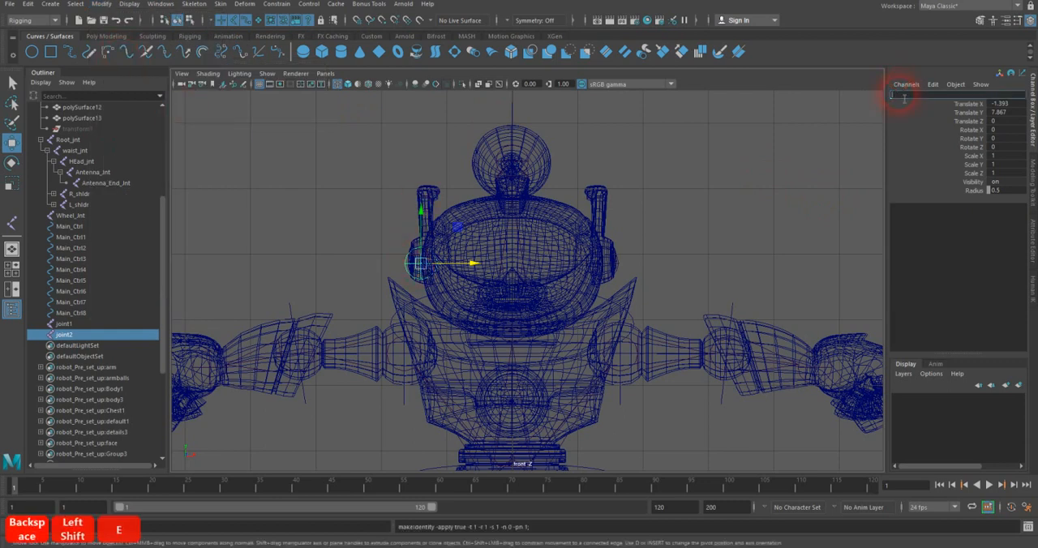
text(r)
key(BackSpace)
key(BackSpace)
text(R)
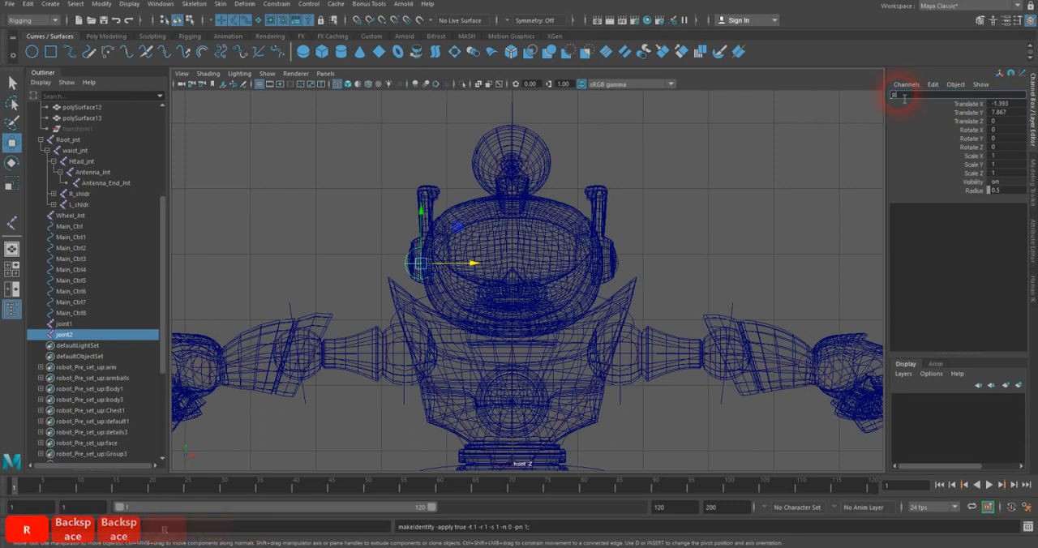
text(_ear_jnt)
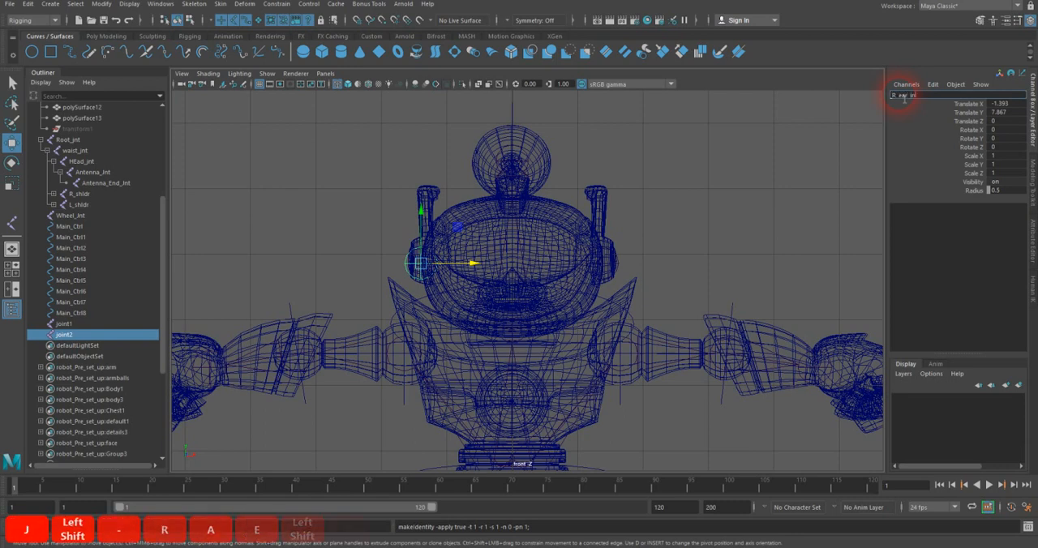
key(Return)
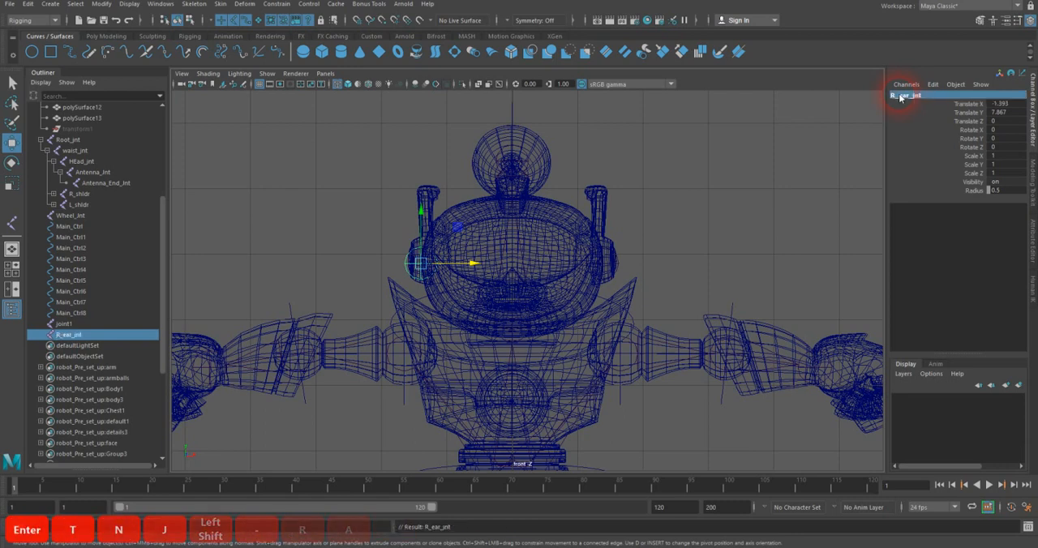
Step: Select the original ear joint and rename it L_ear_jnt
click(621, 272)
double_click(898, 96)
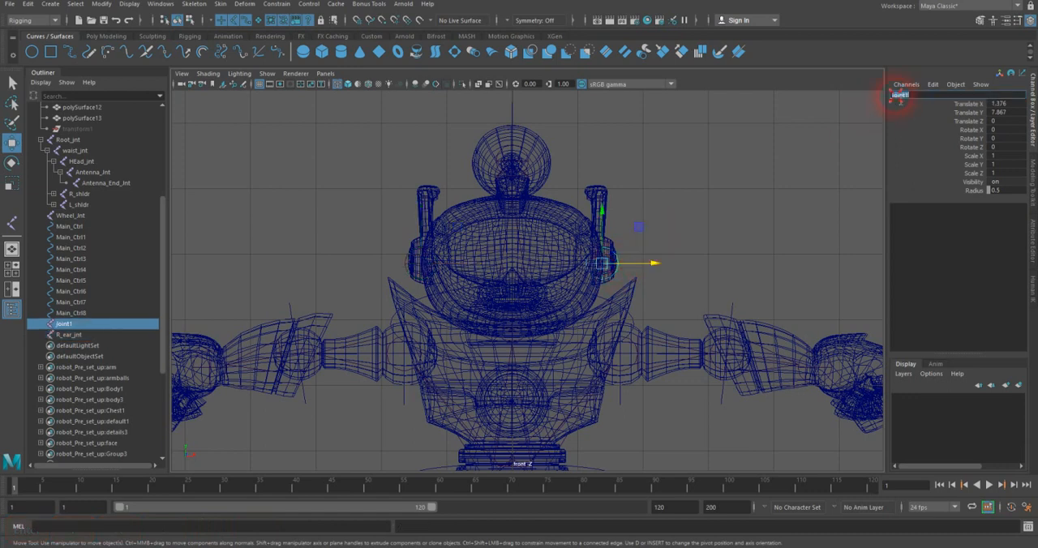
text(L_ear_jnt)
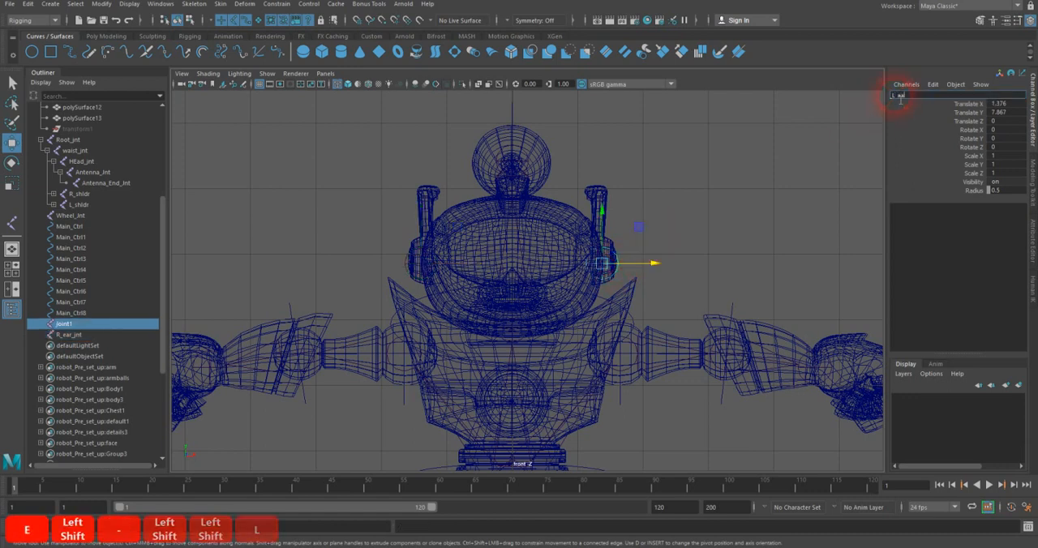
key(Return)
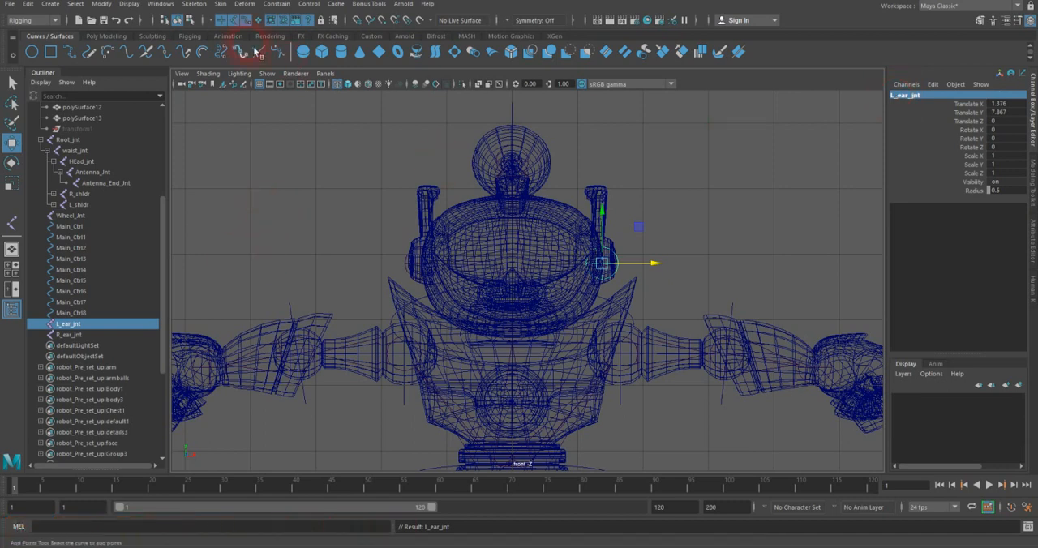
Step: Hide the polygons in the front view and parent L_ear_jnt to the head joint
click(264, 75)
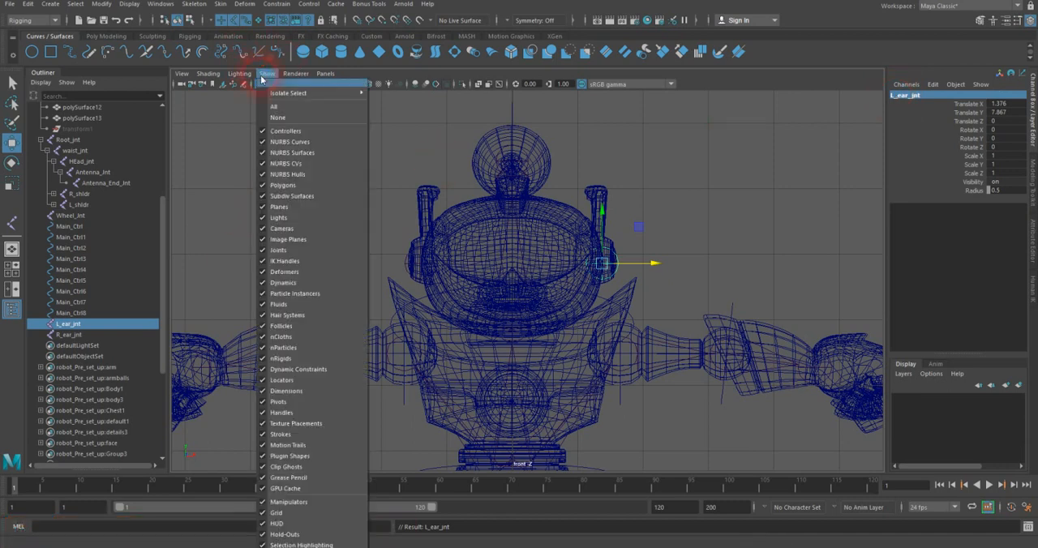
click(292, 185)
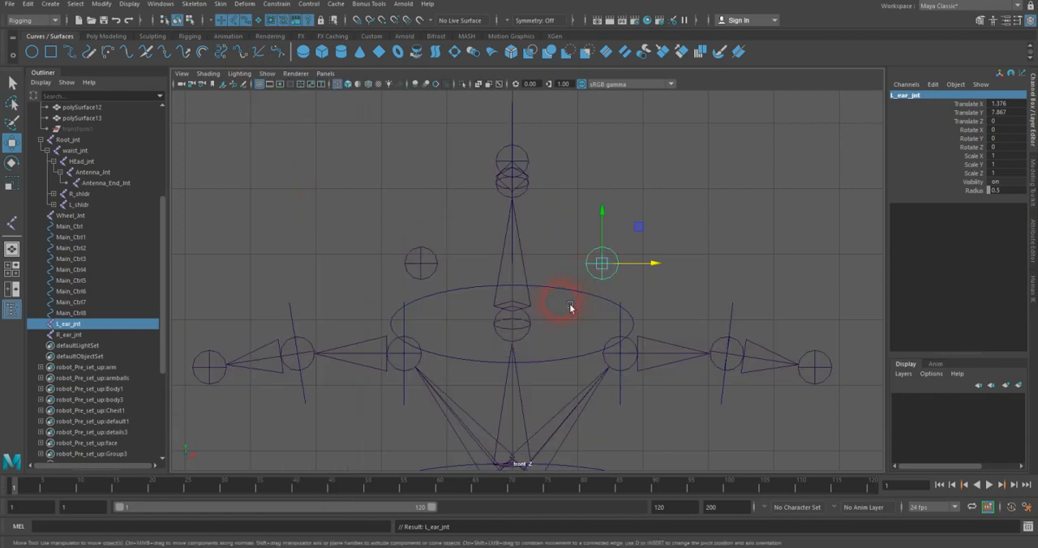
shift+click(534, 309)
key(p)
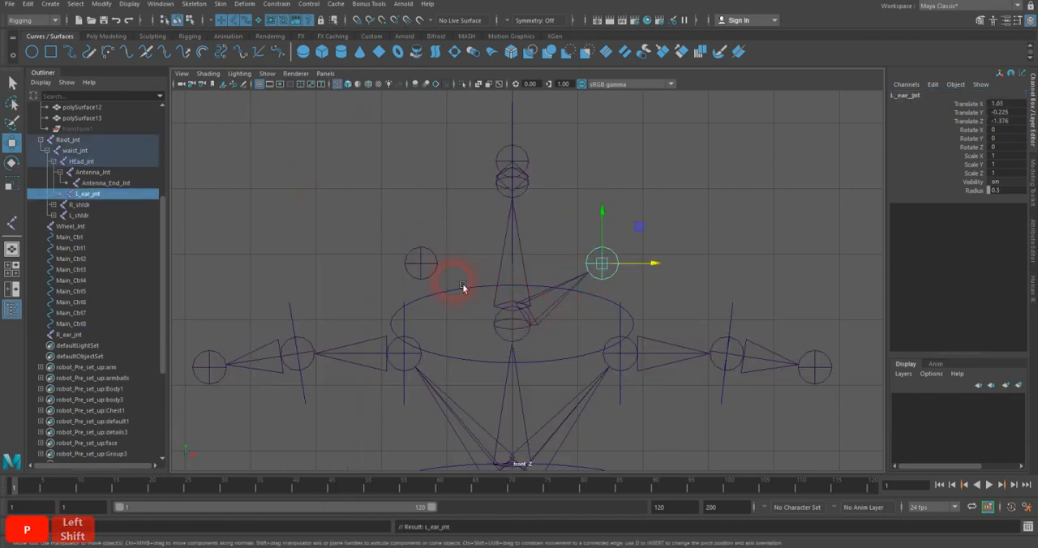
Step: Parent R_ear_jnt to the head joint
click(424, 271)
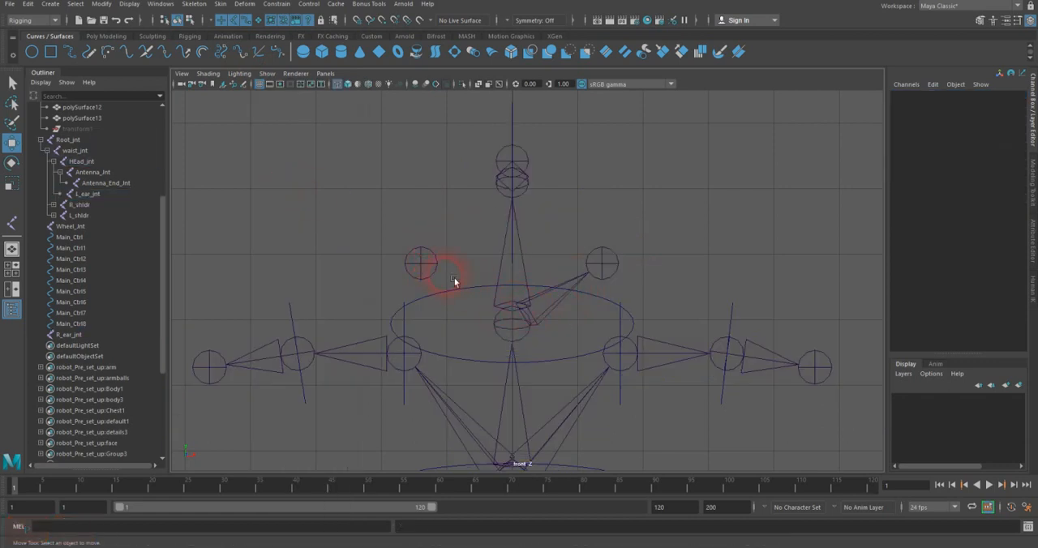
click(422, 270)
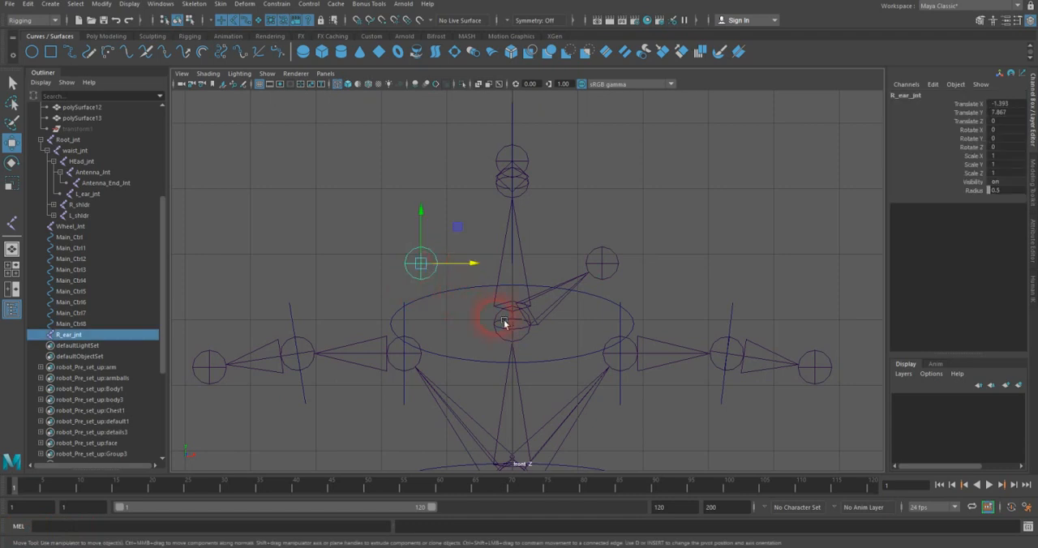
shift+click(503, 323)
key(p)
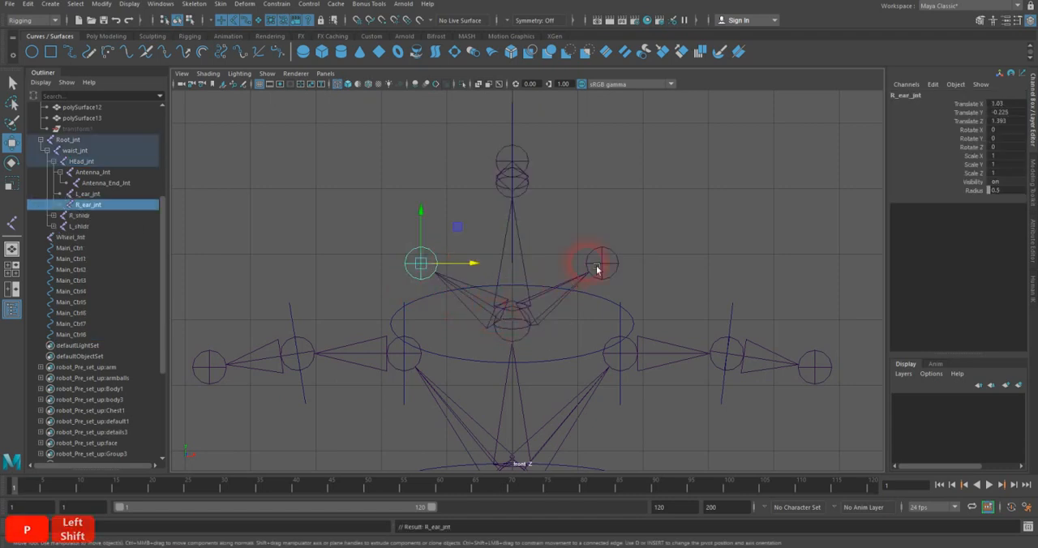
Step: Duplicate the antenna's control circle and snap the copy onto the left ear joint
click(622, 232)
key(space)
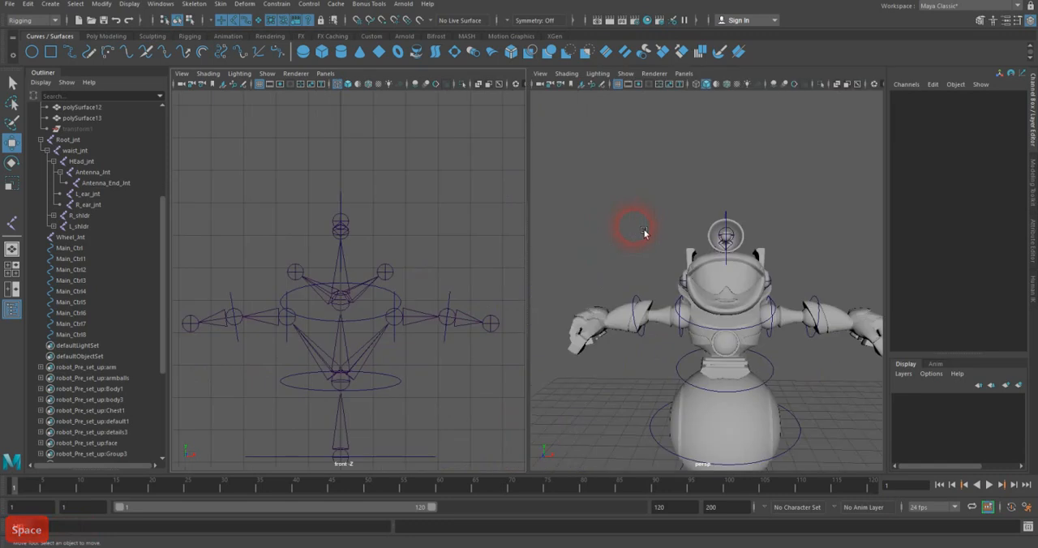
alt+drag(765, 229, 718, 219)
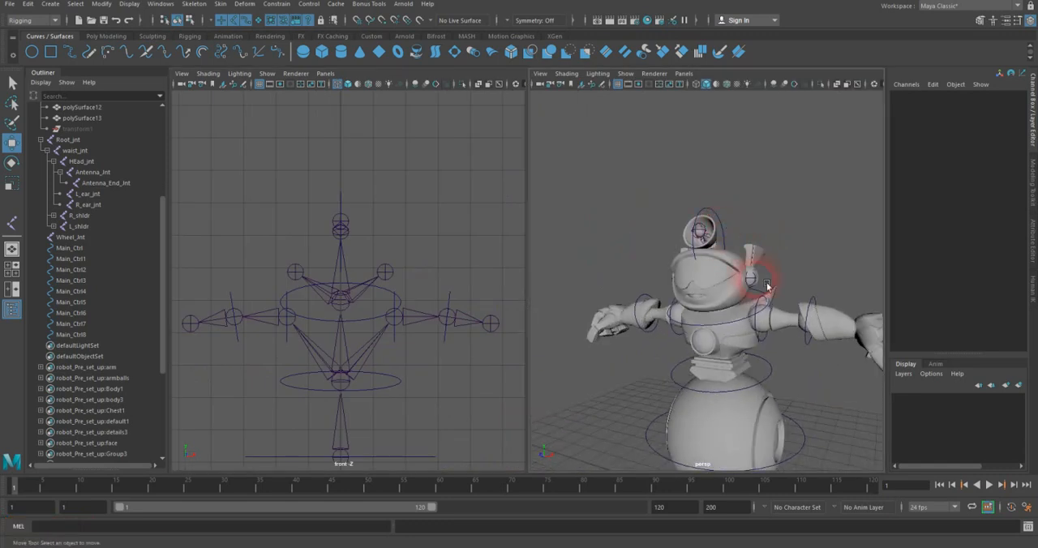
click(727, 226)
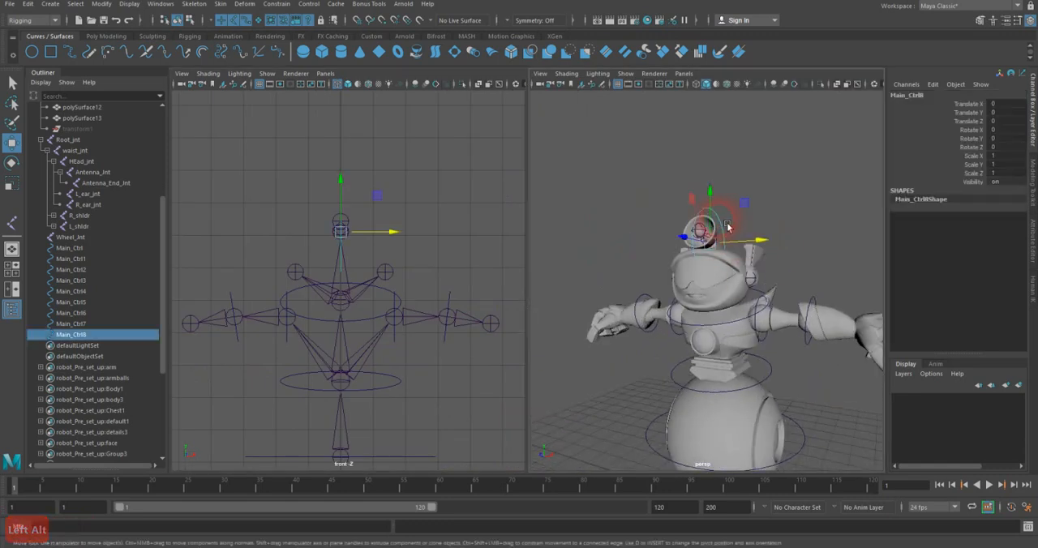
key(ctrl+d)
scroll(390, 254, up, 3)
key(v)
drag(335, 190, 408, 259)
Step: Scale the left ear control circle uniformly to about 0.595 and freeze its transformations
click(12, 182)
drag(759, 284, 738, 273)
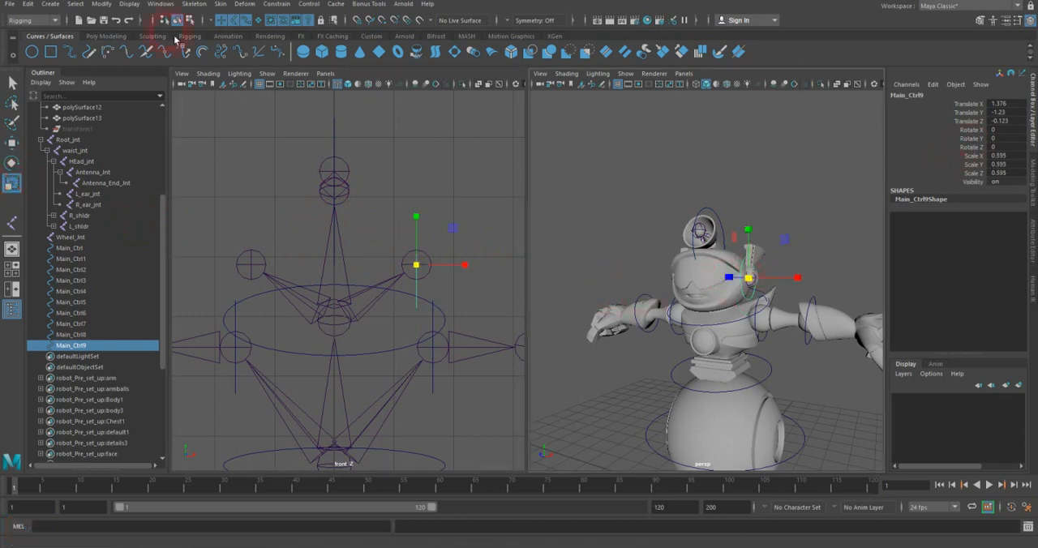
click(100, 4)
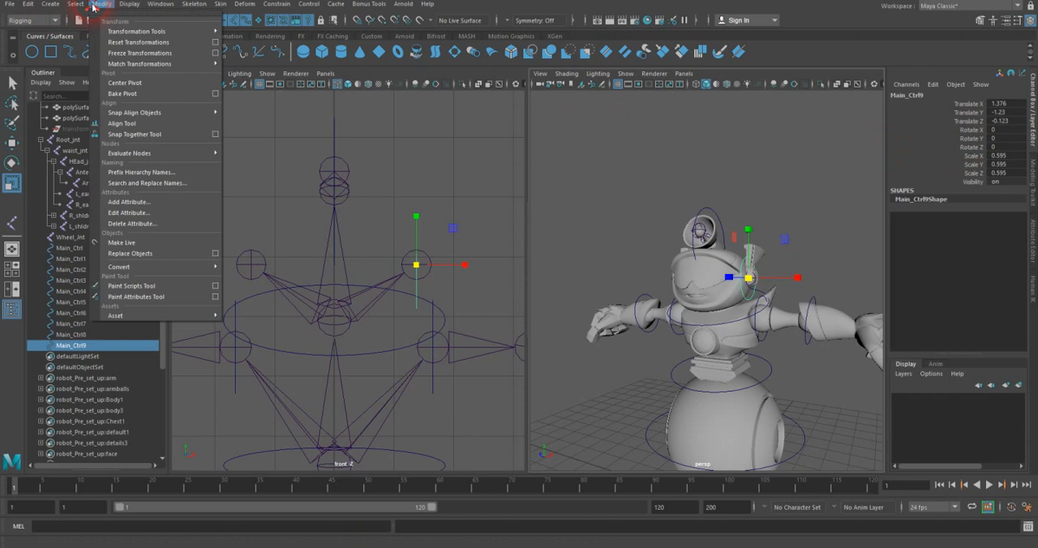
click(109, 53)
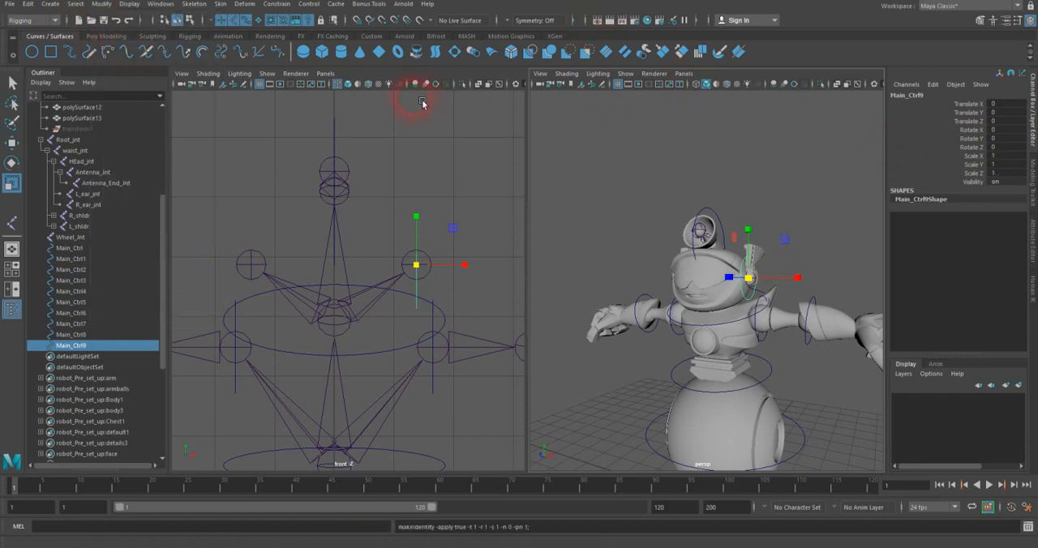
Step: Place a duplicate of the left ear control circle on the right ear joint and freeze its transformations
key(ctrl+d)
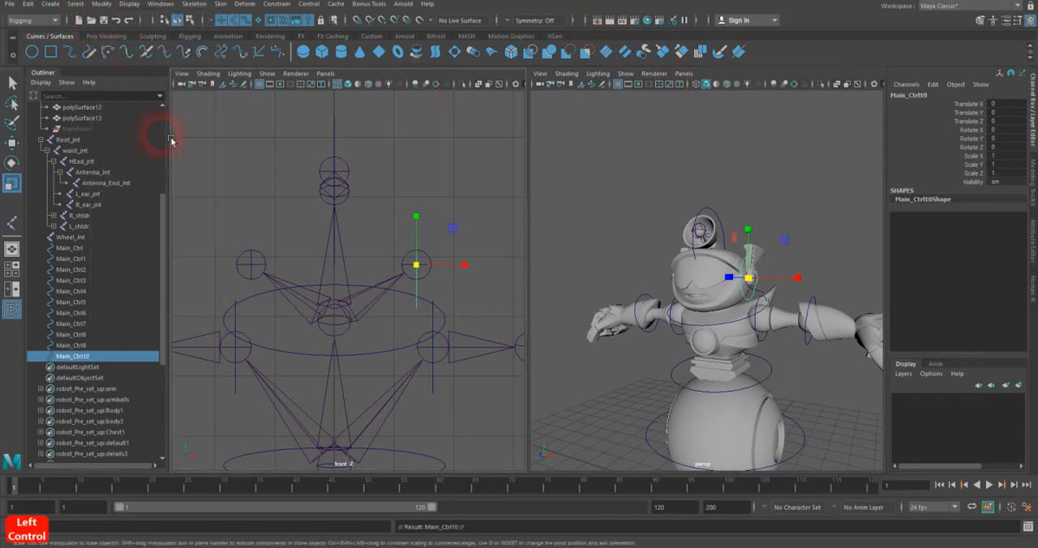
click(11, 143)
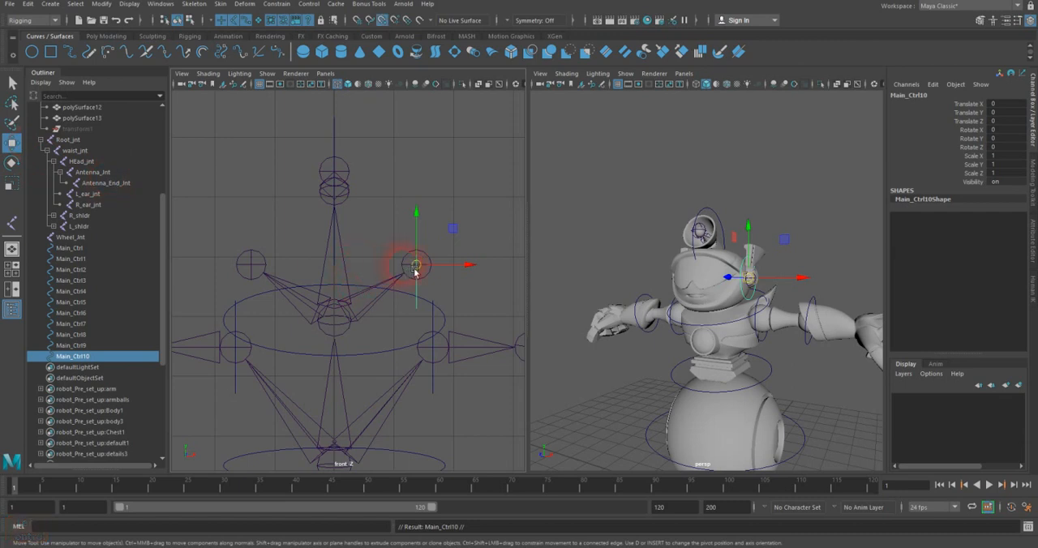
drag(420, 270, 255, 269)
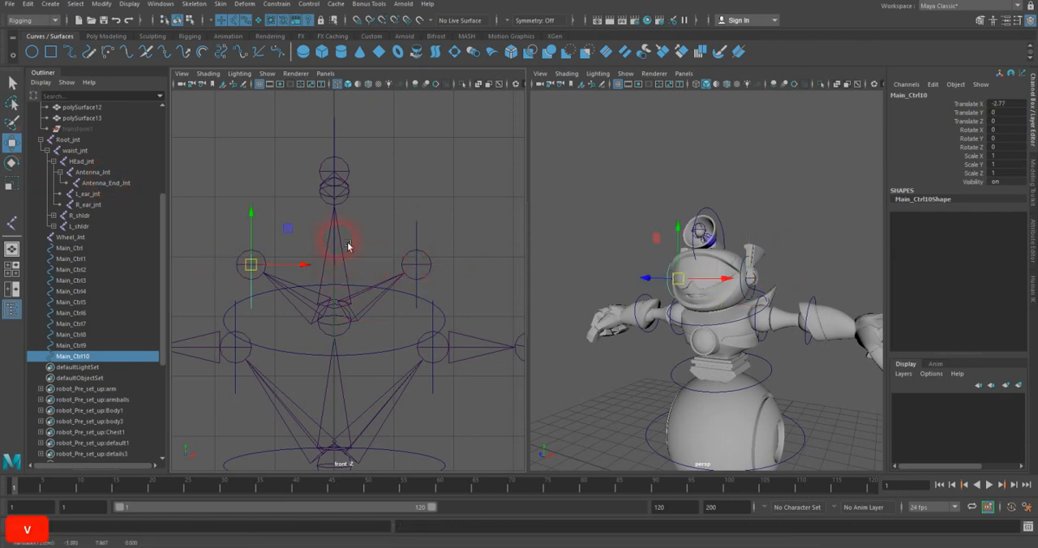
click(100, 4)
click(114, 54)
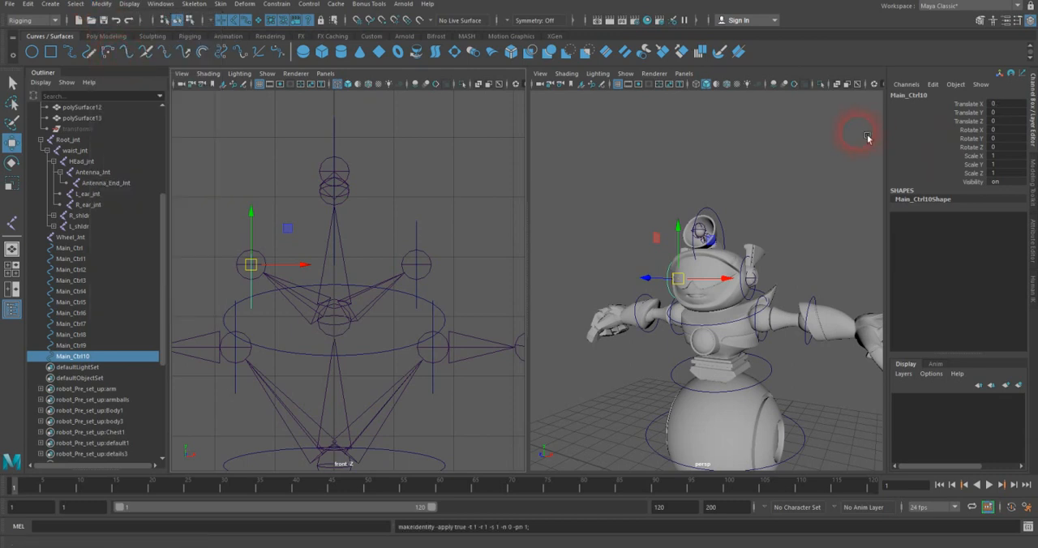
Step: Rename the control circle around the middle of the robot's ball-shaped base as Root_Ctrl
alt+drag(790, 211, 791, 155)
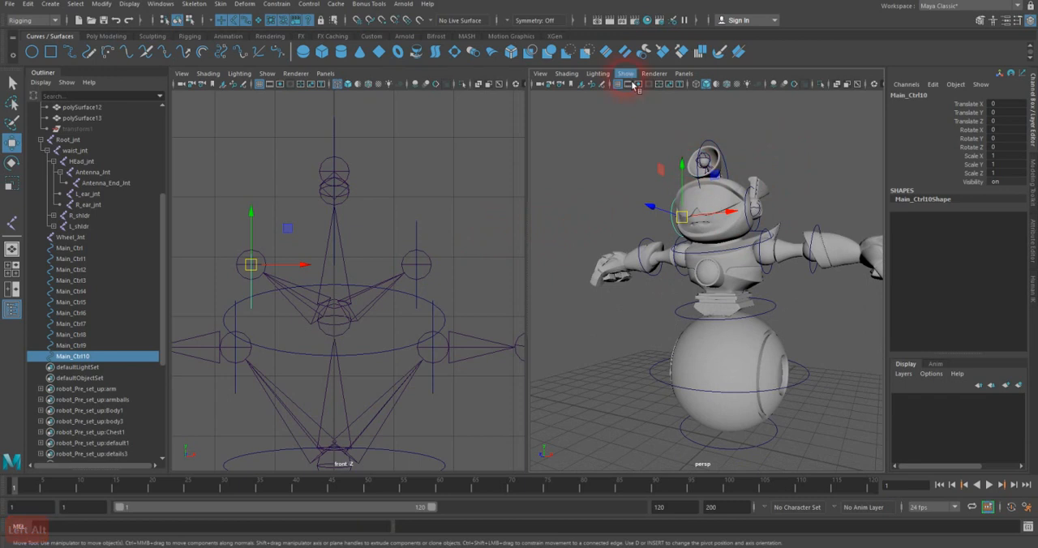
click(790, 445)
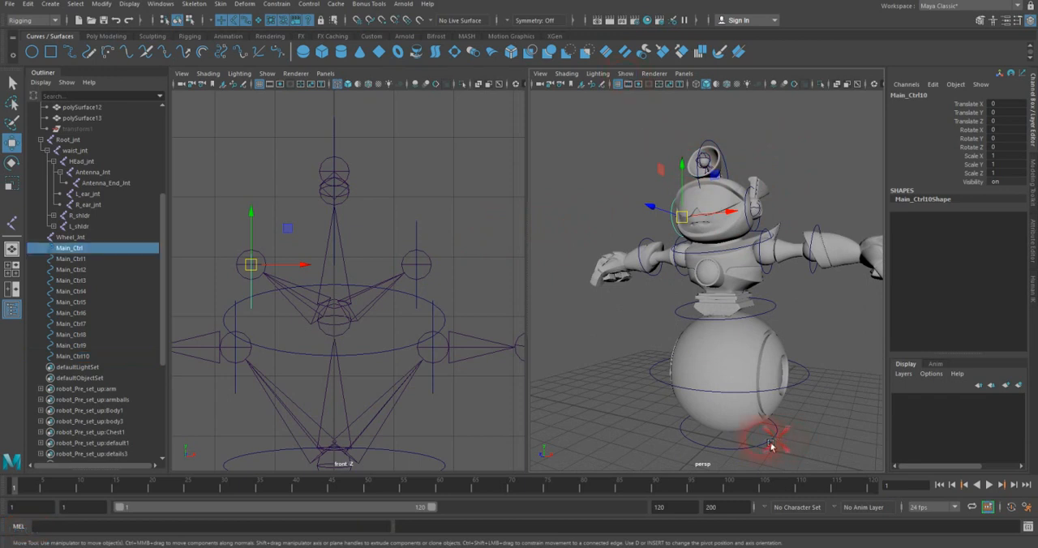
click(803, 375)
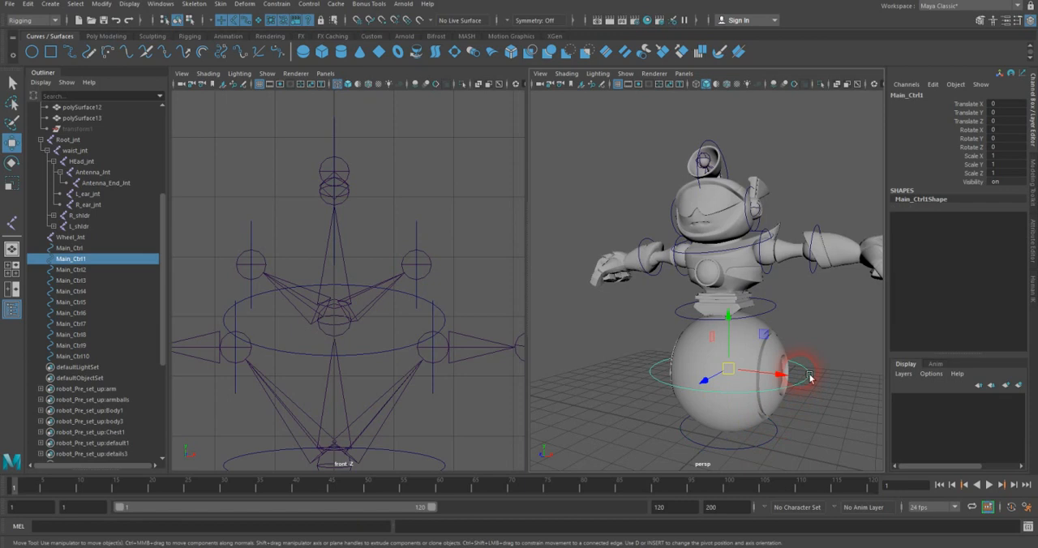
double_click(909, 96)
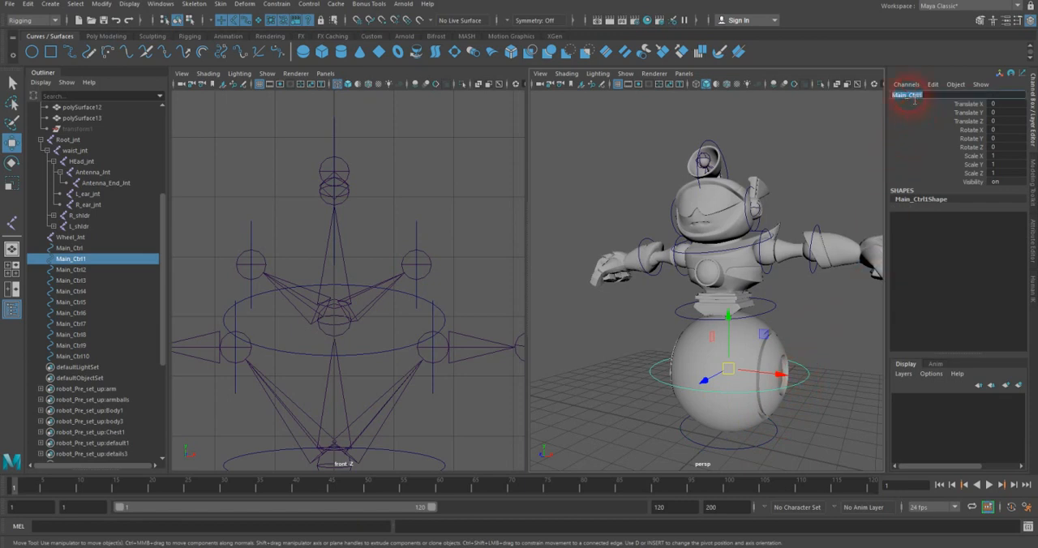
text(Ro)
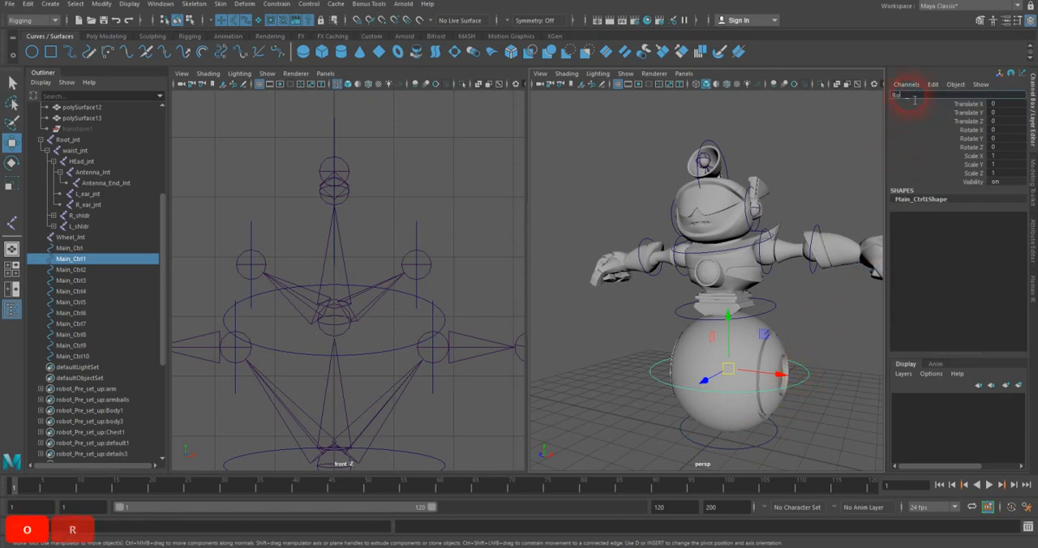
text(ot_Ctrl)
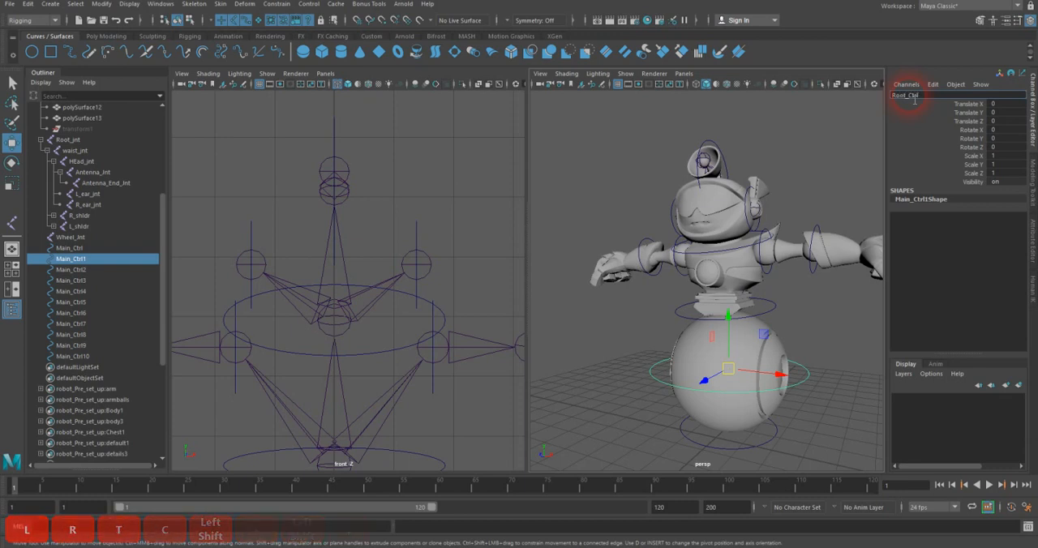
key(Return)
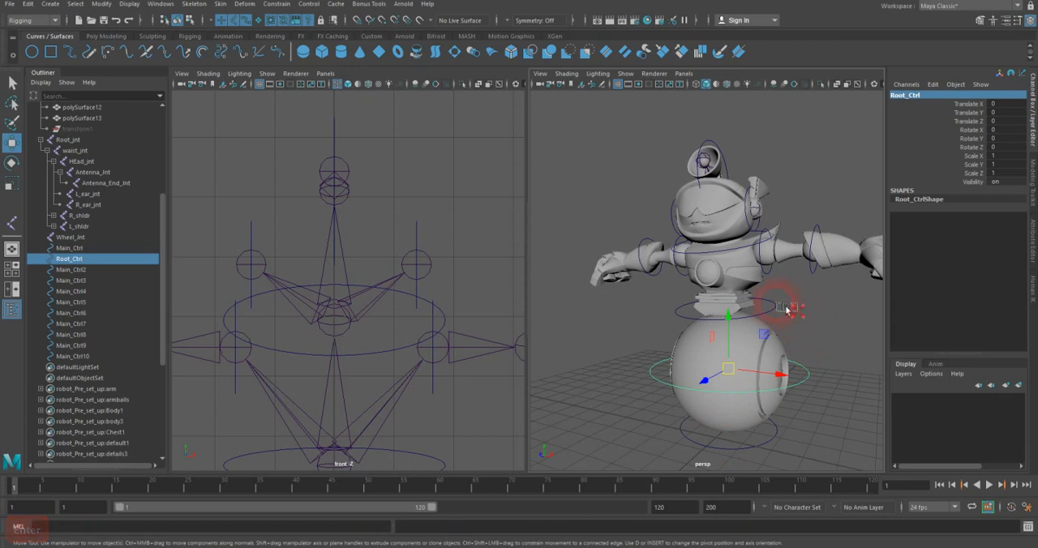
Step: Rename the control circle around the robot's waist as Waist_Ctrl
click(766, 301)
double_click(916, 96)
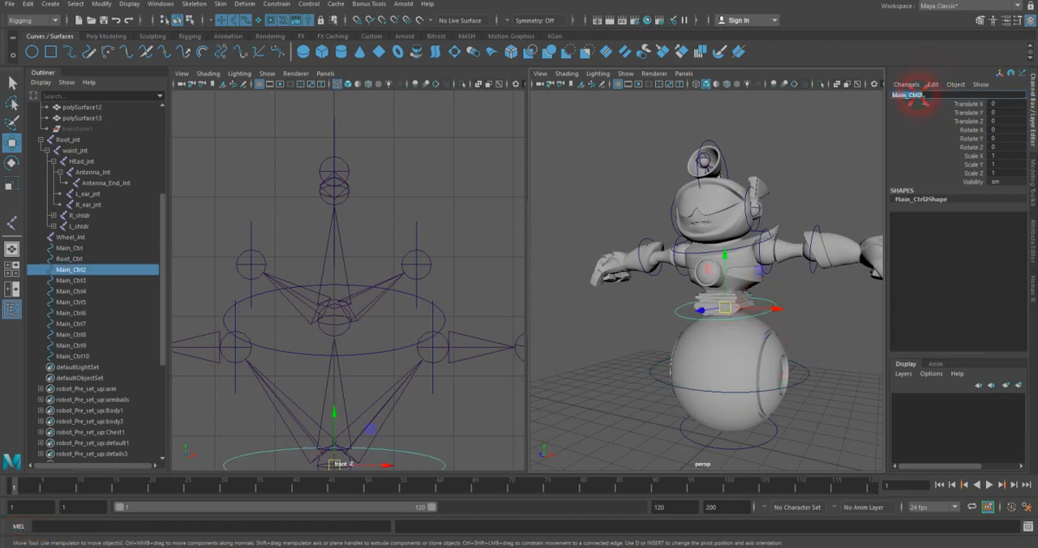
text(Wi)
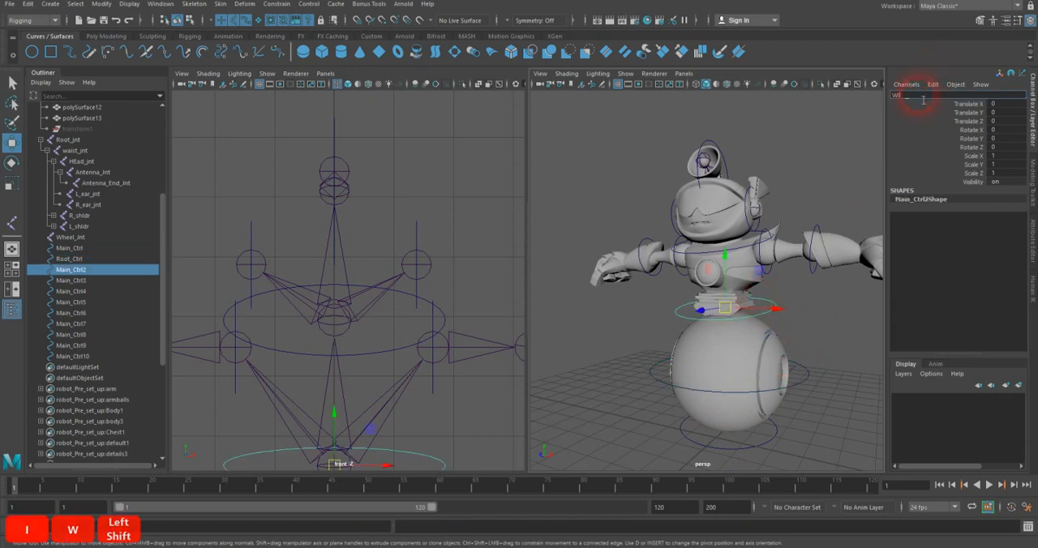
key(BackSpace)
text(aist)
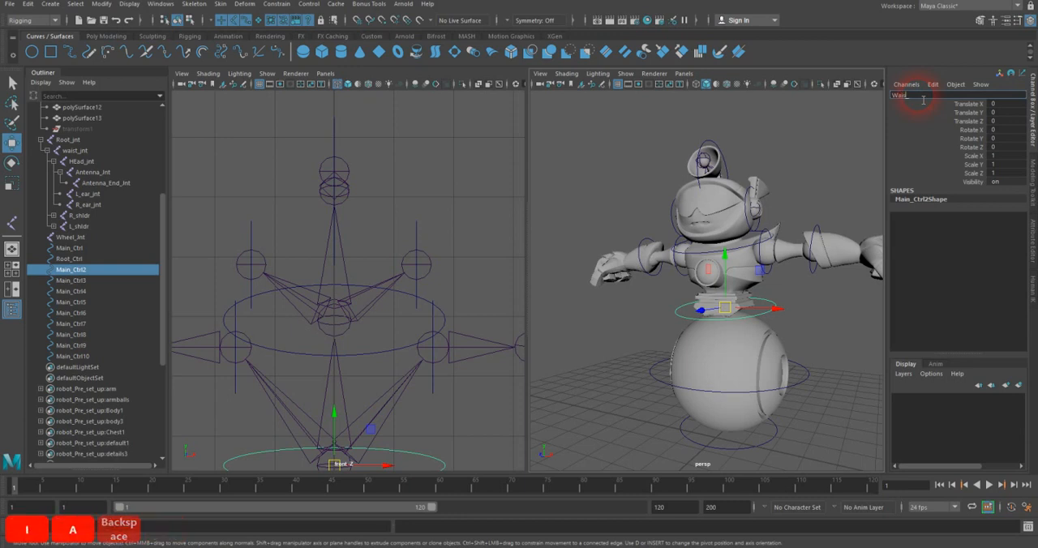
text(_Ctrl)
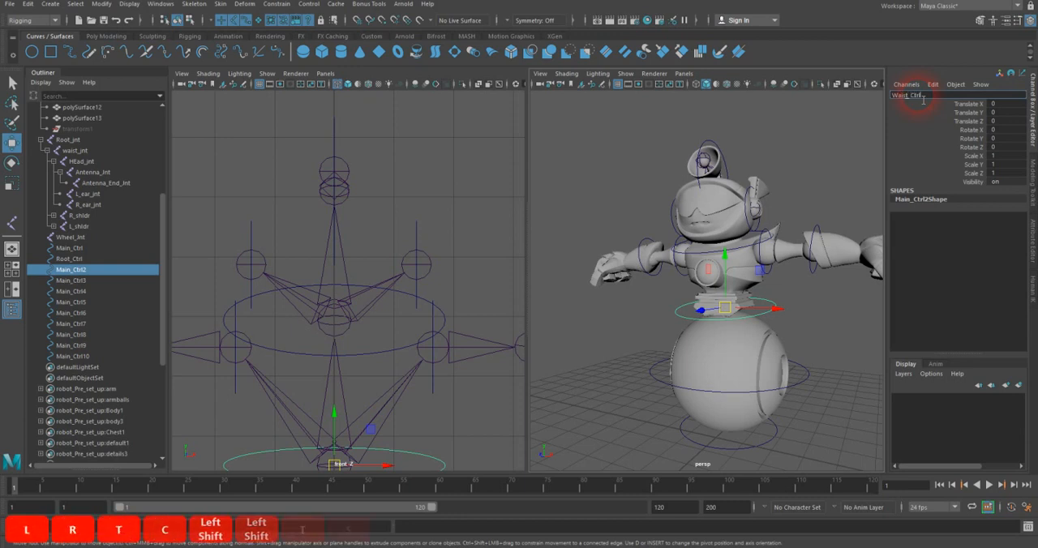
key(Return)
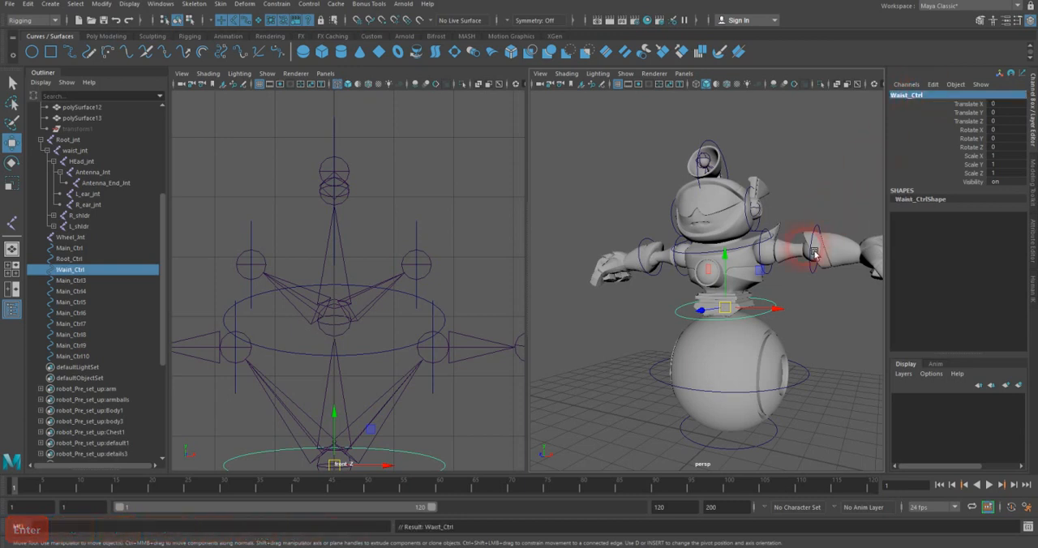
Step: Rename the control circle at the base of the robot's head as Head_Ctrl
click(765, 248)
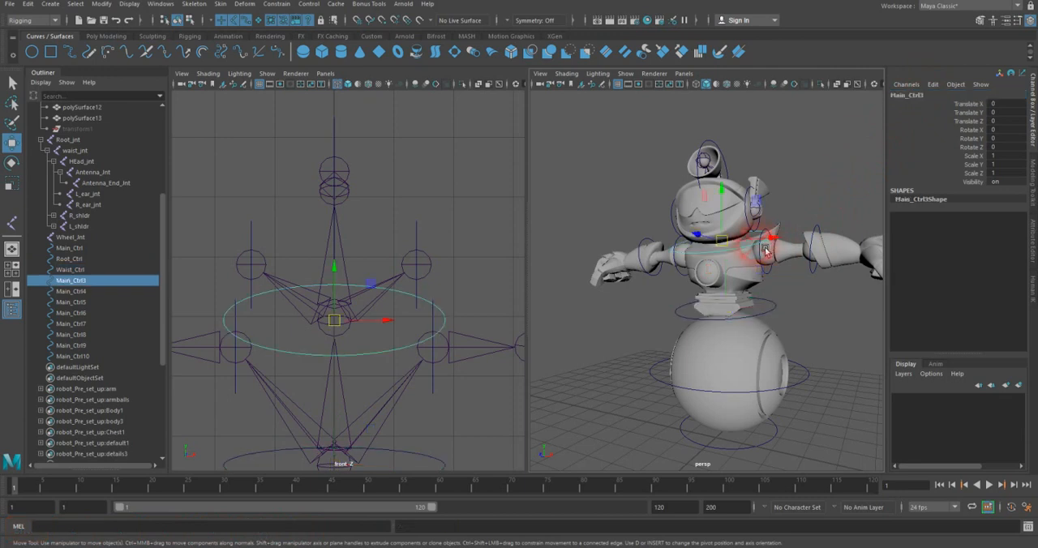
double_click(912, 95)
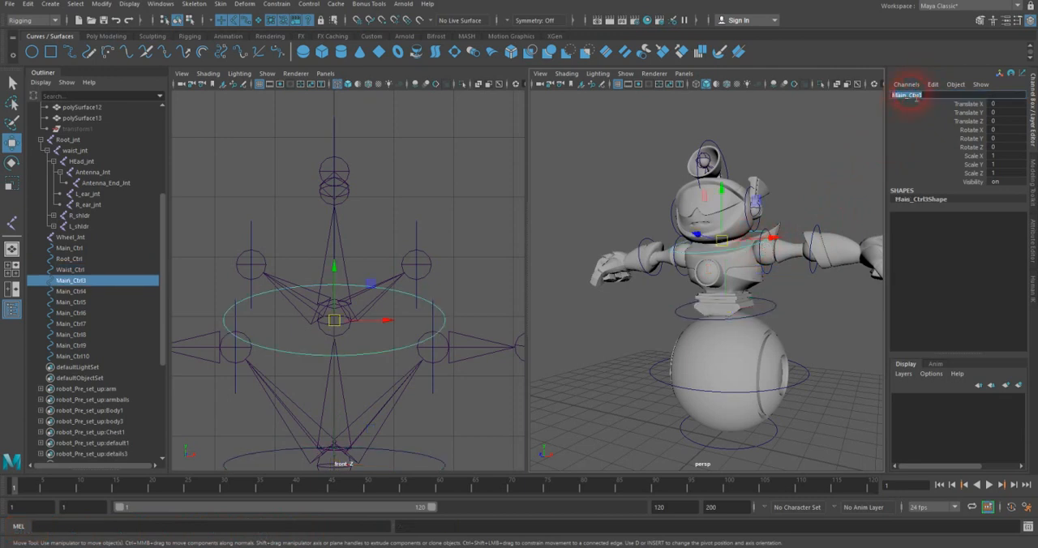
text(Head_Ctrl)
key(Return)
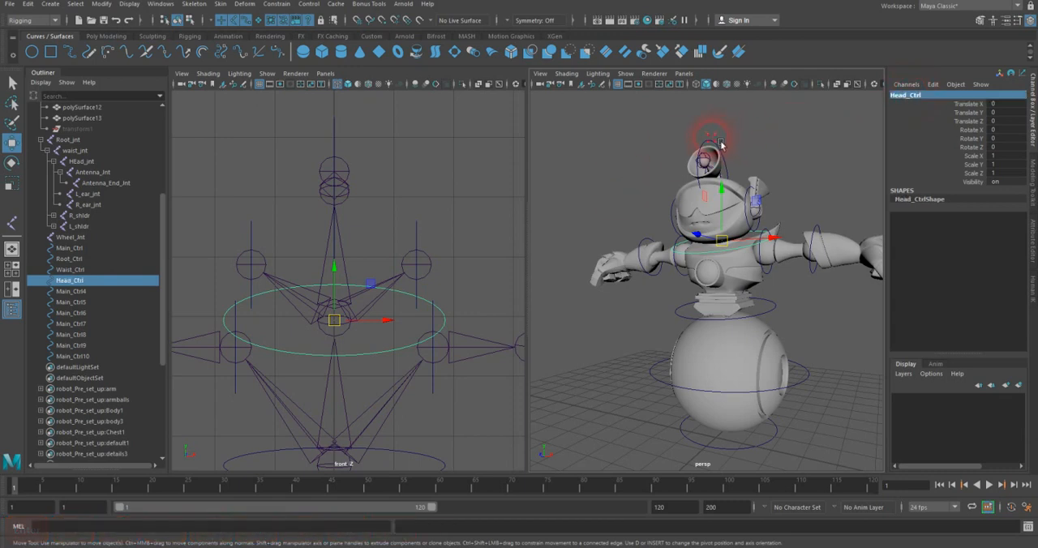
Step: Rename the control circle around the antenna on top of the head as Antenna_Ctrl
click(721, 144)
double_click(901, 96)
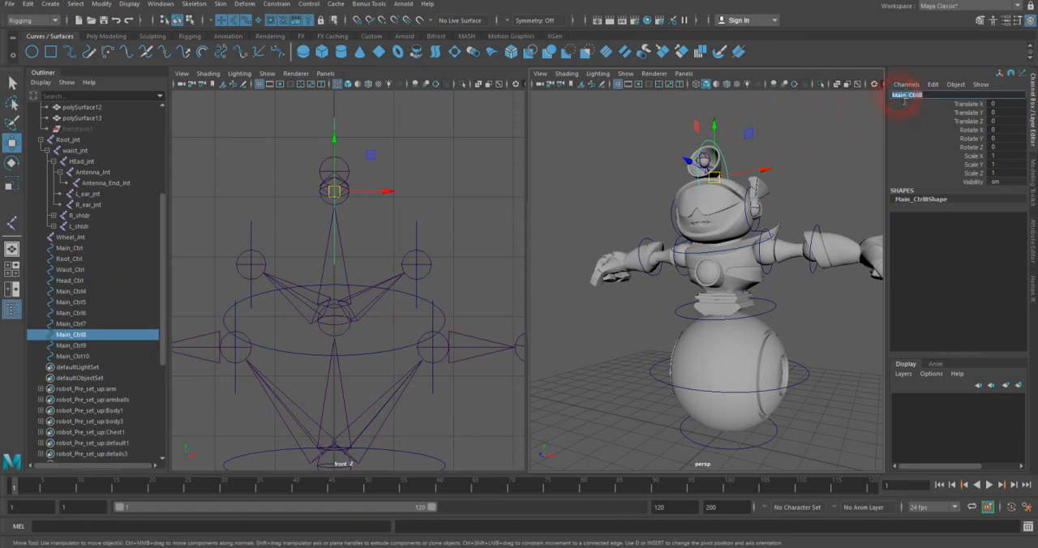
text(Antenna_C)
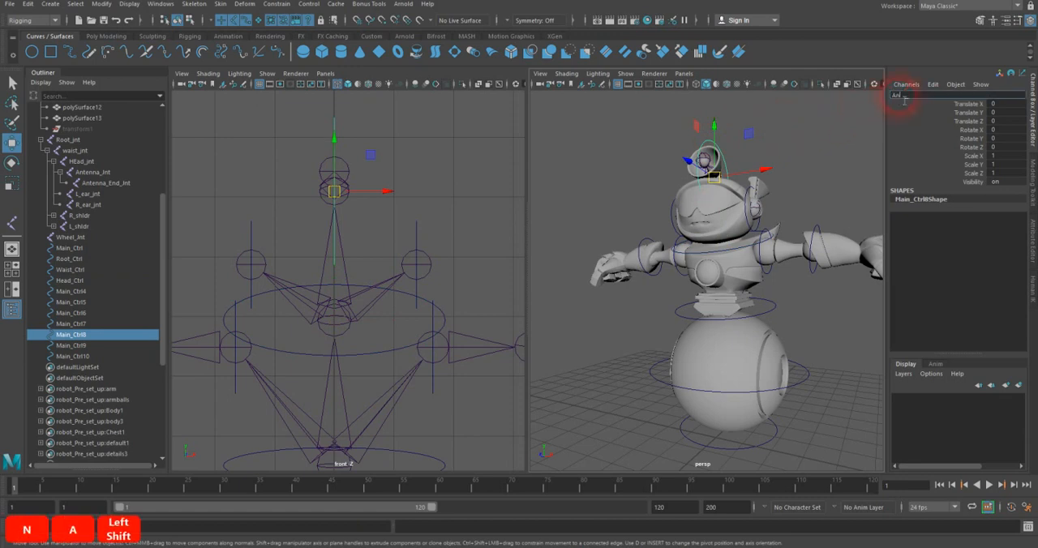
text(trl)
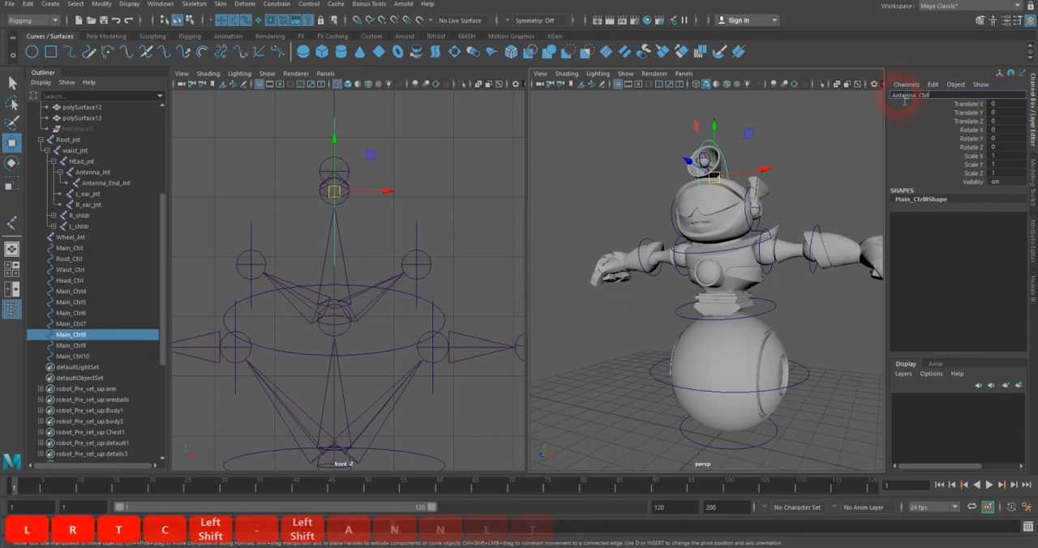
key(Return)
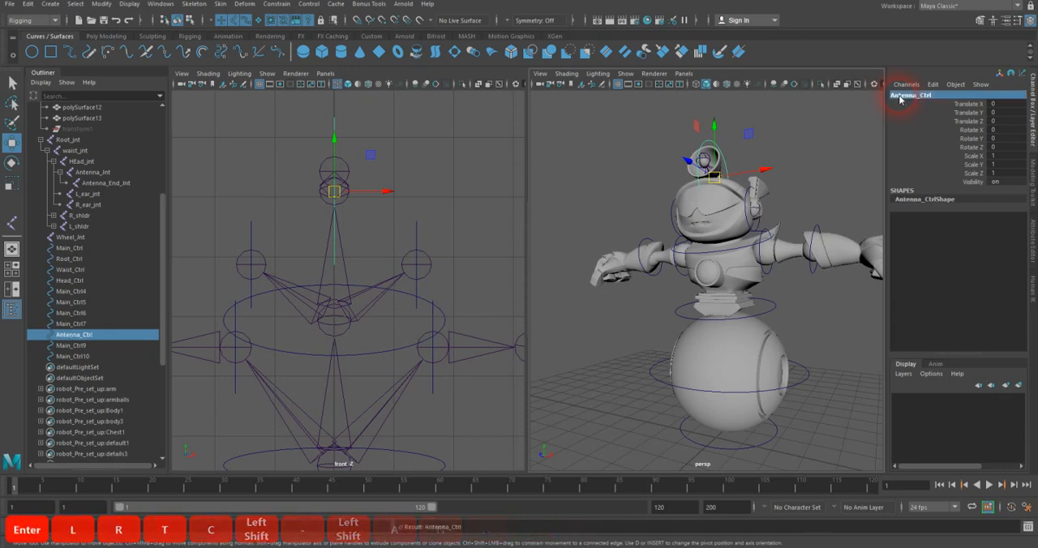
Step: Rename the control circle on the robot's left ear as L_ear_Ctrl
click(766, 216)
double_click(912, 95)
text(L_)
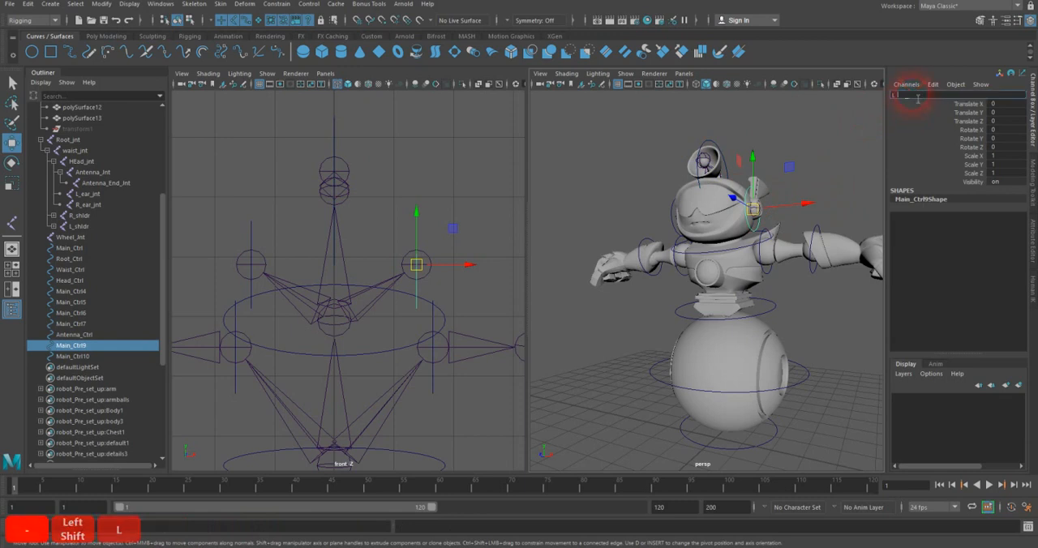
text(ear_Ctrl)
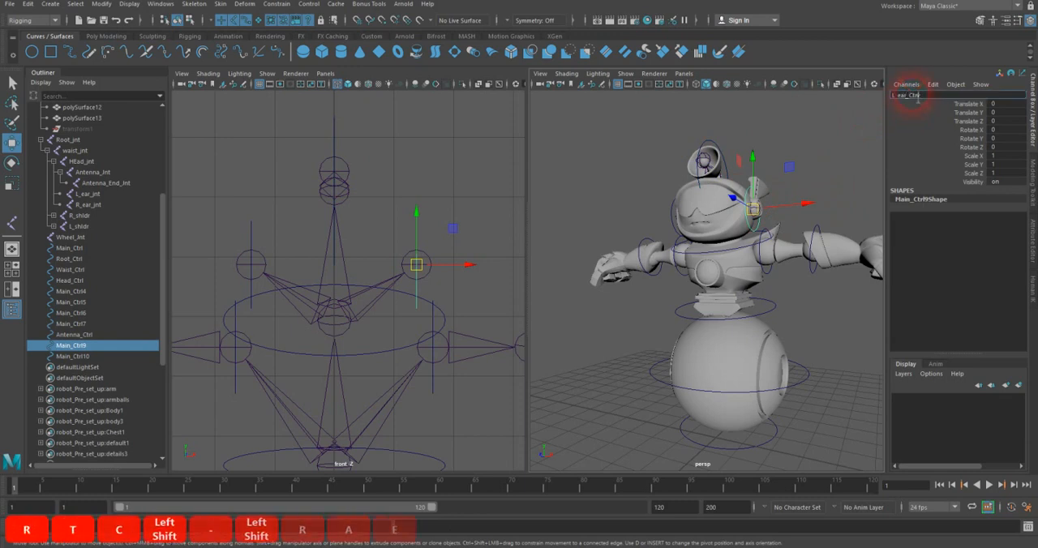
key(Return)
Step: Rename the control circle on the robot's right ear as R_ear_Ctrl
alt+drag(757, 204, 720, 234)
click(707, 235)
double_click(908, 96)
text(R_ear_Ctrl)
key(Return)
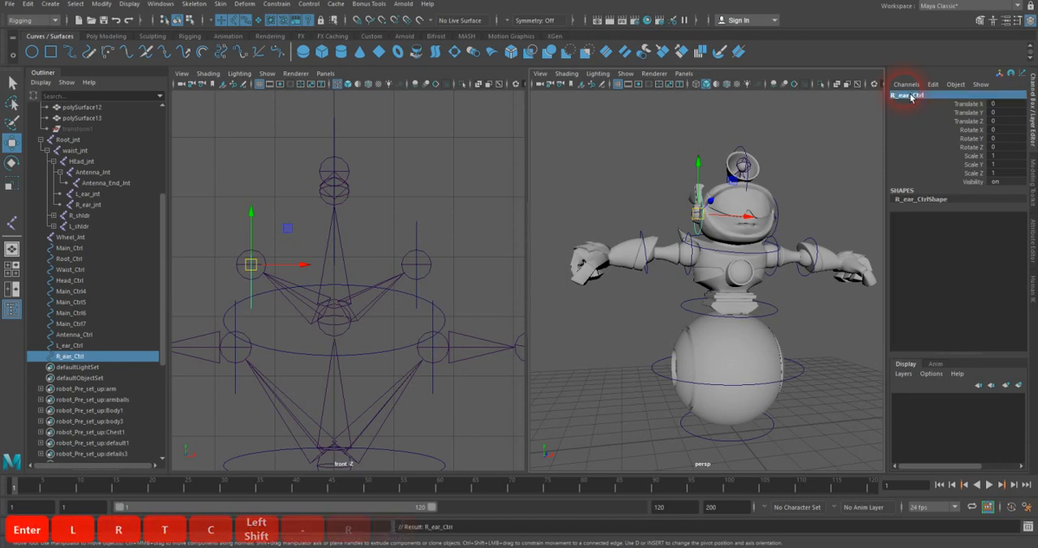
Step: Rename the control circle on the robot's left shoulder as L_Shldr_Ctrl
alt+drag(728, 201, 670, 201)
alt+right_drag(670, 201, 744, 208)
alt+drag(744, 207, 710, 243)
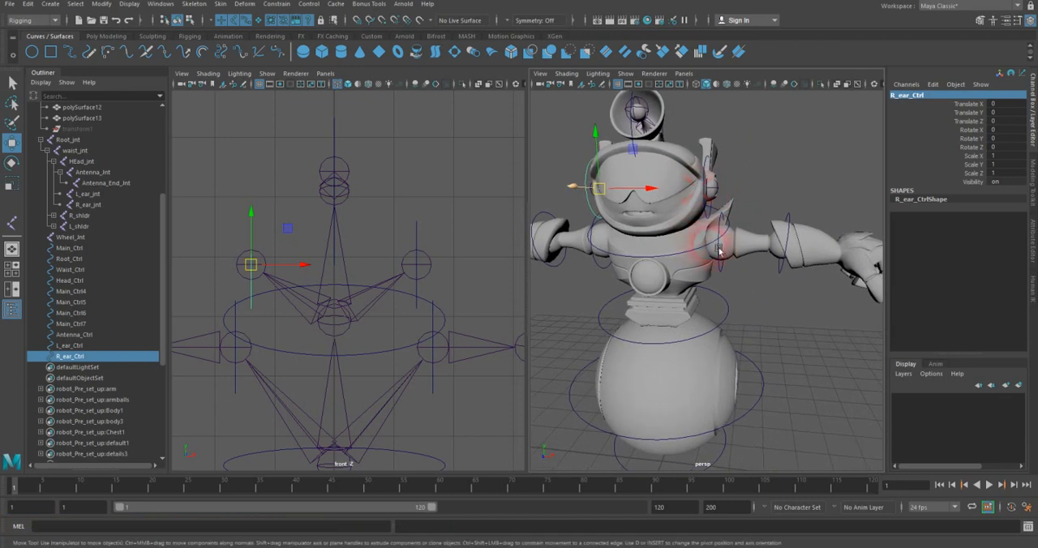
click(727, 276)
click(906, 96)
text(L_)
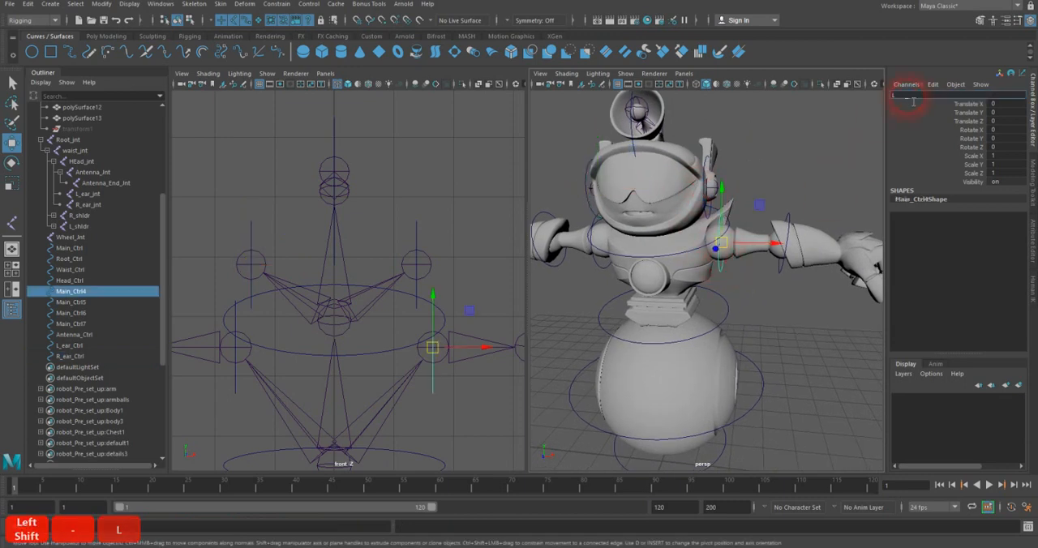
text(Shldr_Ctrl)
key(Return)
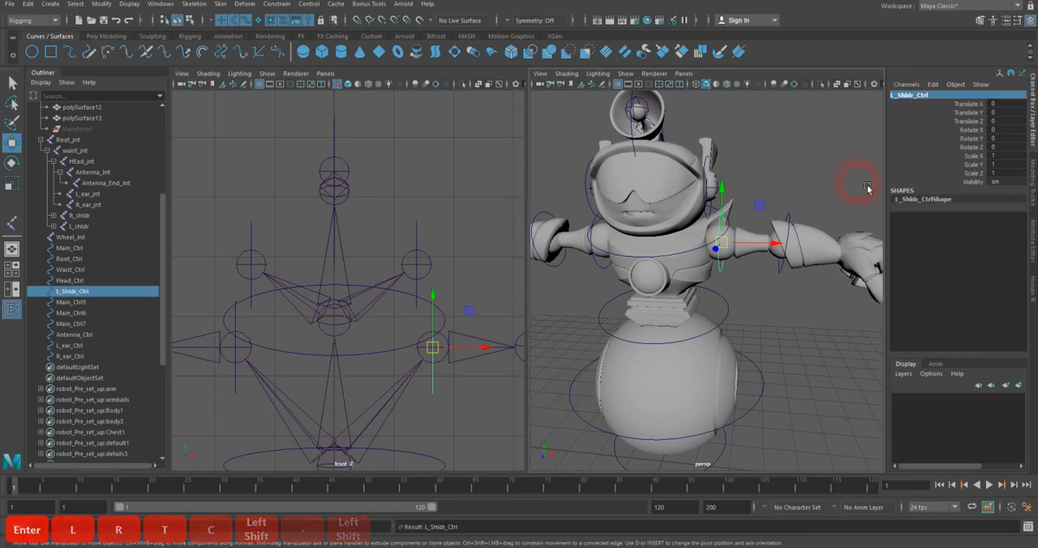
Step: Rename the control circle on the robot's left elbow as L_elbw__Ctrl
alt+drag(835, 220, 709, 227)
click(719, 222)
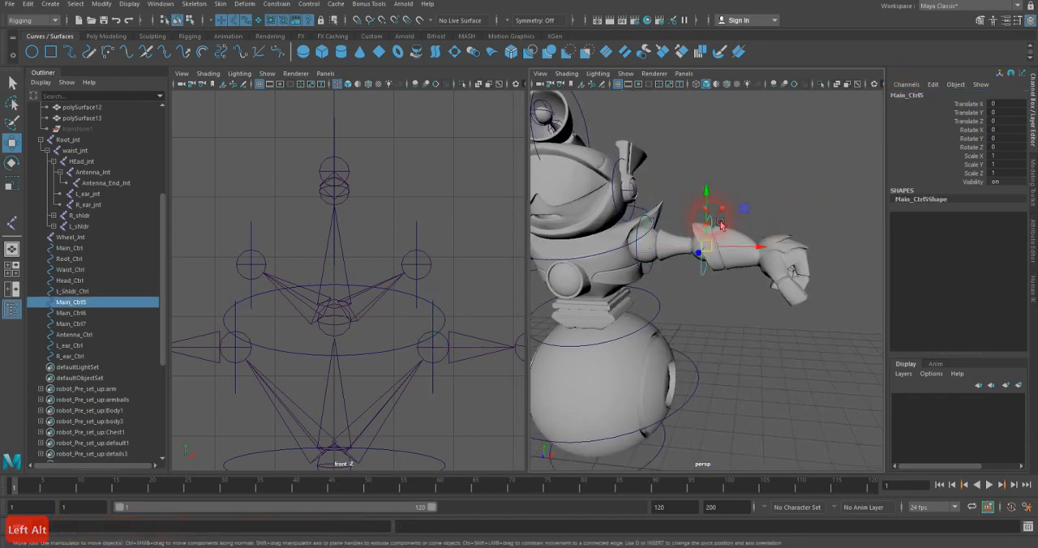
double_click(908, 95)
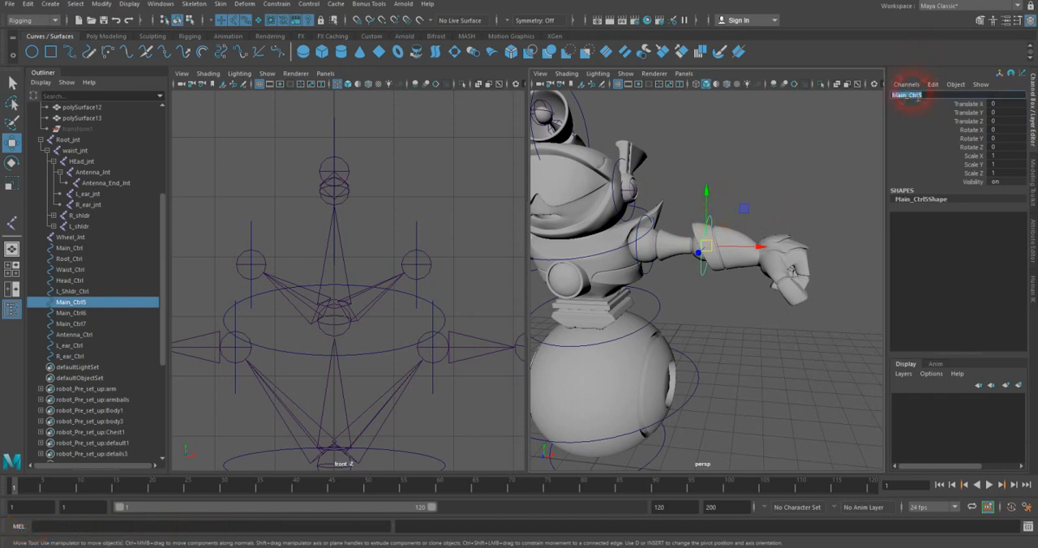
text(L_elbw)
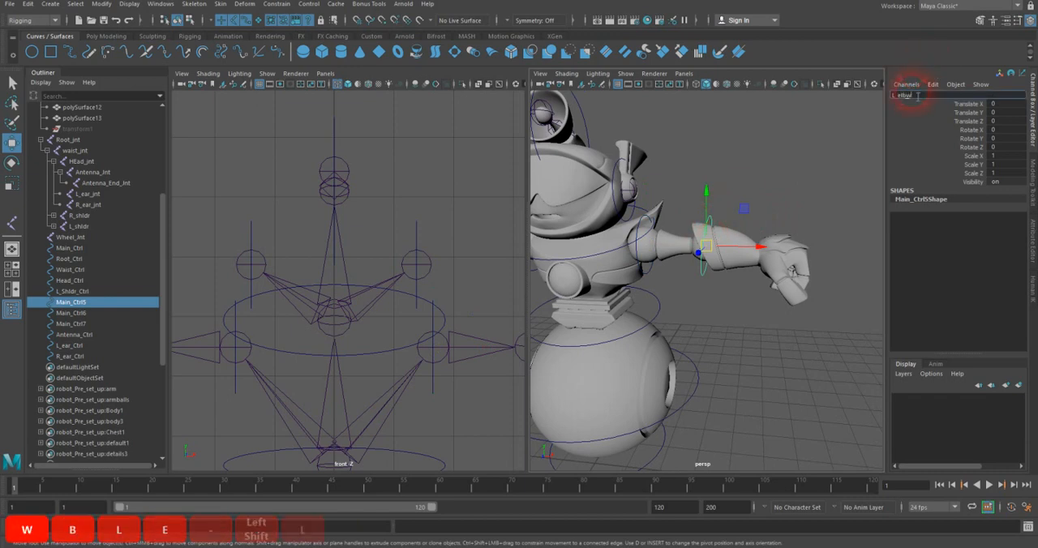
text(__Ctrl)
key(Return)
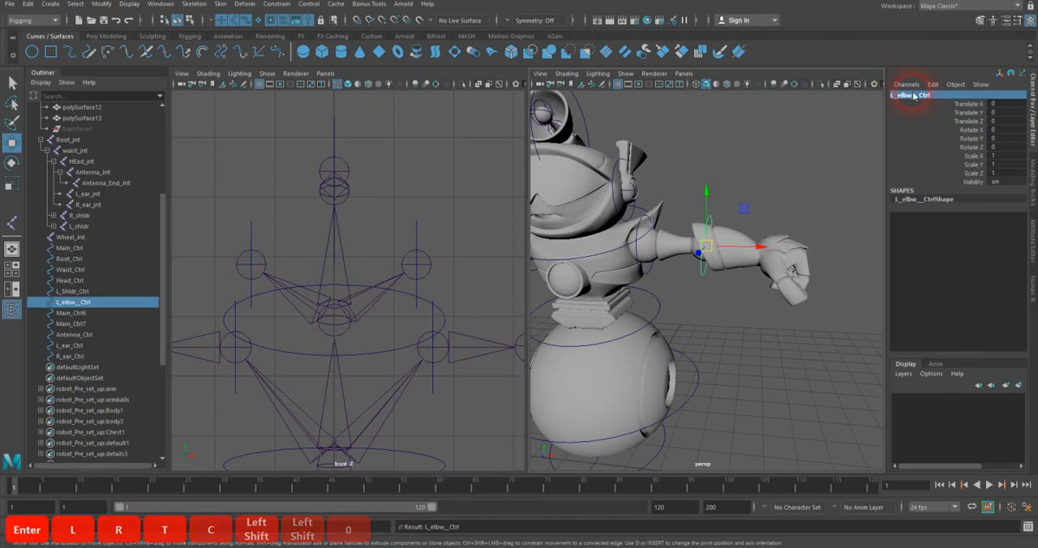
Step: Rename the control circle on the robot's right shoulder as R_Shldr_Ctrl
alt+drag(733, 235, 781, 253)
click(608, 282)
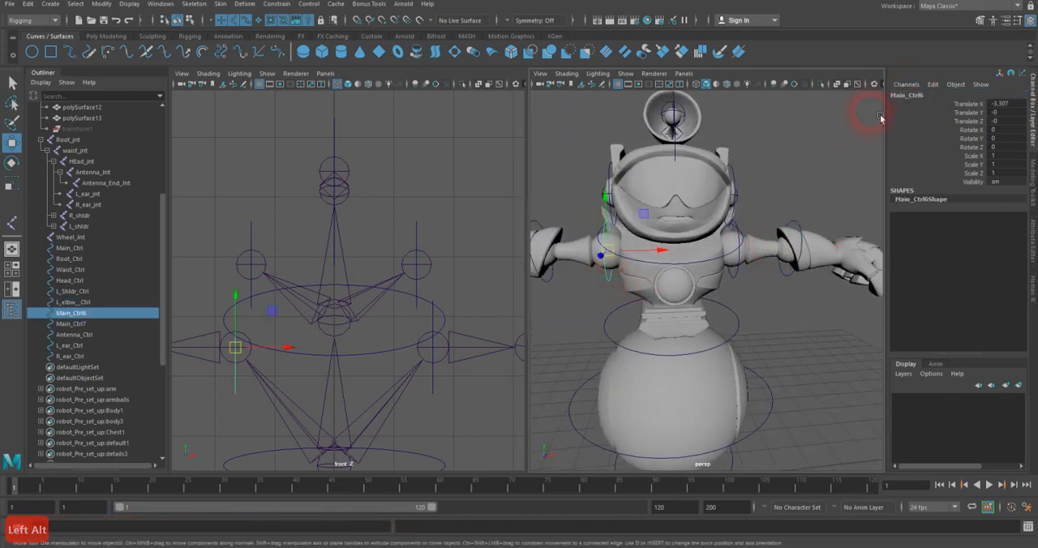
double_click(899, 95)
text(R_Shll)
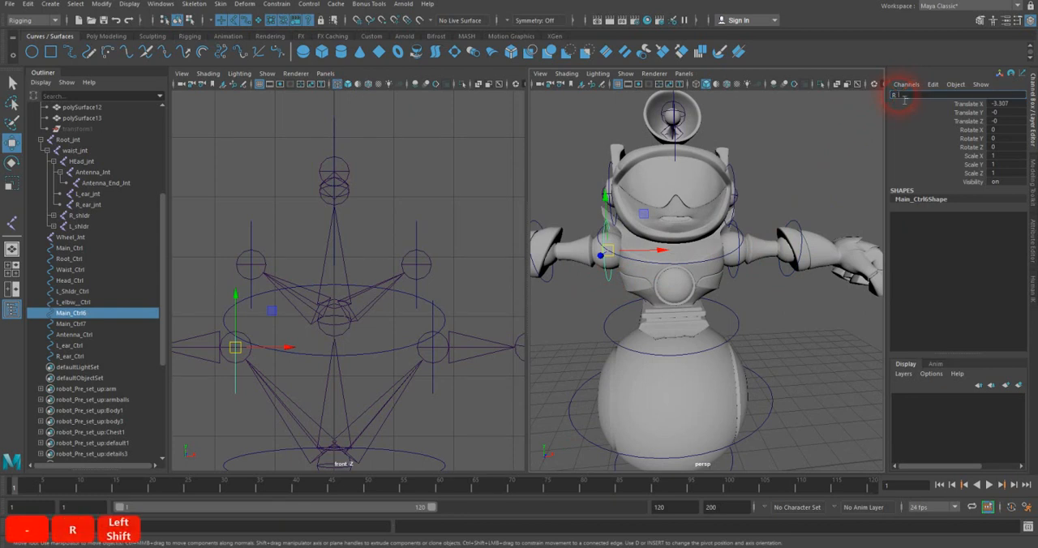
key(BackSpace)
text(dr_Ctrl)
key(Return)
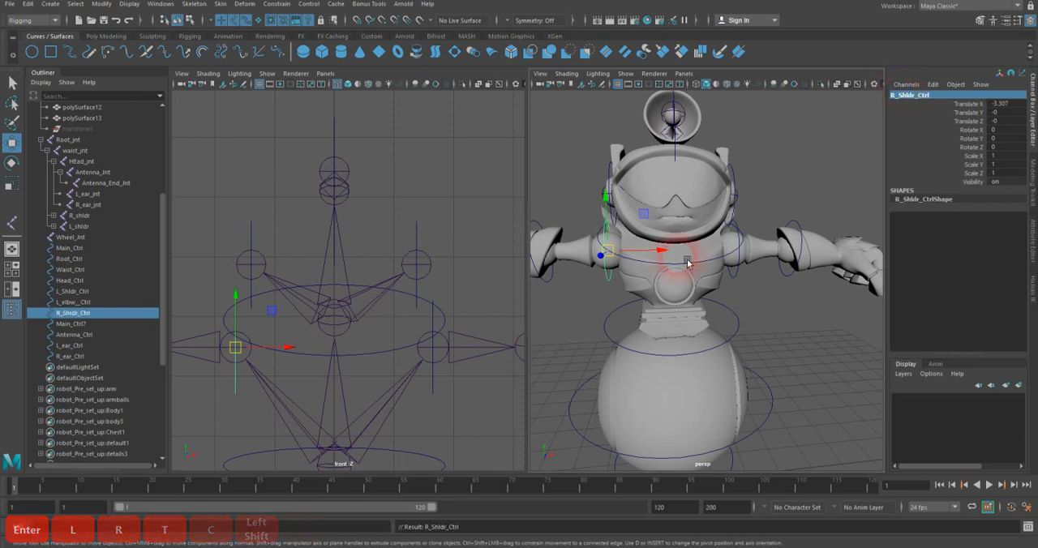
Step: Rename the control circle on the robot's right elbow as R_Elbw_Ctrl
alt+drag(687, 262, 736, 240)
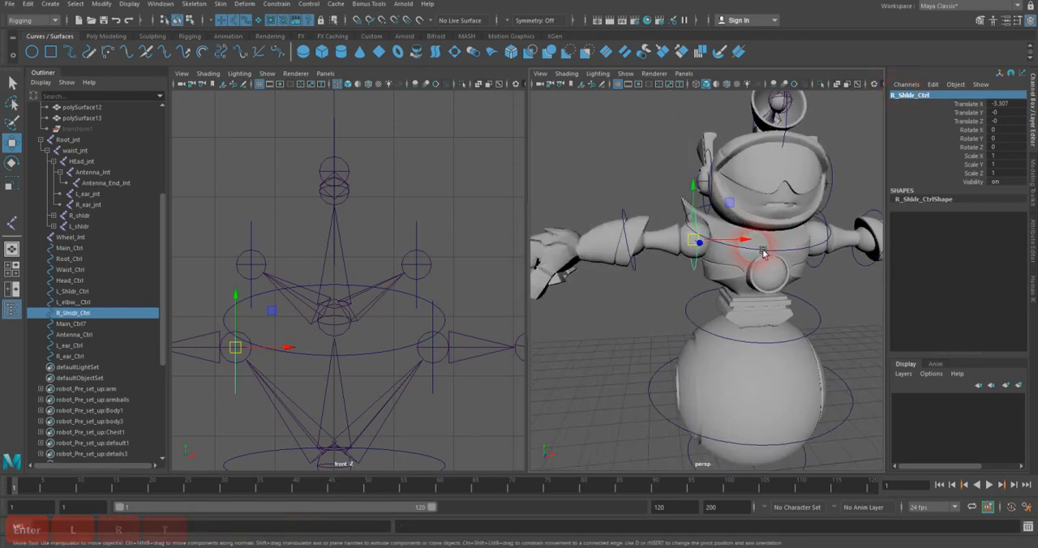
click(627, 215)
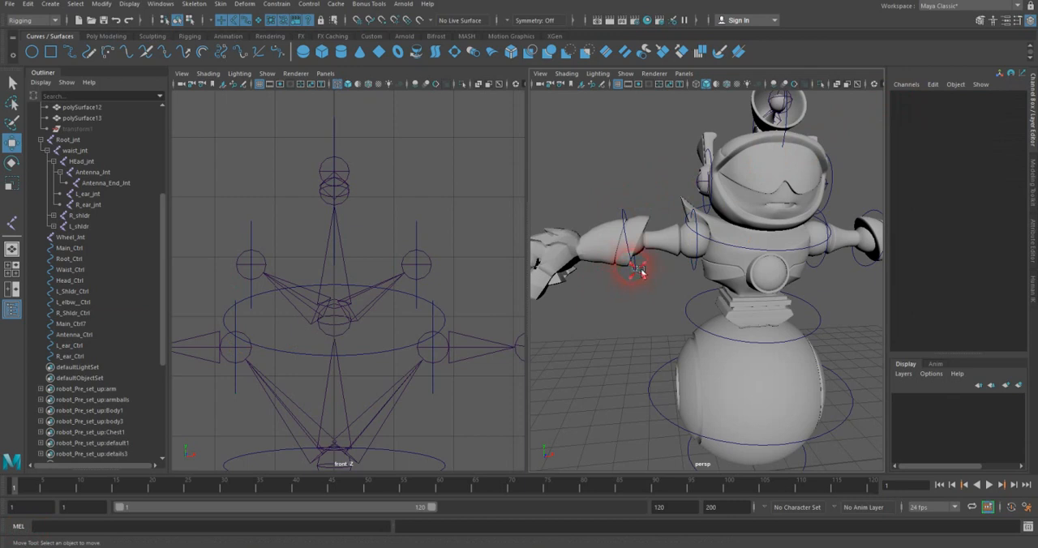
click(639, 270)
double_click(900, 94)
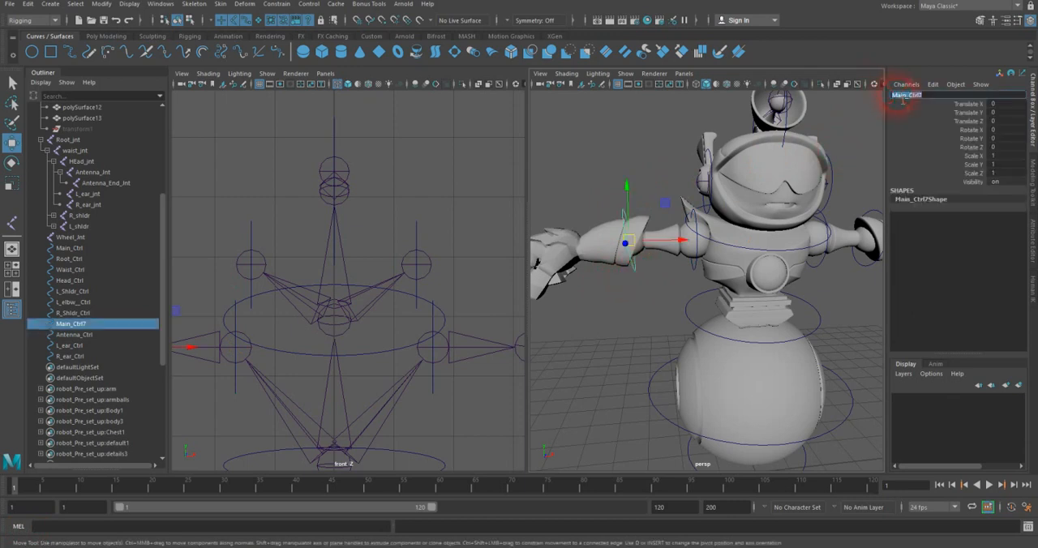
text(R_Elb)
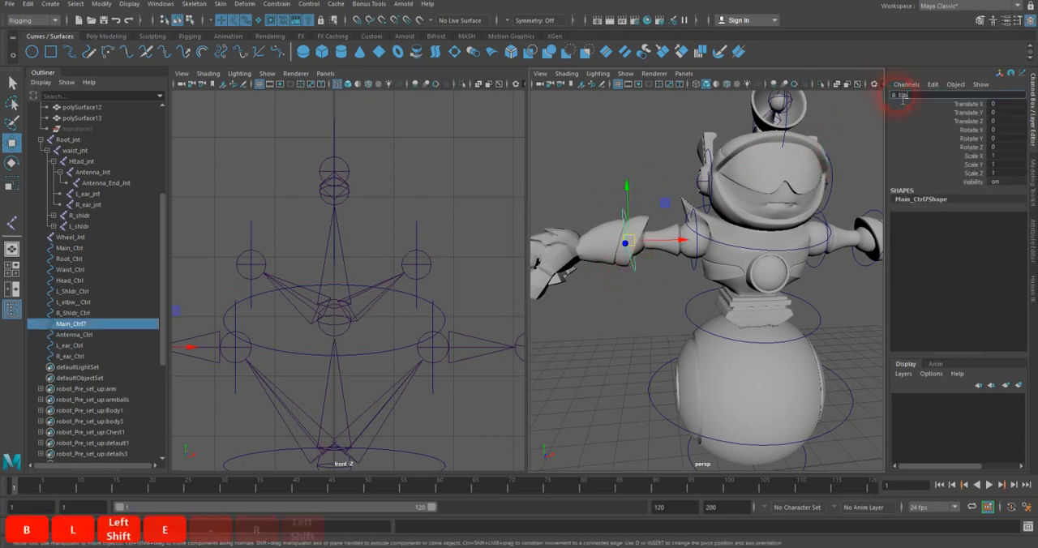
text(w_Ctrl)
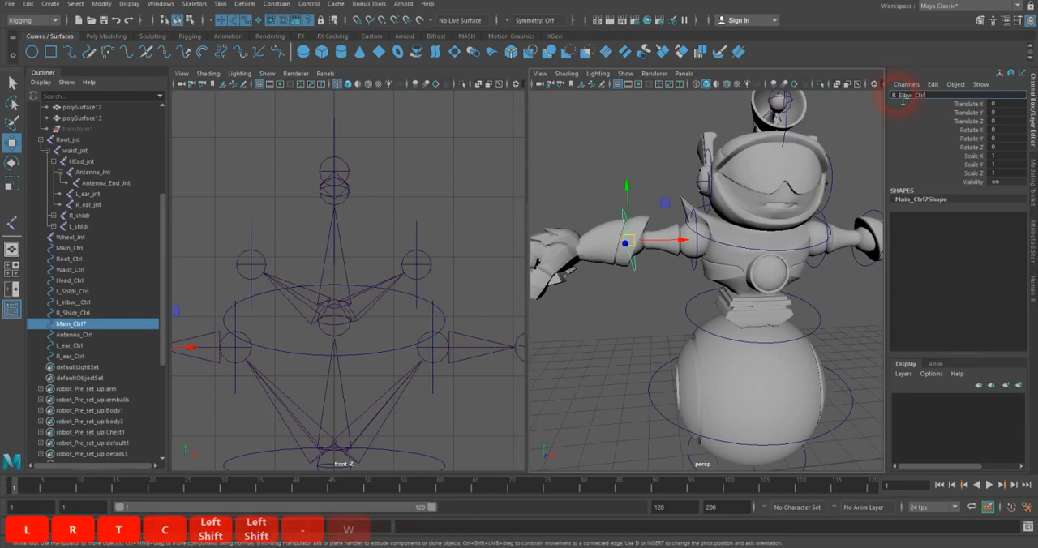
key(Return)
Step: Save the scene with Increment and Save, continuing past the student version notice
scroll(355, 295, down, 4)
alt+middle_drag(377, 297, 393, 251)
click(12, 84)
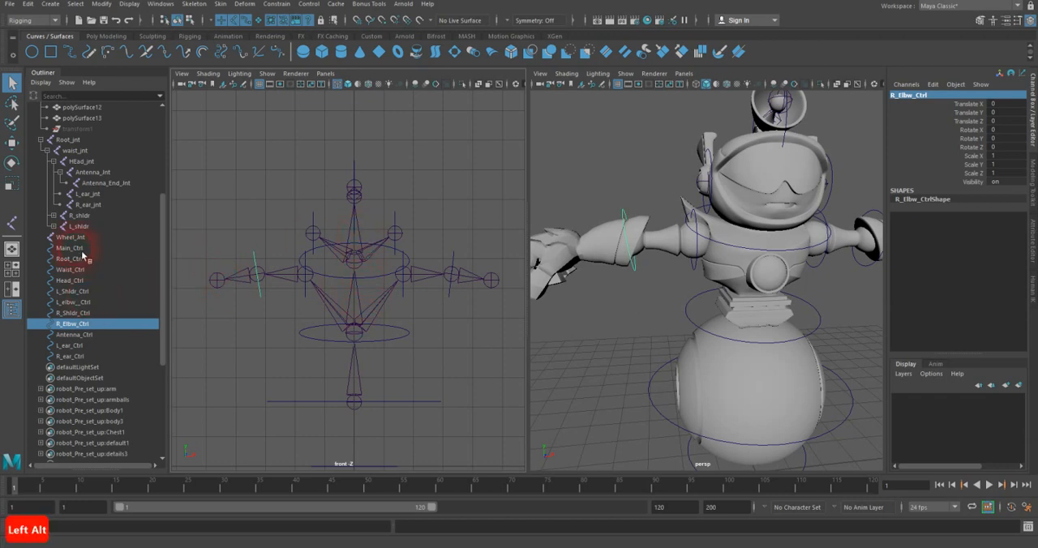
click(10, 5)
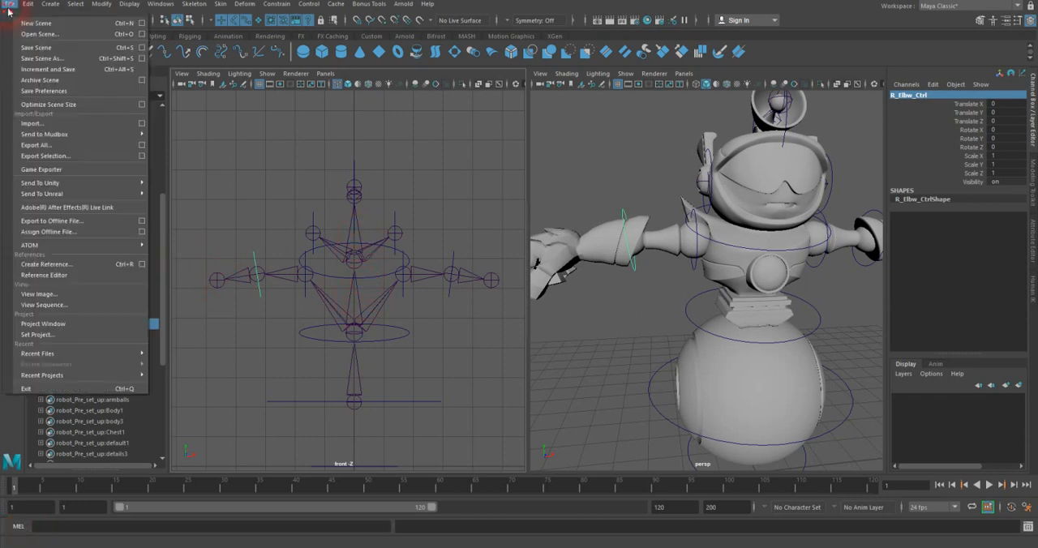
click(40, 69)
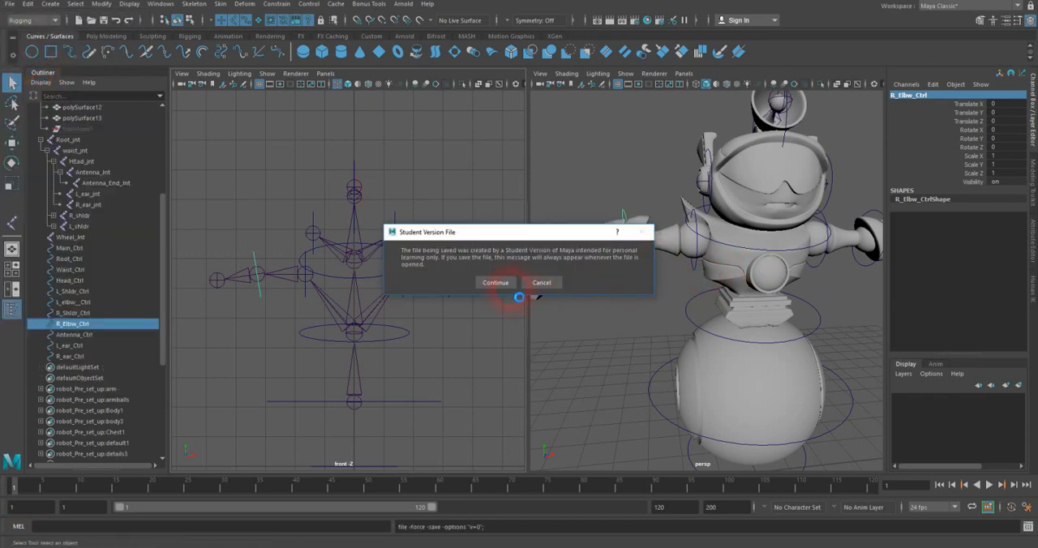
click(496, 282)
Step: Hide polygons in the perspective view, leaving the joints and control curves displayed
scroll(648, 299, down, 6)
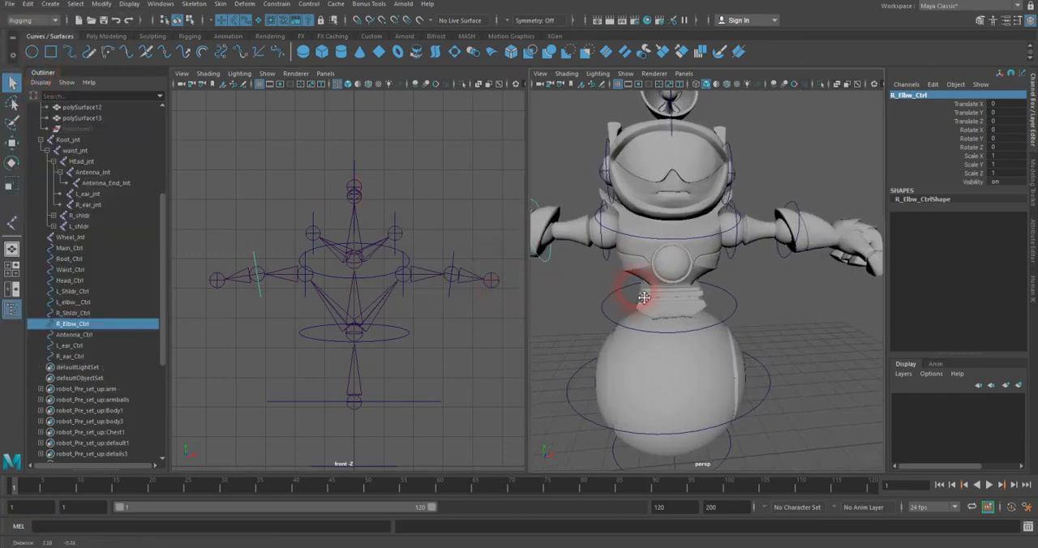
alt+drag(637, 290, 746, 291)
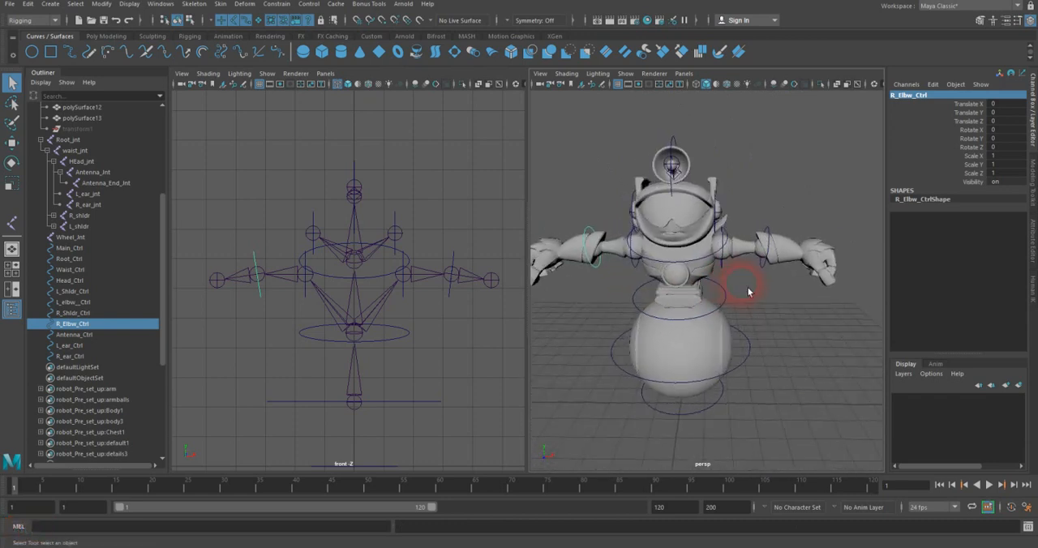
alt+middle_drag(742, 271, 722, 246)
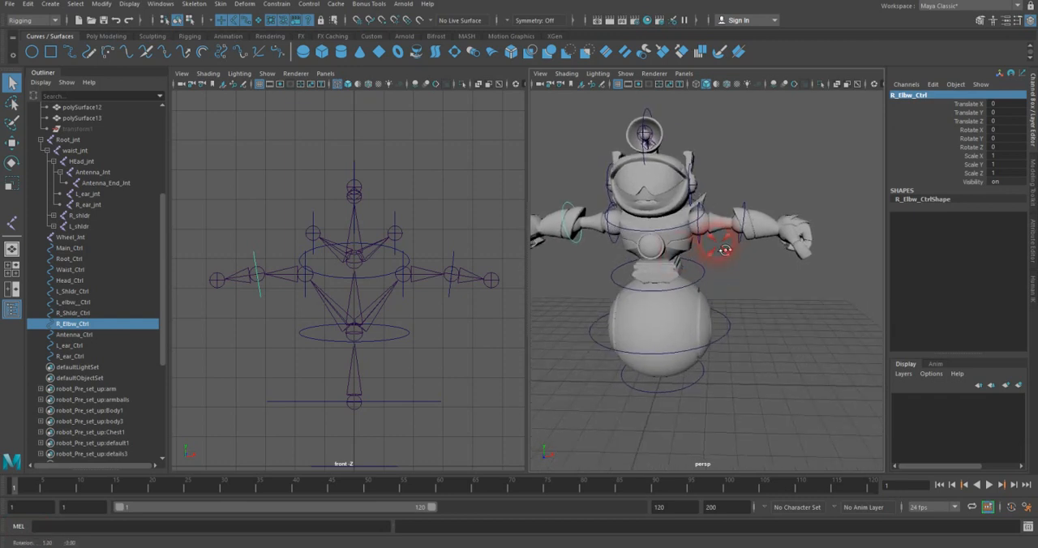
alt+right_drag(402, 328, 486, 270)
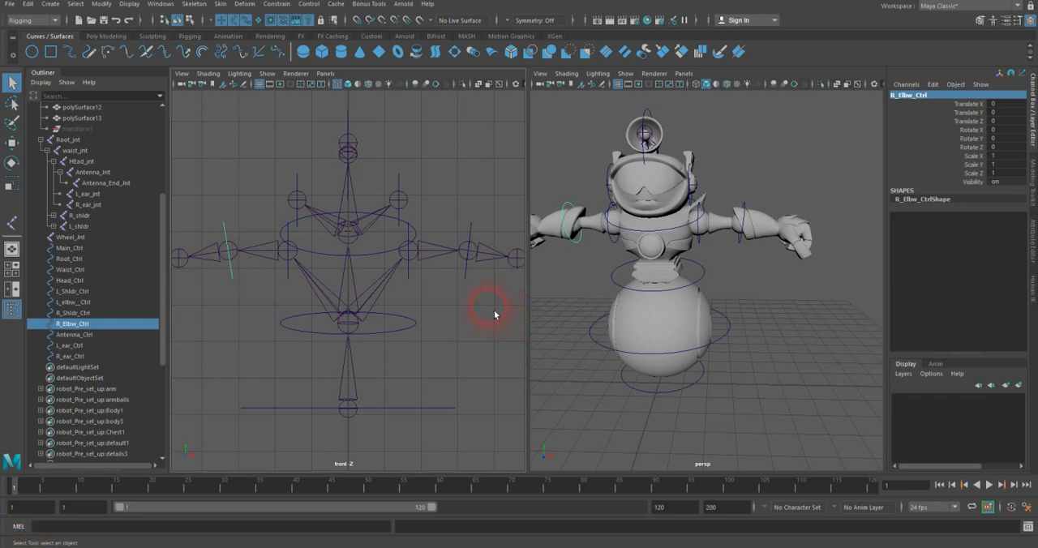
alt+drag(758, 271, 737, 261)
alt+right_drag(737, 261, 754, 276)
mouse_move(753, 275)
alt+mouse_down()
mouse_move(764, 275)
mouse_move(756, 274)
alt+mouse_up()
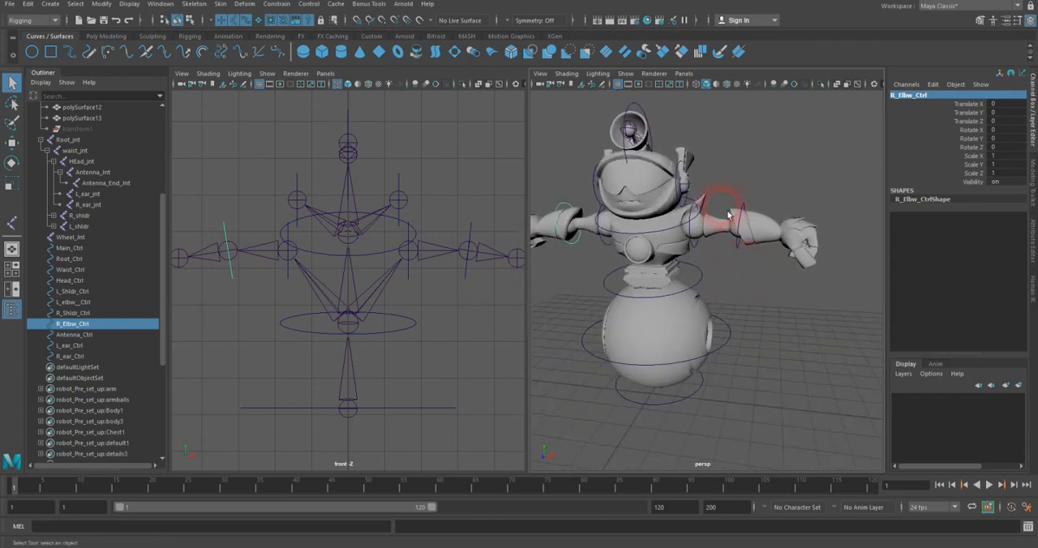
click(623, 73)
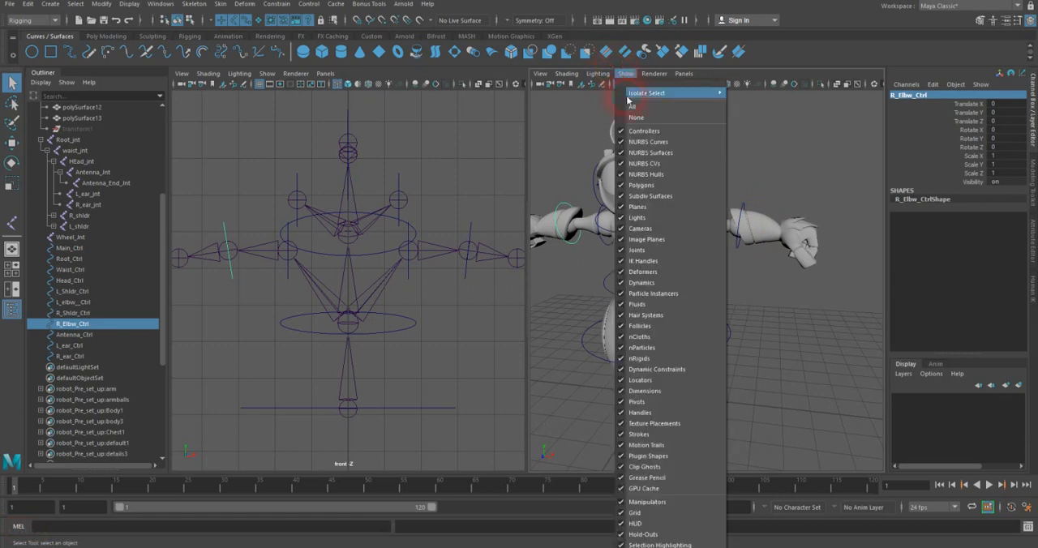
click(640, 185)
Step: Parent-constrain the left elbow joint to L_elbw__Ctrl with Maintain offset on, Translate off and Rotate set to All
scroll(731, 264, down, 3)
alt+right_drag(730, 263, 803, 238)
alt+middle_drag(803, 239, 778, 271)
alt+right_drag(778, 270, 788, 277)
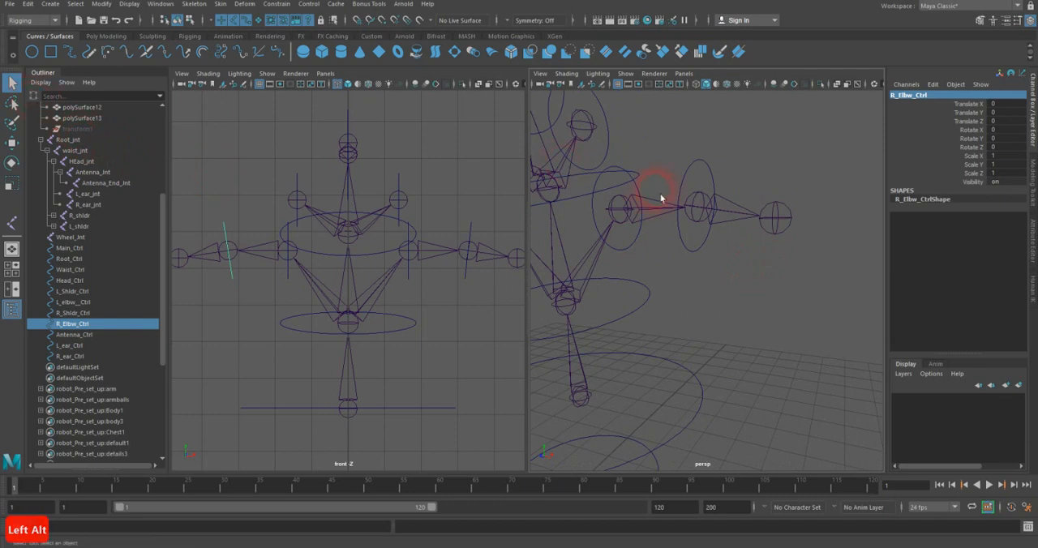
click(715, 191)
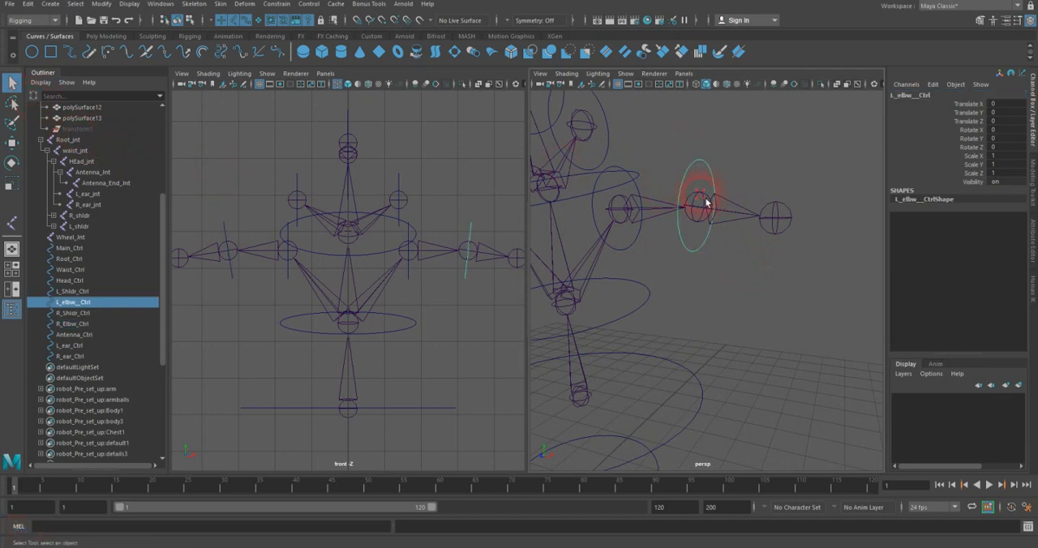
shift+click(707, 204)
shift+click(691, 171)
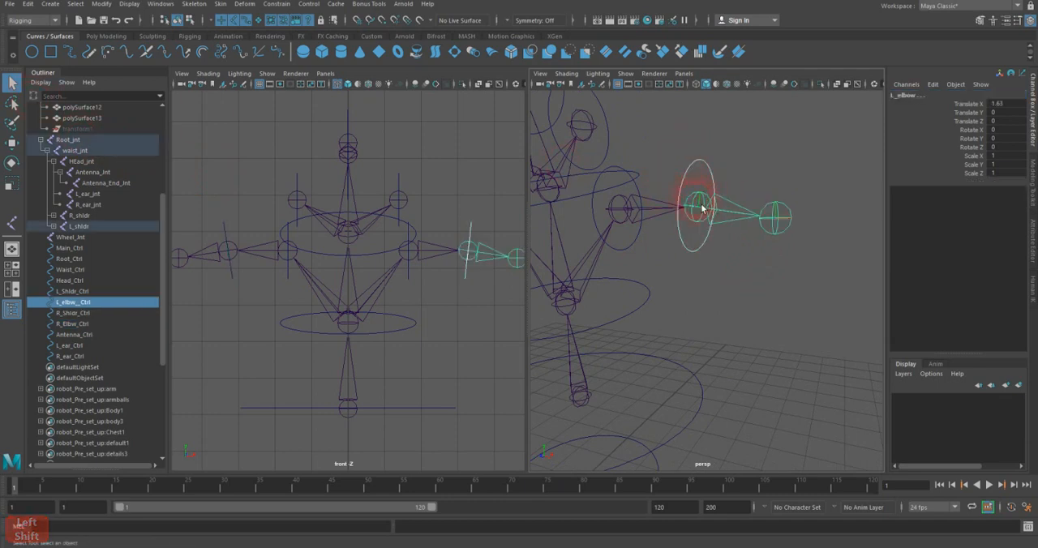
click(277, 4)
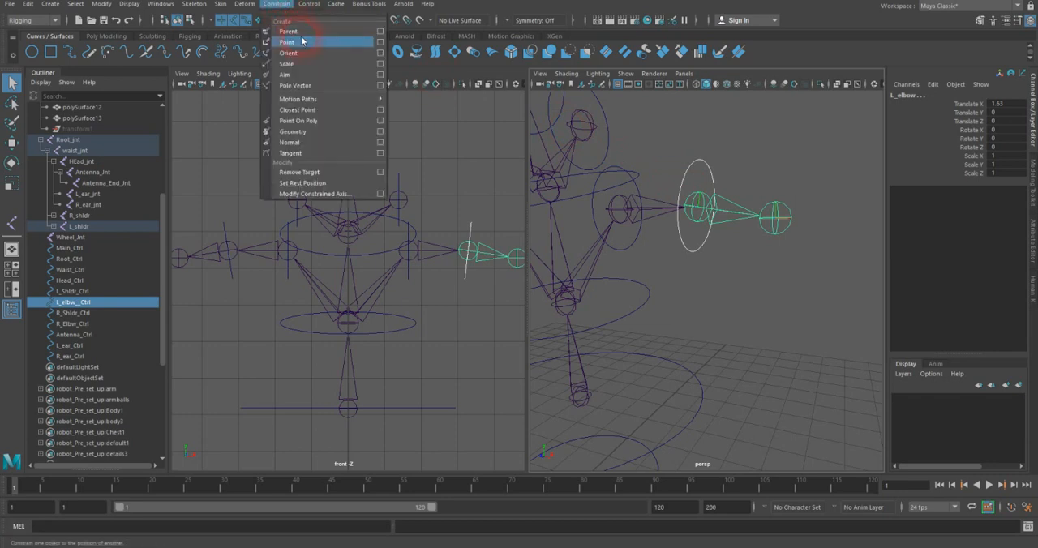
click(380, 30)
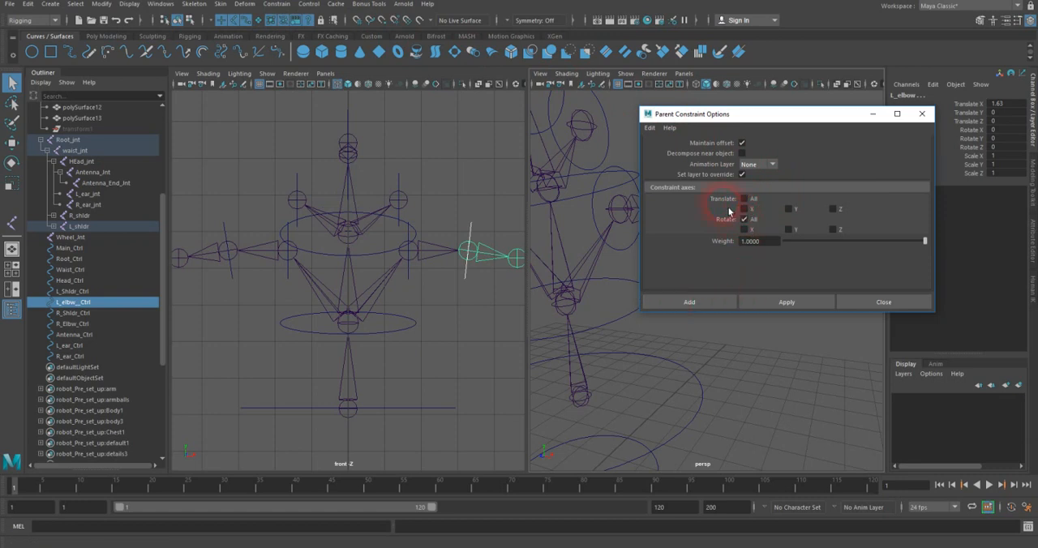
drag(735, 119, 252, 274)
click(212, 453)
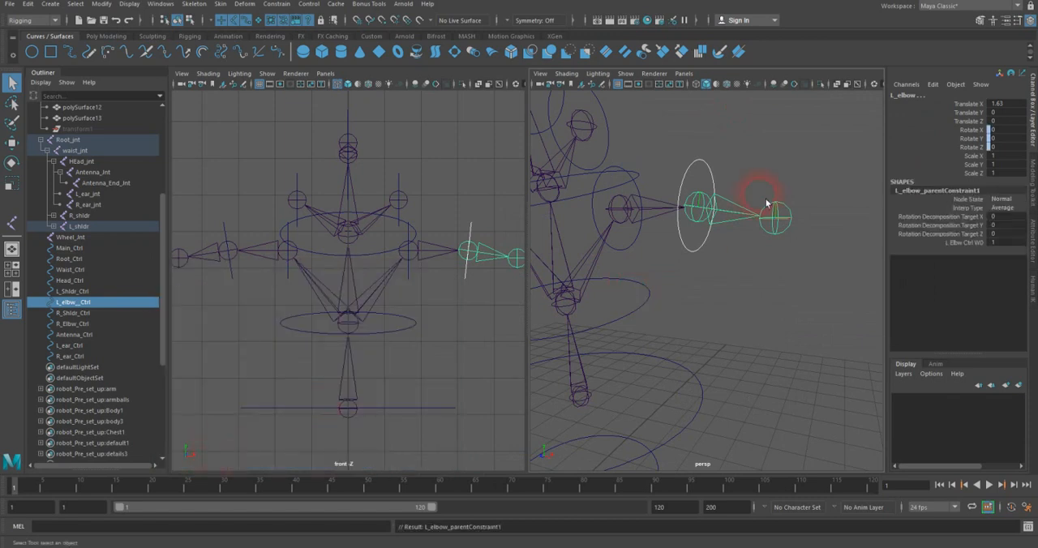
Step: Test the left elbow control by rotating and moving it, undoing each transform
click(728, 177)
click(702, 180)
key(e)
drag(715, 166, 740, 177)
key(ctrl+z)
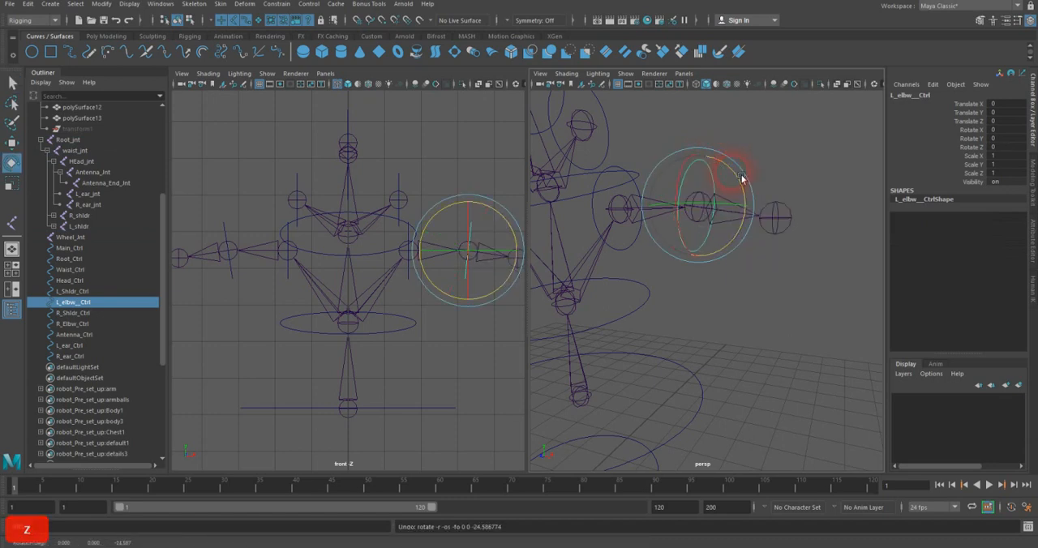
key(w)
drag(709, 209, 706, 164)
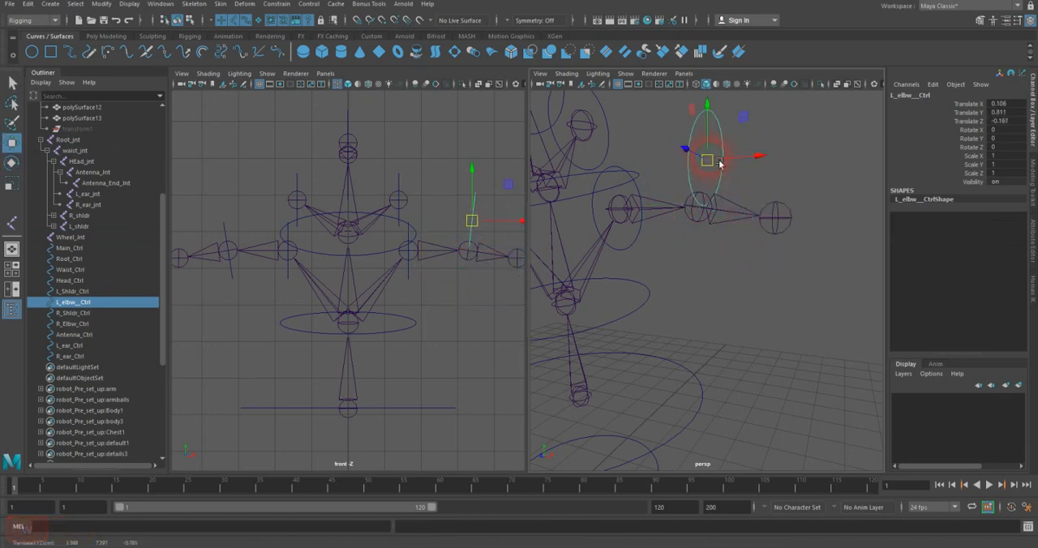
key(ctrl+z)
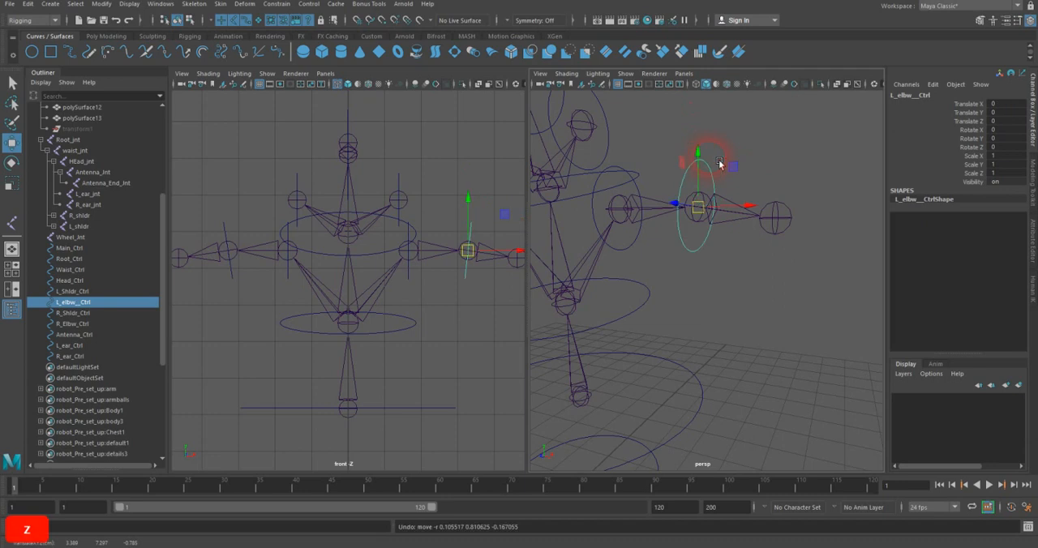
Step: Parent-constrain the L_shldr joint to L_Shldr_Ctrl with Maintain offset on, Translate off and Rotate set to All
alt+drag(689, 211, 722, 224)
click(658, 240)
click(699, 208)
click(12, 85)
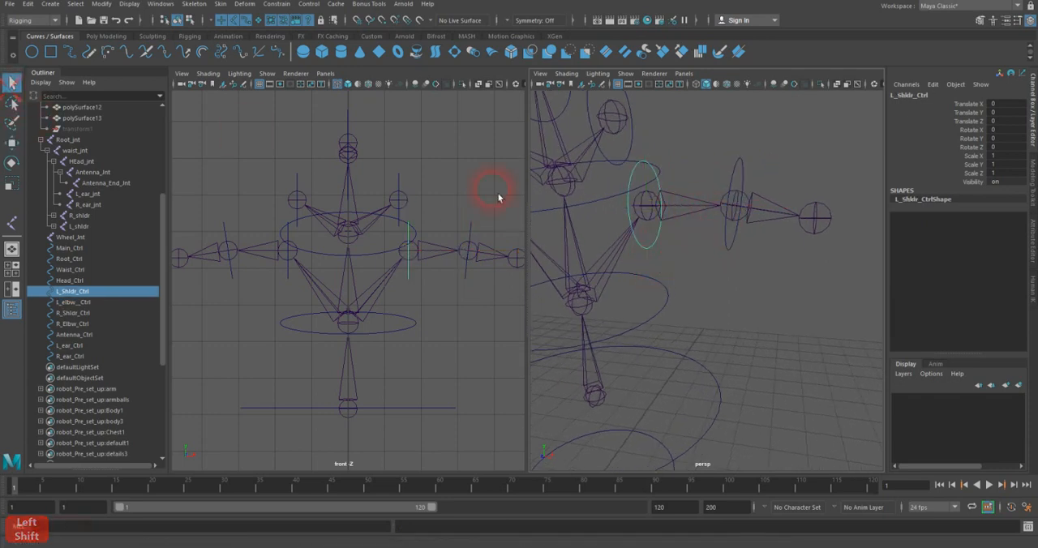
shift+click(635, 226)
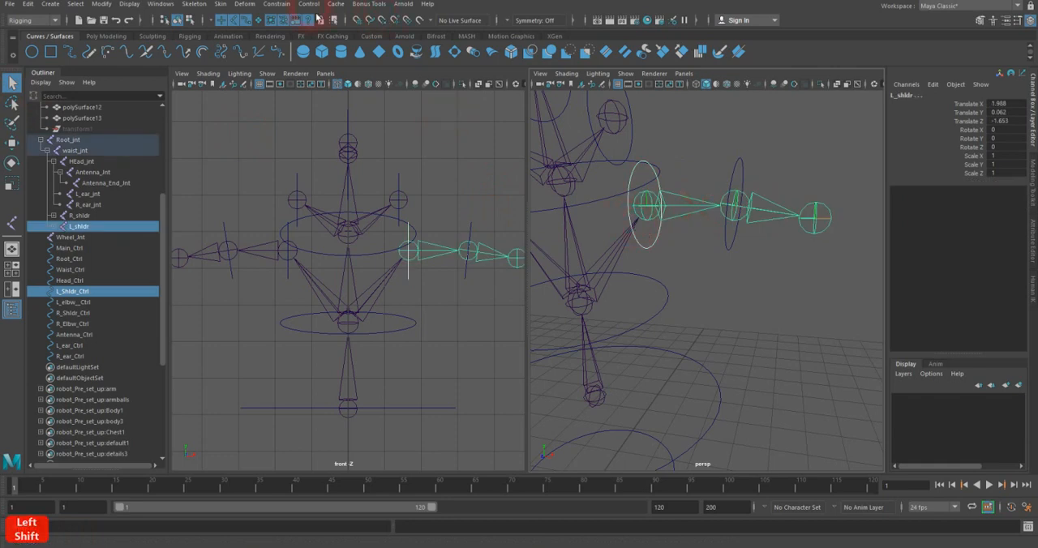
click(276, 5)
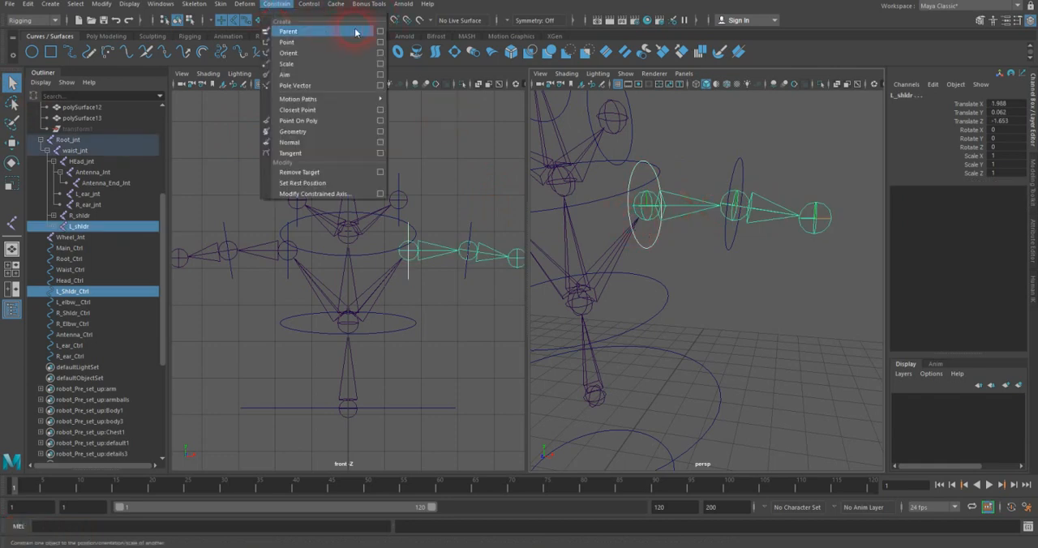
click(381, 31)
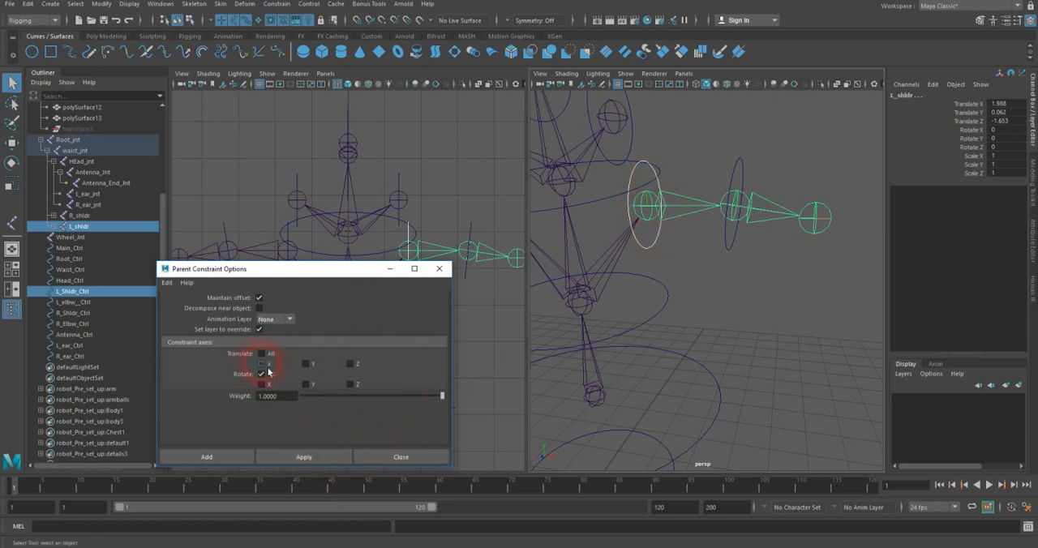
click(572, 232)
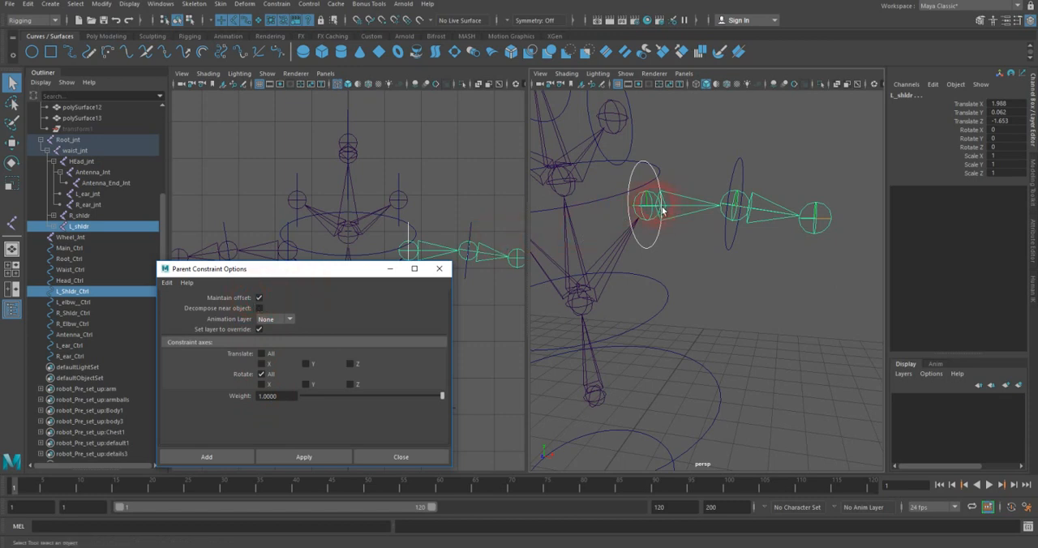
click(335, 459)
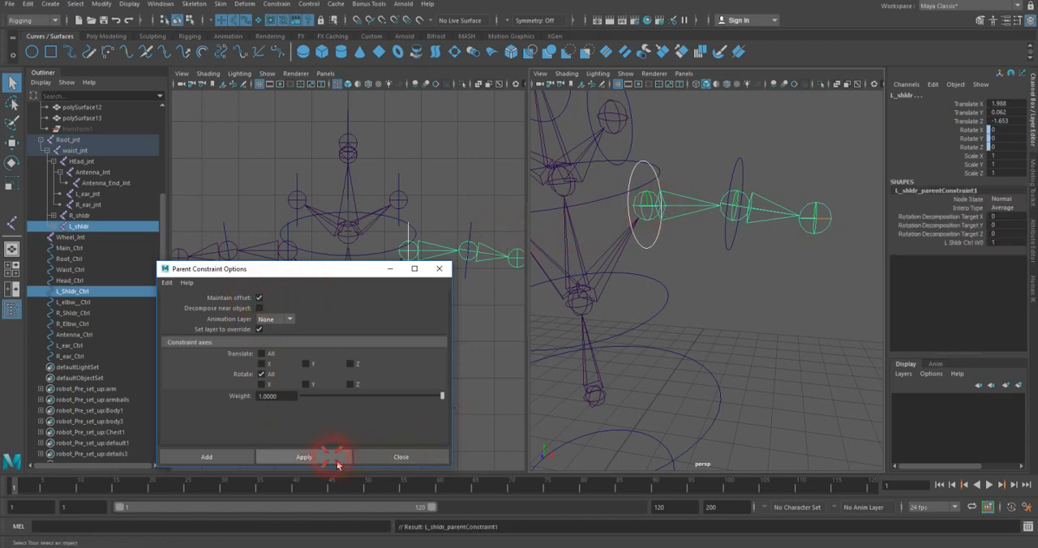
Step: Parent-constrain the left ear joint to L_ear_Ctrl in the enlarged perspective view, rotation only with offset maintained
alt+drag(657, 236, 706, 243)
key(space)
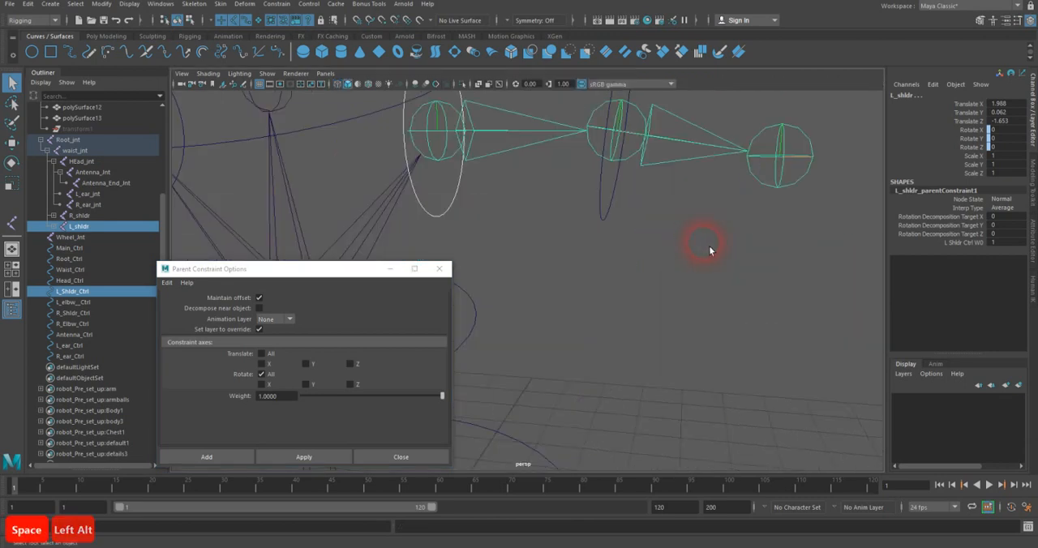
alt+drag(576, 213, 652, 338)
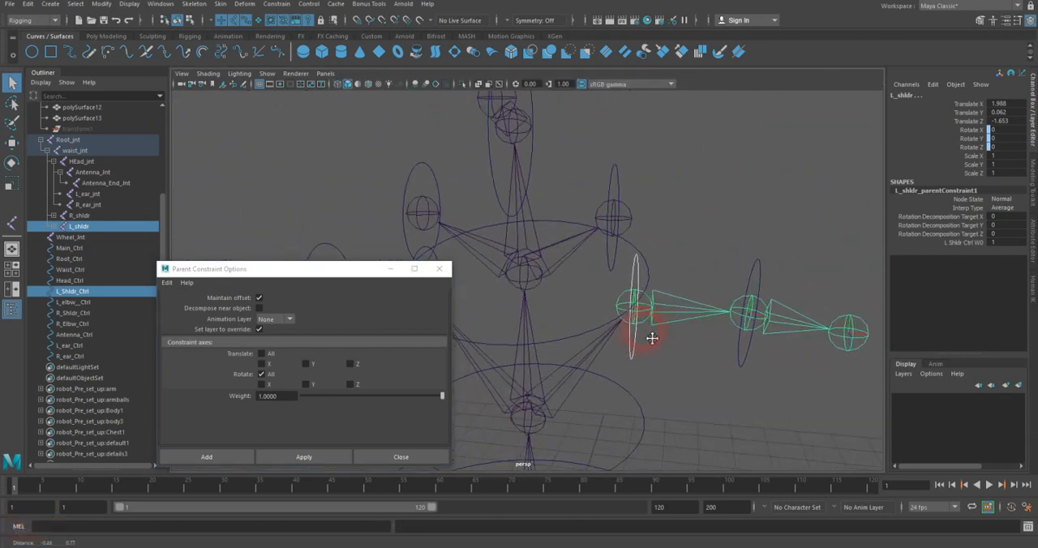
alt+middle_drag(651, 338, 654, 338)
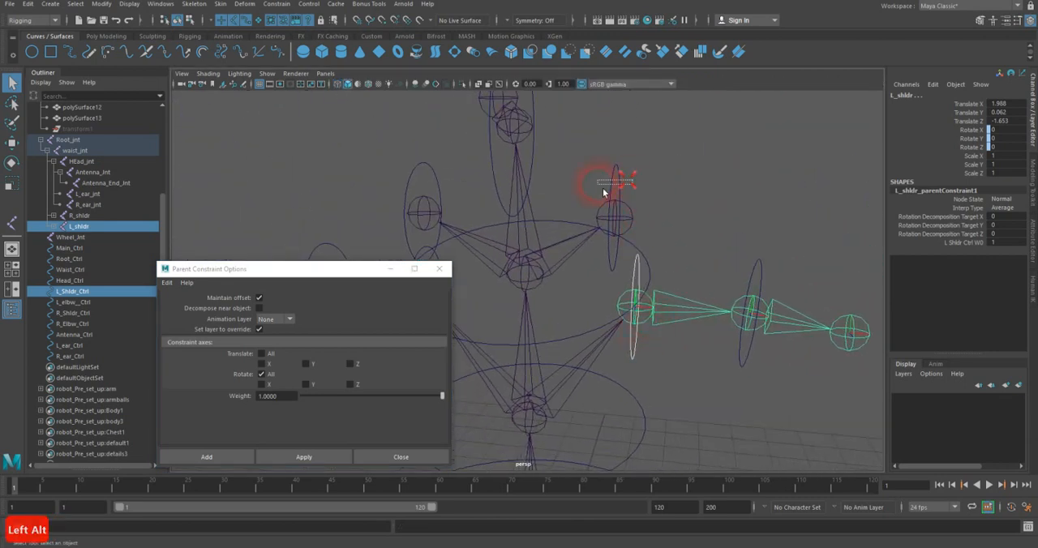
click(620, 214)
shift+click(613, 221)
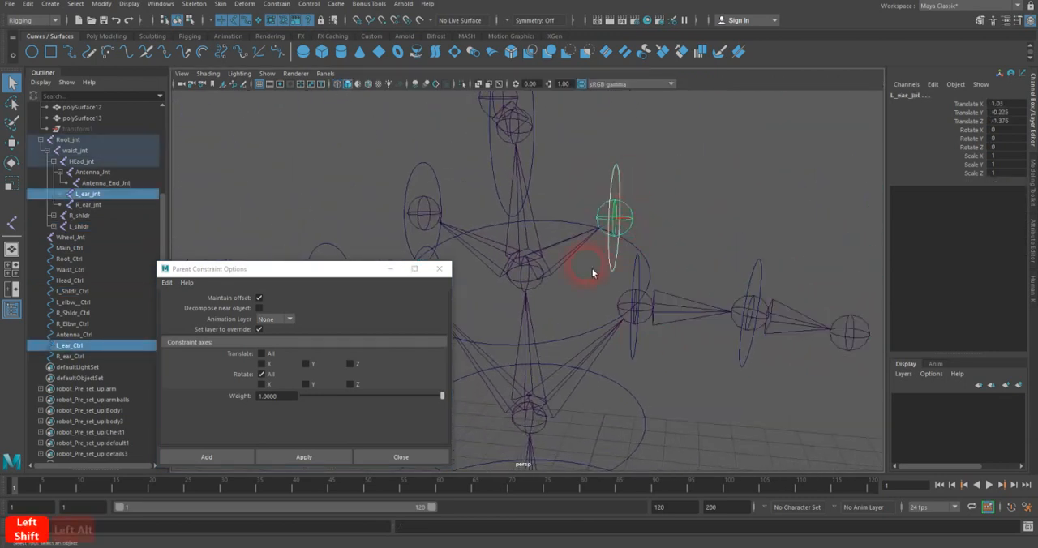
click(345, 456)
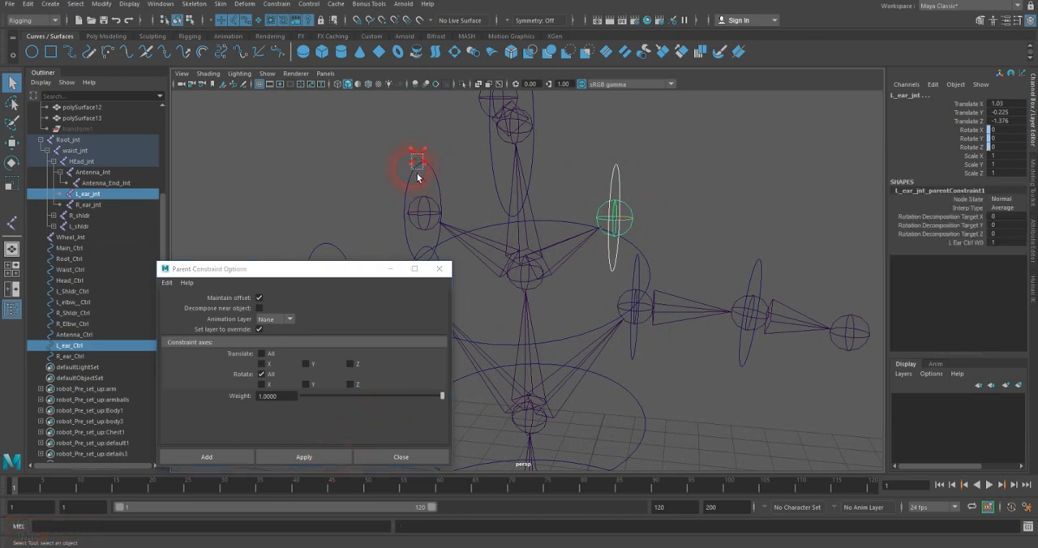
Step: Parent-constrain the right ear joint to R_ear_Ctrl with the same rotation-only, maintained-offset settings
click(413, 167)
shift+click(424, 217)
click(322, 458)
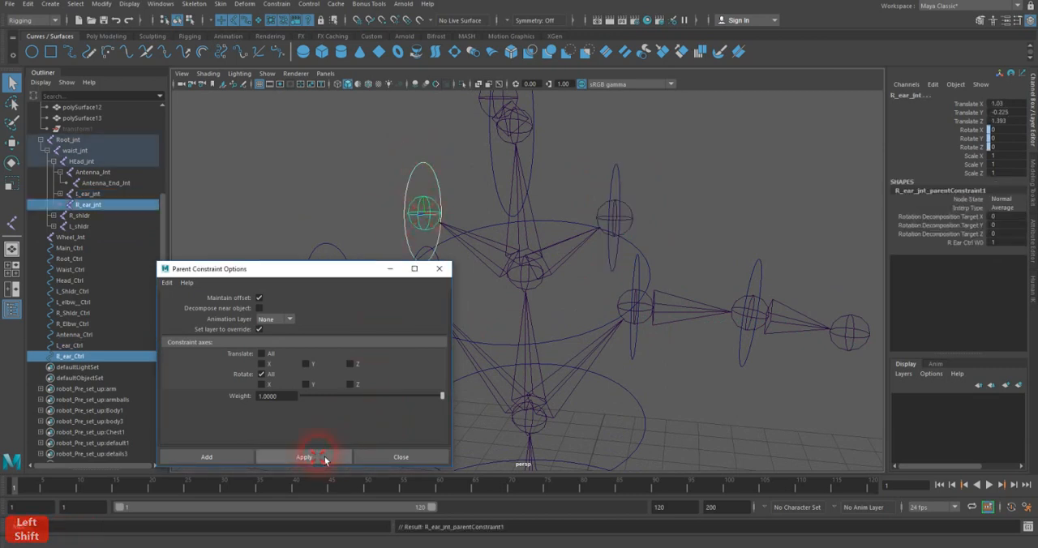
Step: Parent-constrain the antenna joint to Antenna_Ctrl, rotation only with offset maintained
alt+shift+middle_drag(562, 117, 559, 158)
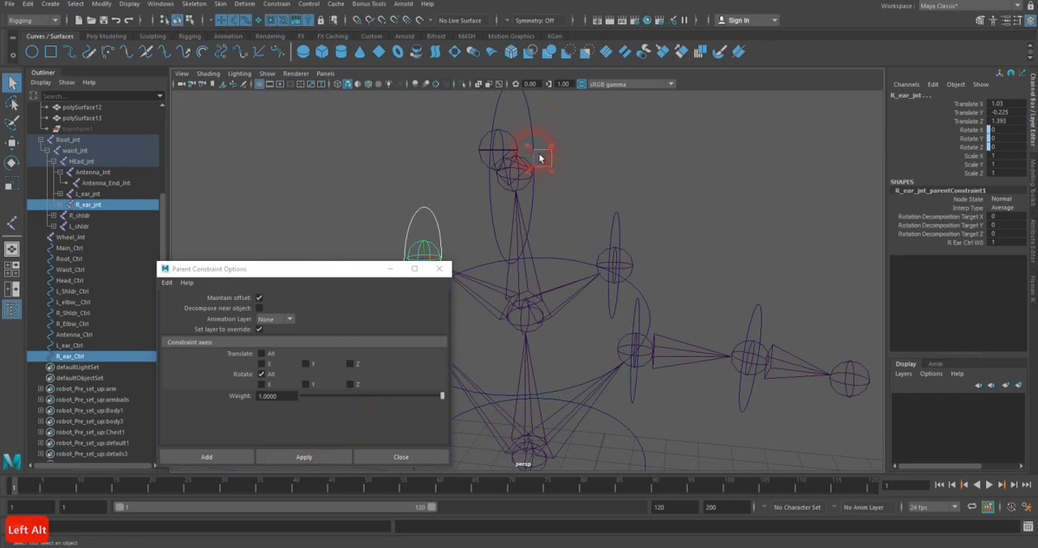
click(533, 183)
shift+click(525, 181)
click(302, 458)
Step: Parent-constrain the HEad_jnt joint to Head_Ctrl with the same rotation-only constraint settings
drag(558, 394, 559, 395)
shift+click(544, 326)
click(334, 457)
Step: Test R_Shldr_Ctrl by rotating it and undoing the rotation
drag(345, 271, 346, 213)
alt+drag(672, 215, 602, 237)
click(535, 297)
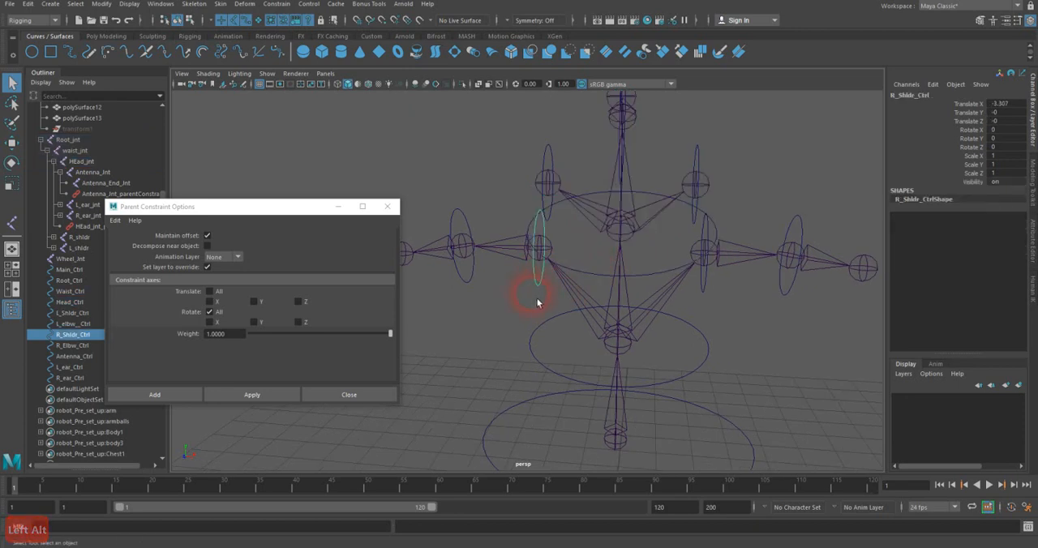
key(e)
mouse_move(582, 217)
mouse_down()
mouse_move(559, 202)
mouse_move(572, 213)
mouse_up()
key(ctrl+z)
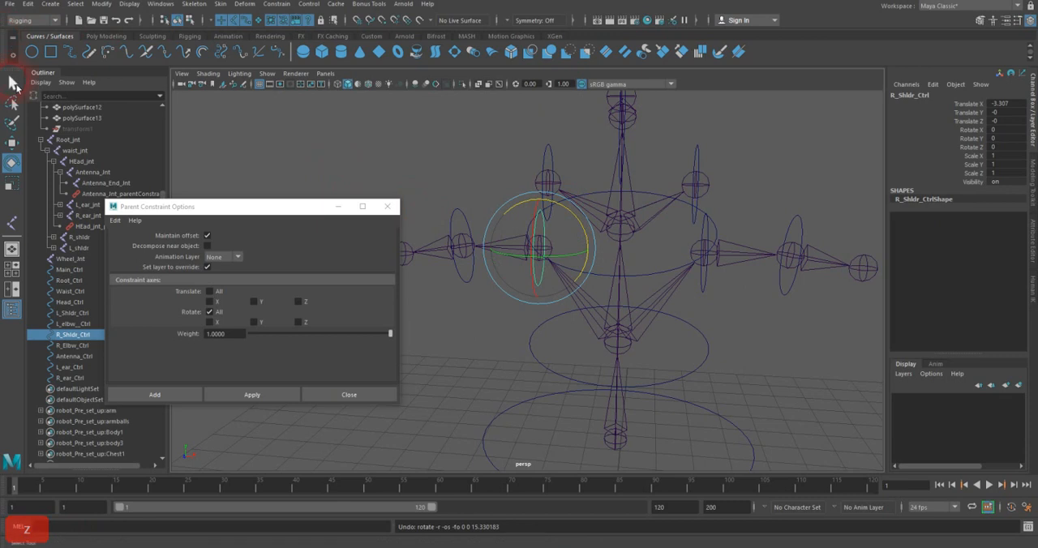
click(12, 82)
Step: Parent-constrain the R_shldr joint to R_Shldr_Ctrl, rotation only with offset maintained
shift+click(509, 255)
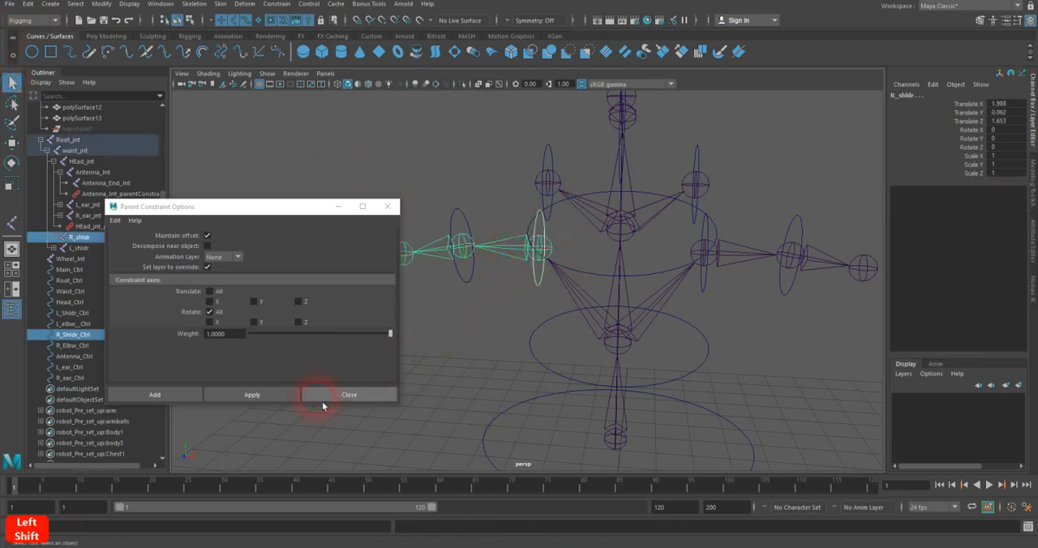
click(285, 397)
Step: Parent-constrain the right elbow joint to R_Elbw_Ctrl with the same rotation-only constraint settings
alt+middle_drag(575, 258, 625, 266)
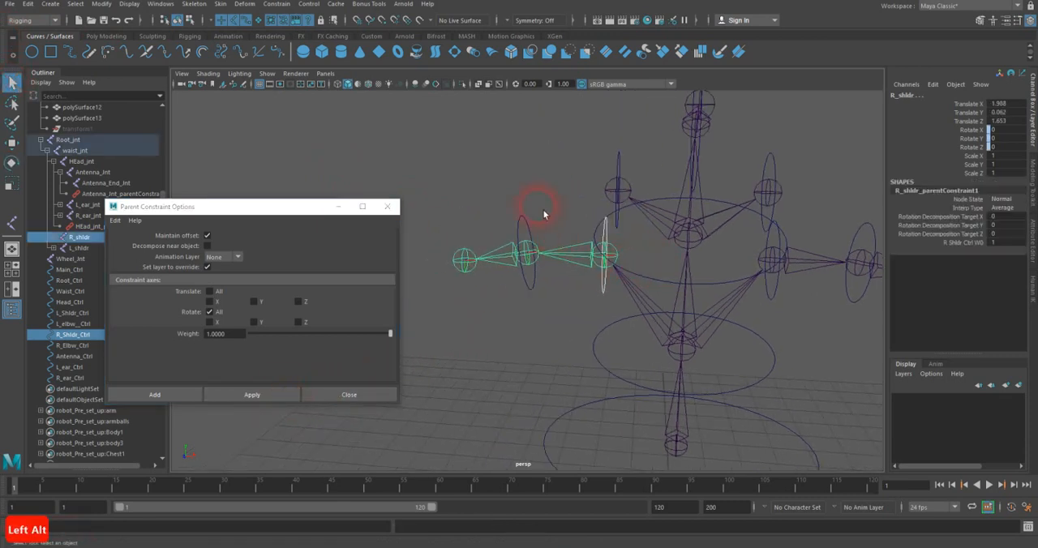
click(519, 225)
shift+click(508, 274)
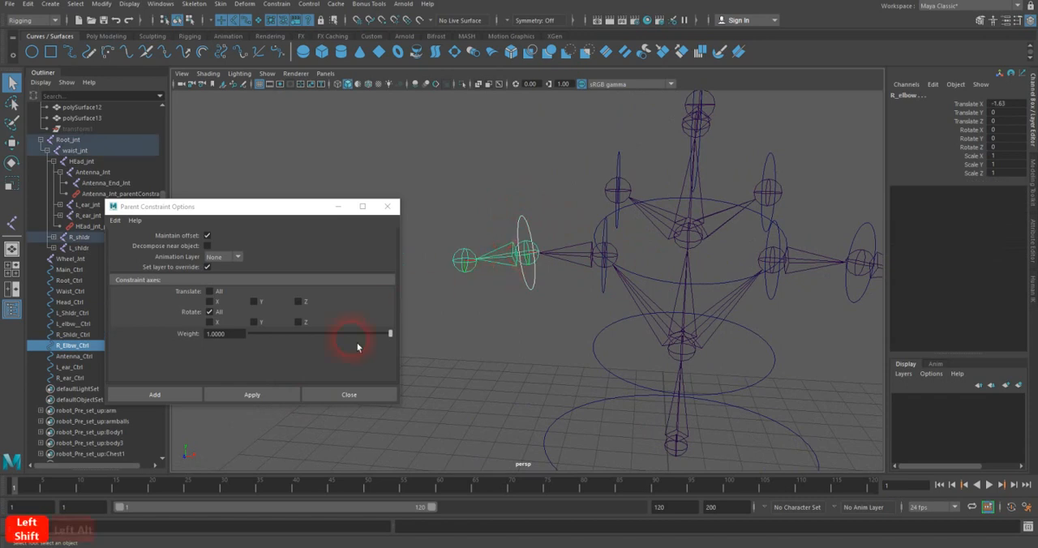
click(283, 395)
Step: Parent-constrain the waist_jnt joint to Waist_Ctrl, rotation only with offset maintained
click(694, 343)
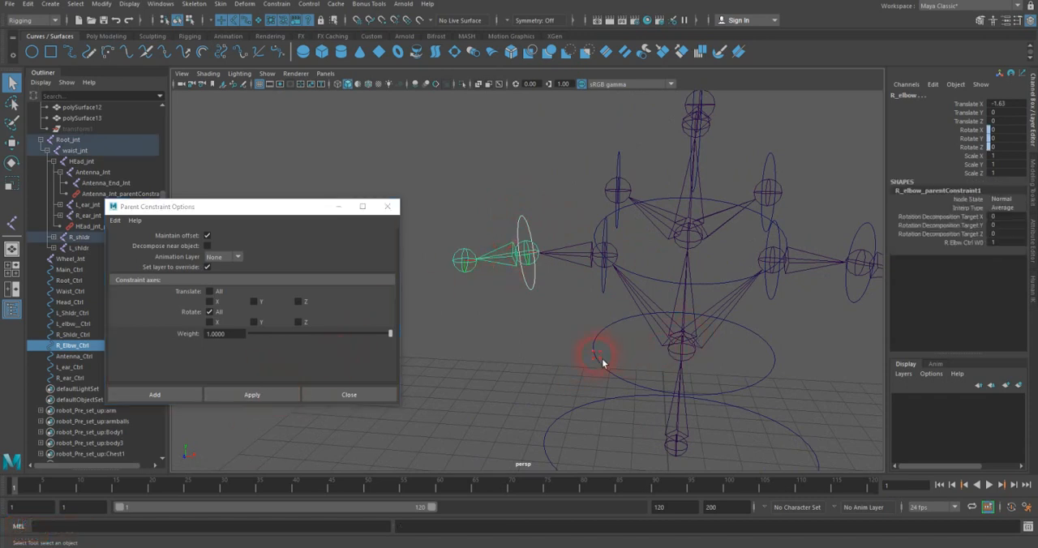
click(691, 354)
shift+click(693, 358)
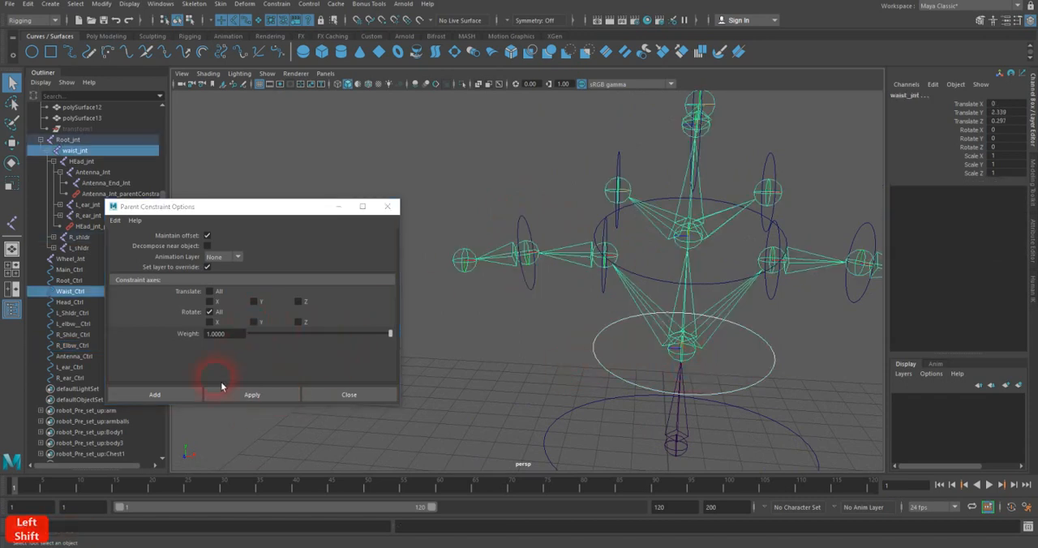
click(162, 396)
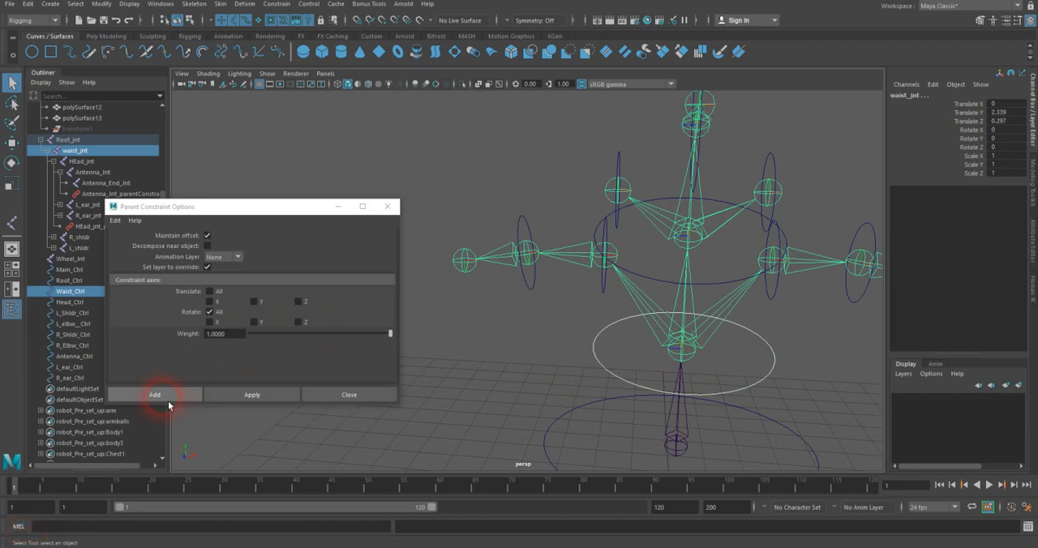
click(215, 397)
Step: Parent-constrain the Root_jnt joint to Root_Ctrl with Maintain offset on, Translate off and Rotate set to All
alt+middle_drag(598, 364, 593, 285)
alt+drag(594, 285, 572, 299)
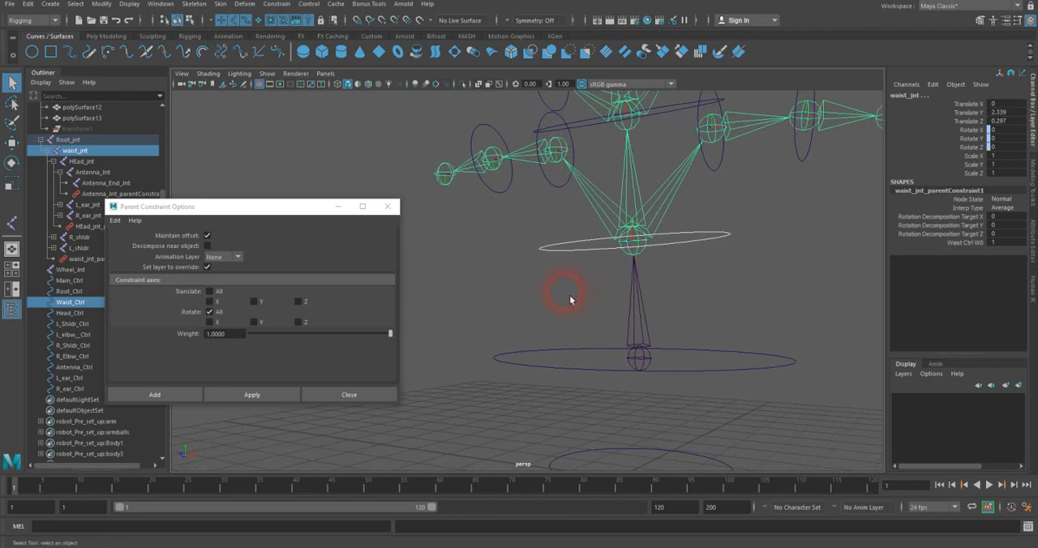
click(676, 369)
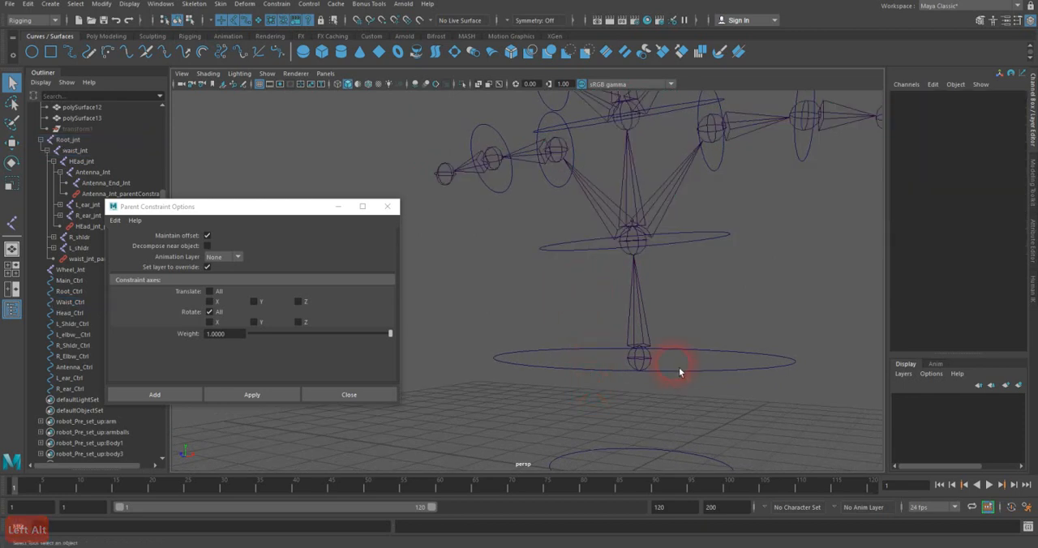
drag(602, 395, 595, 395)
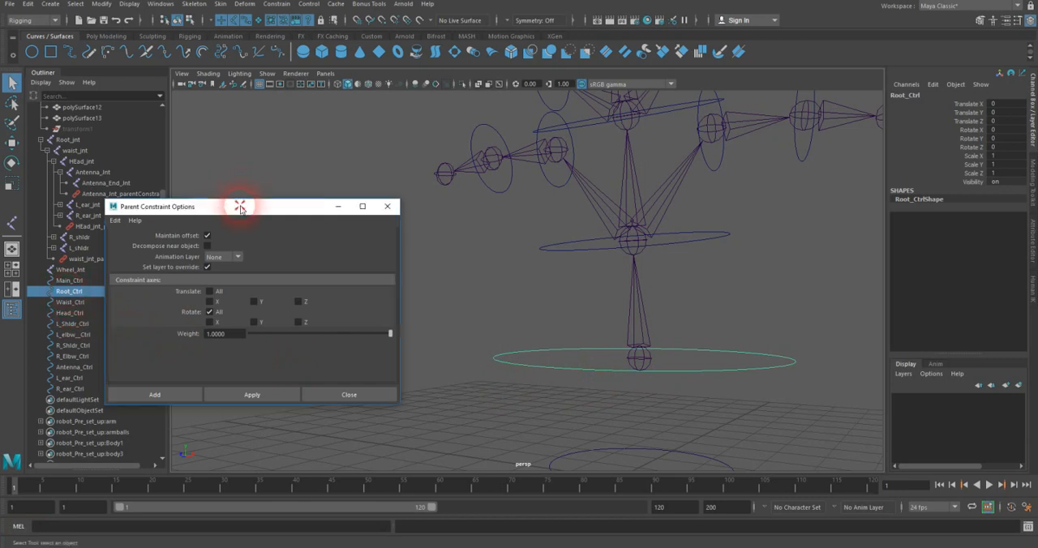
drag(241, 208, 293, 198)
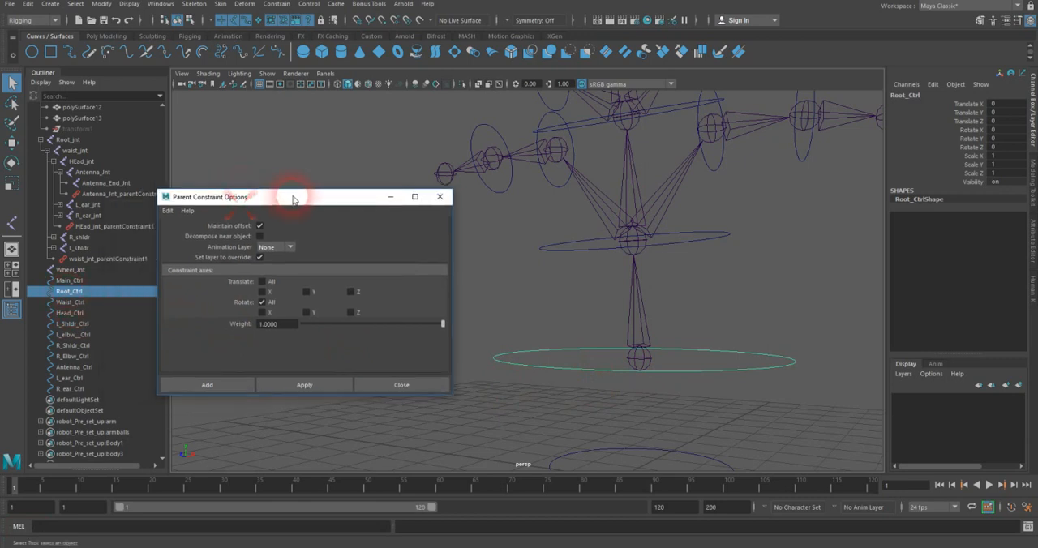
ctrl+click(68, 142)
click(302, 386)
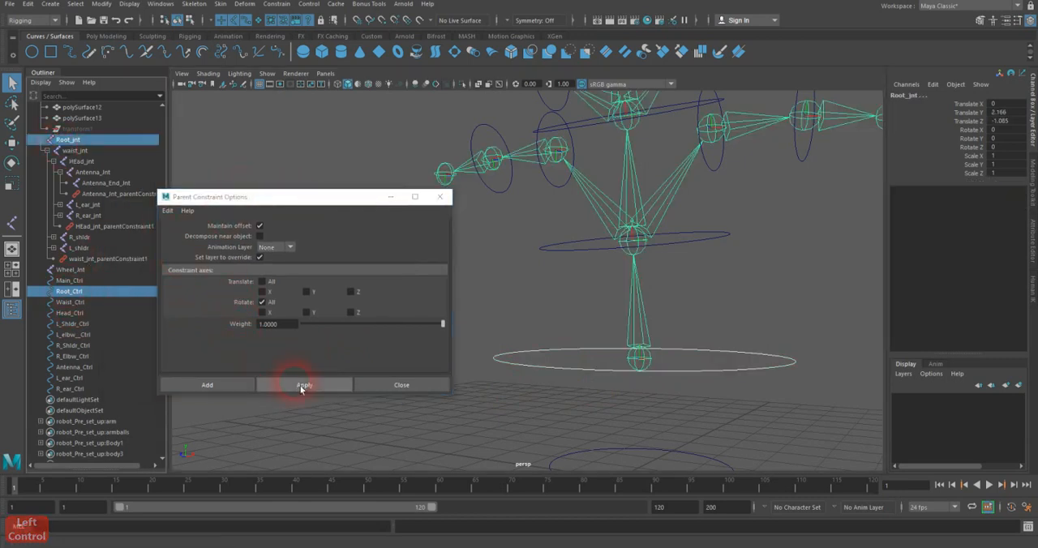
Step: Test L_Shldr_Ctrl by rotating it about Z twice, undoing each rotation, to see how the arm and elbow control behave
alt+drag(783, 298, 685, 365)
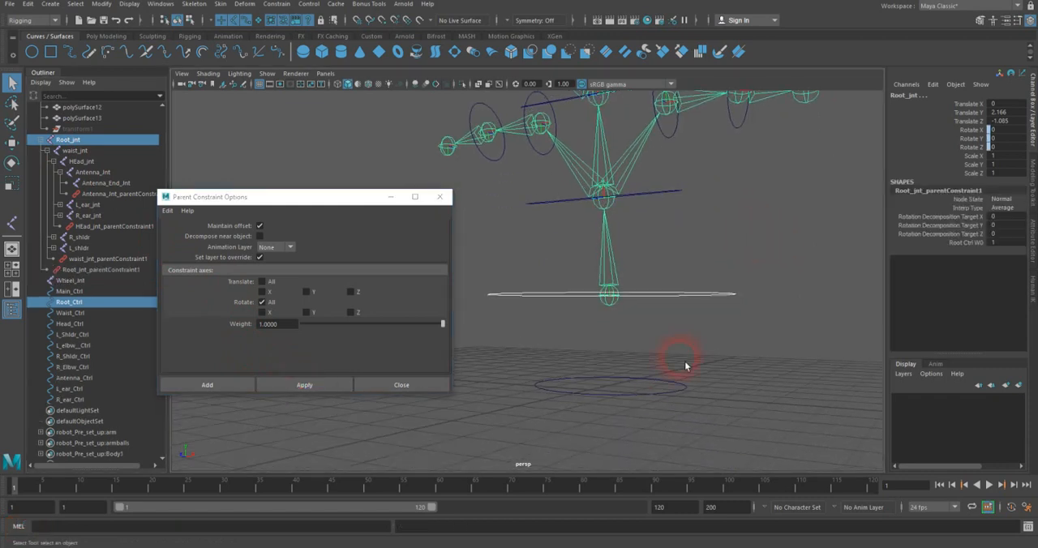
click(649, 402)
alt+drag(654, 414, 635, 360)
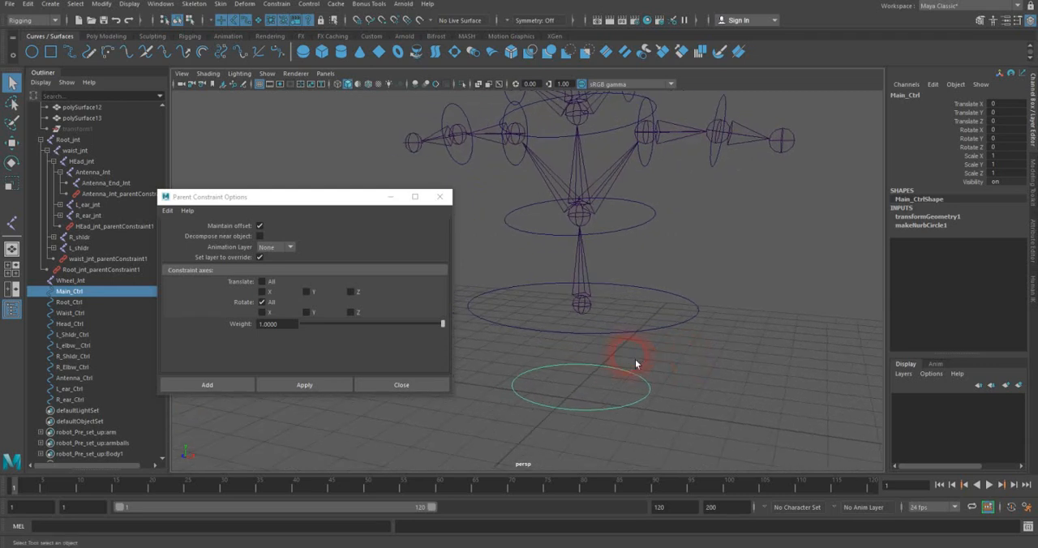
alt+drag(644, 273, 625, 317)
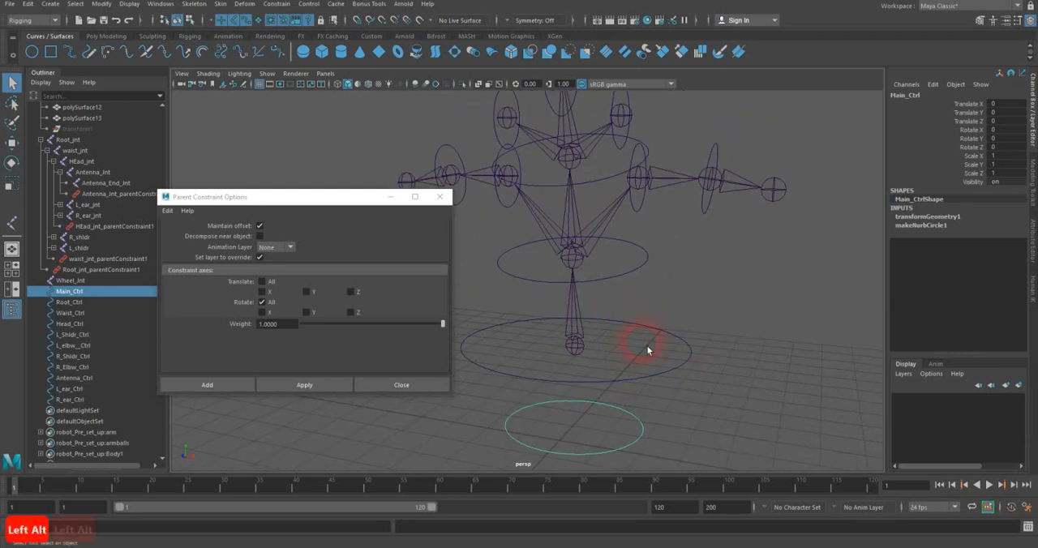
alt+drag(686, 299, 632, 326)
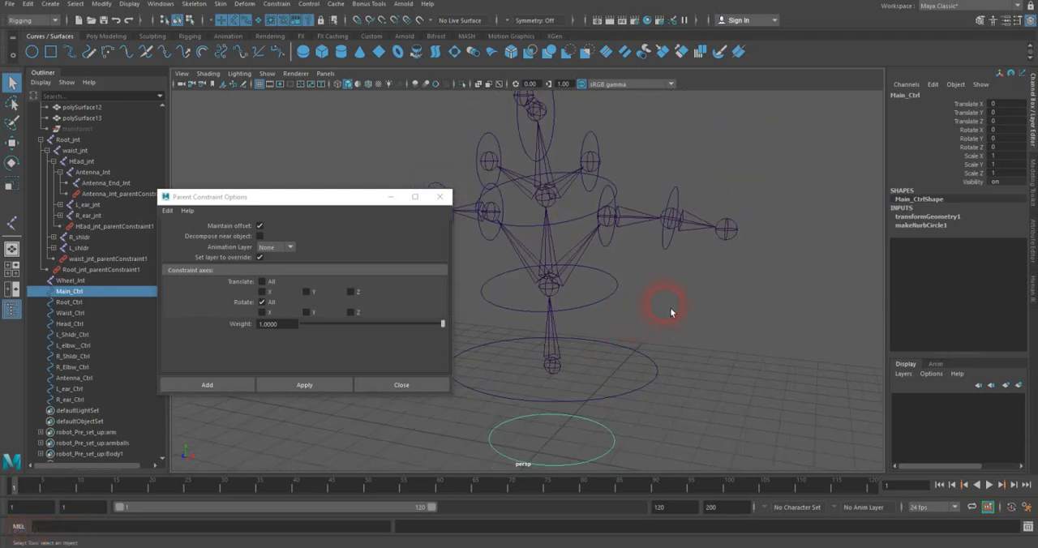
click(610, 258)
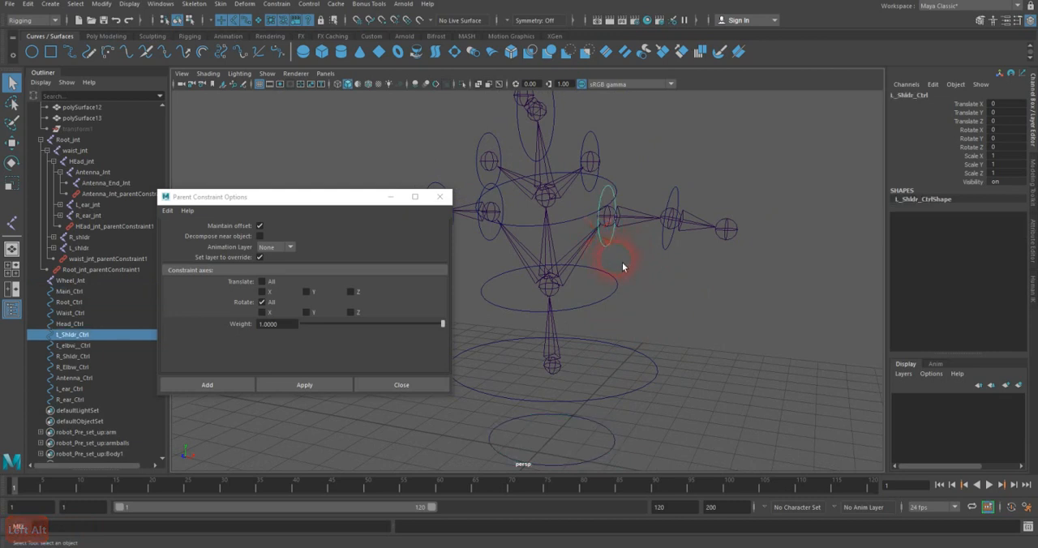
key(e)
drag(657, 189, 674, 213)
key(ctrl+z)
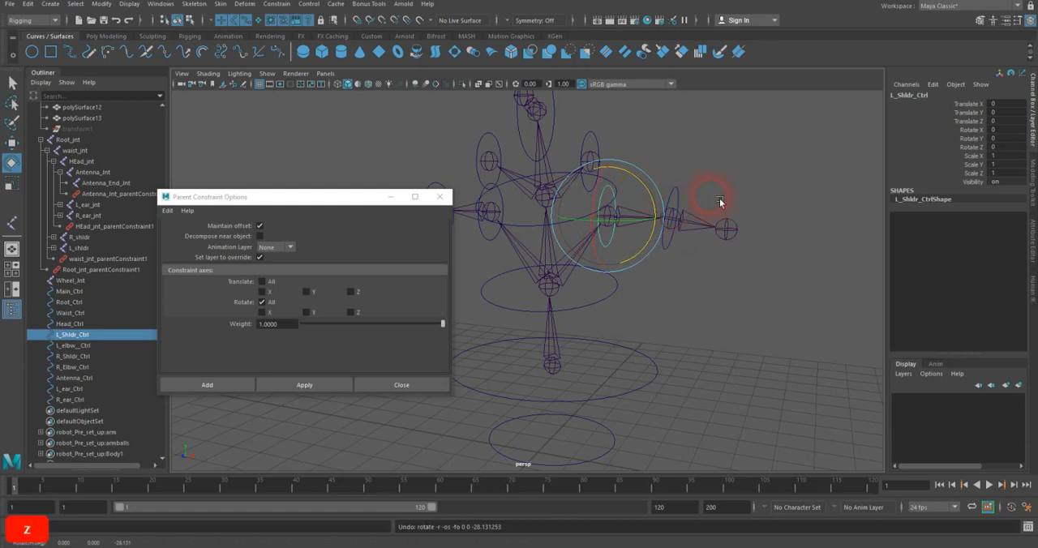
drag(660, 199, 653, 252)
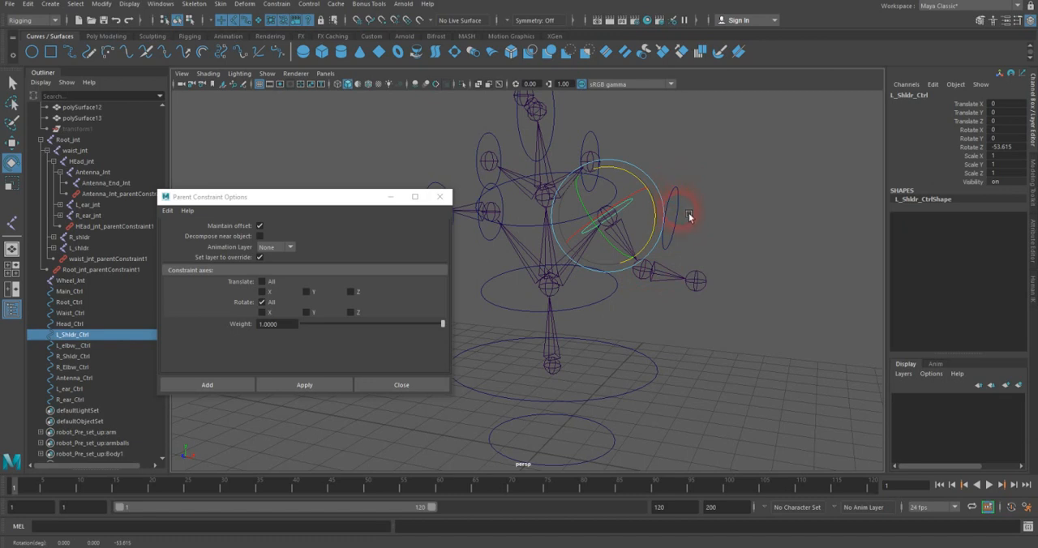
key(z)
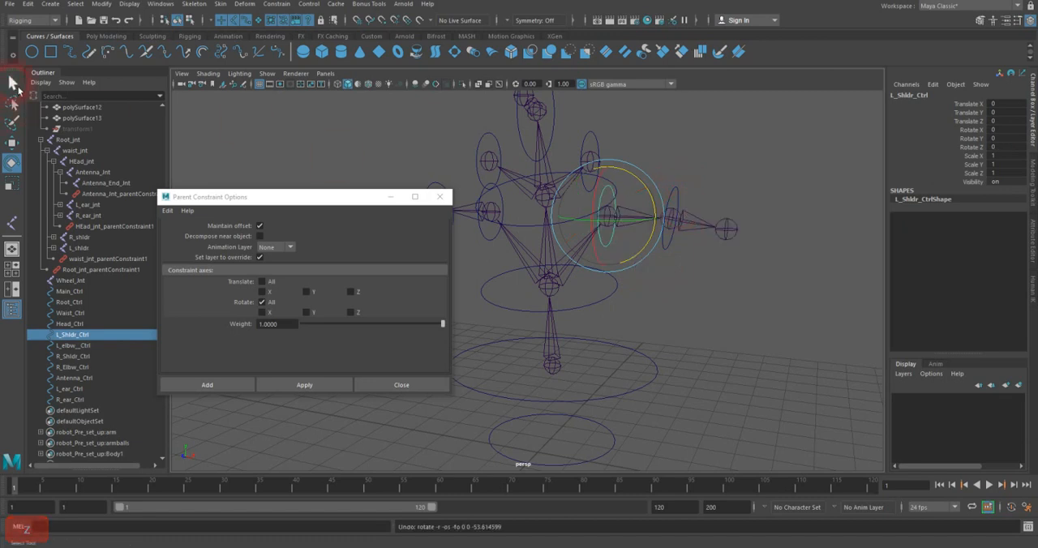
click(13, 82)
Step: Close the parent constraint options and parent L_elbw__Ctrl under L_Shldr_Ctrl
click(440, 196)
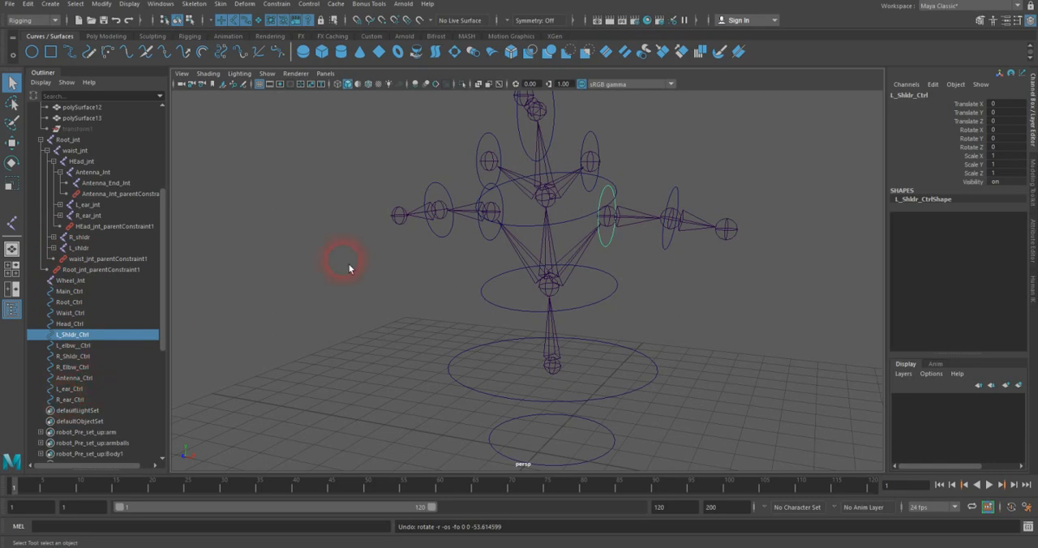
click(683, 245)
alt+drag(614, 166, 489, 195)
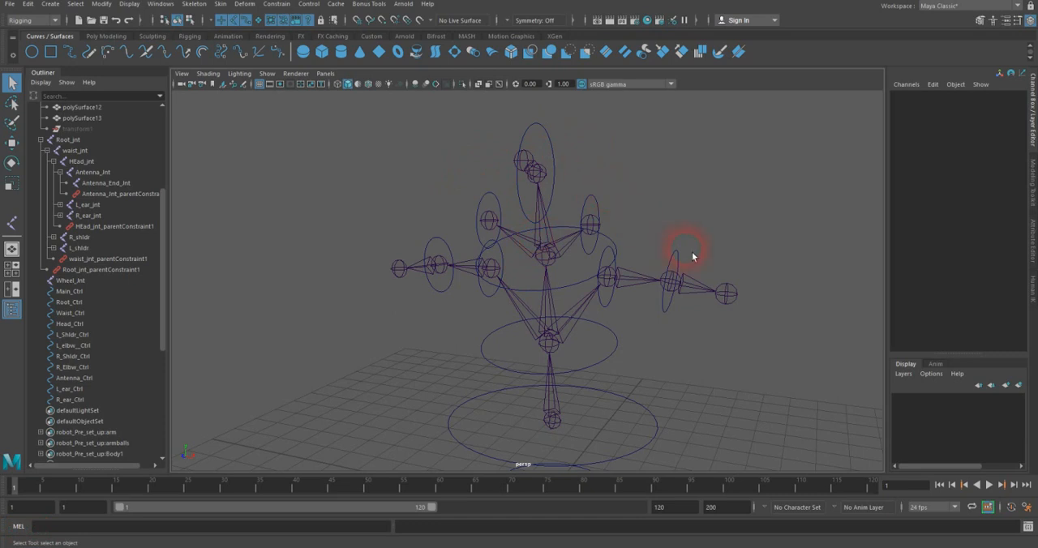
click(675, 272)
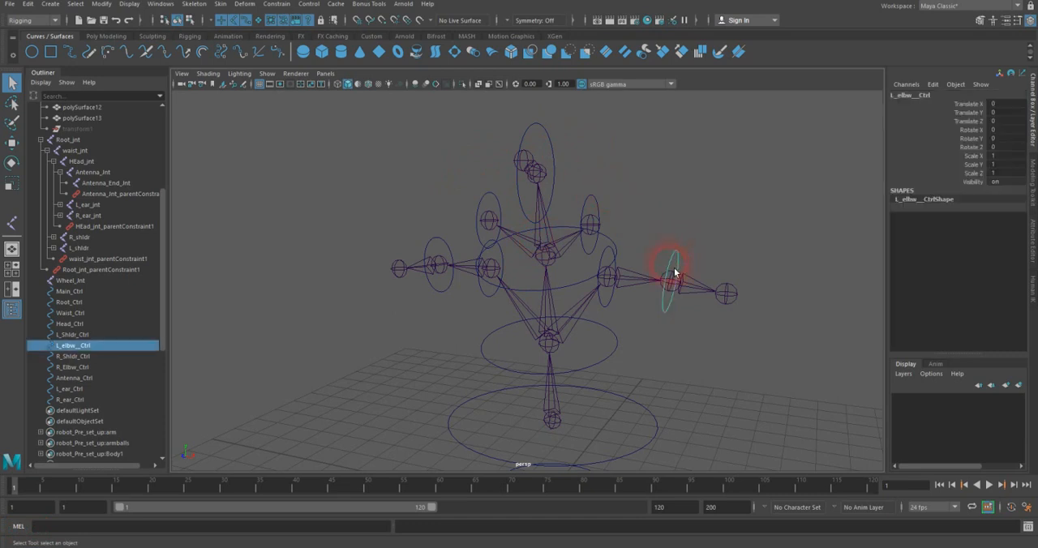
shift+click(608, 305)
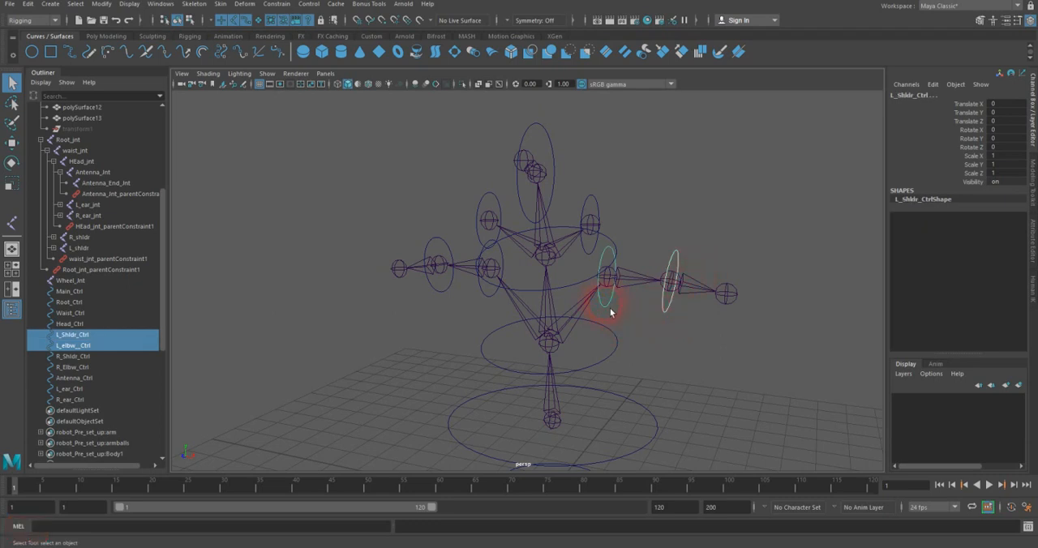
key(p)
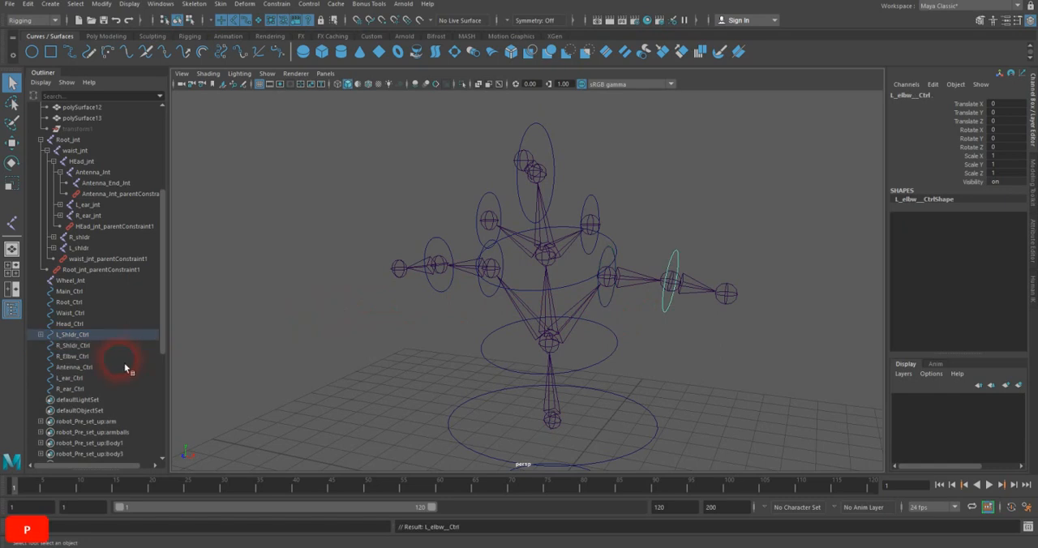
Step: Rotate L_Shldr_Ctrl to check that the elbow control follows it, and undo the rotation
click(615, 304)
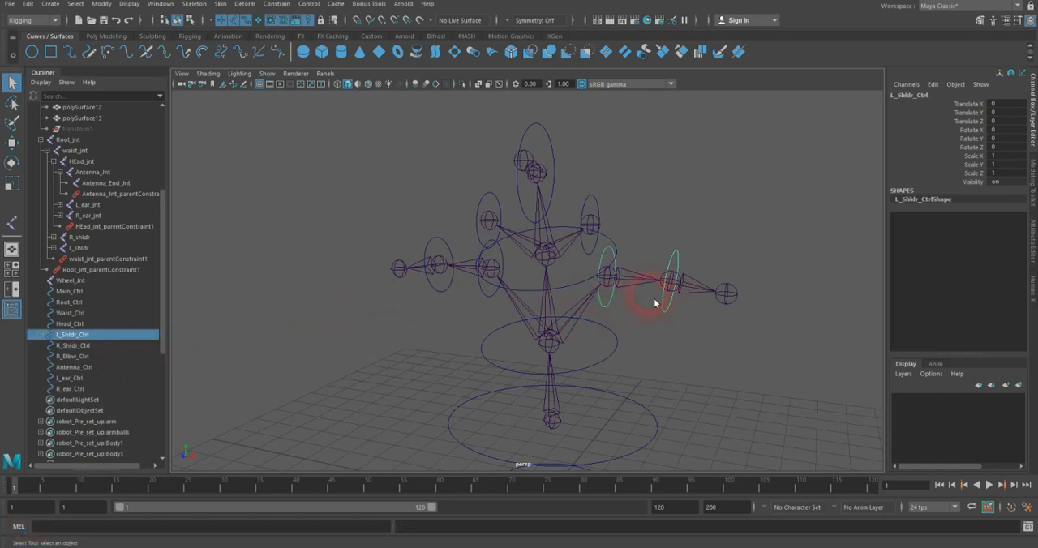
key(e)
mouse_move(656, 255)
mouse_down()
mouse_move(657, 285)
mouse_move(646, 256)
mouse_move(655, 262)
mouse_up()
key(z)
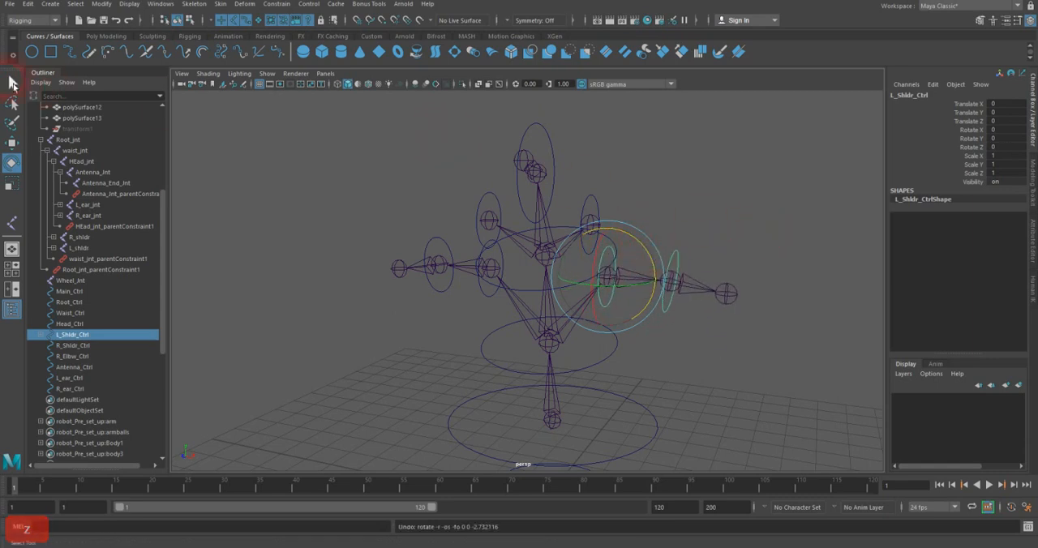
click(12, 82)
Step: Parent Antenna_Ctrl, L_ear_Ctrl and R_ear_Ctrl each under Head_Ctrl
click(551, 138)
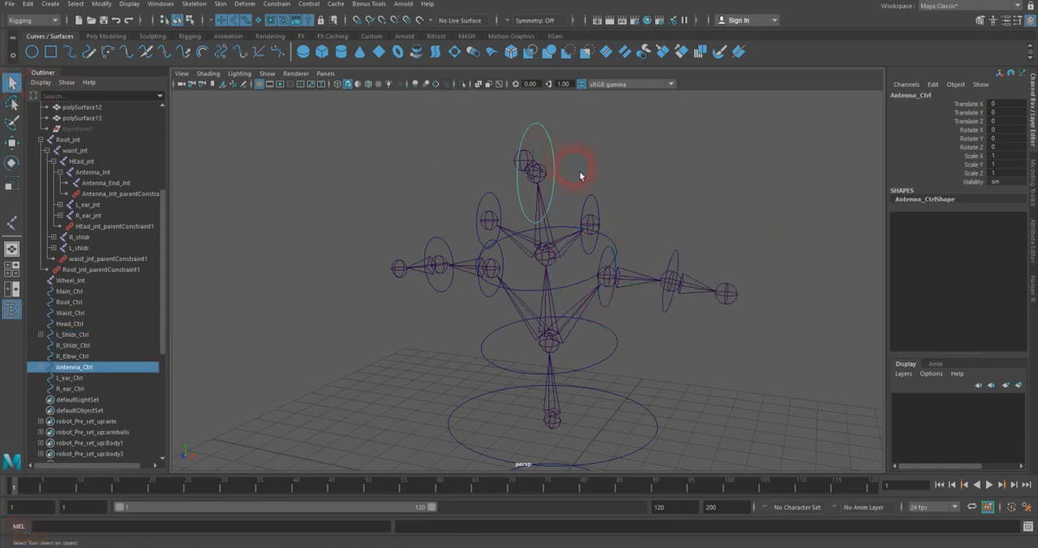
shift+click(577, 296)
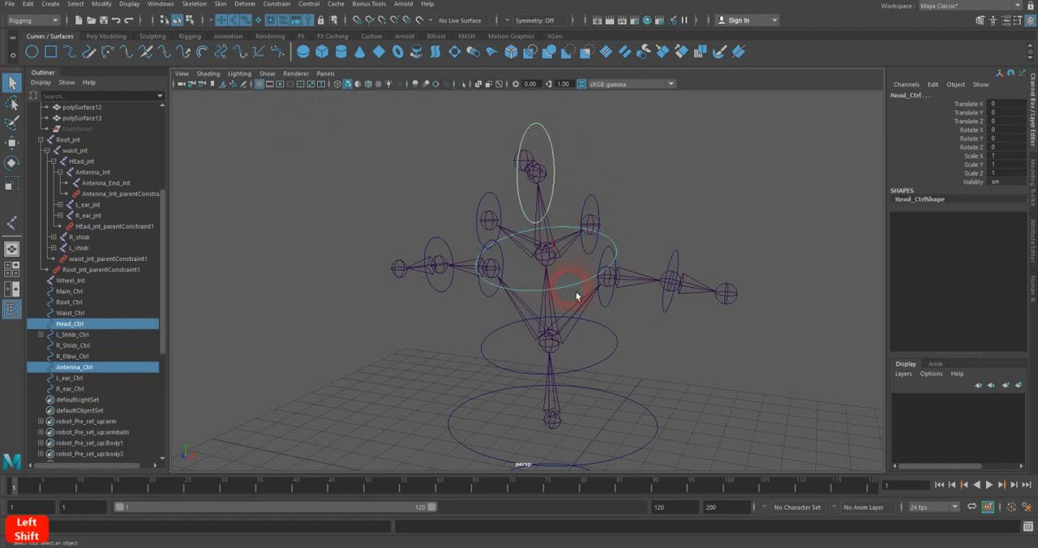
key(p)
drag(609, 185, 586, 290)
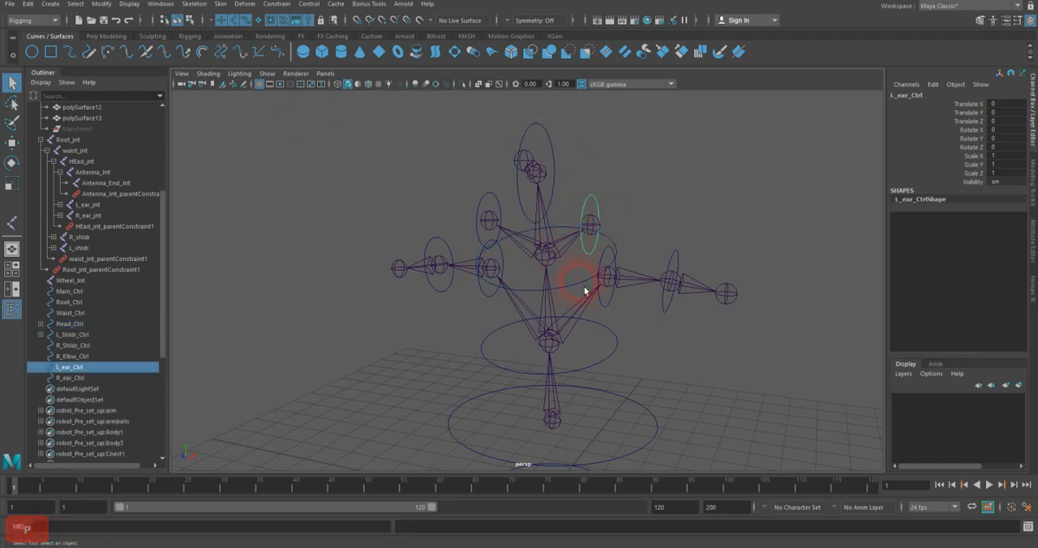
shift+click(580, 294)
key(p)
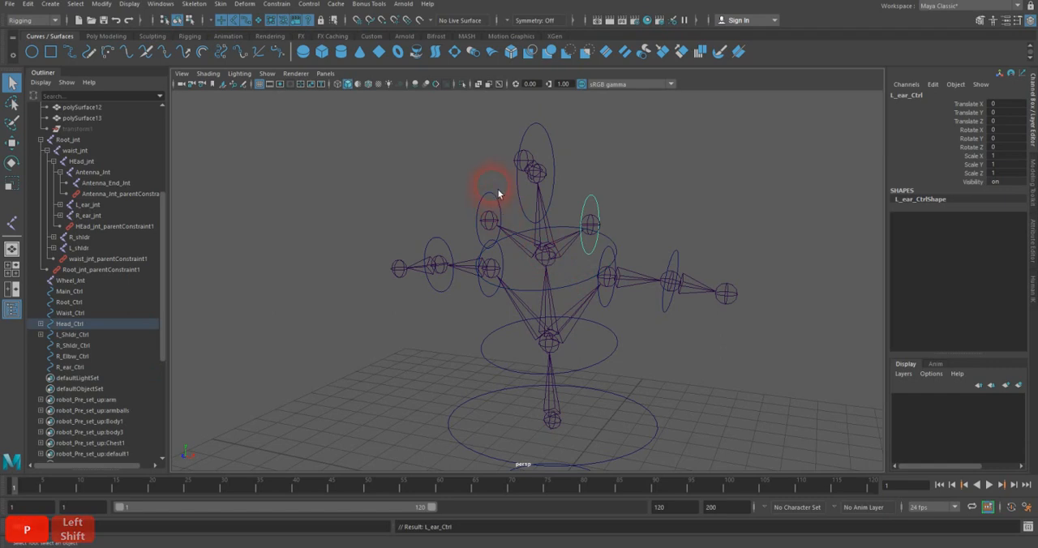
drag(498, 206, 522, 277)
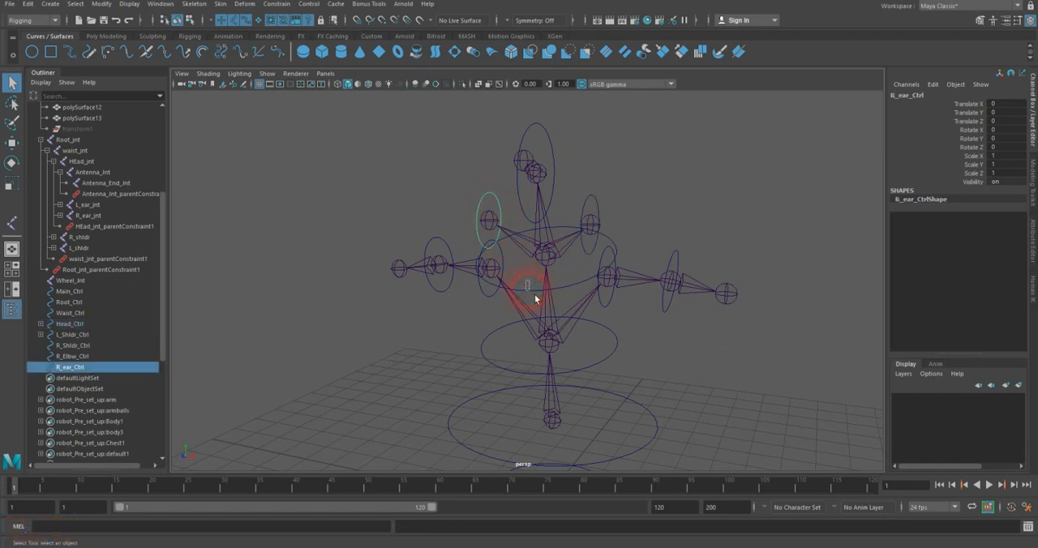
shift+click(534, 294)
key(p)
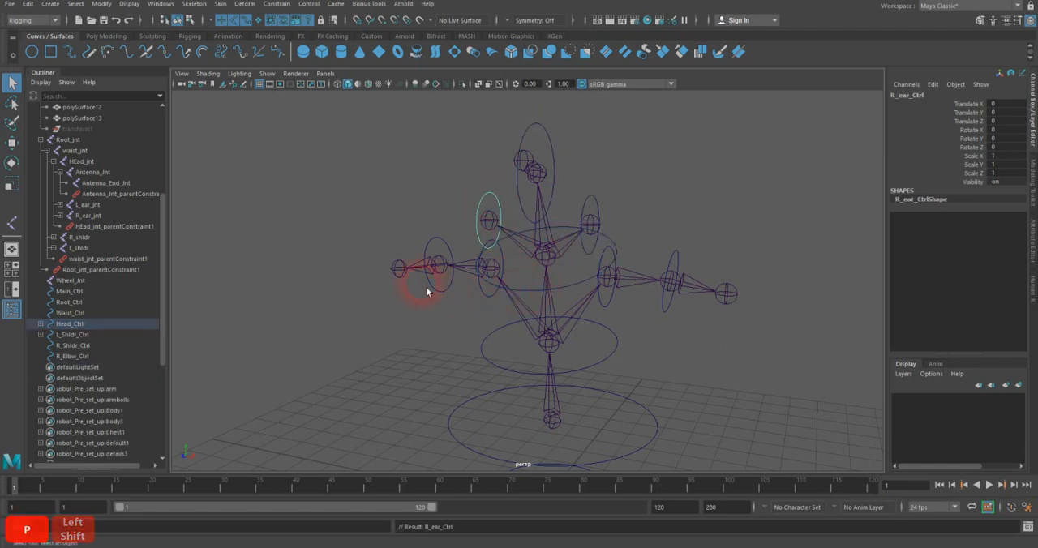
Step: Parent R_Elbw_Ctrl under R_Shldr_Ctrl, and Head_Ctrl under Waist_Ctrl
drag(435, 289, 484, 314)
key(p)
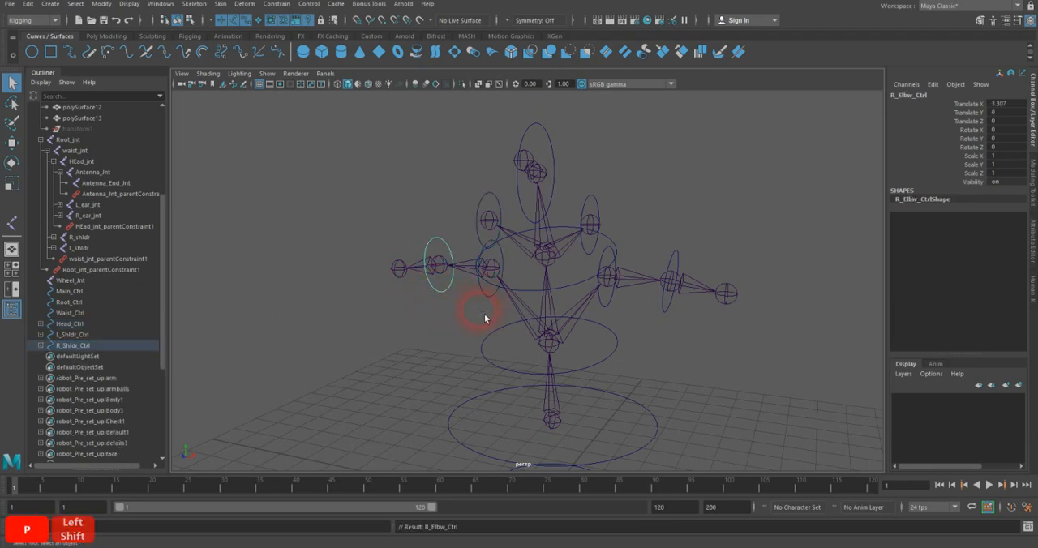
alt+drag(559, 275, 588, 275)
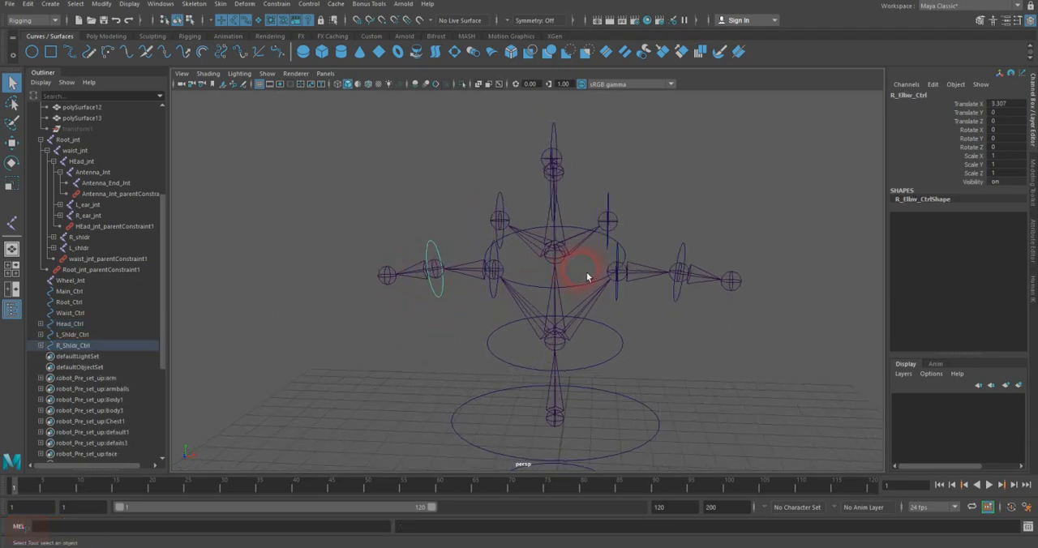
click(594, 296)
alt+drag(571, 221, 576, 321)
shift+click(614, 359)
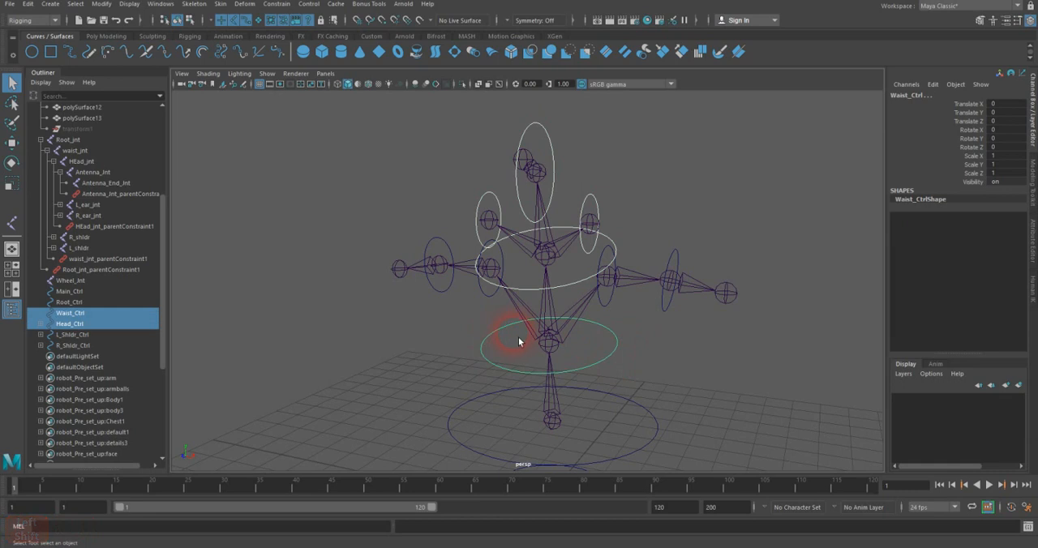
key(p)
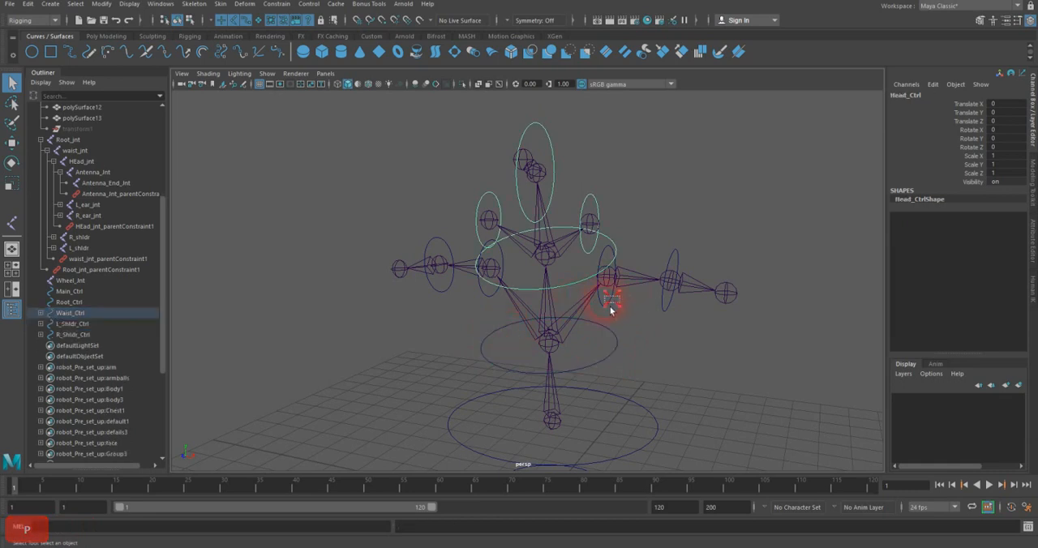
Step: Parent L_Shldr_Ctrl and R_Shldr_Ctrl each under Waist_Ctrl
click(611, 307)
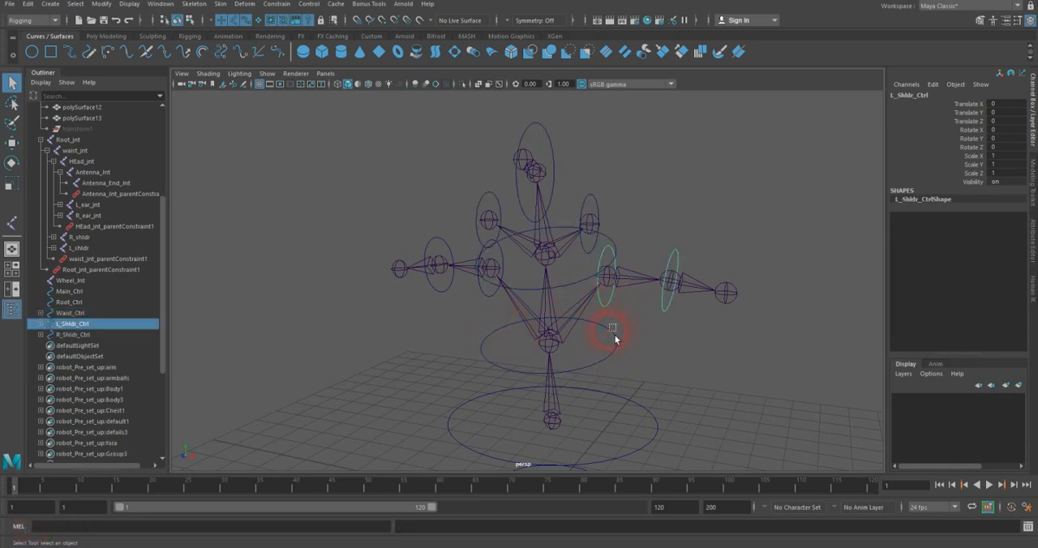
shift+click(614, 341)
key(p)
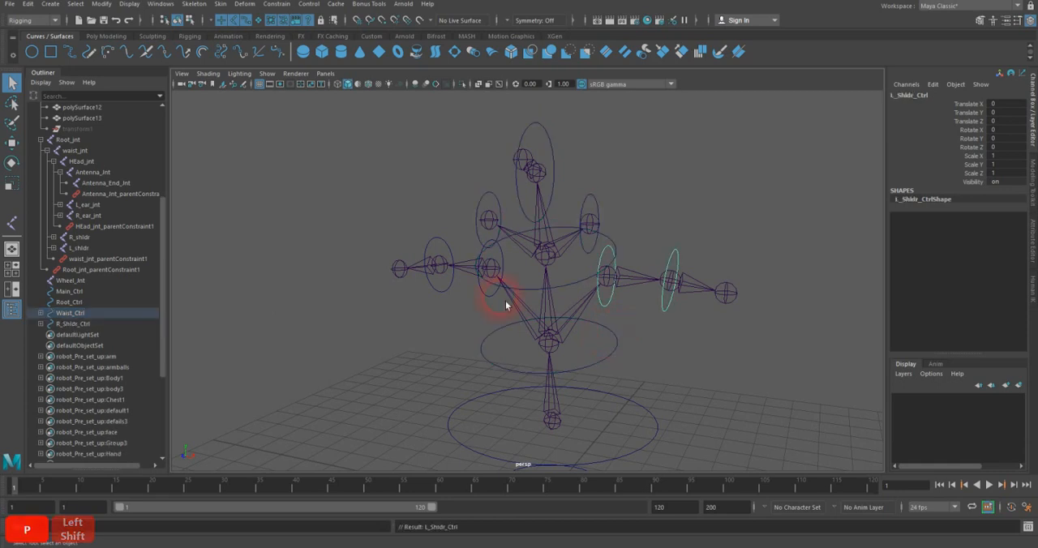
click(485, 290)
shift+click(482, 345)
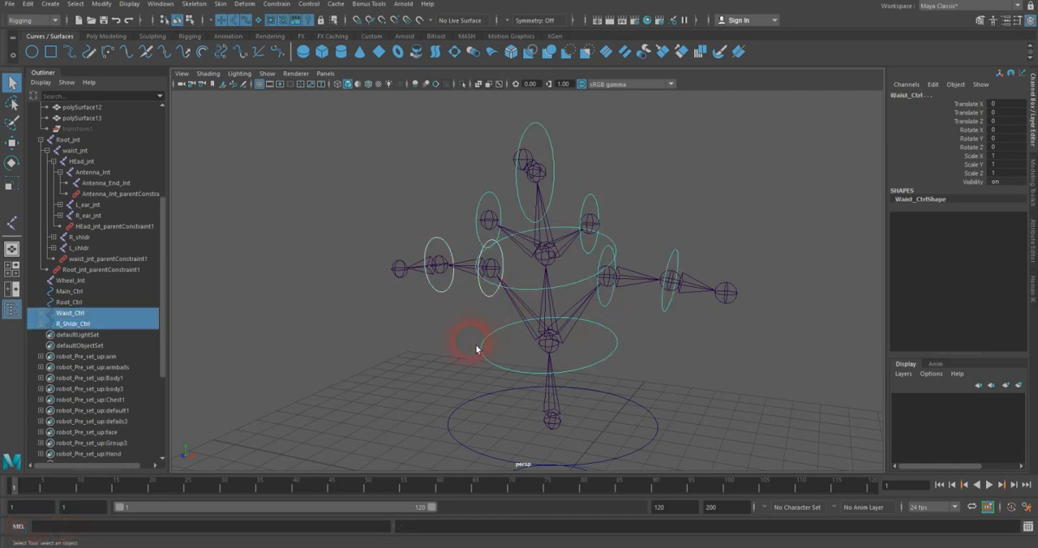
key(p)
Step: Rotate Waist_Ctrl to check that the upper-body controls follow it, and undo the rotation
click(621, 360)
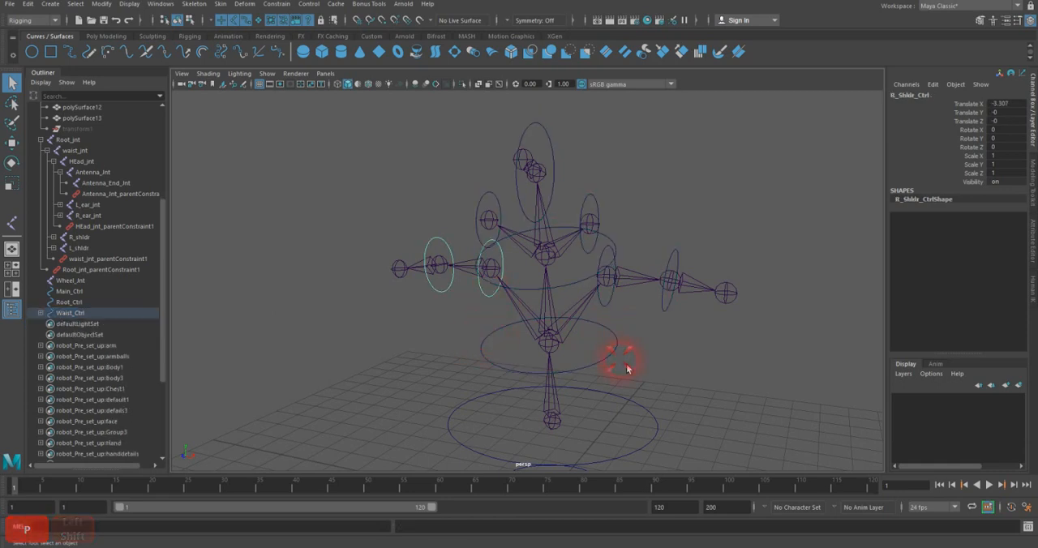
key(e)
drag(542, 331, 563, 330)
key(z)
key(z)
key(z)
key(z)
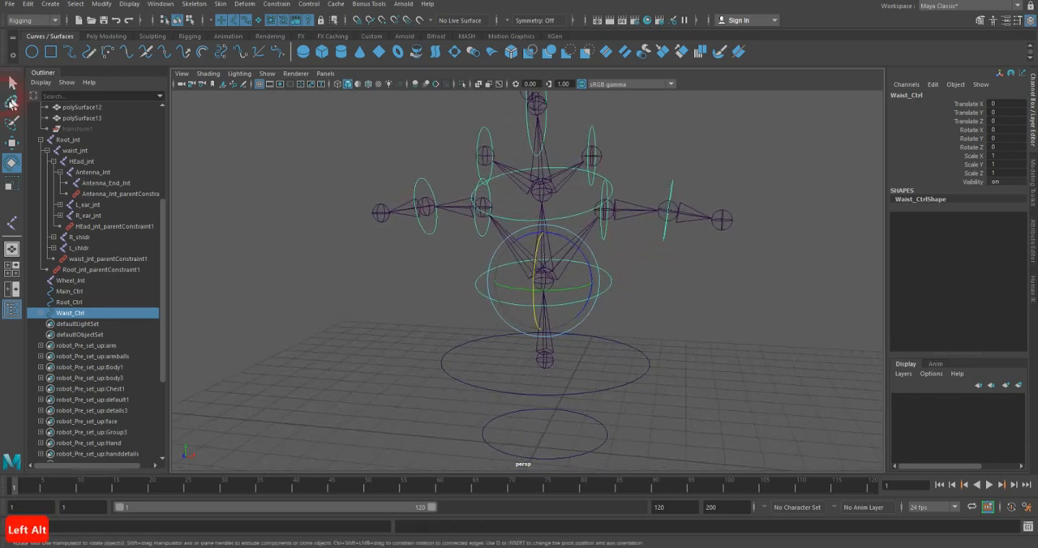
Step: Parent Waist_Ctrl under Root_Ctrl
click(11, 82)
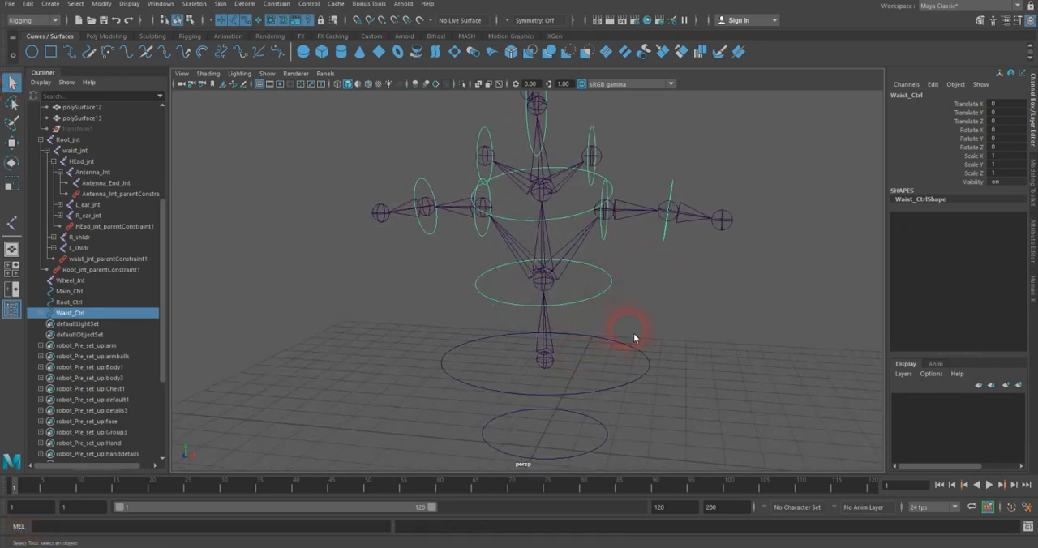
shift+click(623, 357)
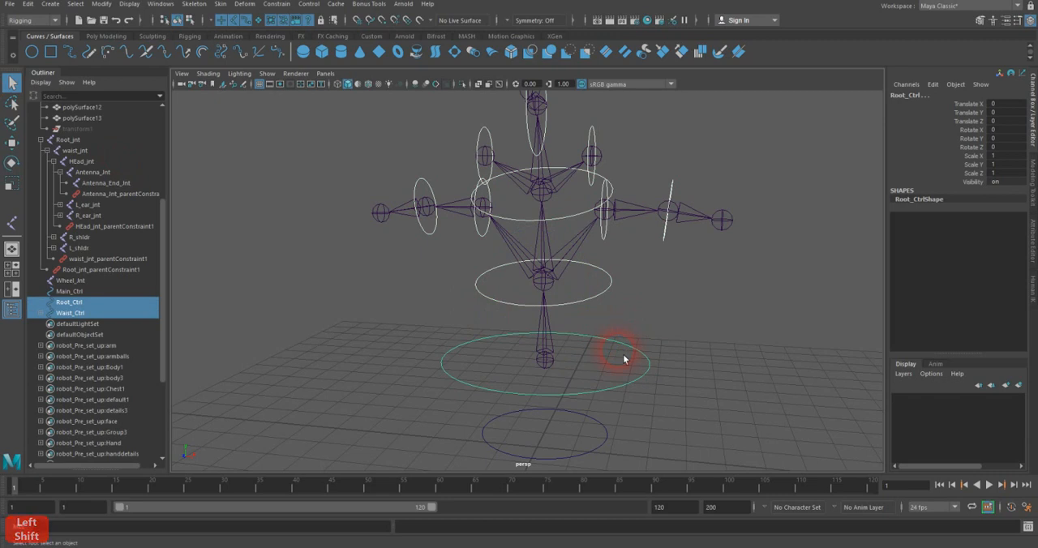
key(p)
Step: Rotate Root_Ctrl to check how the control hierarchy above it behaves, and undo the rotation
click(545, 354)
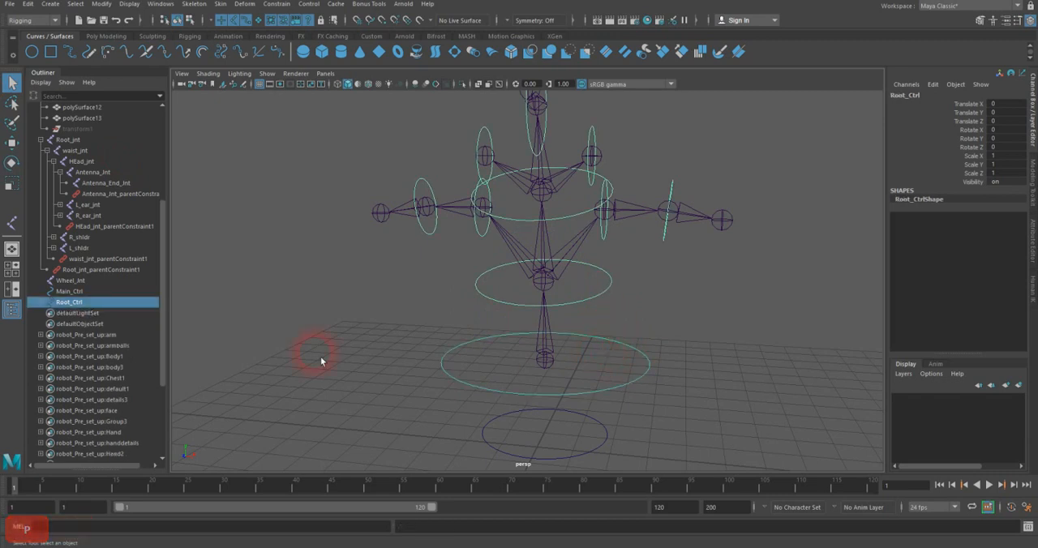
click(11, 162)
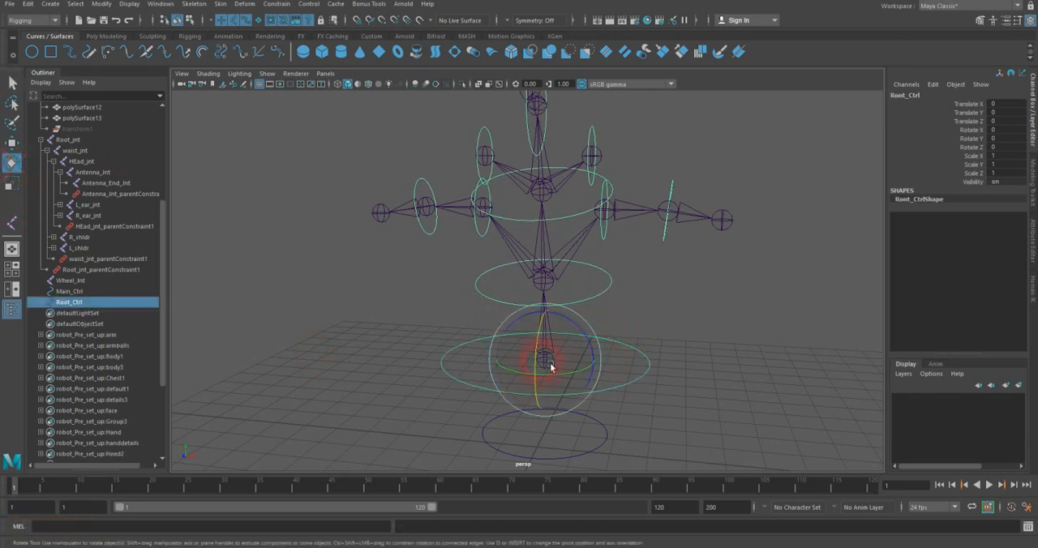
mouse_move(544, 362)
mouse_down()
mouse_move(547, 349)
mouse_move(538, 405)
mouse_move(562, 348)
mouse_move(563, 371)
mouse_up()
key(z)
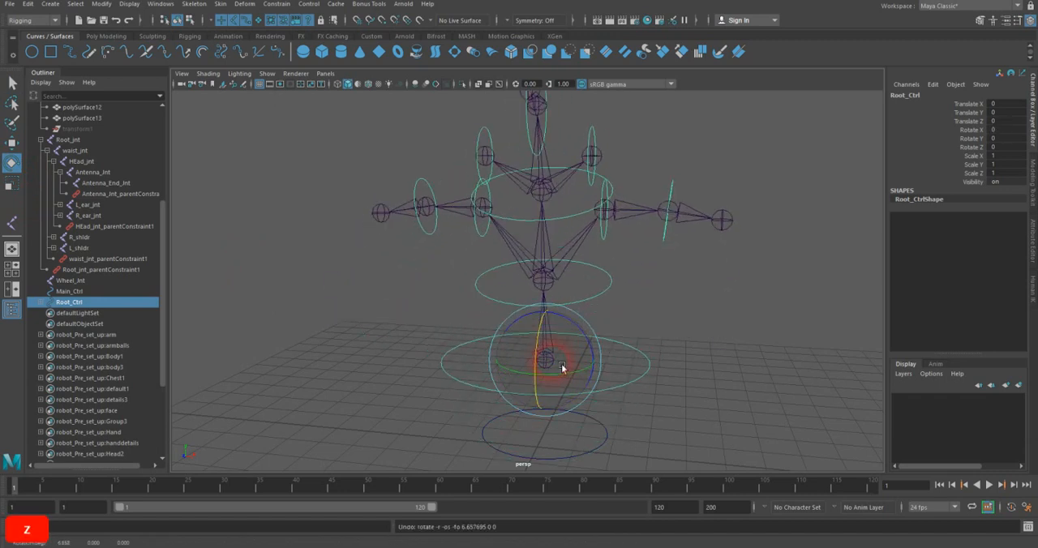
click(13, 82)
Step: Show the robot's polygon meshes in the viewport and display them in wireframe
alt+drag(656, 361, 638, 360)
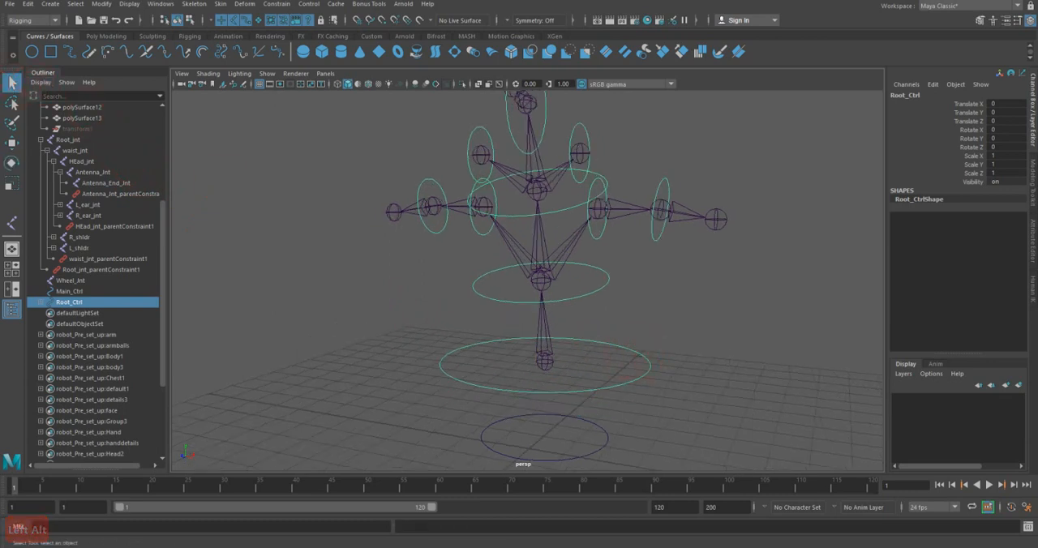
alt+drag(593, 294, 623, 298)
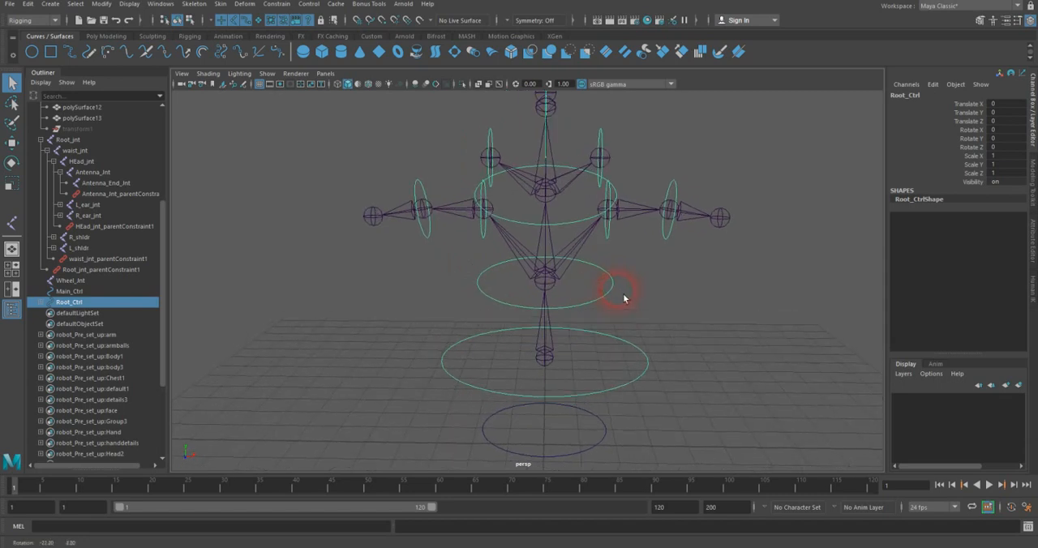
alt+middle_drag(626, 269, 622, 276)
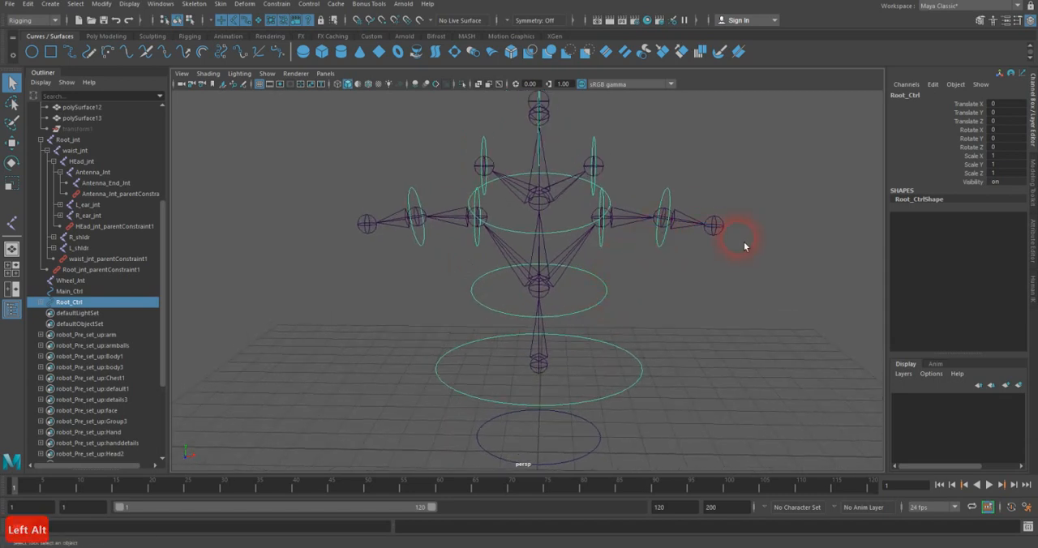
click(267, 74)
click(286, 188)
alt+drag(762, 266, 679, 284)
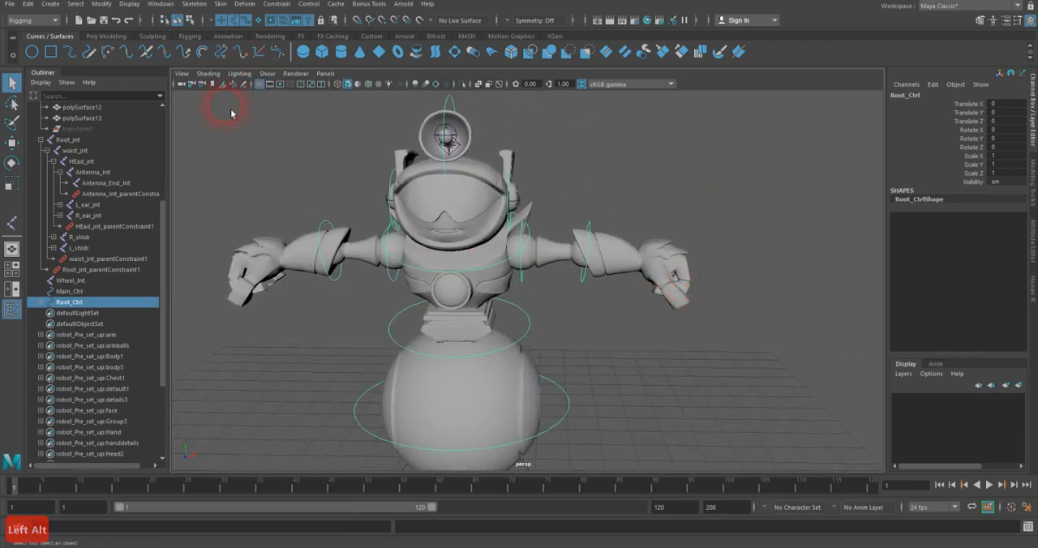
key(4)
Step: Bind the left forearm and hand mesh to the L_elbow joint using Bind Skin with Bind to set to Selected joints
scroll(603, 236, up, 4)
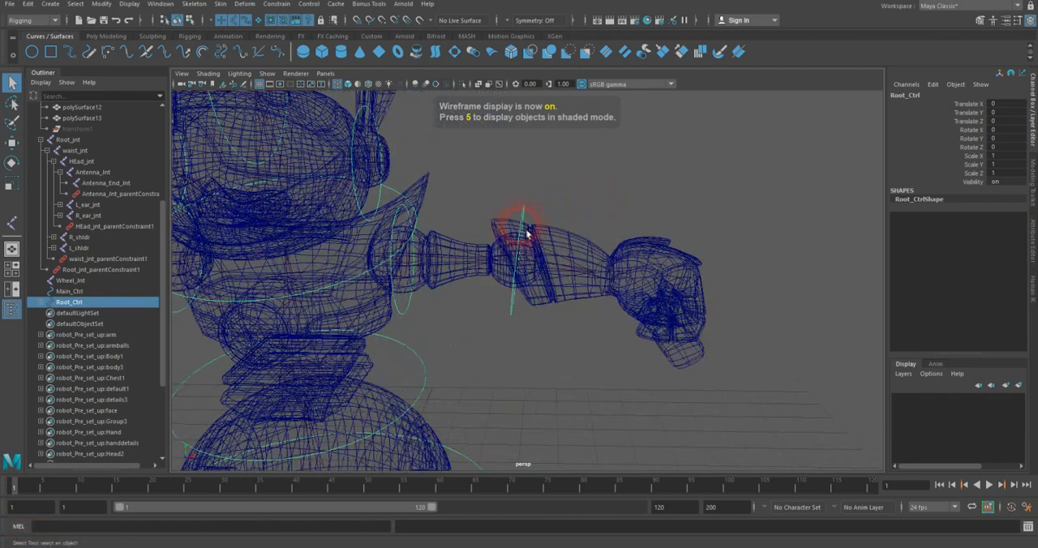
click(561, 262)
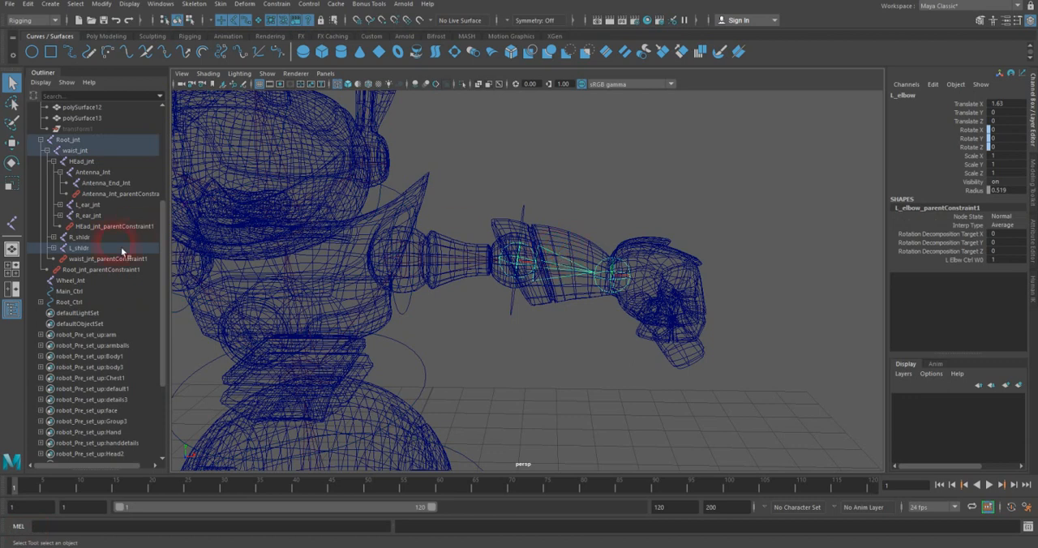
click(260, 20)
shift+click(589, 237)
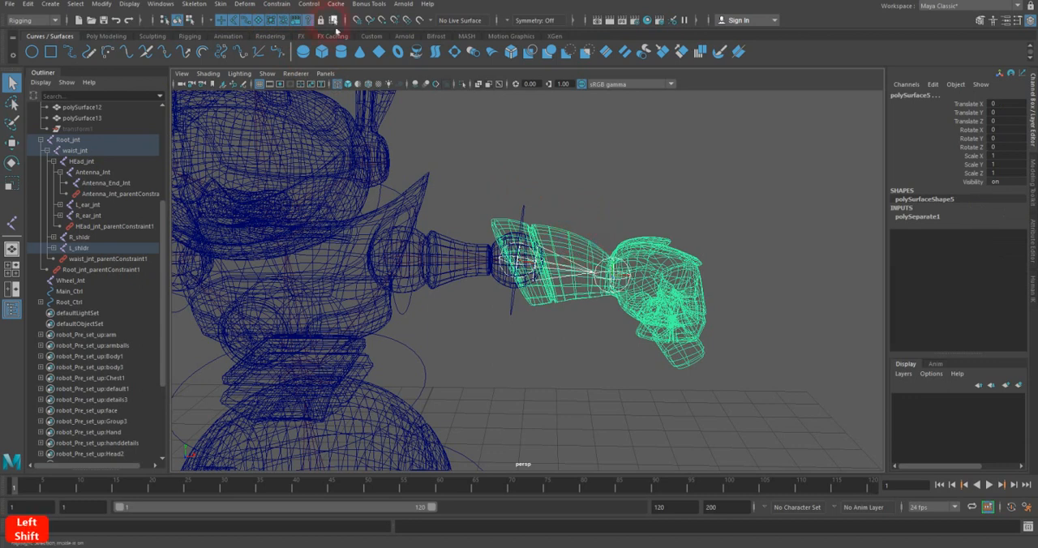
click(221, 4)
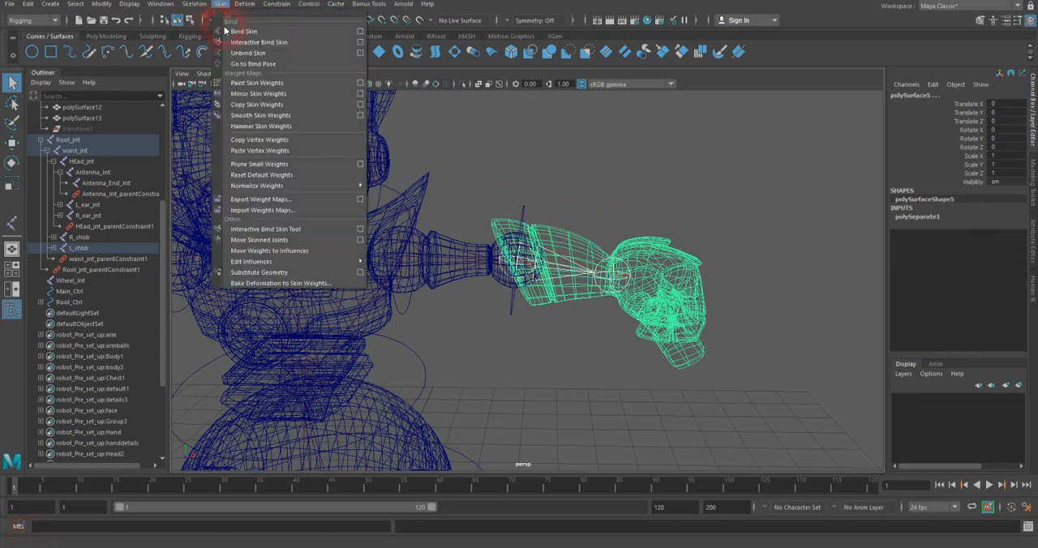
click(359, 30)
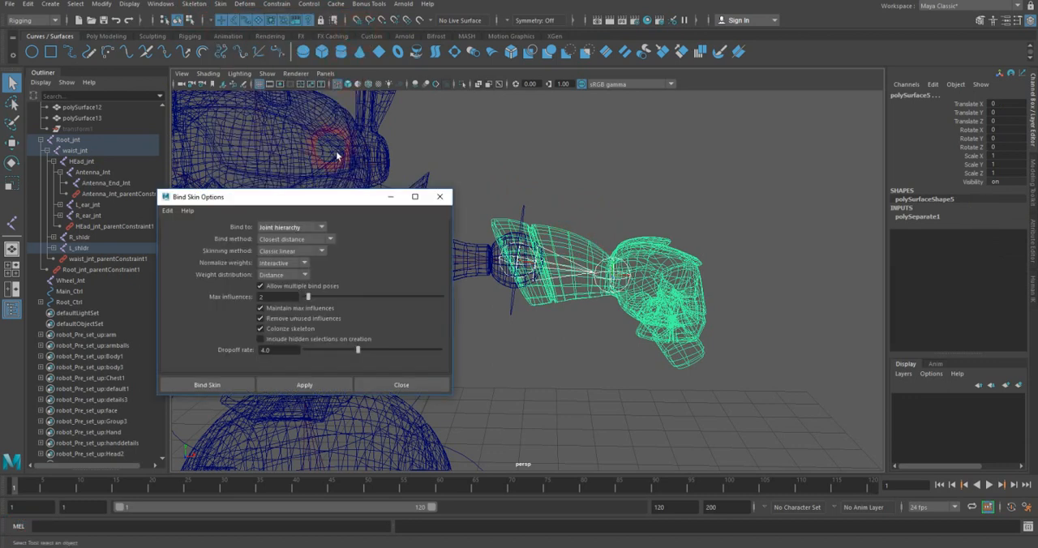
click(273, 228)
click(275, 250)
drag(270, 201, 798, 59)
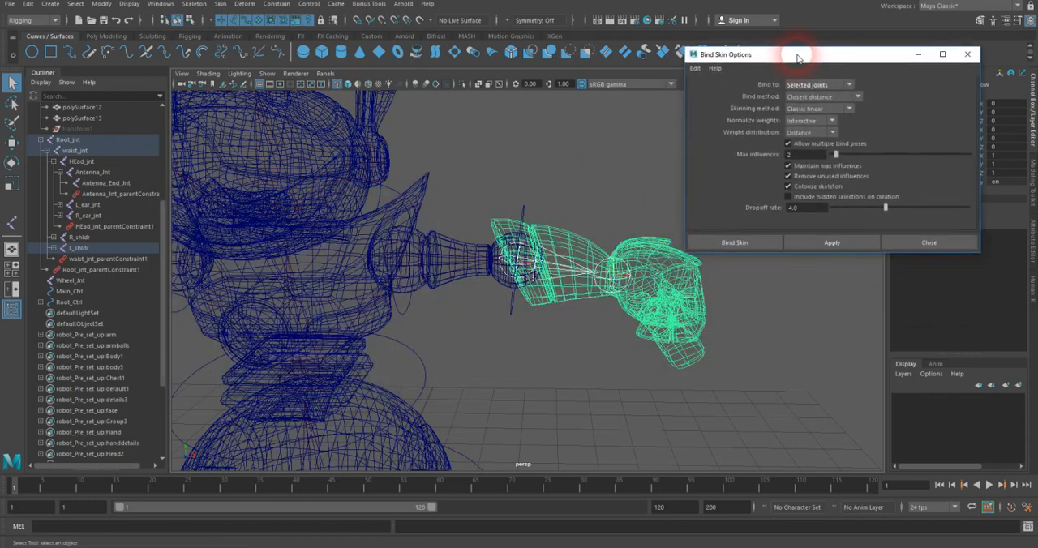
click(819, 249)
Step: Rotate the left elbow control to check that the bound forearm and hand follow it, and undo the rotation
click(540, 219)
click(535, 215)
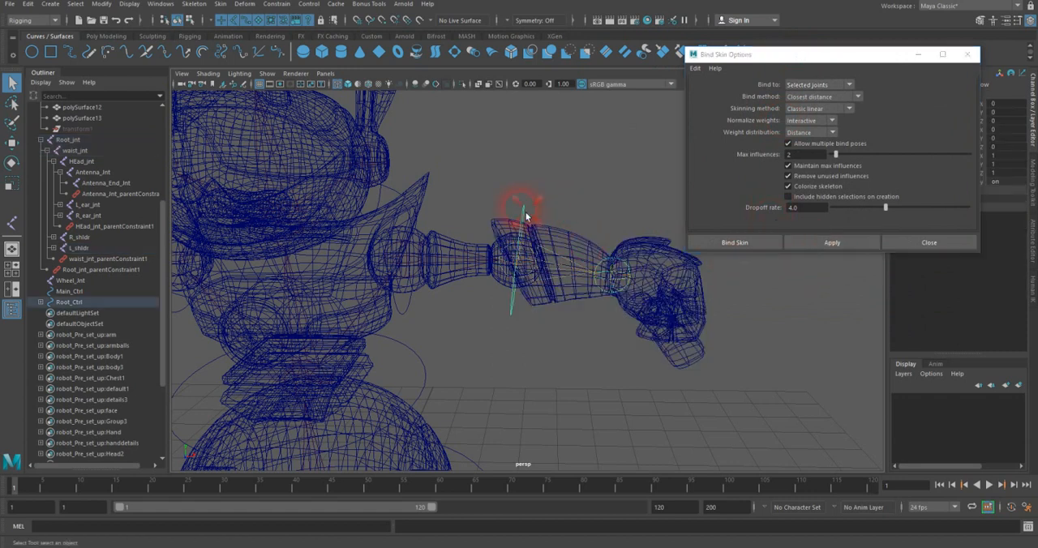
key(e)
mouse_move(552, 219)
mouse_down()
mouse_move(533, 209)
mouse_move(548, 228)
mouse_up()
key(ctrl+z)
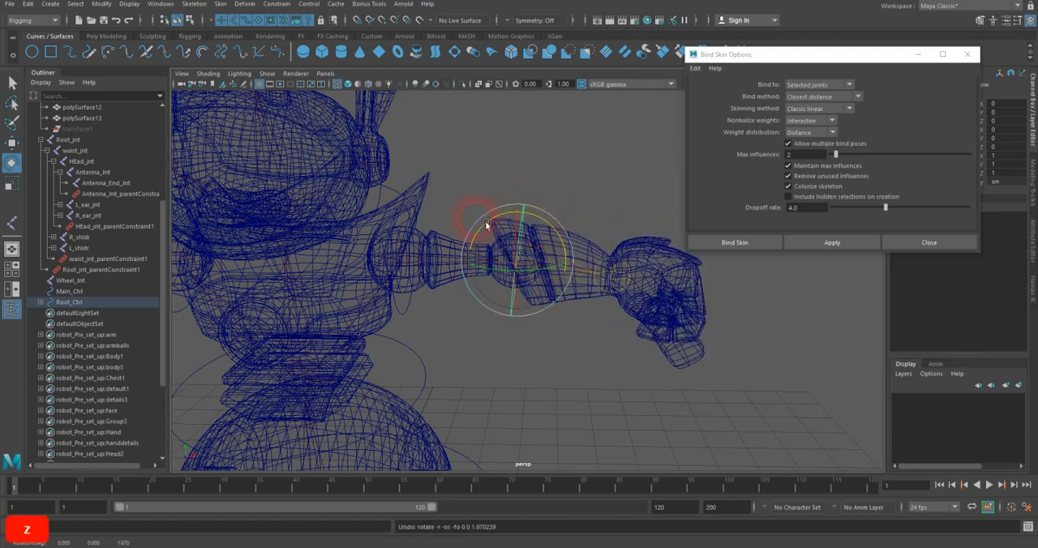
click(11, 82)
Step: Bind the left upper arm mesh to the L_shldr joint with the same Bind Skin settings
click(415, 261)
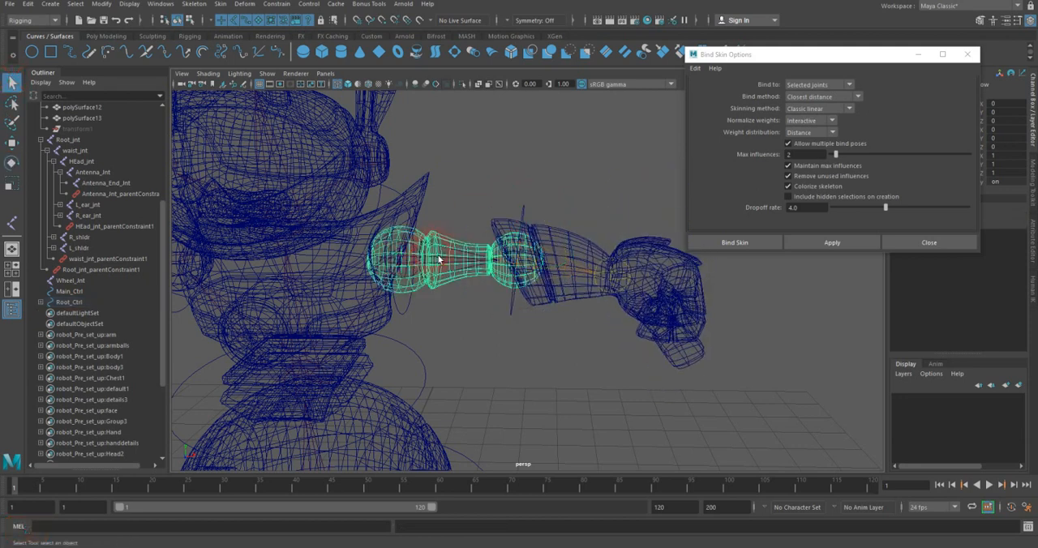
click(453, 268)
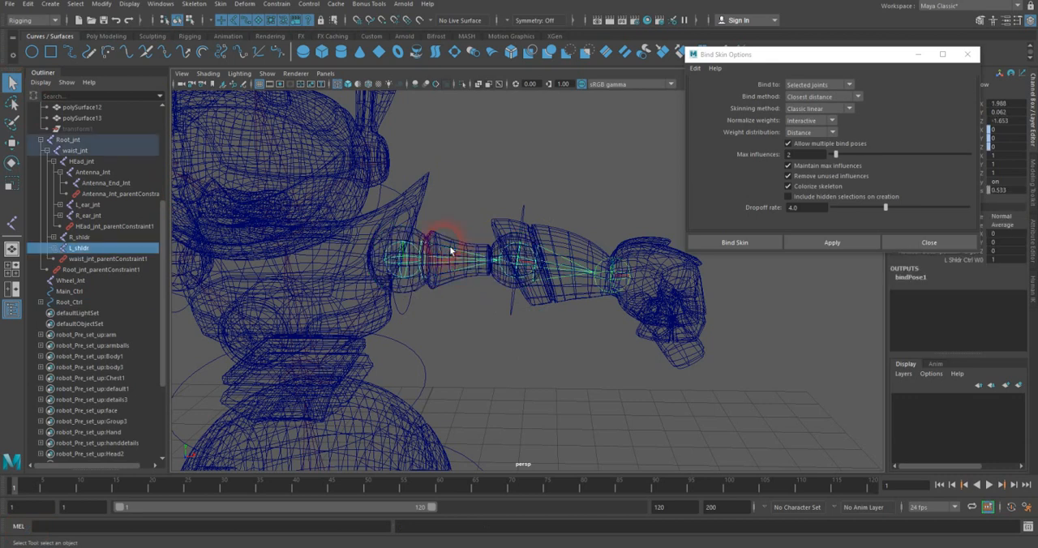
shift+click(451, 251)
click(815, 242)
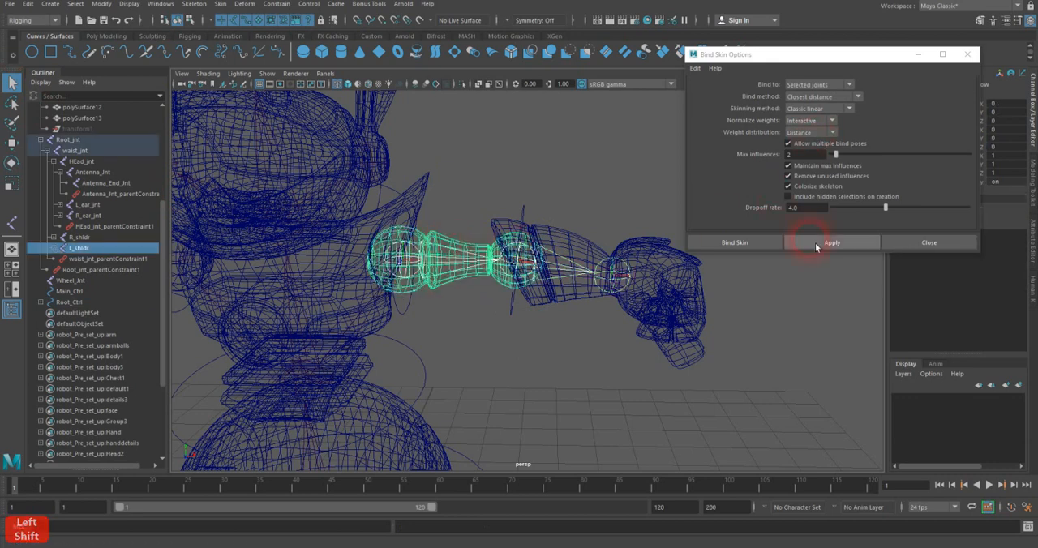
Step: Bind the right forearm and hand mesh to the right elbow joint using Bind Skin with Bind to set to Selected joints
alt+drag(413, 274, 457, 279)
click(411, 258)
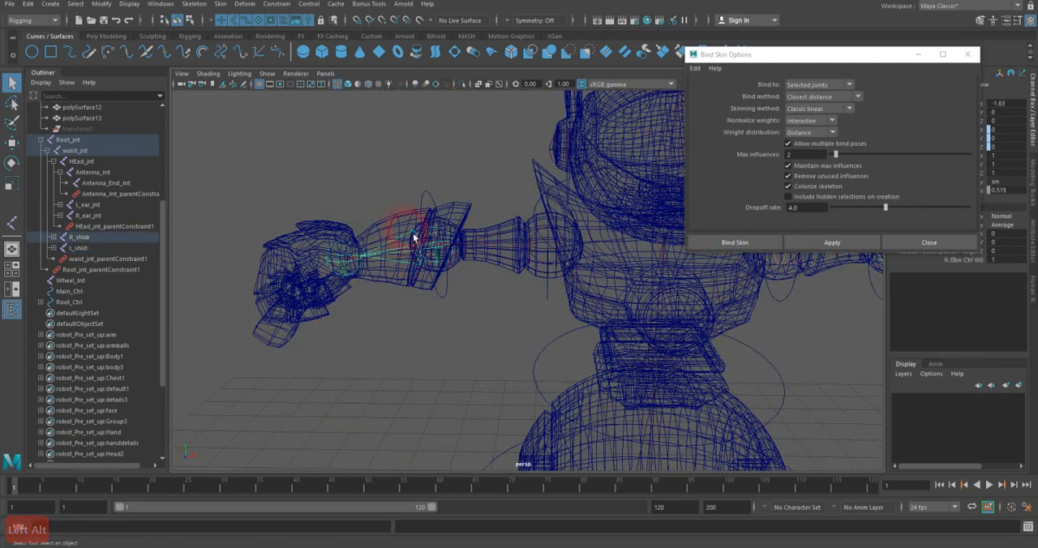
shift+click(412, 237)
click(841, 243)
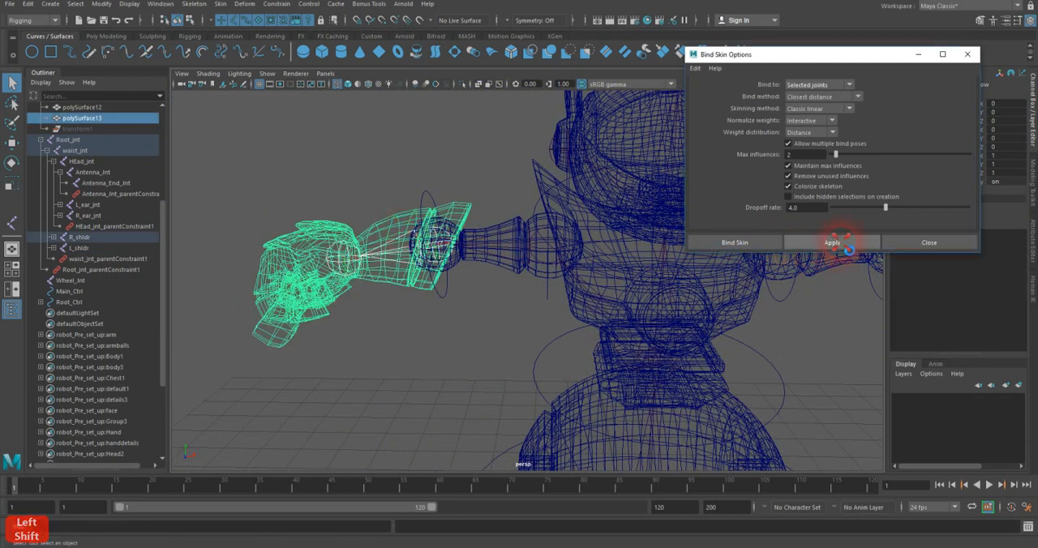
Step: Bind the right upper arm mesh to the R_shldr joint with the same Bind Skin settings
click(535, 254)
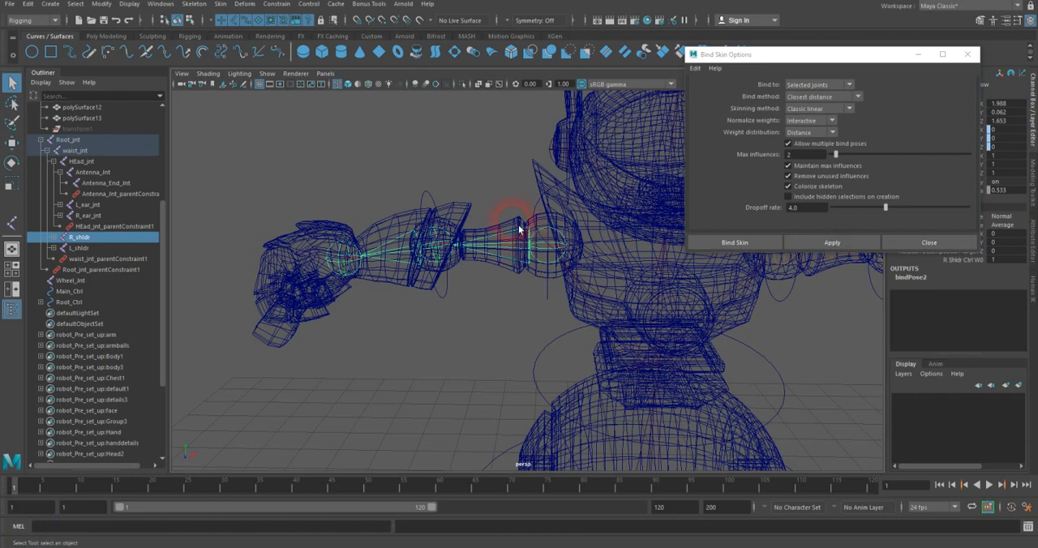
shift+click(640, 239)
click(812, 248)
Step: Bind the antenna mesh on top of the head to Antenna_jnt with the same Bind Skin settings
alt+middle_drag(668, 261, 522, 341)
alt+drag(523, 341, 463, 220)
click(464, 223)
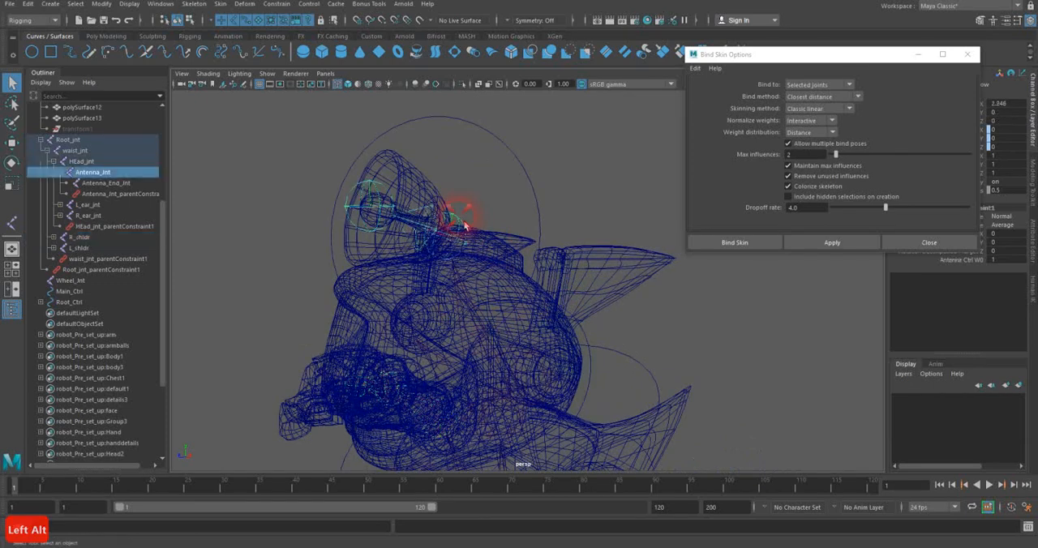
shift+click(434, 181)
click(814, 235)
Step: Bind the left ear mesh to L_ear_jnt with the same Bind Skin settings
alt+drag(600, 211, 525, 276)
key(Up)
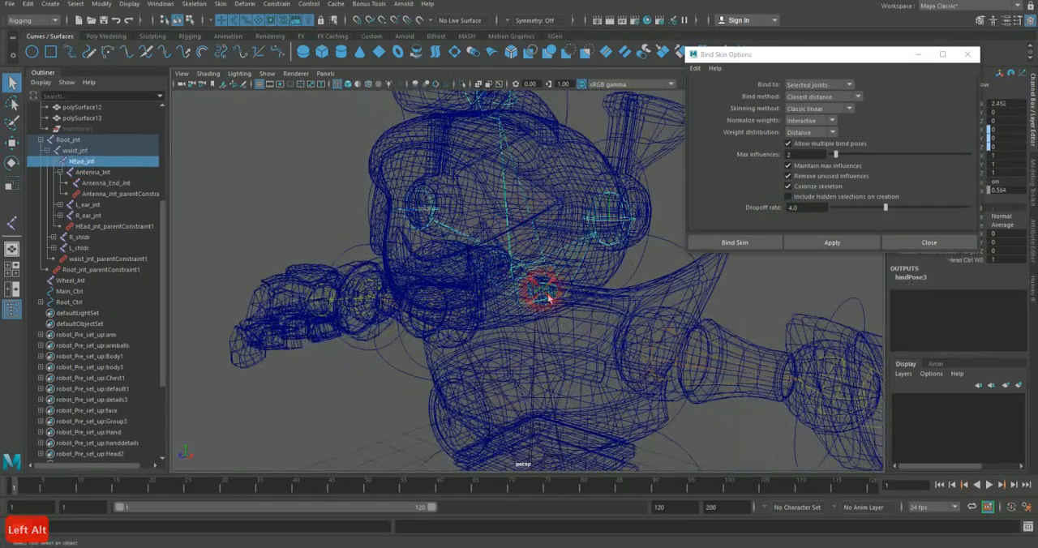
click(623, 226)
shift+click(640, 175)
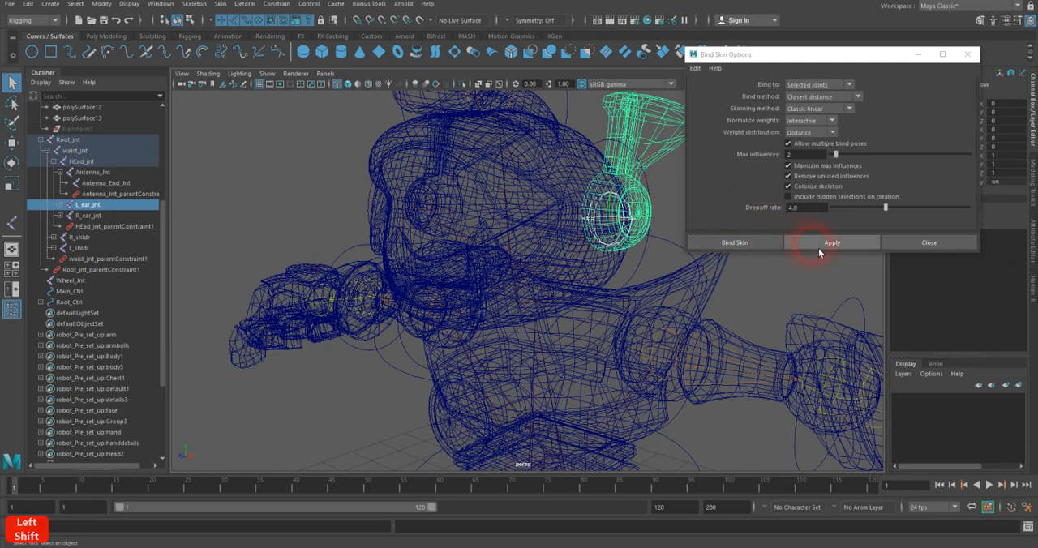
click(818, 243)
Step: Bind the right ear mesh to R_ear_jnt with the same Bind Skin settings
mouse_move(521, 259)
alt+mouse_down()
mouse_move(529, 265)
mouse_move(513, 245)
alt+mouse_up()
click(510, 236)
shift+click(503, 192)
click(818, 243)
Step: Use Rotate on the left ear control to check how its pivot lines up with the bound ear mesh
alt+drag(516, 253, 546, 233)
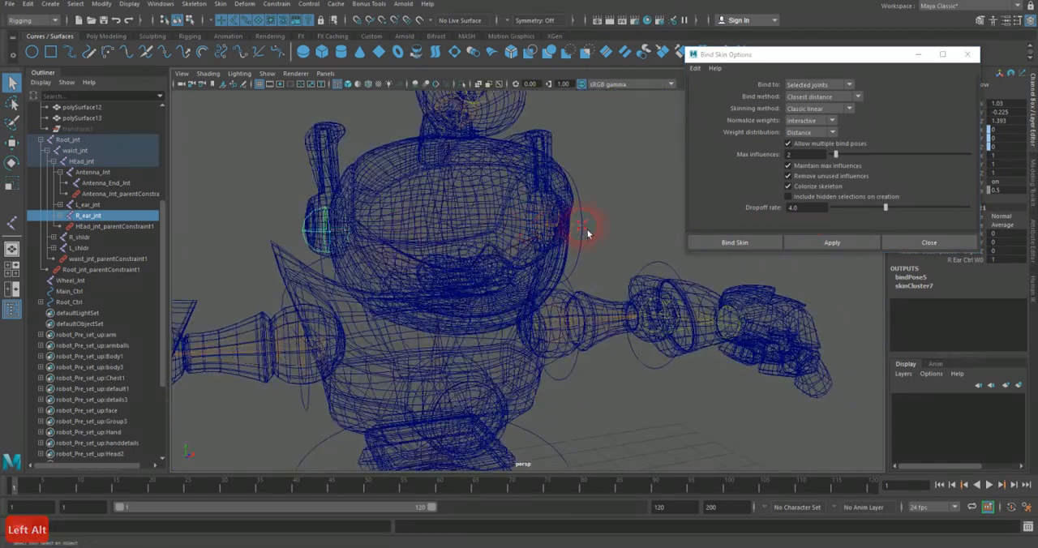
click(584, 231)
key(e)
drag(589, 223, 254, 204)
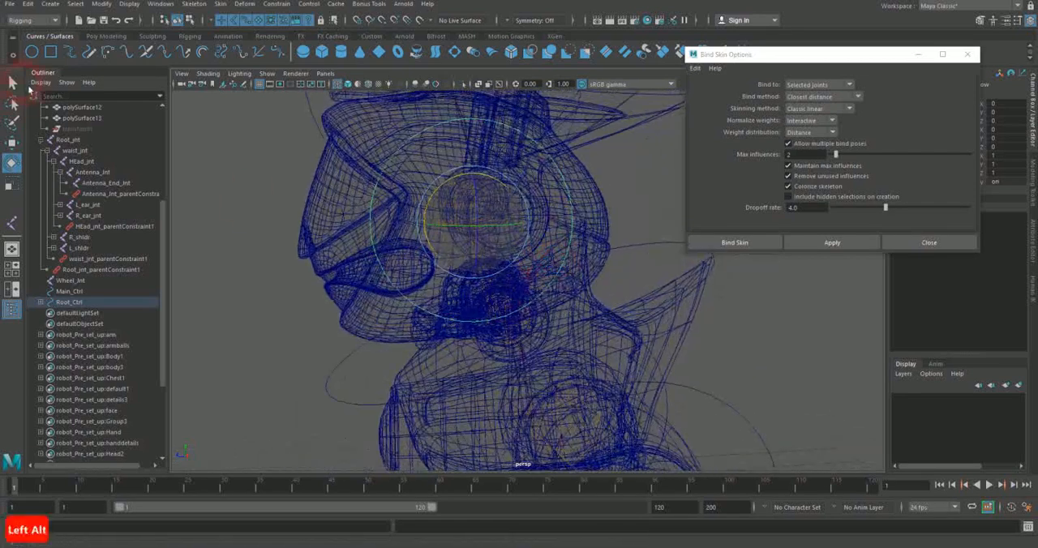
Step: Unbind the skin of the left ear mesh with History set to Delete history
click(13, 83)
click(557, 191)
click(532, 213)
alt+drag(535, 217, 442, 240)
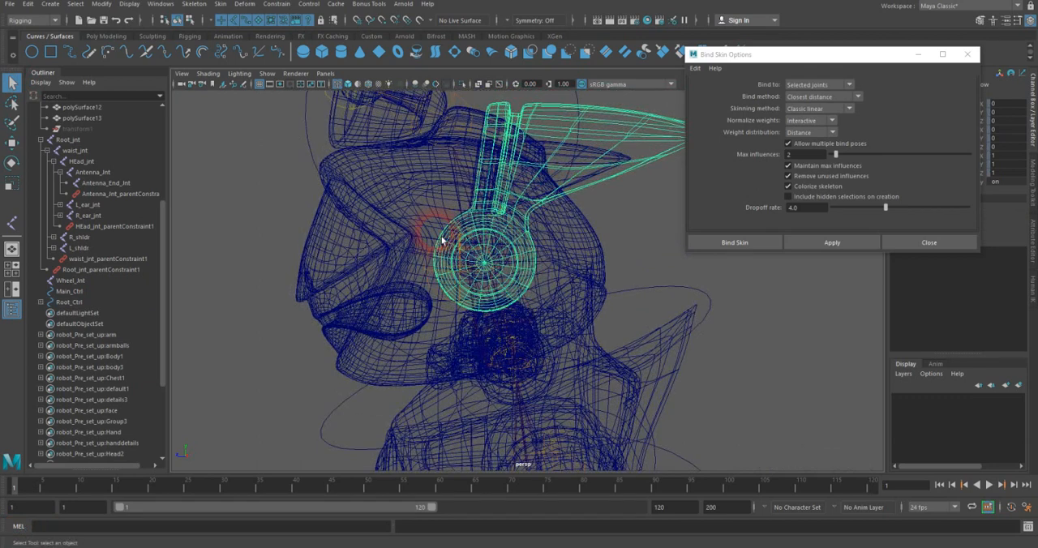
click(222, 4)
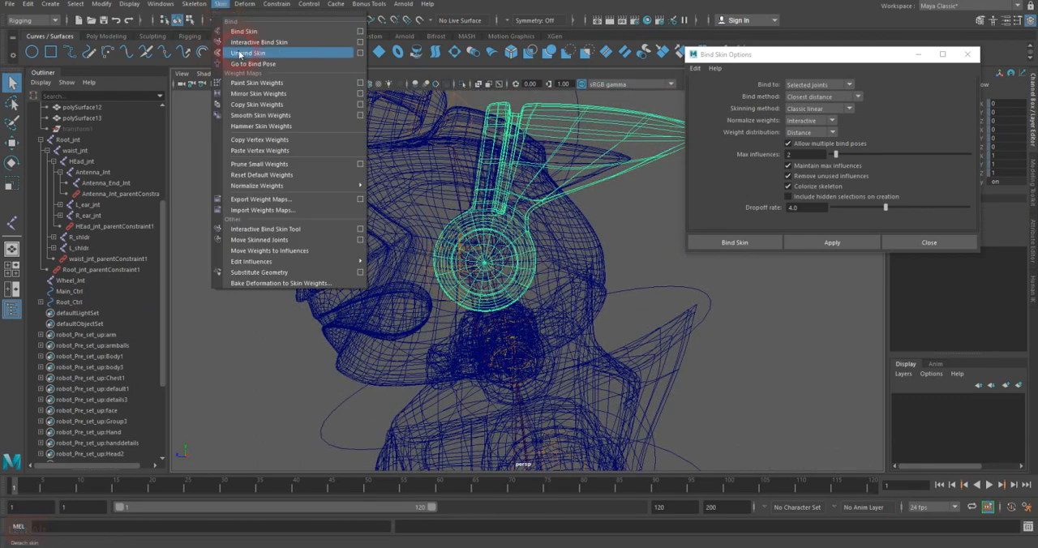
click(358, 54)
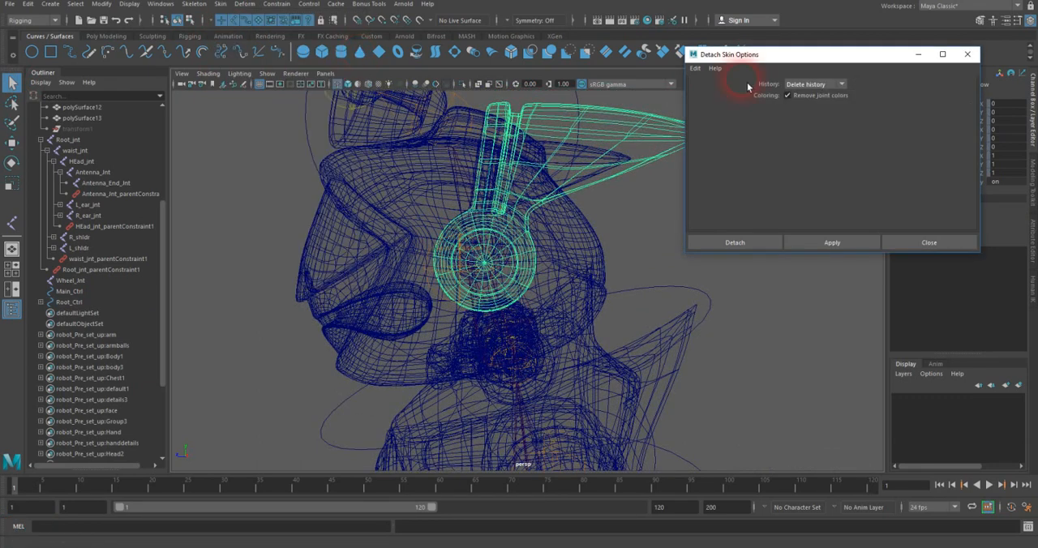
click(741, 245)
Step: Unbind the skin of the right ear mesh, polySurface3
alt+drag(460, 252, 387, 241)
click(342, 217)
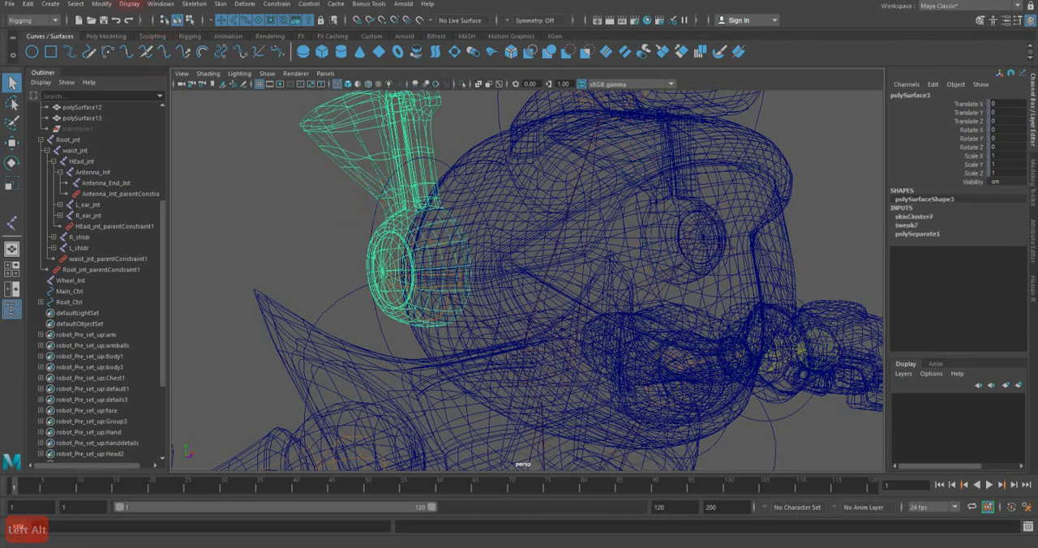
click(226, 5)
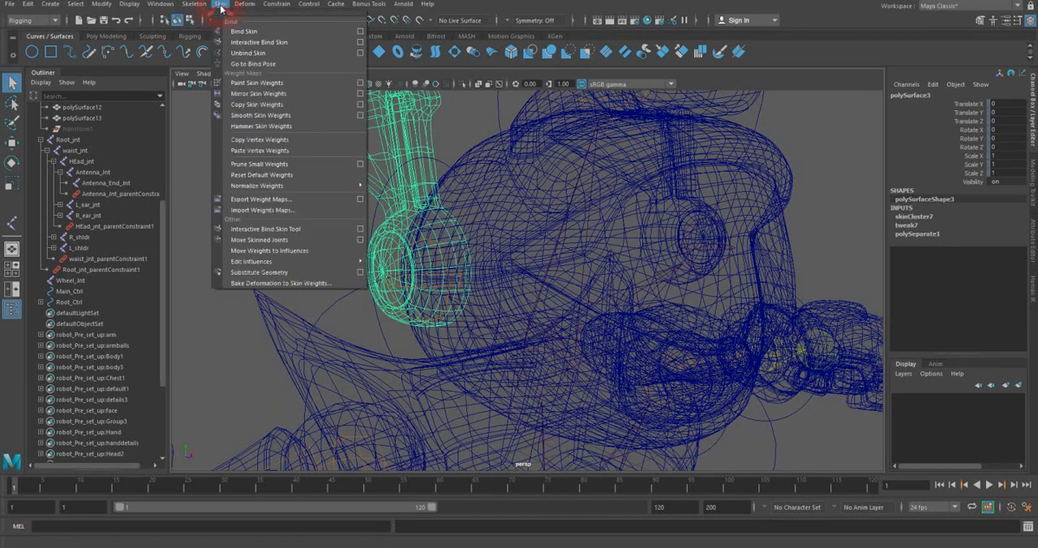
click(246, 51)
click(491, 200)
alt+drag(491, 199, 493, 243)
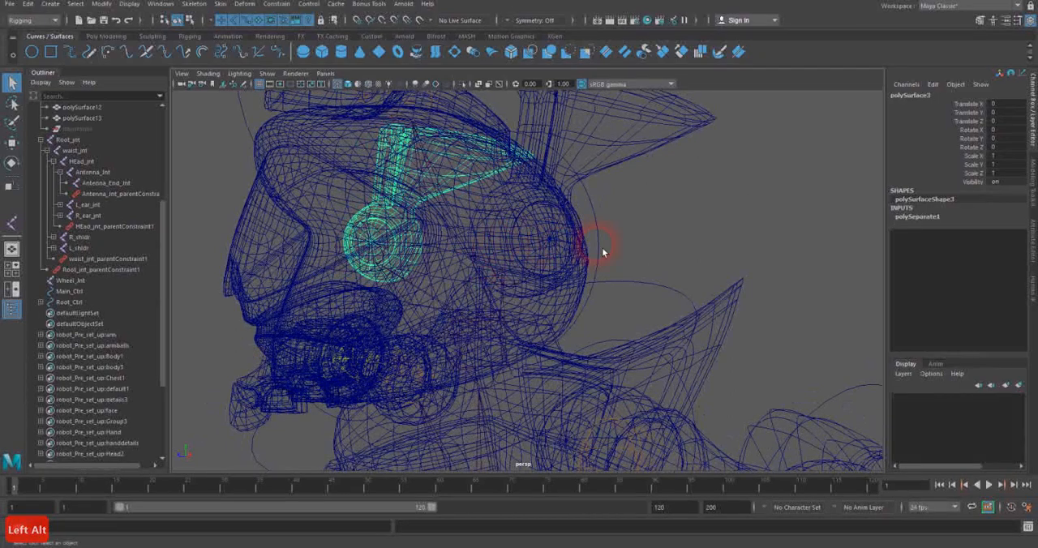
Step: Set up a side view beside the perspective view and show the polygon meshes in it, framed on the ear
key(space)
key(space)
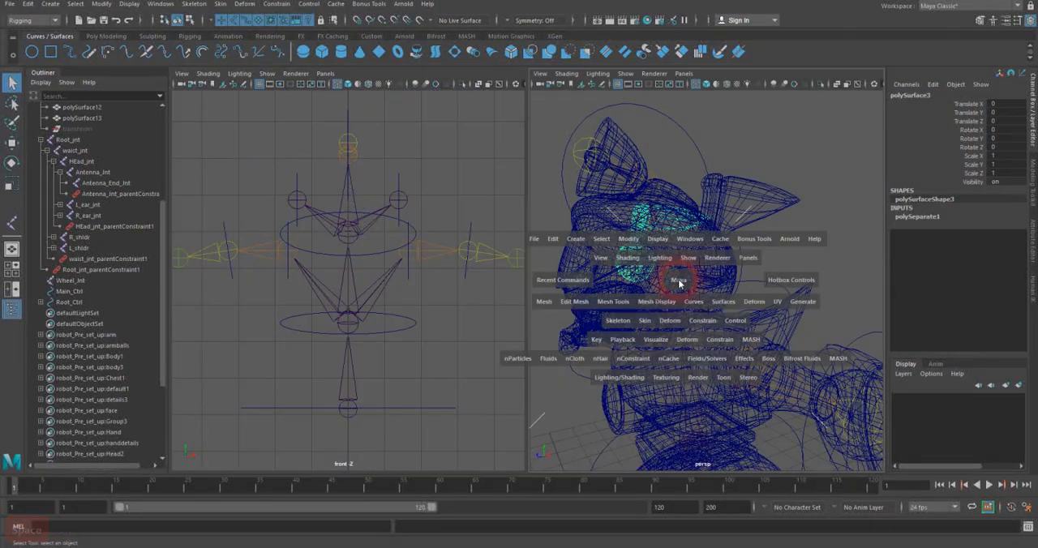
click(445, 272)
key(space)
drag(443, 271, 478, 263)
alt+middle_drag(419, 238, 419, 203)
scroll(416, 218, up, 6)
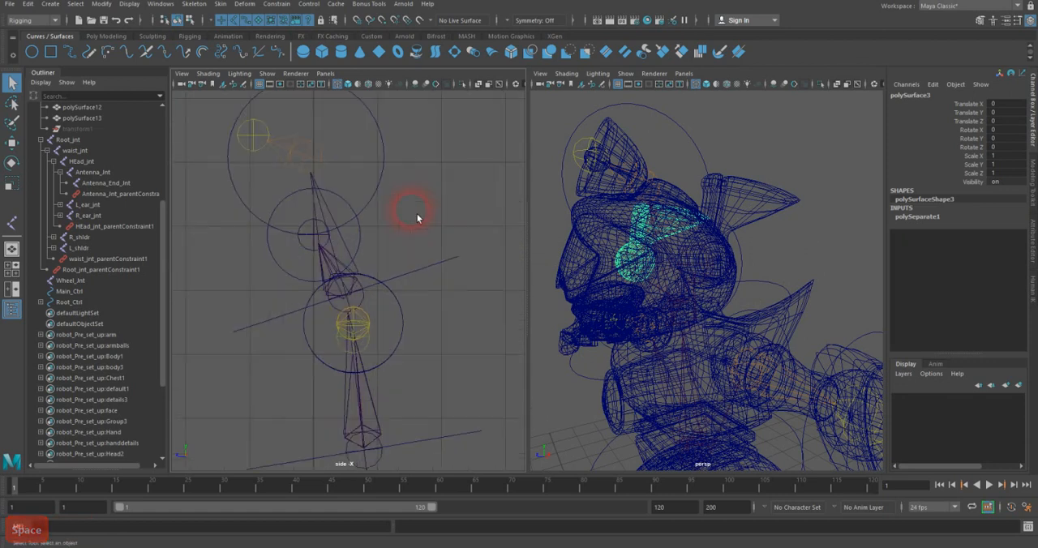
click(263, 76)
click(292, 187)
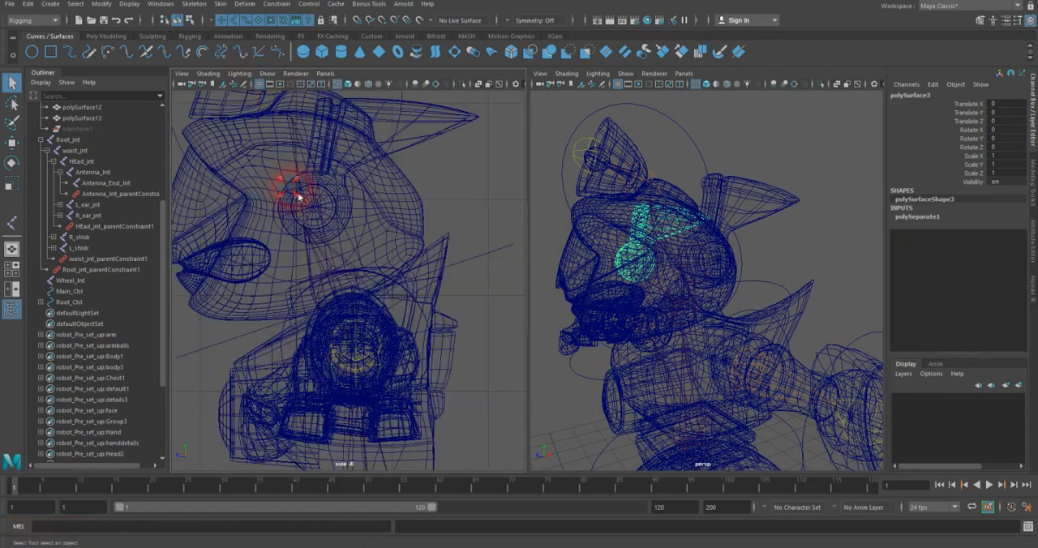
scroll(351, 212, up, 3)
scroll(331, 206, up, 2)
alt+middle_drag(331, 206, 387, 283)
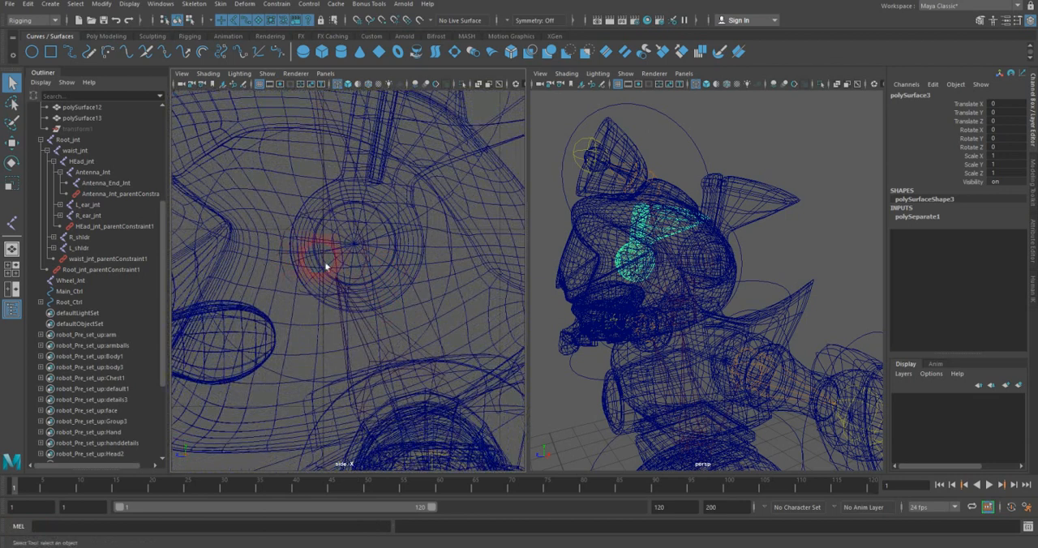
Step: Delete L_ear_jnt_parentConstraint1 from under L_ear_jnt
click(294, 261)
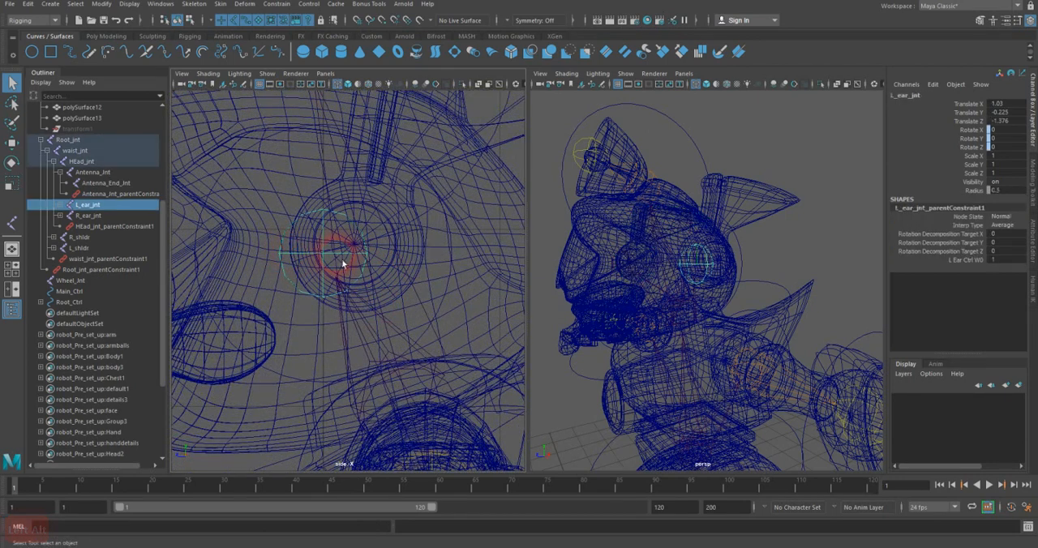
click(59, 205)
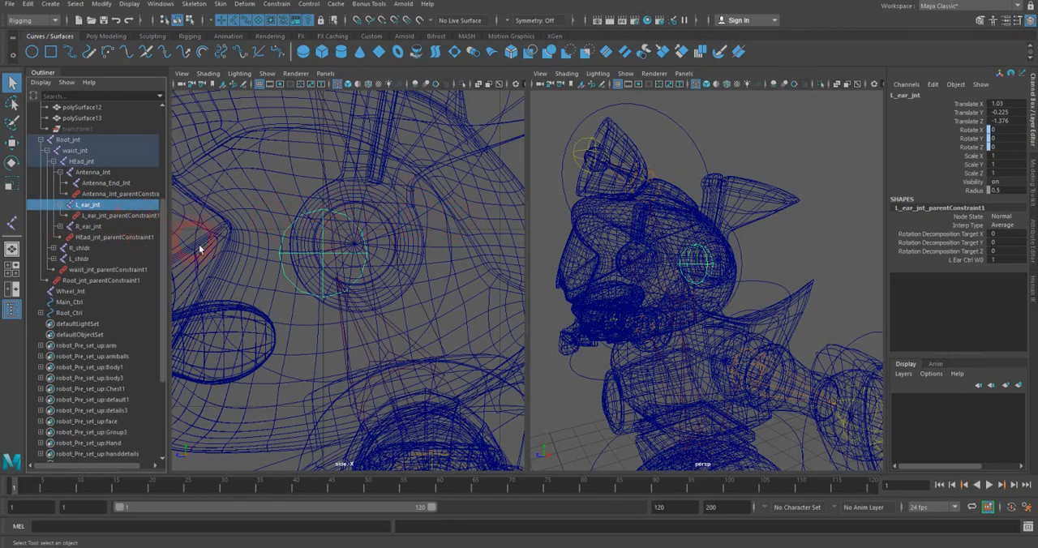
click(124, 217)
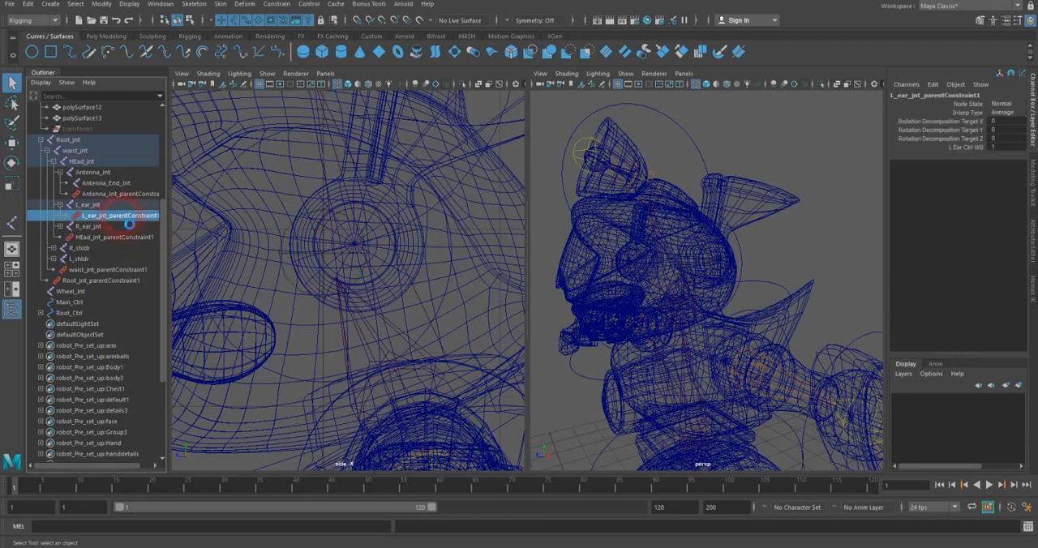
key(Delete)
Step: Delete R_ear_jnt_parentConstraint1 from under R_ear_jnt
click(396, 256)
alt+drag(654, 260, 795, 272)
click(650, 280)
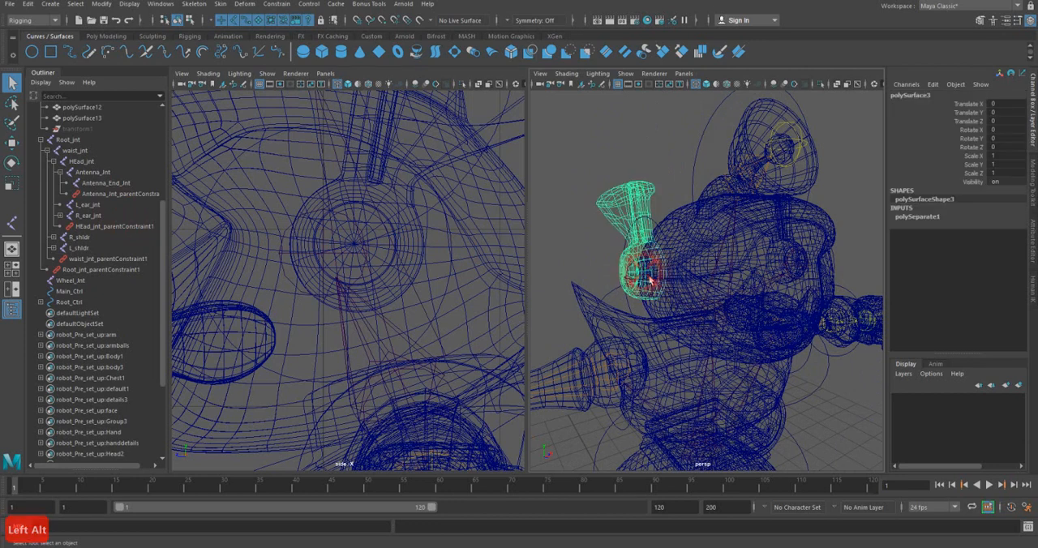
click(258, 21)
click(644, 277)
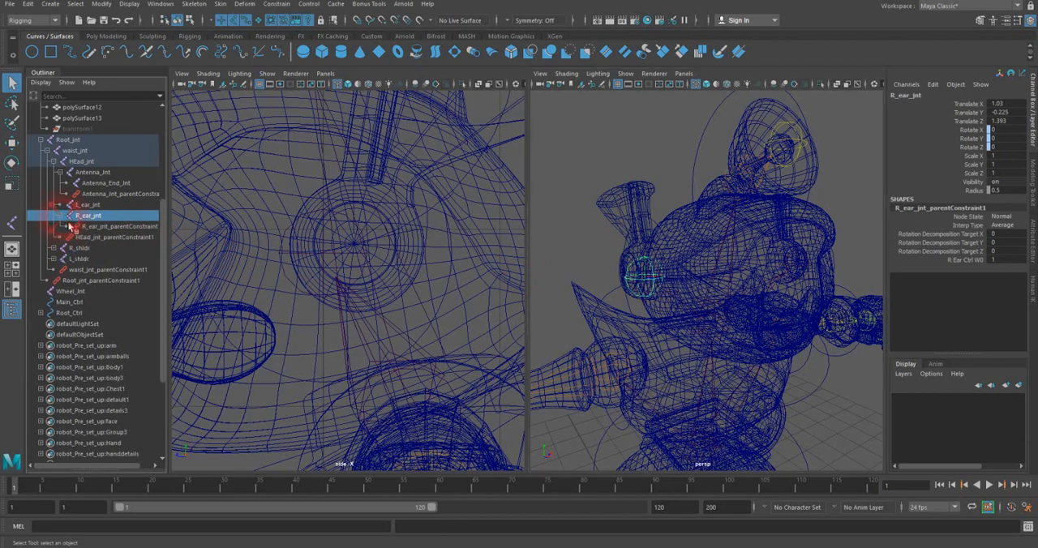
click(101, 227)
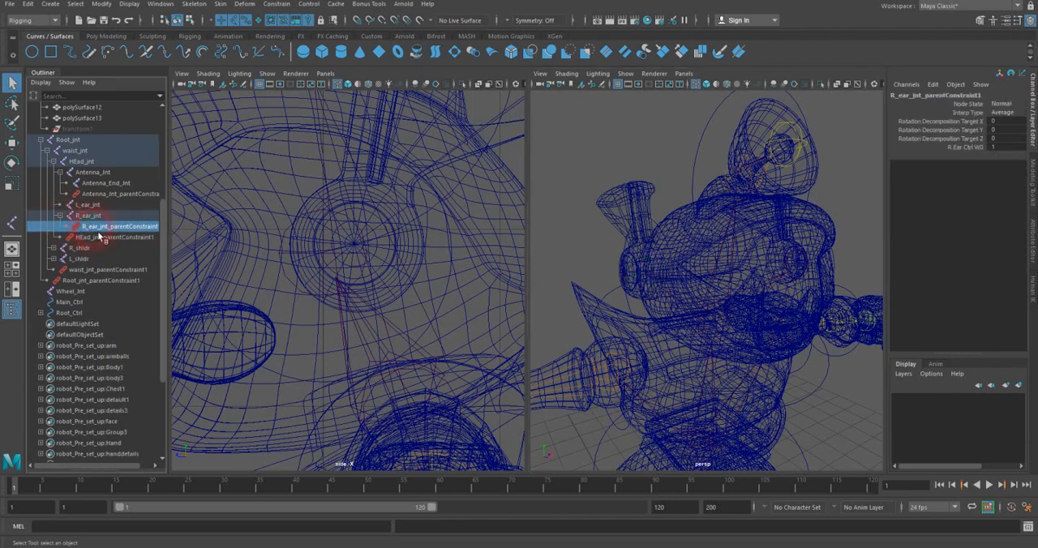
key(Delete)
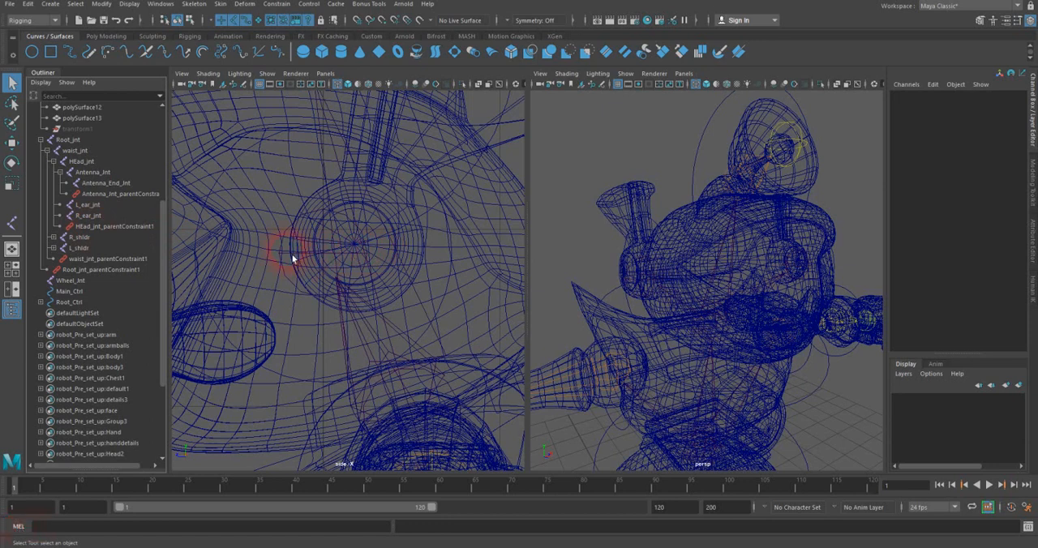
Step: Move L_ear_jnt and R_ear_jnt together in the side view, snapping them to the centre of the round ear mesh
drag(292, 263, 280, 256)
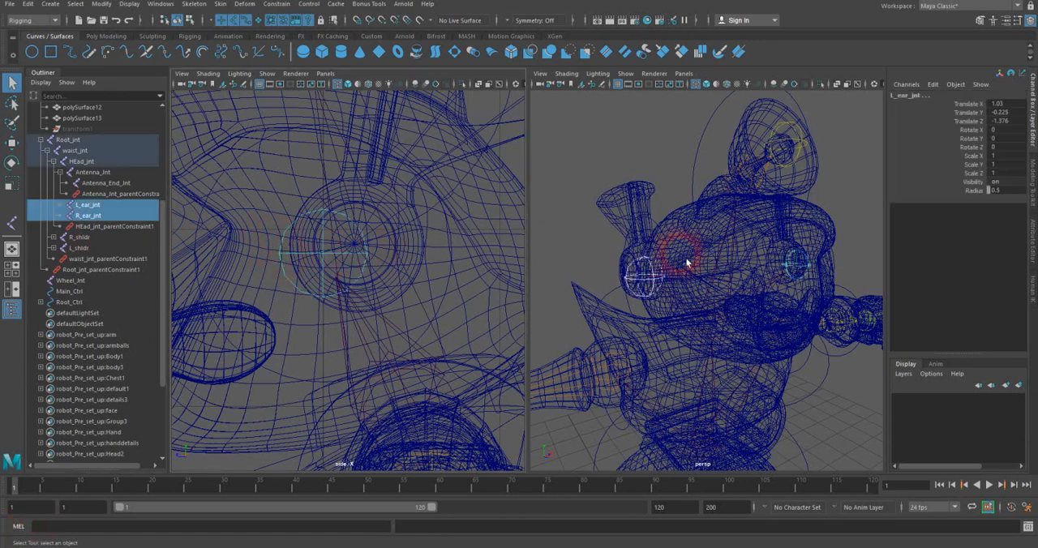
key(w)
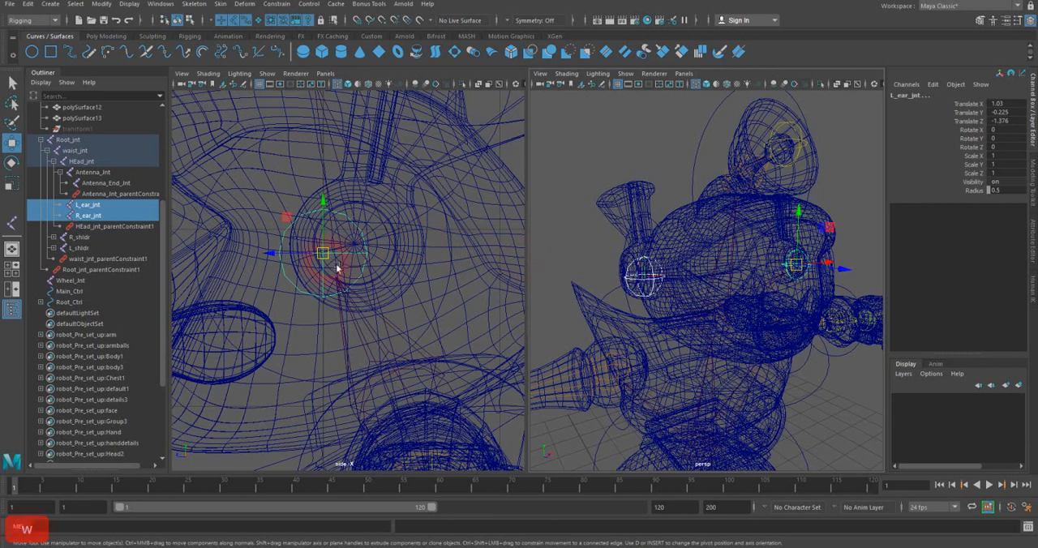
drag(316, 258, 372, 250)
key(v)
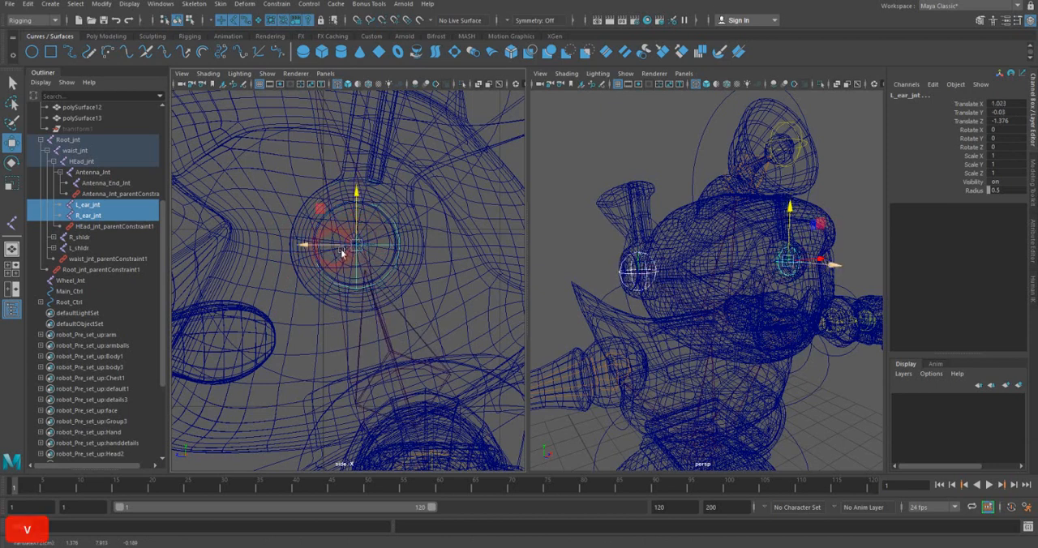
drag(348, 250, 364, 231)
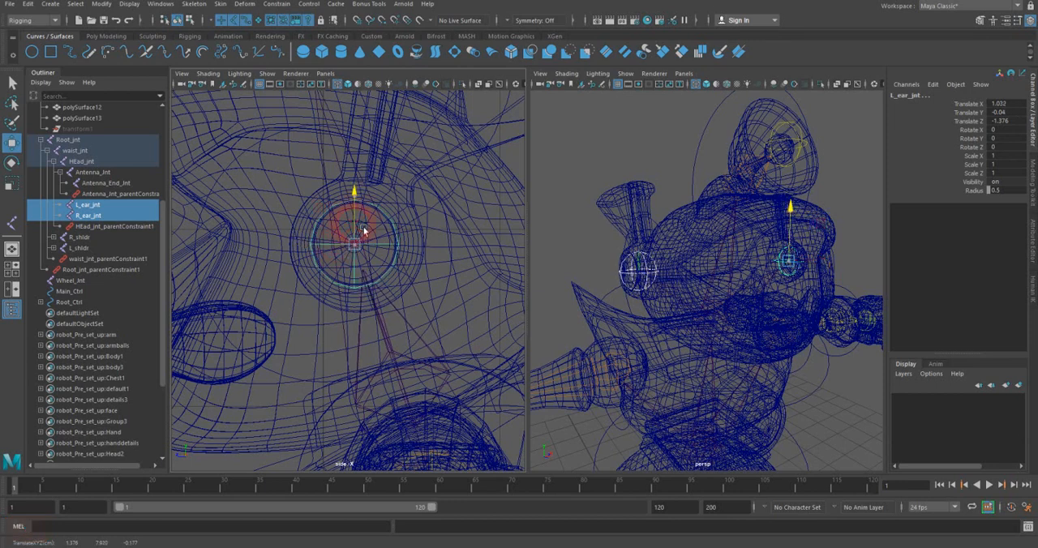
Step: Hide the polygon meshes in the perspective view and snap L_ear_Ctrl and R_ear_Ctrl onto their matching ear joints
alt+drag(753, 247, 621, 250)
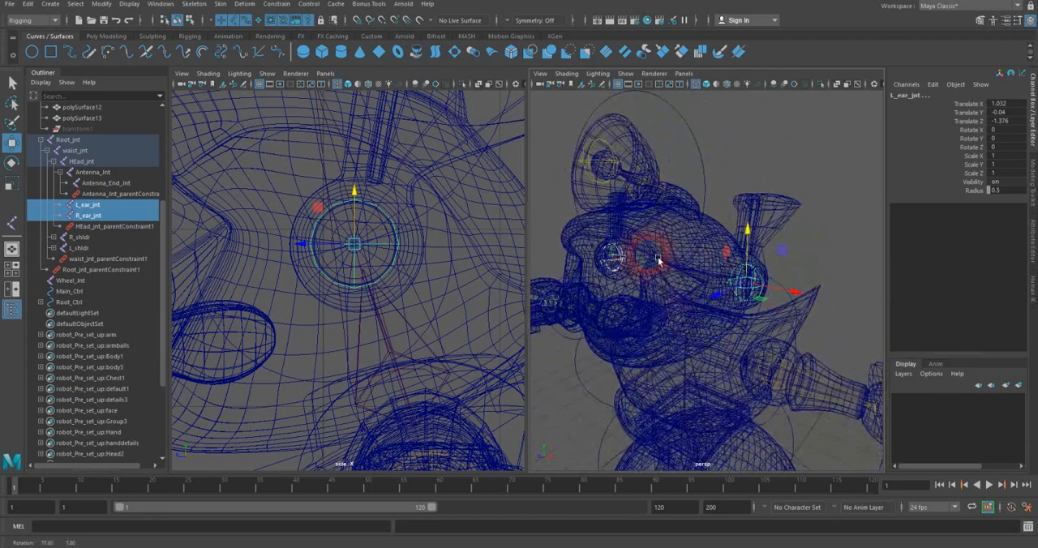
click(429, 336)
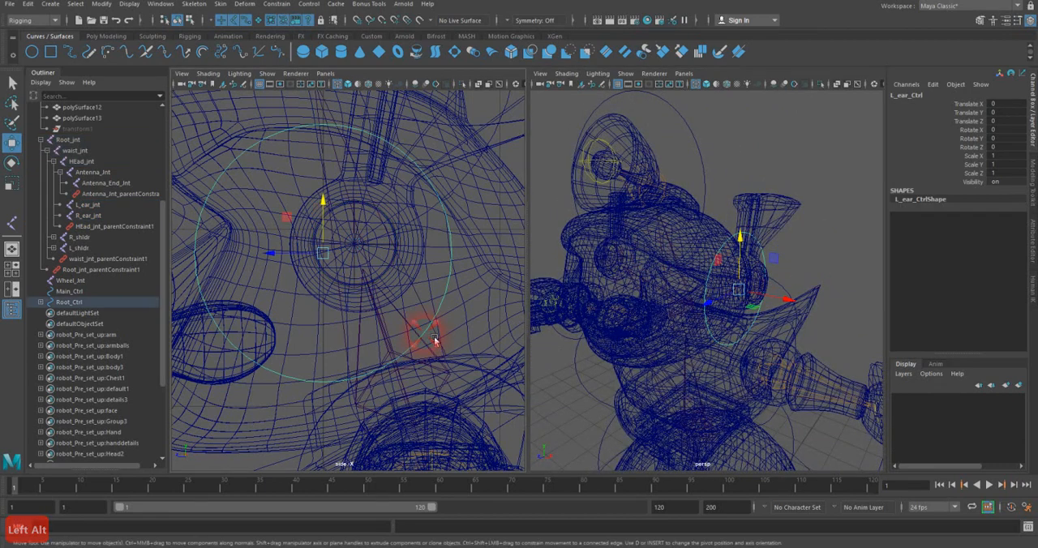
click(629, 79)
click(649, 189)
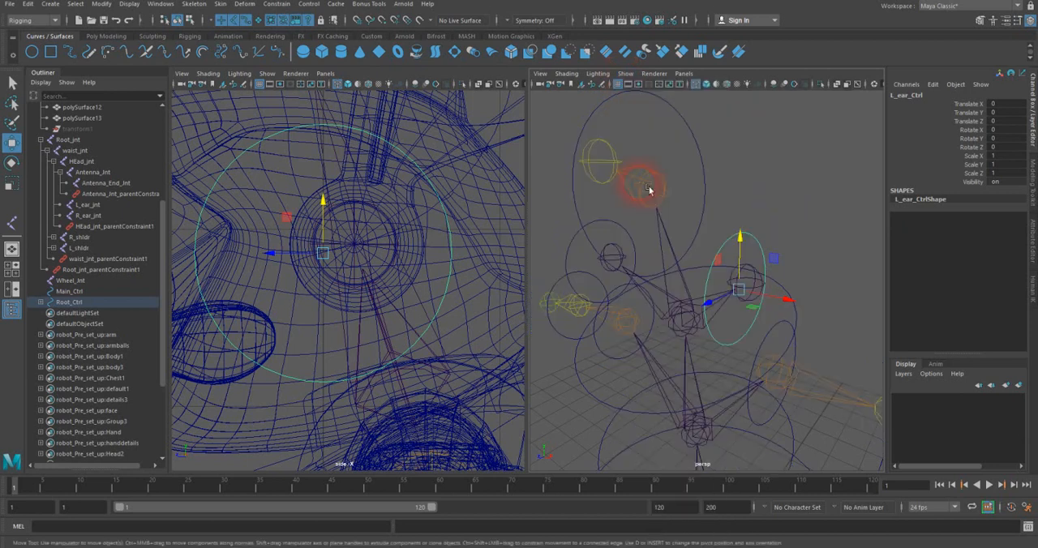
alt+drag(740, 248, 785, 235)
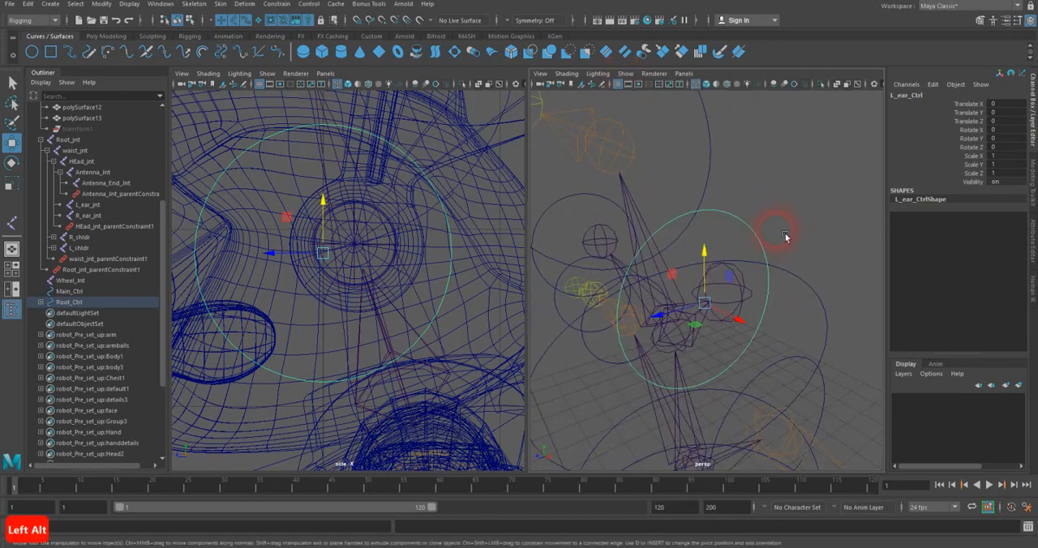
drag(702, 309, 711, 298)
click(583, 194)
drag(592, 250, 600, 242)
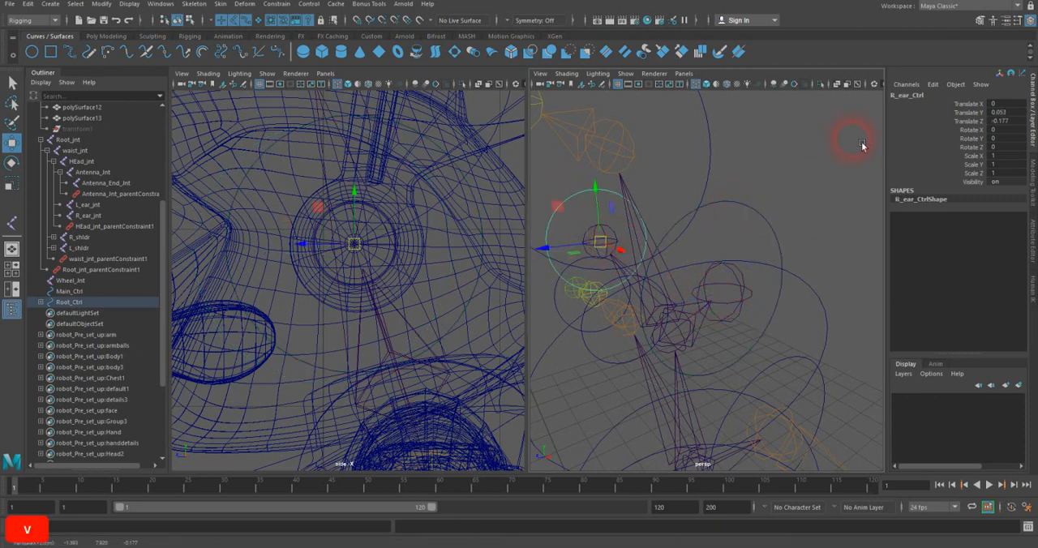
Step: Freeze the transformations of R_ear_Ctrl and L_ear_Ctrl
click(101, 5)
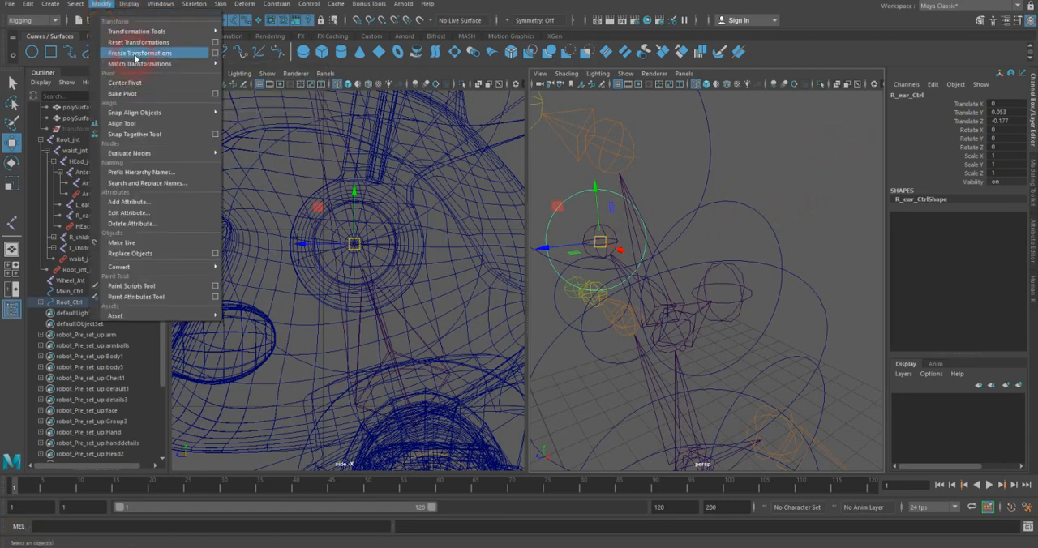
click(139, 52)
click(738, 212)
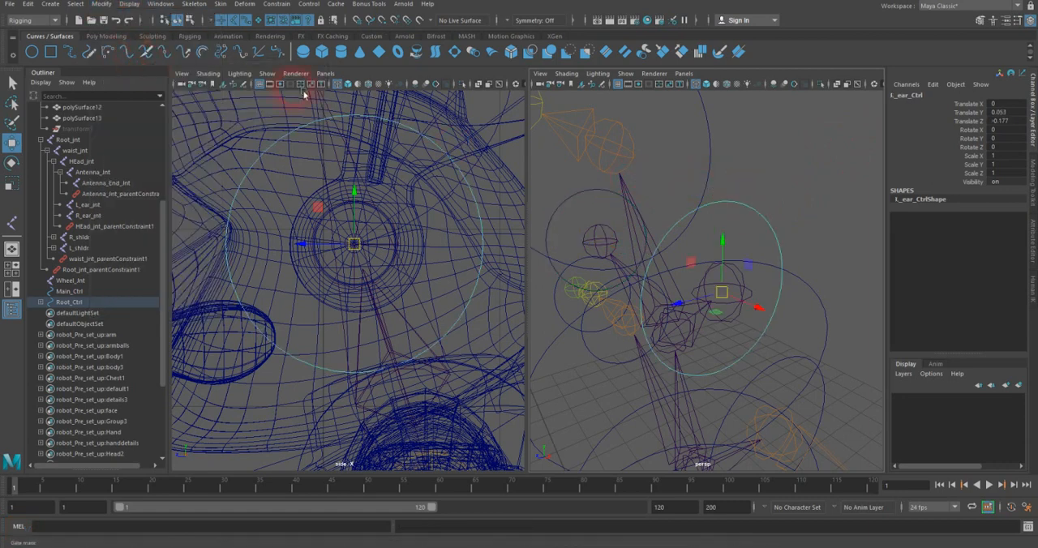
click(102, 4)
click(124, 54)
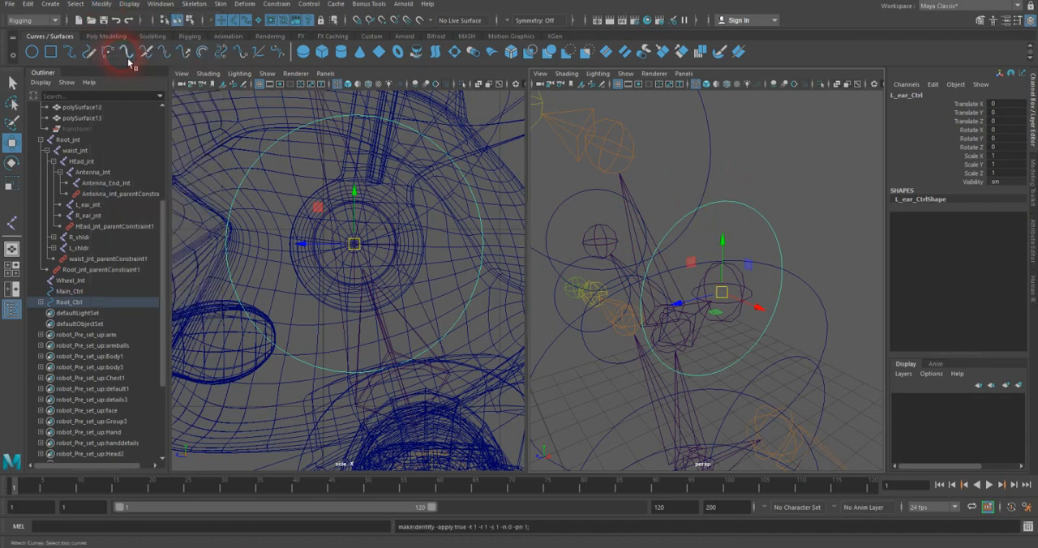
Step: Parent-constrain L_ear_jnt to L_ear_Ctrl on all rotation axes only, with Maintain offset on
shift+click(749, 281)
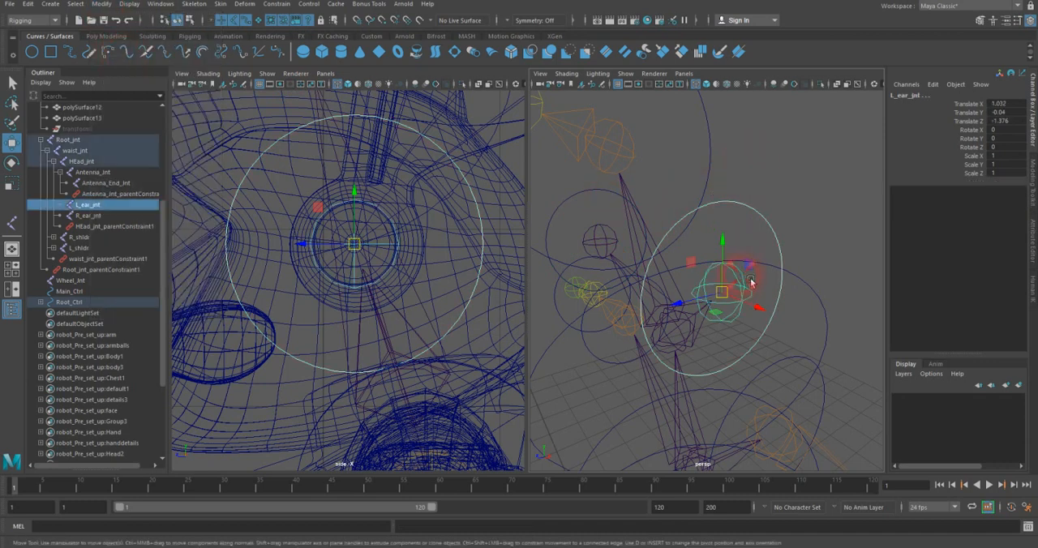
click(276, 4)
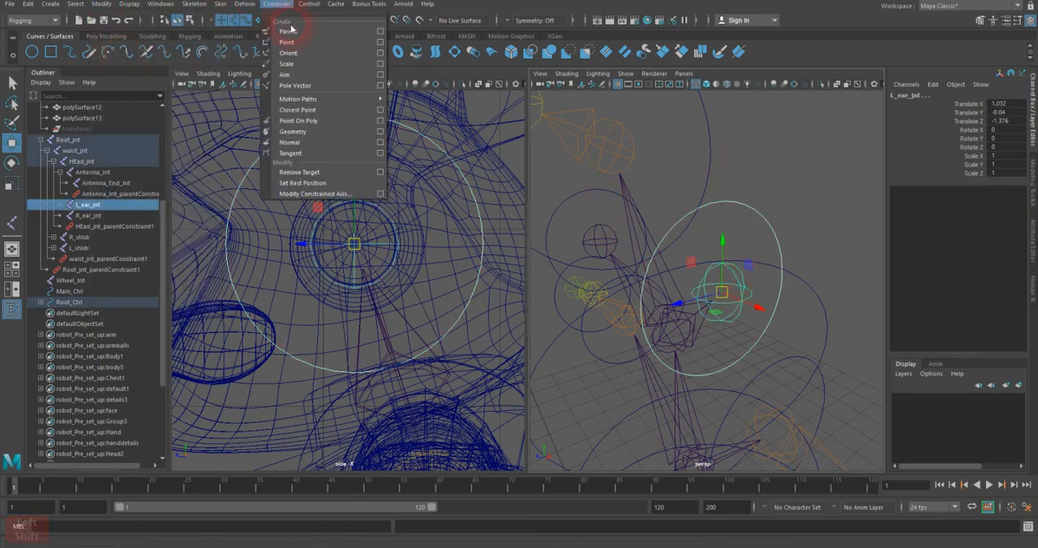
click(380, 31)
click(695, 139)
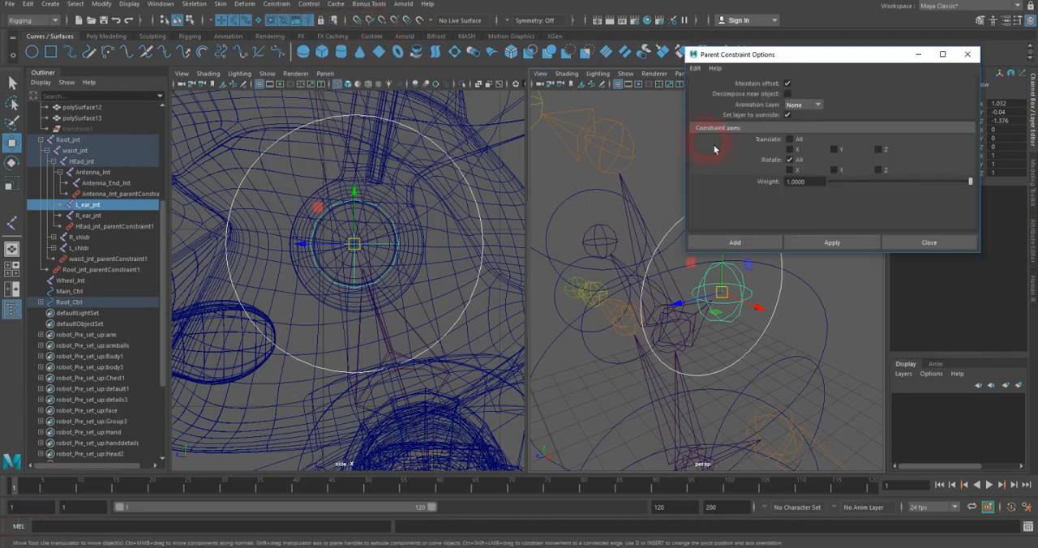
click(793, 242)
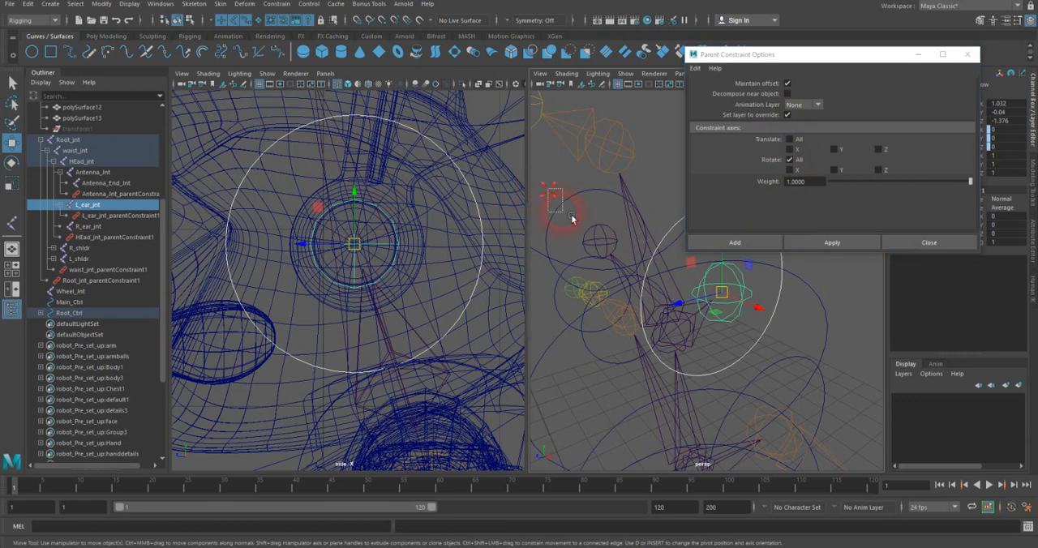
Step: Parent-constrain R_ear_jnt to R_ear_Ctrl with the same rotation-only options and close the constraint options
click(618, 242)
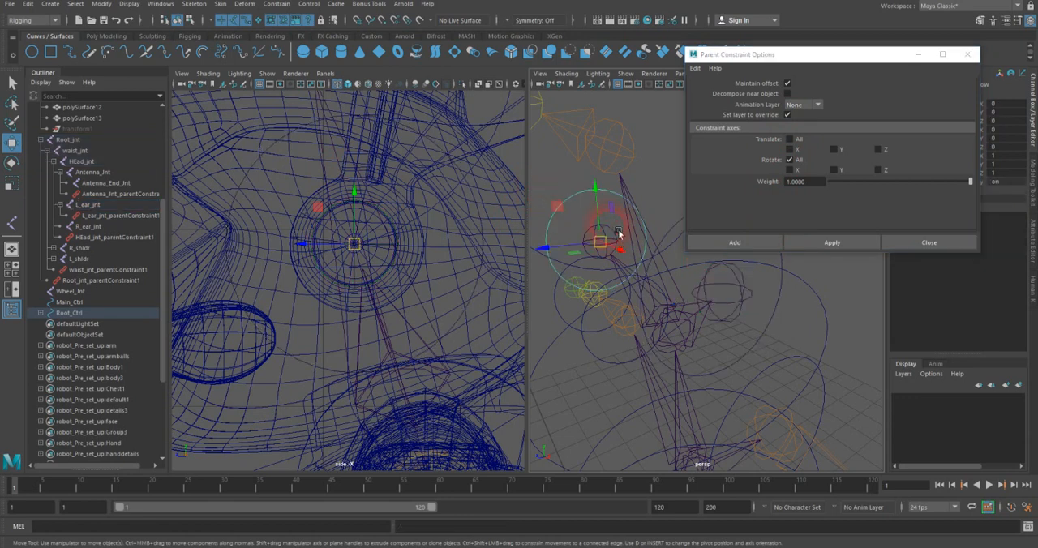
shift+click(608, 238)
click(792, 243)
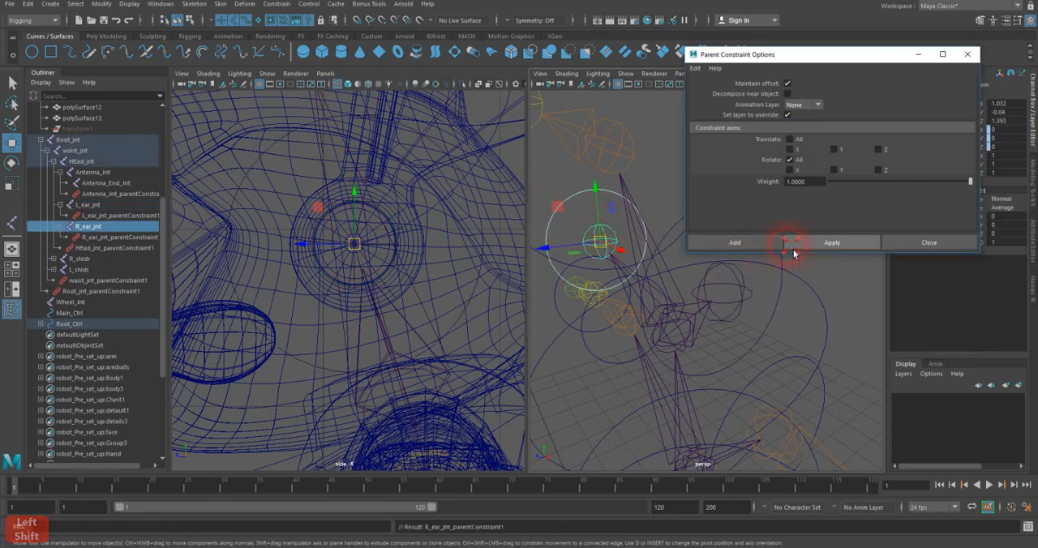
click(966, 54)
Step: Show the polygon meshes again in the perspective view
alt+drag(725, 189, 726, 217)
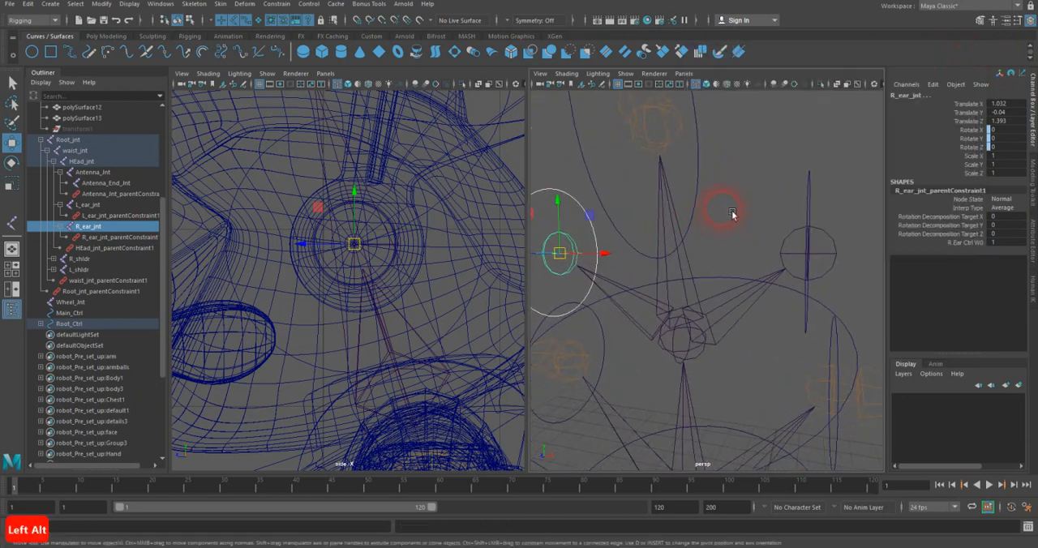
scroll(732, 213, down, 4)
scroll(327, 208, down, 5)
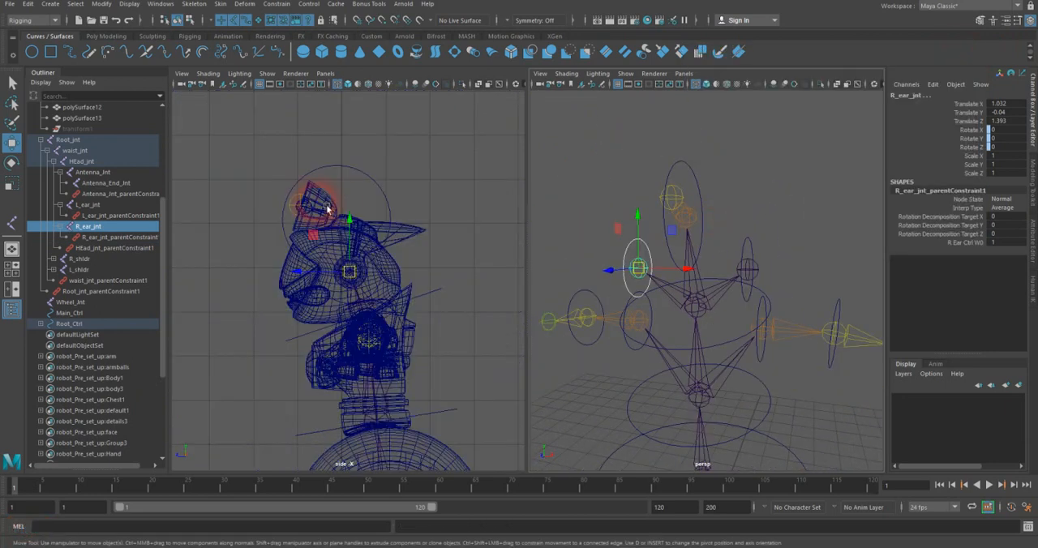
click(594, 121)
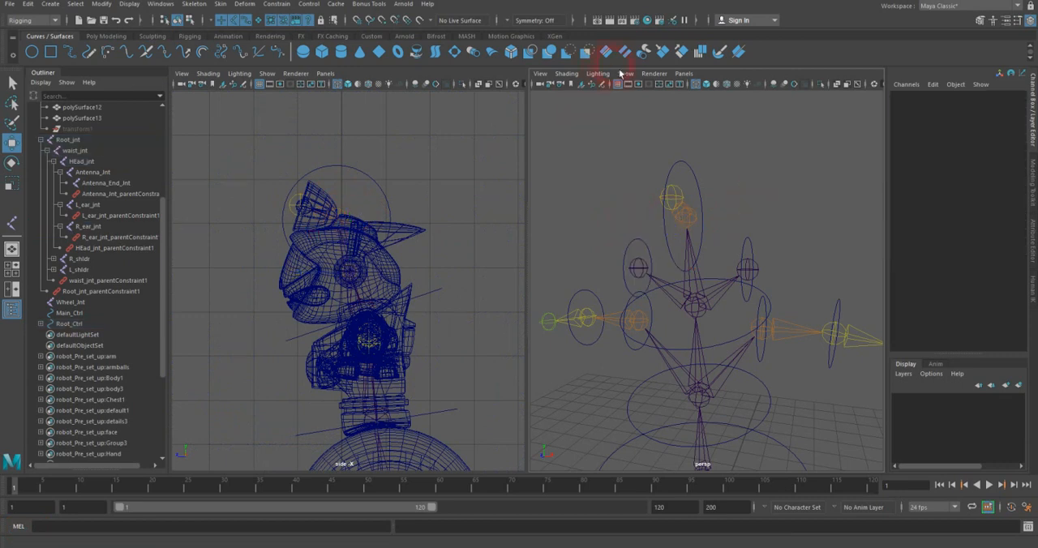
click(624, 74)
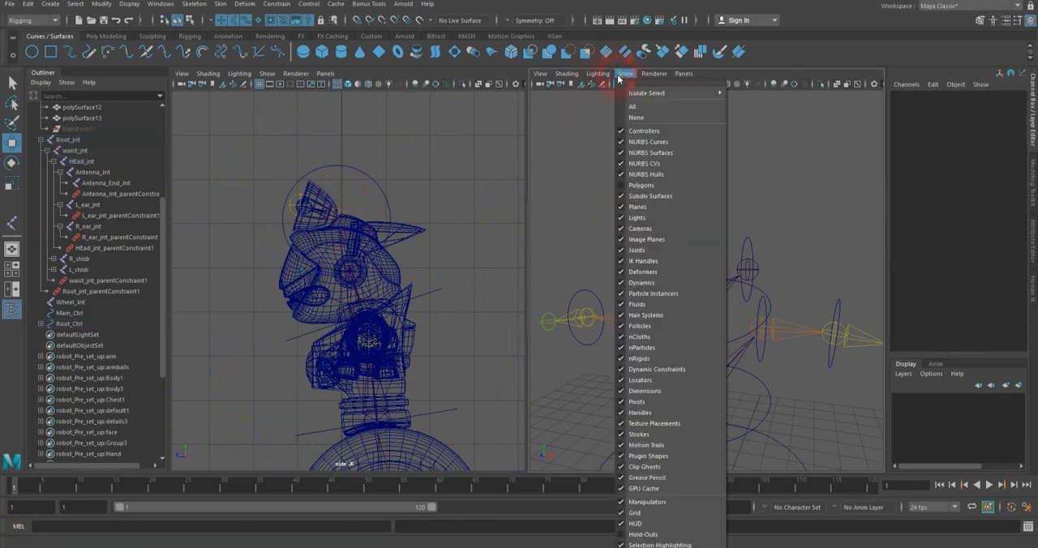
click(632, 189)
Step: Bind the robot's left ear mesh, polySurface1, to L_ear_jnt with Bind Skin
alt+drag(708, 209, 784, 219)
alt+right_drag(785, 219, 823, 220)
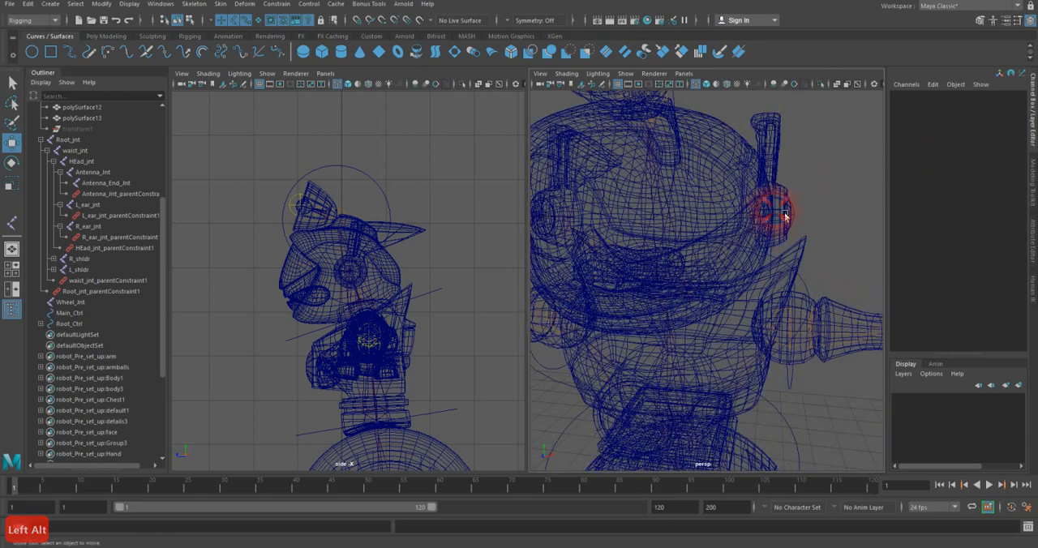
click(783, 215)
alt+drag(780, 217, 764, 131)
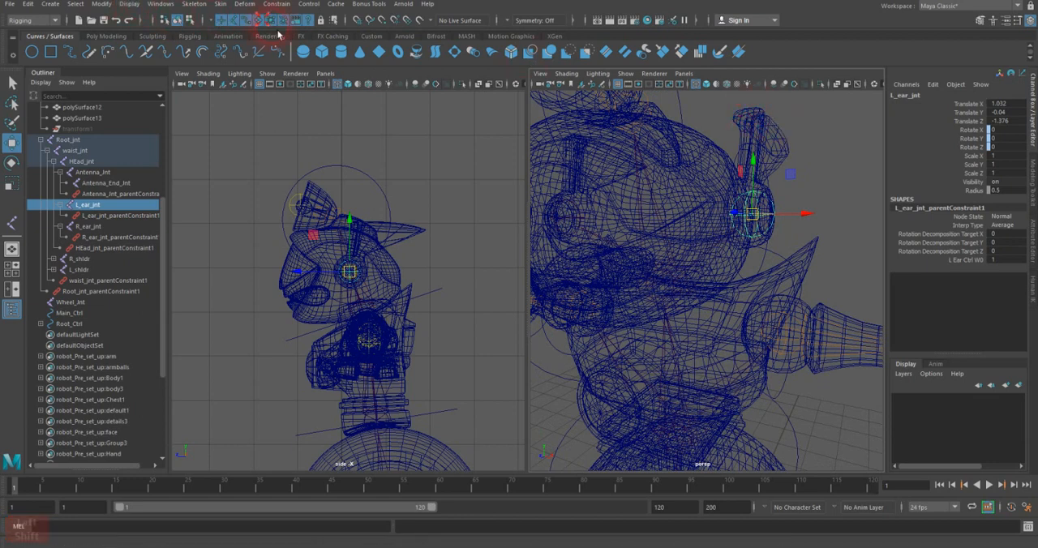
click(789, 117)
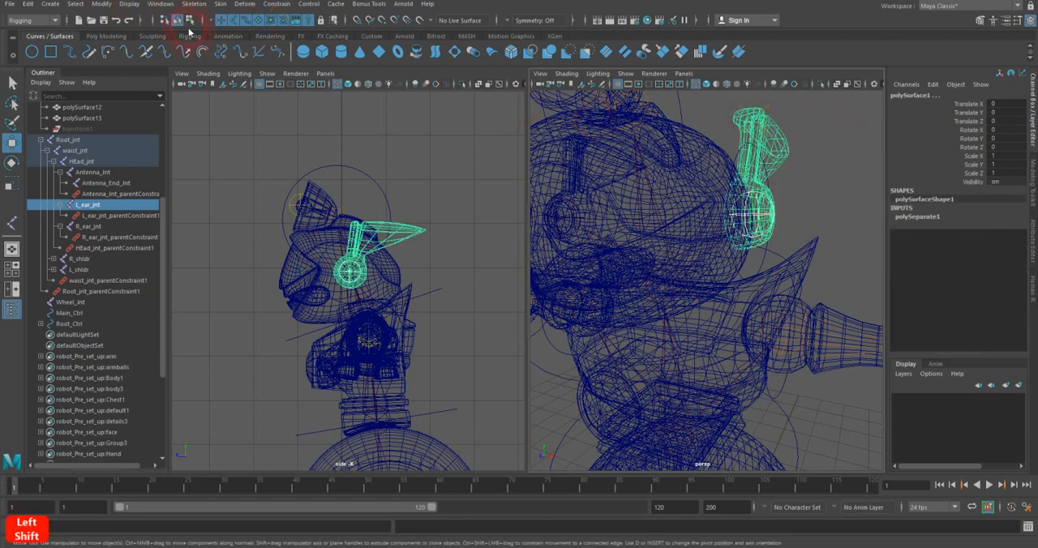
click(221, 4)
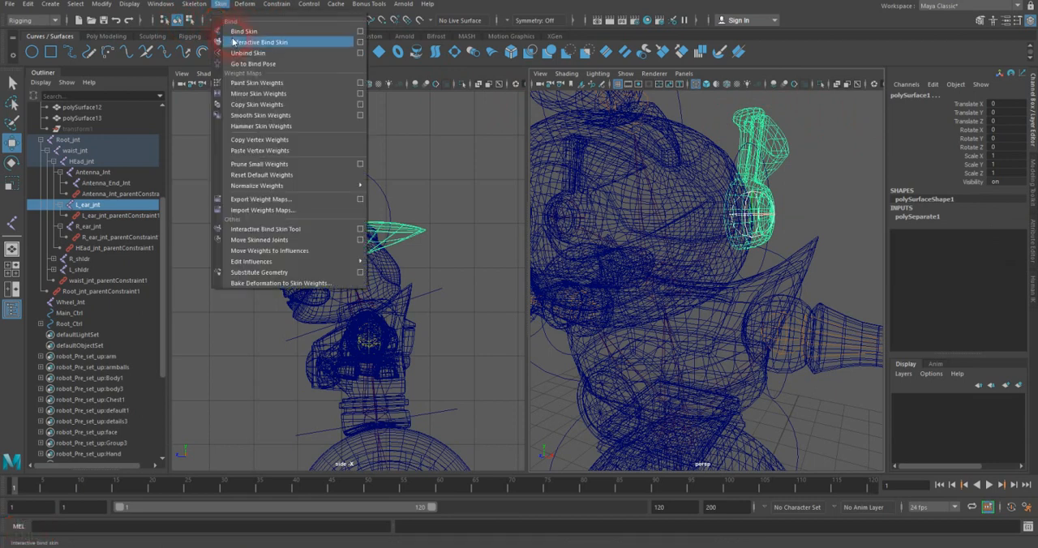
click(237, 31)
Step: Bind the robot's right ear mesh, polySurface3, to R_ear_jnt with Bind Skin
alt+drag(331, 248, 336, 242)
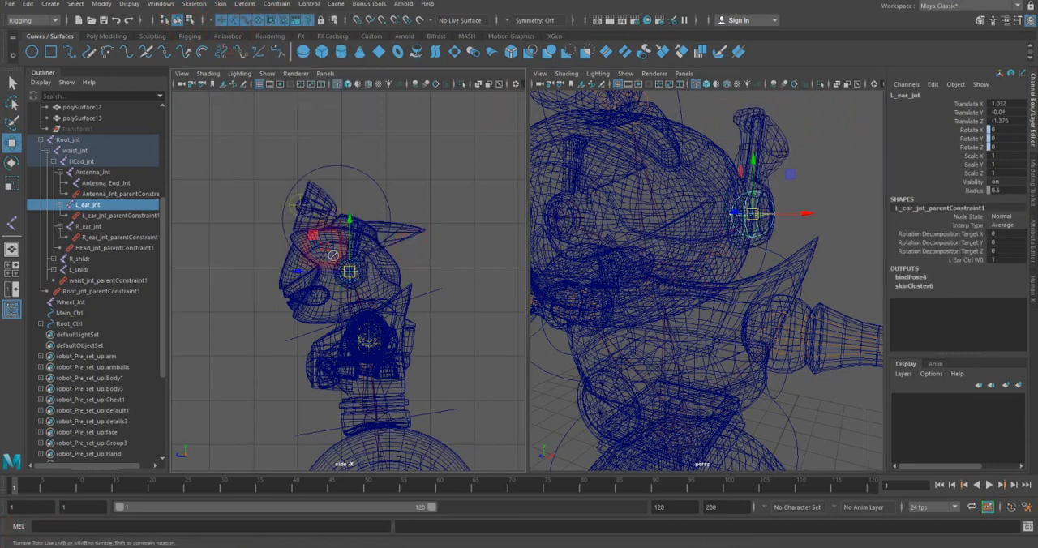
alt+drag(708, 229, 681, 243)
alt+drag(665, 230, 693, 204)
click(701, 223)
click(677, 151)
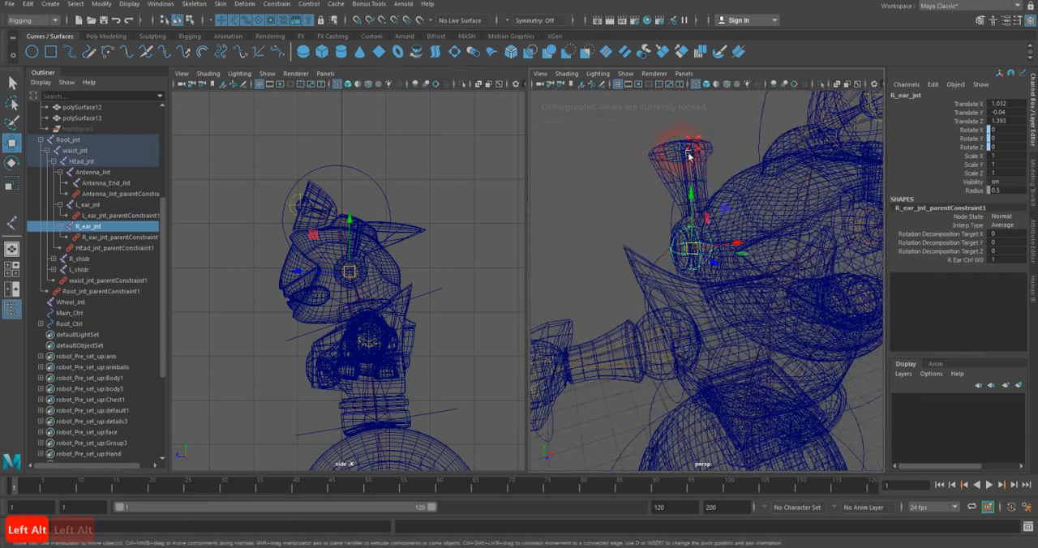
click(226, 7)
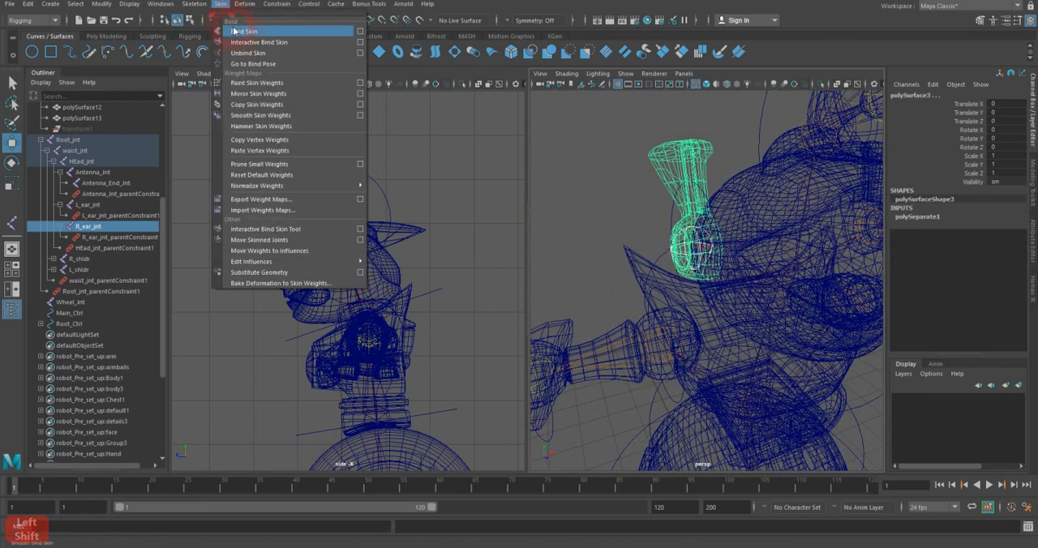
click(235, 31)
Step: Test-rotate Head_Ctrl to check how the head follows, and undo the rotation
scroll(714, 265, down, 8)
alt+drag(718, 268, 674, 225)
scroll(754, 231, up, 3)
alt+middle_drag(772, 231, 744, 228)
alt+right_drag(744, 230, 722, 213)
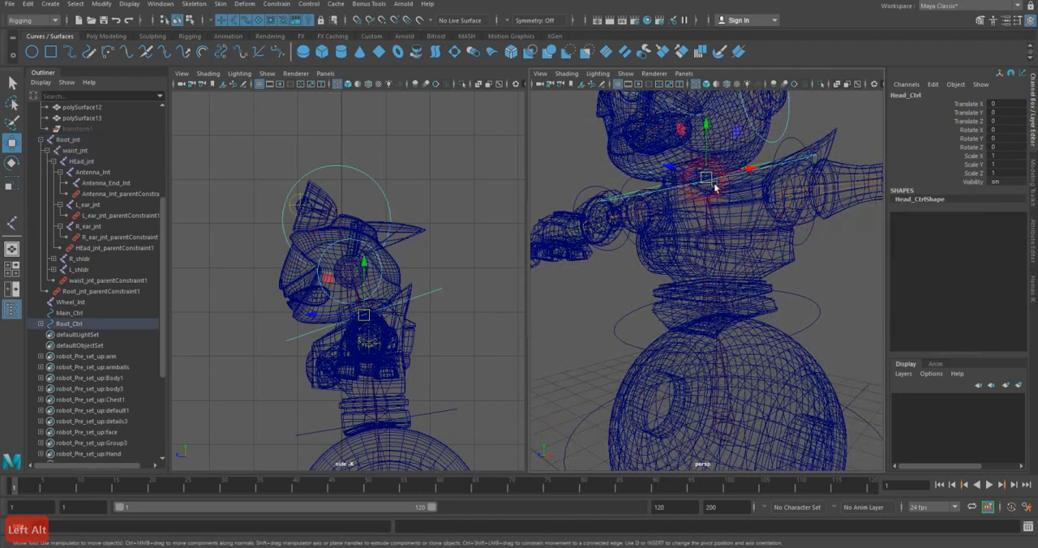
click(718, 198)
alt+drag(722, 200, 757, 204)
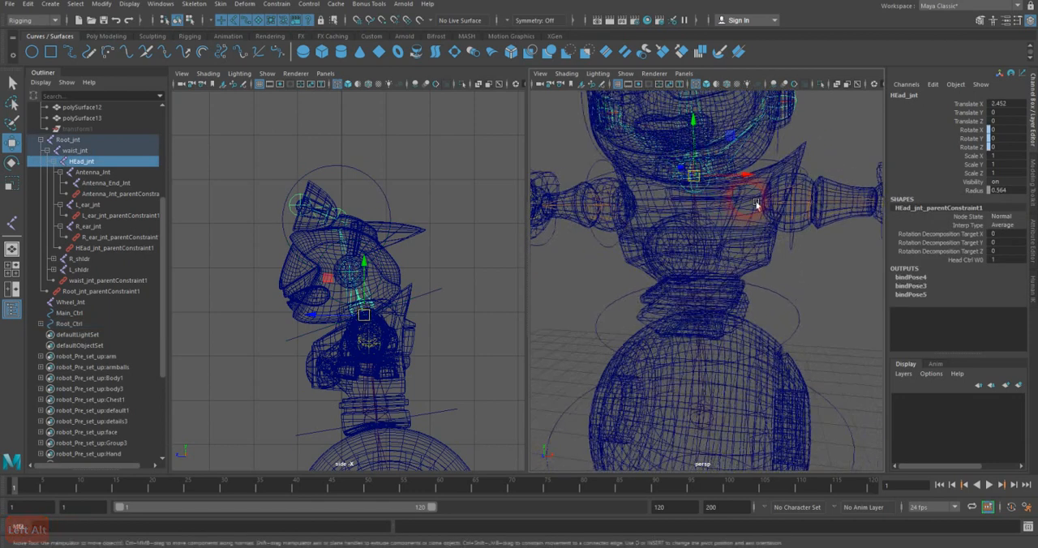
click(811, 175)
key(e)
mouse_move(691, 192)
mouse_down()
mouse_move(689, 207)
mouse_move(688, 192)
mouse_up()
key(z)
Step: Bind the head mesh, polySurface4, to HEad_jnt with Bind Skin
alt+middle_drag(720, 195, 718, 261)
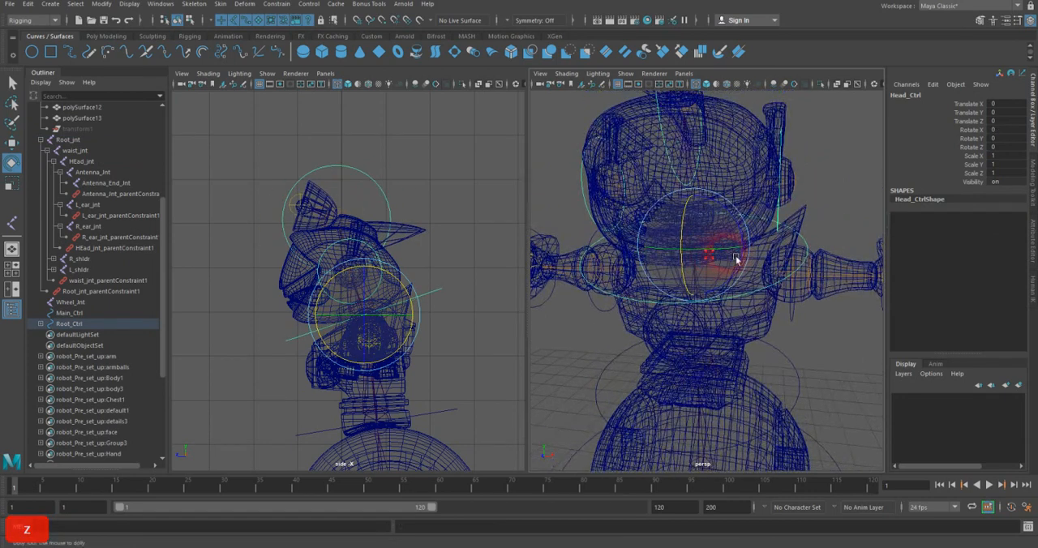
scroll(718, 261, up, 2)
click(13, 83)
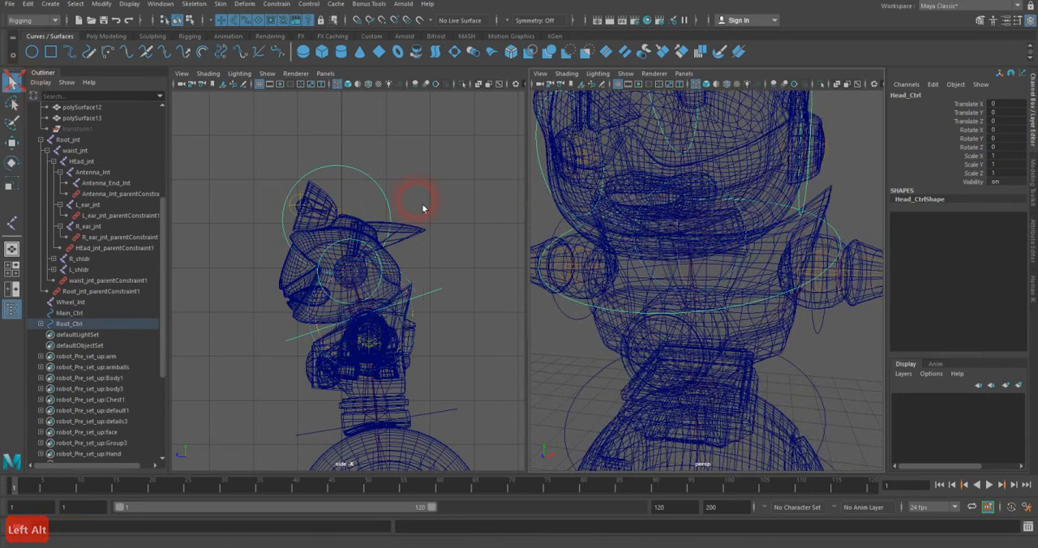
click(705, 233)
shift+click(799, 199)
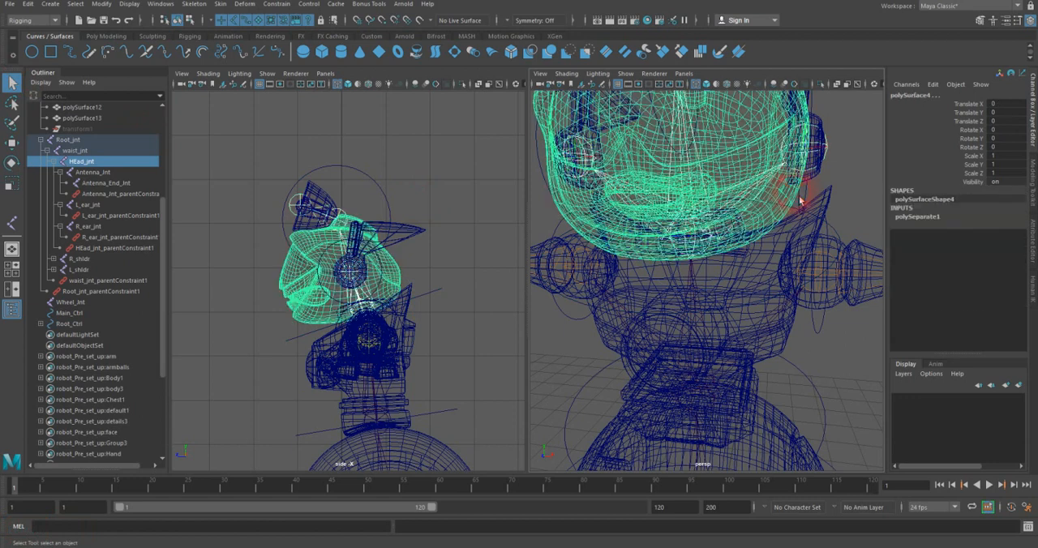
click(222, 11)
click(238, 29)
click(708, 252)
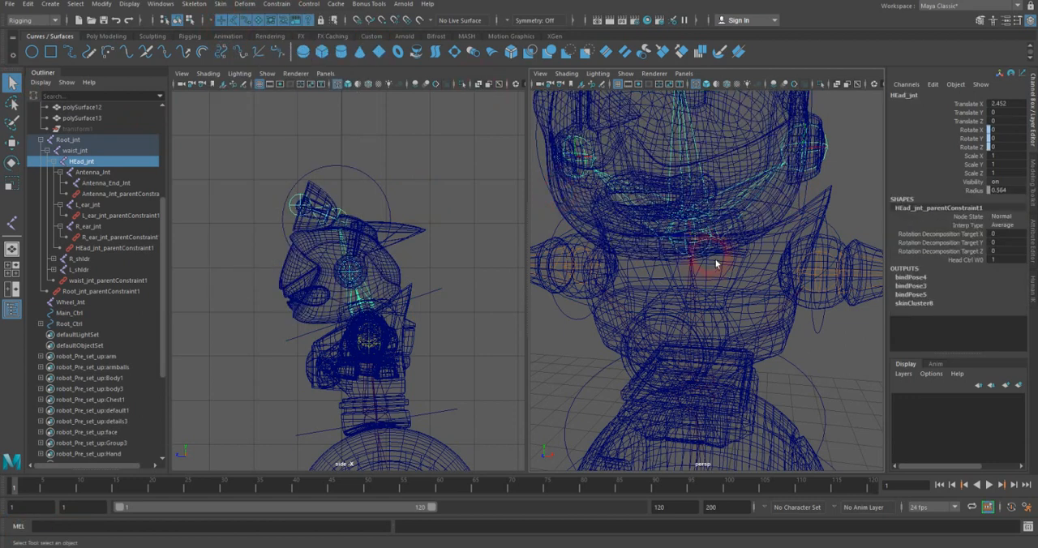
Step: Bind the torso mesh, polySurface7, to waist_jnt using the Selected joints and Closest distance options of Bind Skin
scroll(751, 277, down, 6)
alt+drag(748, 297, 716, 294)
alt+right_drag(716, 294, 866, 278)
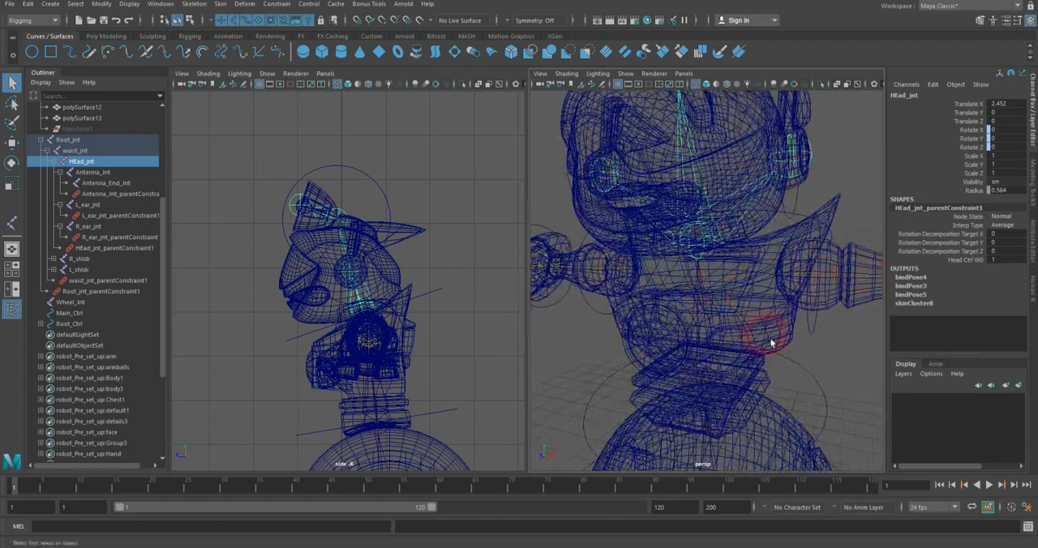
alt+middle_drag(782, 361, 764, 304)
click(731, 334)
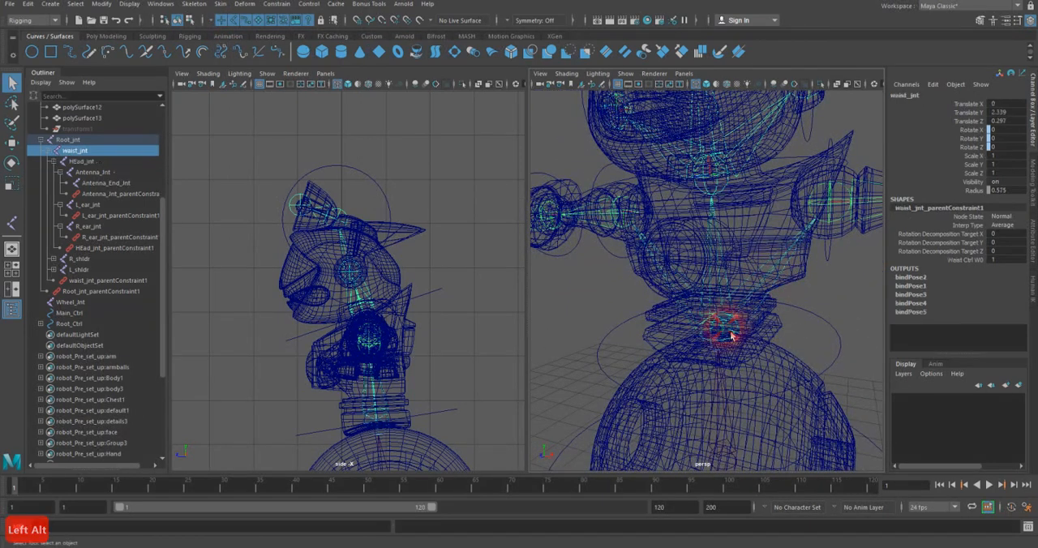
click(774, 231)
shift+click(438, 156)
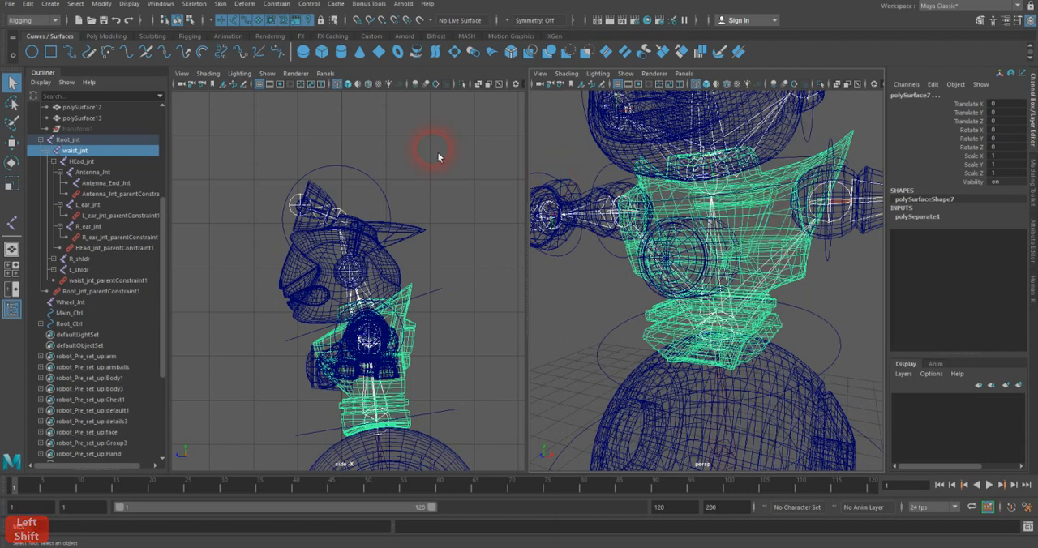
click(220, 4)
click(363, 31)
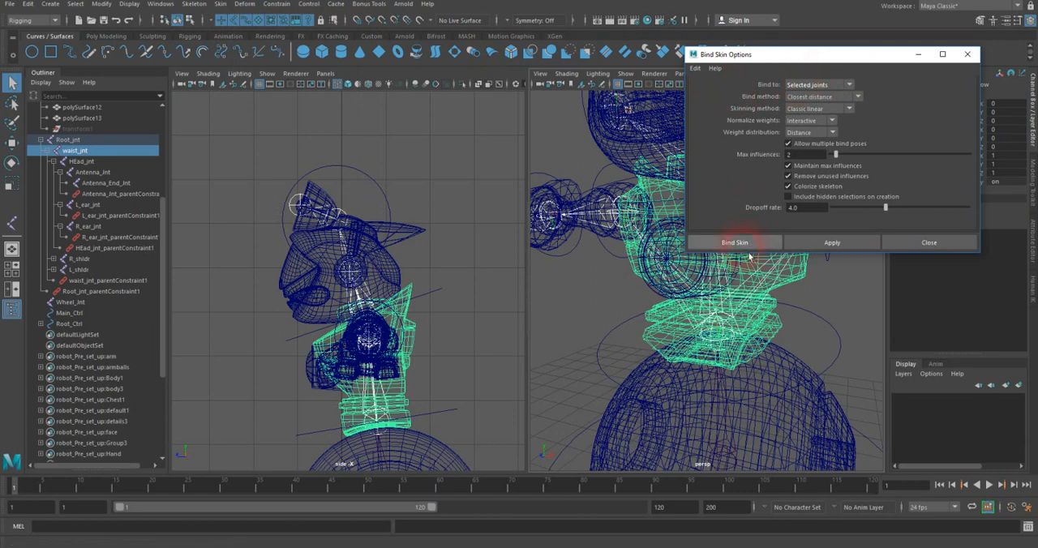
click(805, 242)
drag(827, 53, 382, 61)
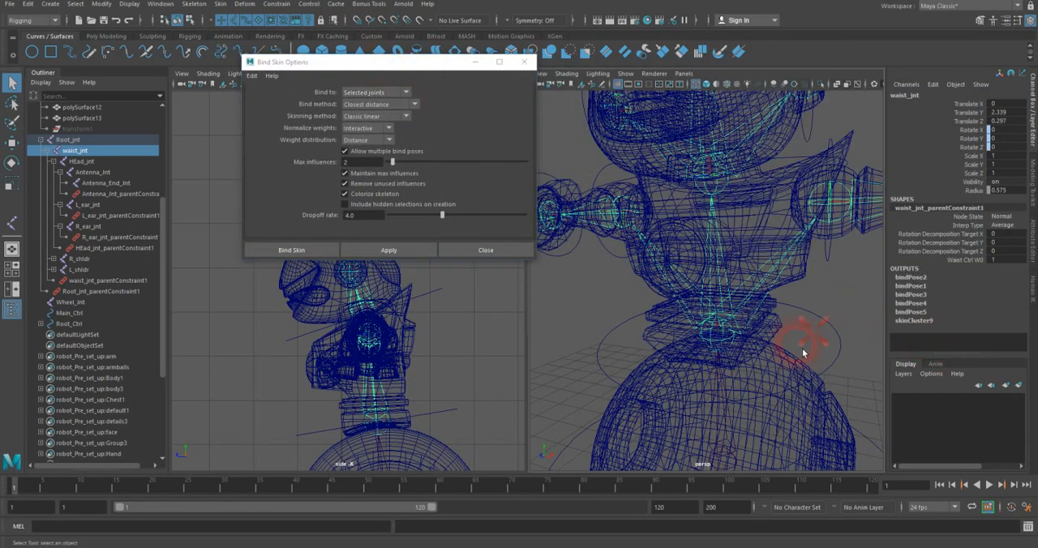
Step: Test-rotate Waist_Ctrl to check how the torso follows, and undo the rotation
click(768, 342)
key(e)
mouse_move(715, 321)
mouse_down()
mouse_move(702, 324)
mouse_move(715, 312)
mouse_up()
key(z)
Step: Examine the wheel mesh, Wheel_Jnt and the controls around it, close the Bind Skin options, and expand Root_Ctrl's hierarchy
alt+middle_drag(769, 343, 778, 285)
mouse_move(776, 286)
alt+mouse_down()
mouse_move(770, 266)
mouse_move(746, 259)
mouse_move(736, 222)
mouse_move(758, 278)
alt+mouse_up()
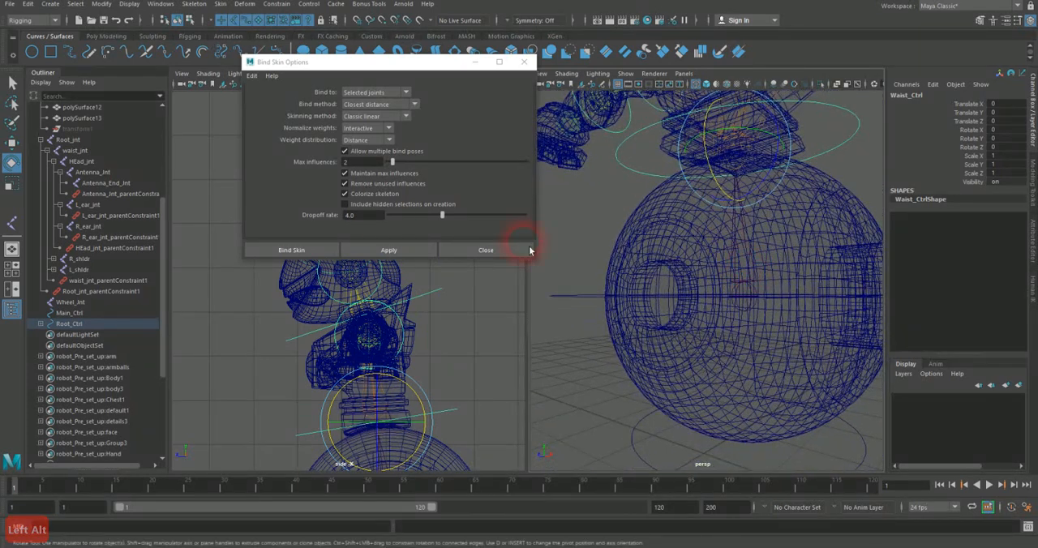
click(72, 304)
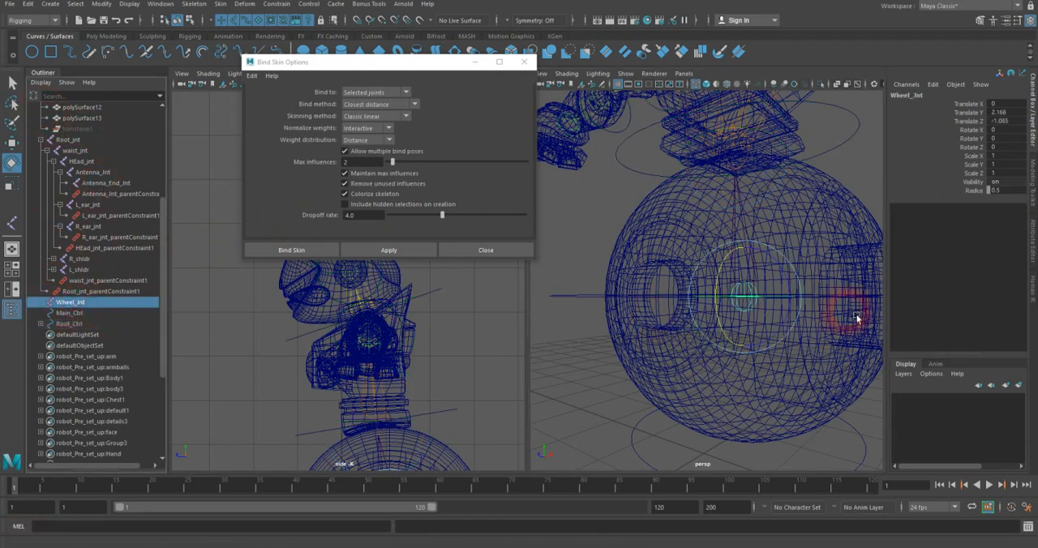
alt+drag(703, 313, 711, 325)
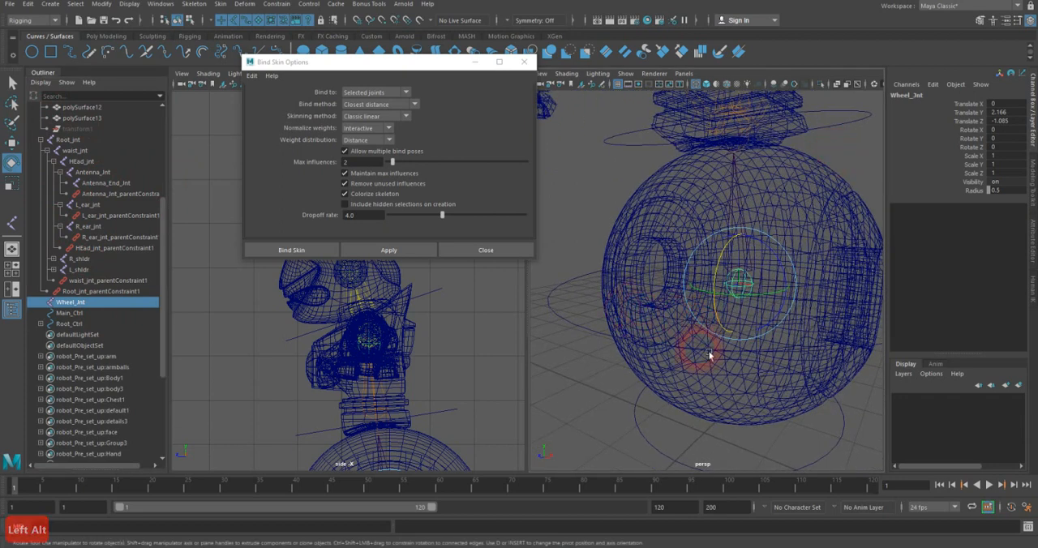
scroll(836, 204, down, 2)
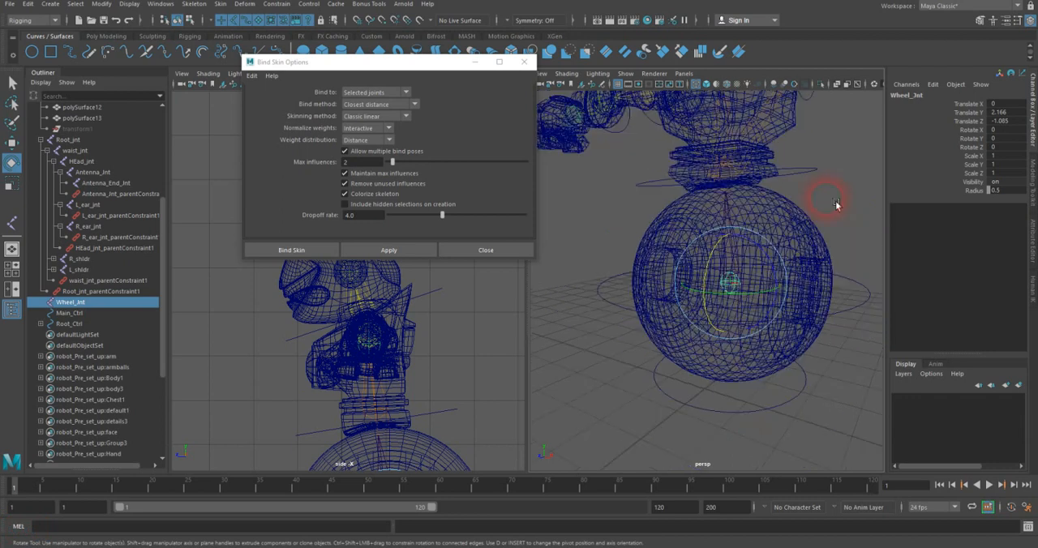
alt+middle_drag(834, 206, 821, 213)
click(525, 63)
alt+middle_drag(762, 243, 731, 263)
alt+right_drag(731, 263, 754, 270)
drag(836, 324, 843, 357)
click(51, 333)
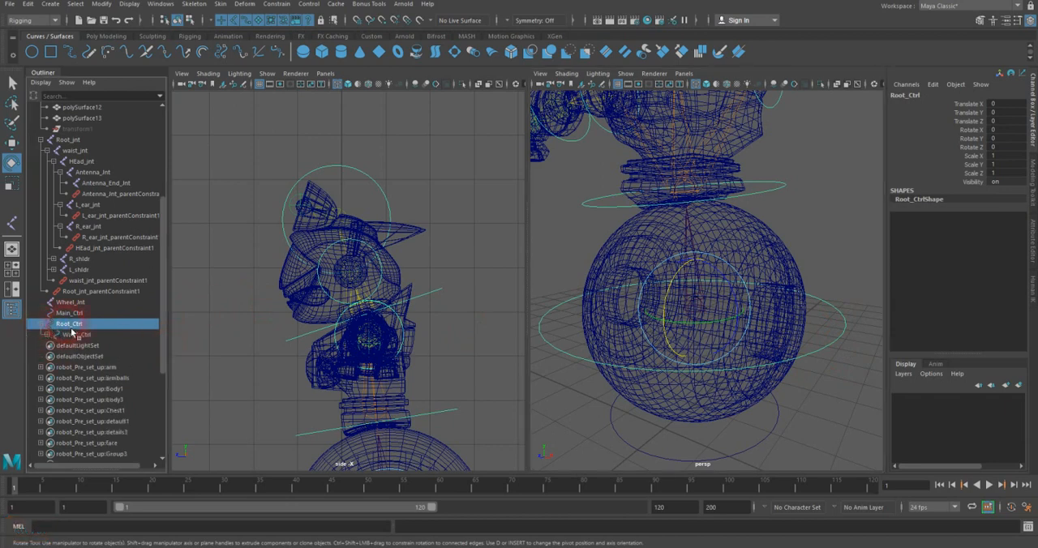
Step: Duplicate Main_Ctrl and raise the copy to the height of the wheel's centre, about 2.17 in Translate Y
click(813, 413)
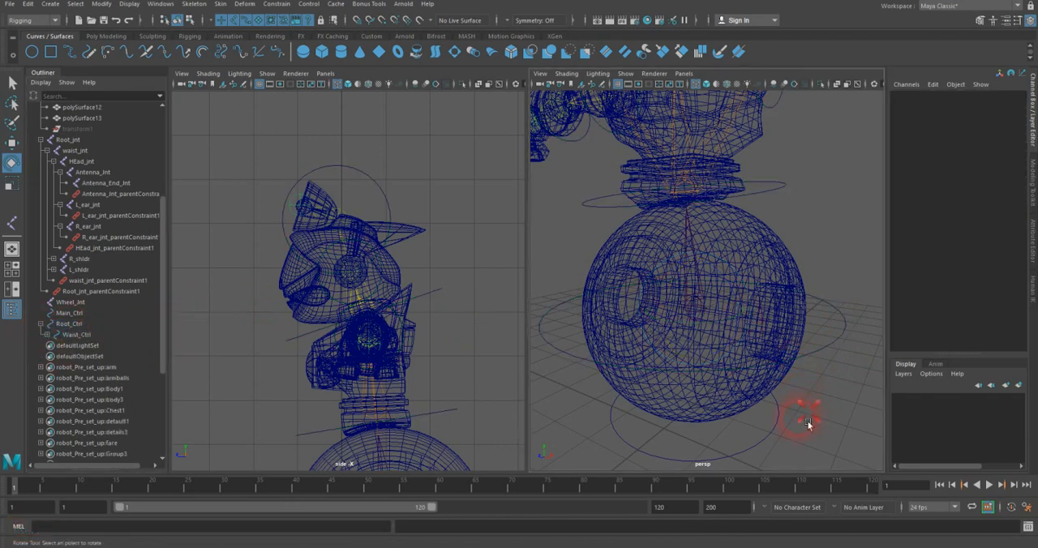
click(774, 435)
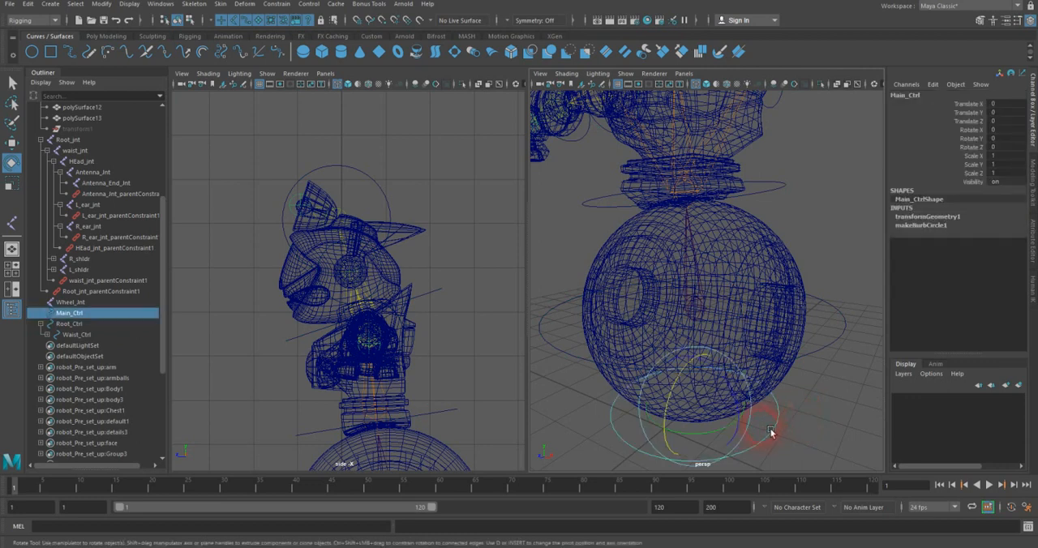
key(ctrl+d)
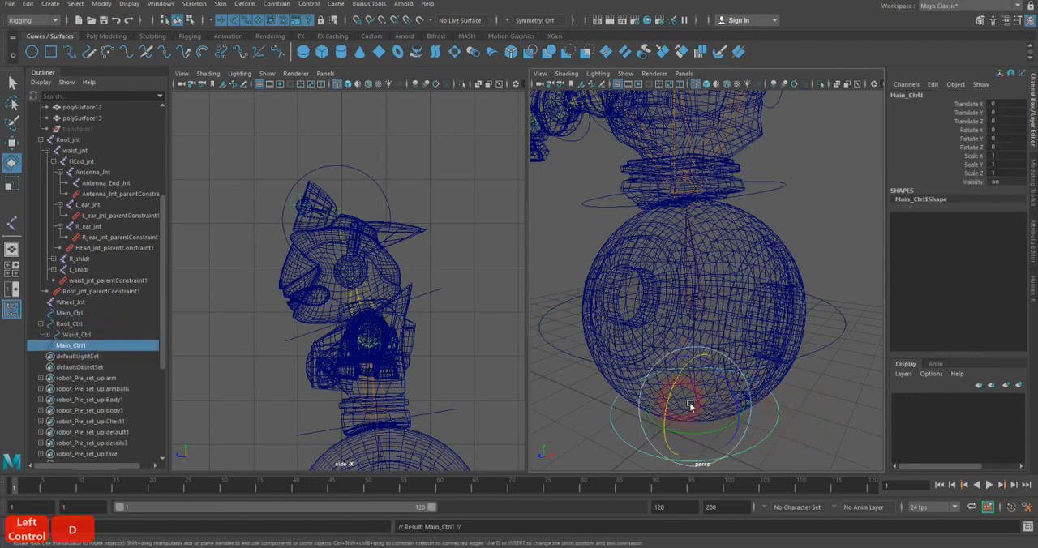
alt+middle_drag(456, 384, 419, 153)
alt+middle_drag(376, 306, 381, 336)
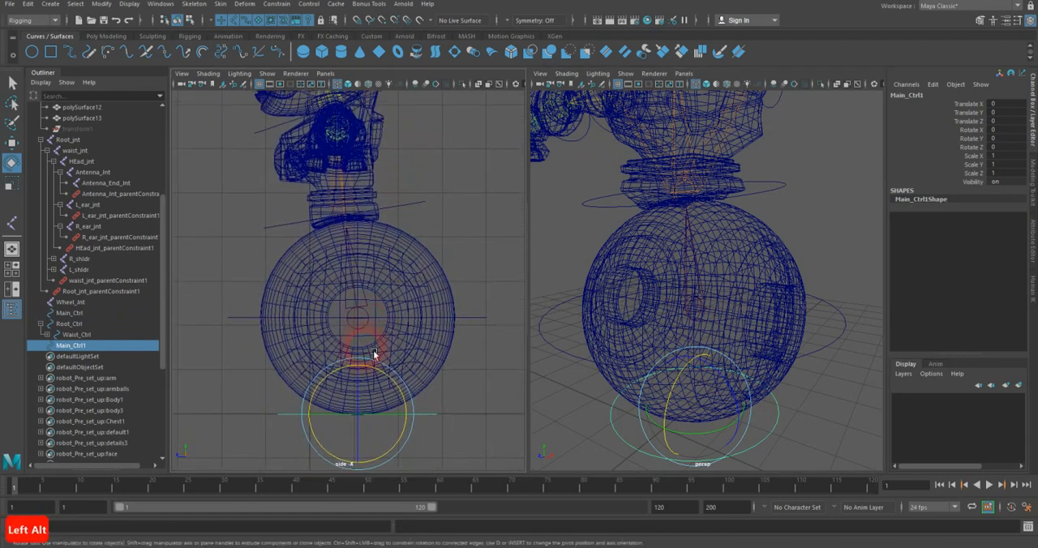
key(w)
drag(364, 419, 366, 325)
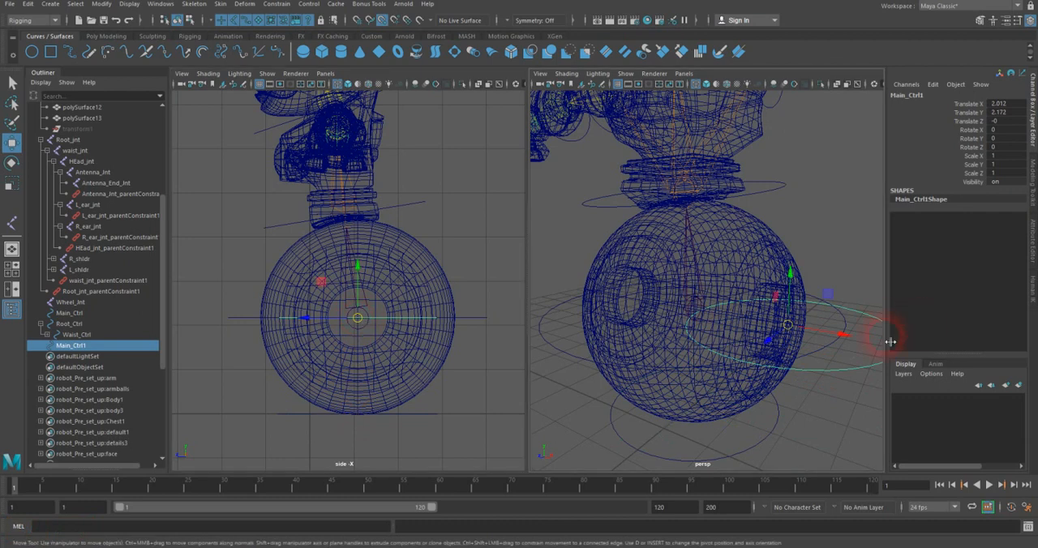
Step: Hide polygons in the perspective view and snap the duplicated control circle onto the joint at the wheel's centre
click(625, 73)
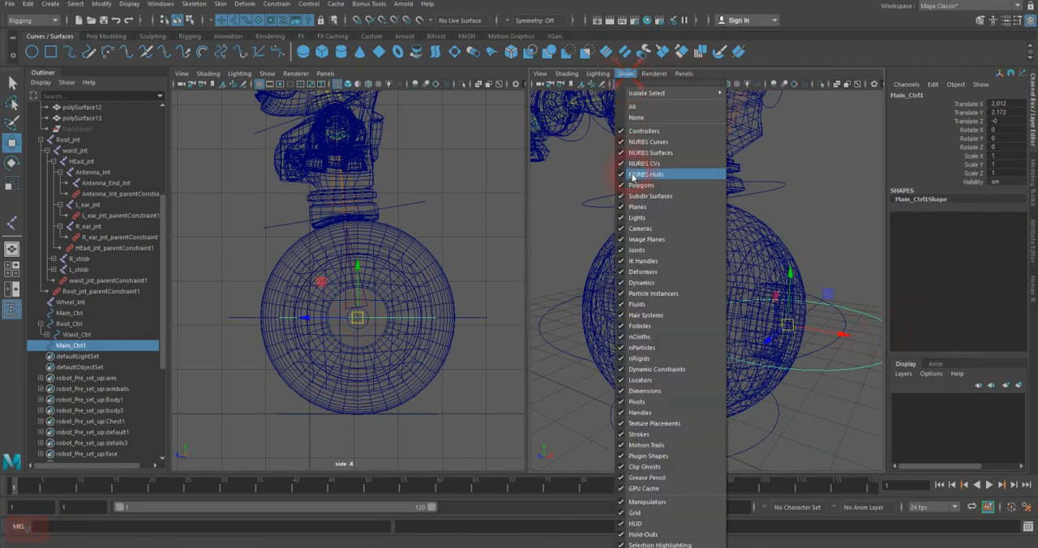
click(642, 186)
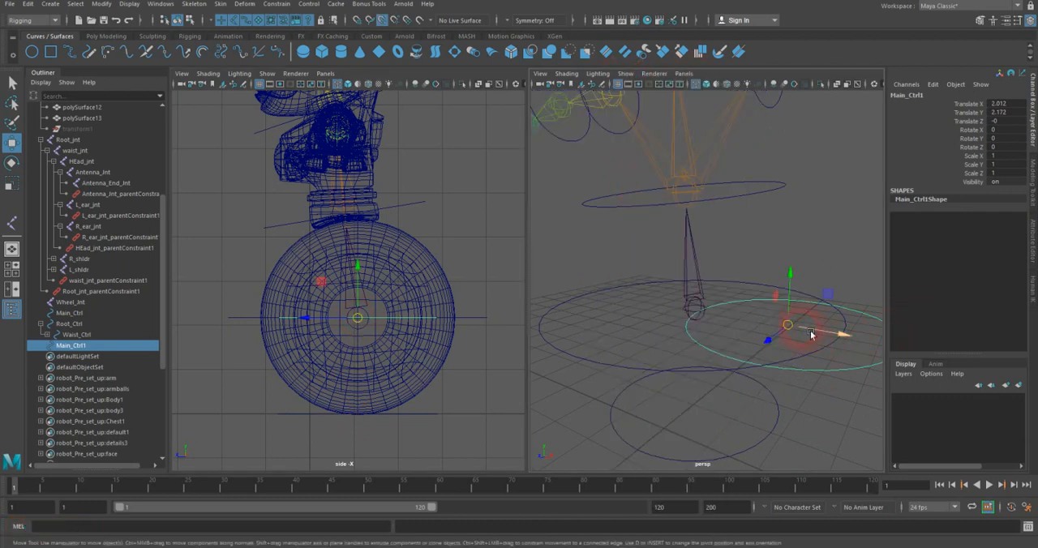
key(v)
drag(805, 332, 695, 308)
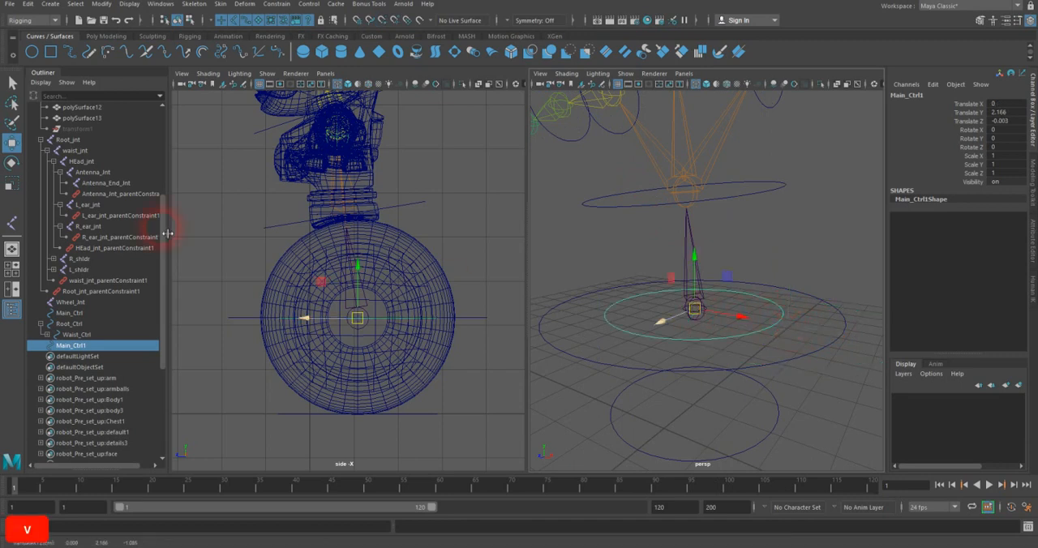
Step: Set the duplicated control's Rotate Z to 90 and scale it uniformly to about 1.36 so it encircles the wheel
double_click(1003, 173)
double_click(1004, 146)
text(90)
key(Return)
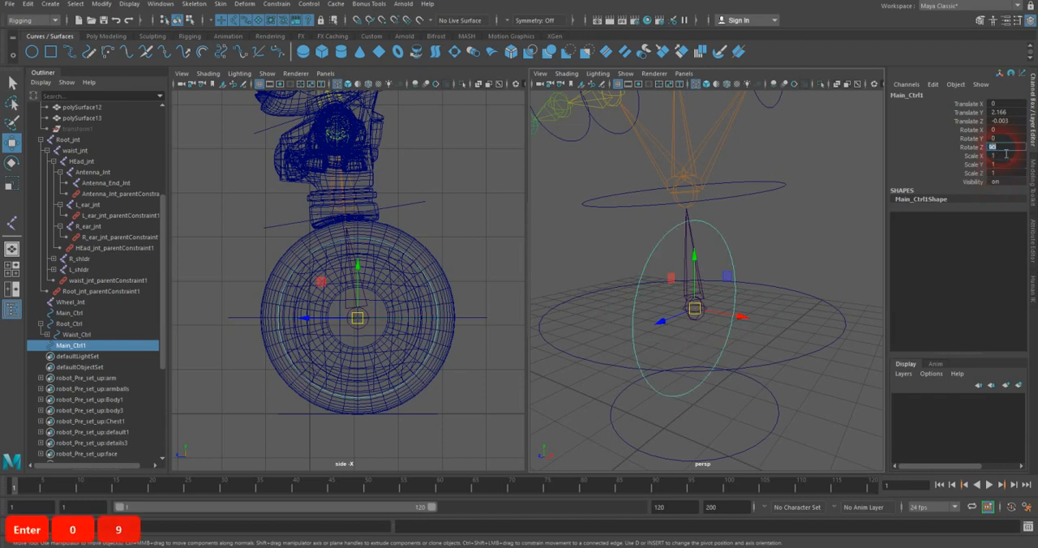
key(r)
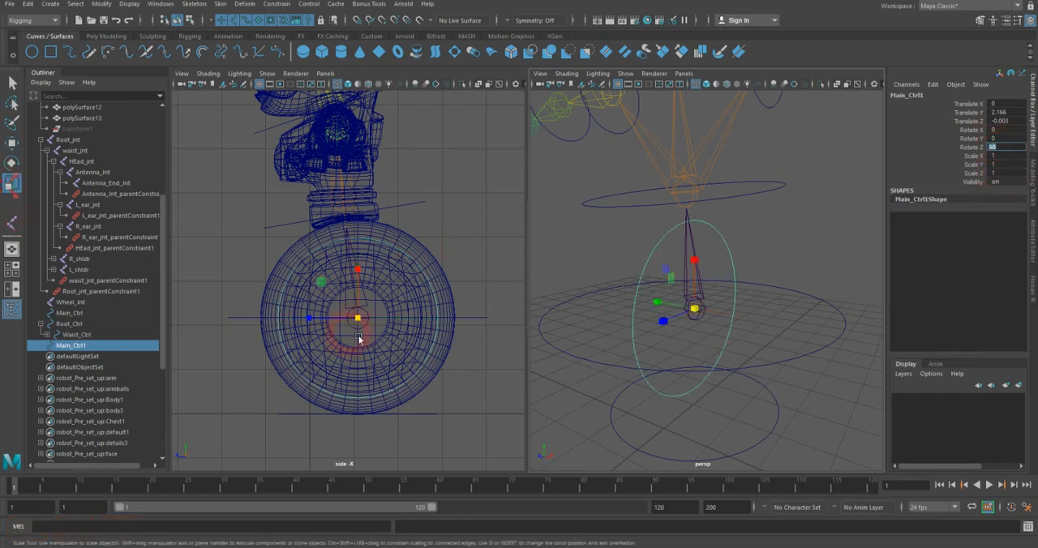
drag(361, 322, 409, 321)
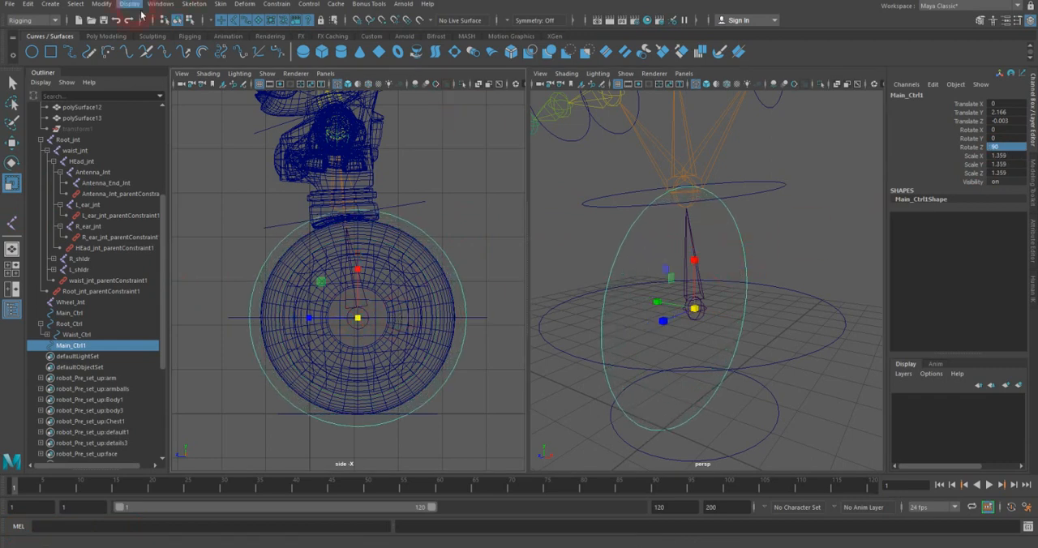
Step: Freeze the transformations of the duplicated wheel control and return to the Select tool
click(100, 4)
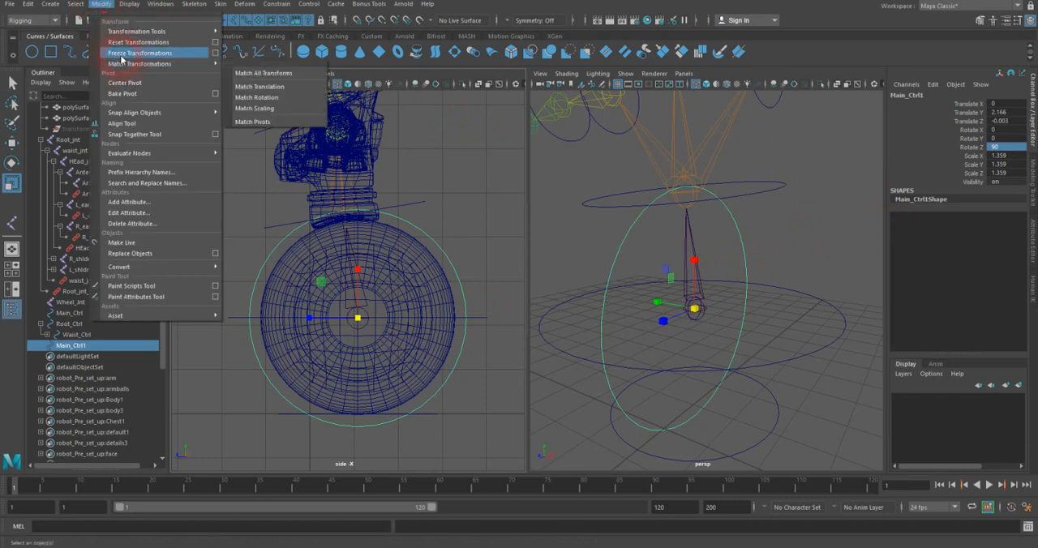
click(121, 54)
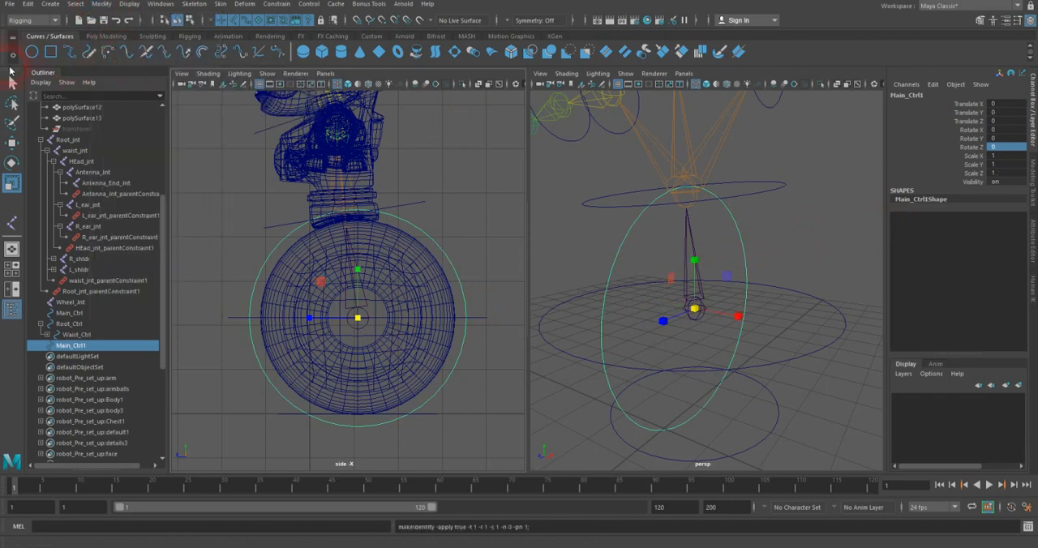
click(13, 82)
click(658, 261)
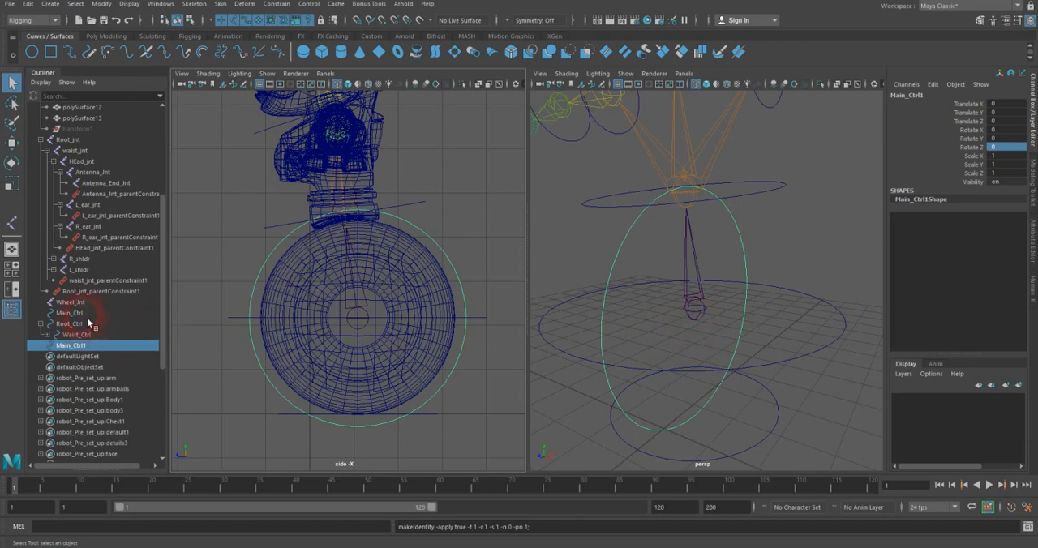
Step: Rename the duplicated wheel control Main_Ctrl1 as Wheel_Ctrl
click(895, 95)
text(Wheel_Ctrl)
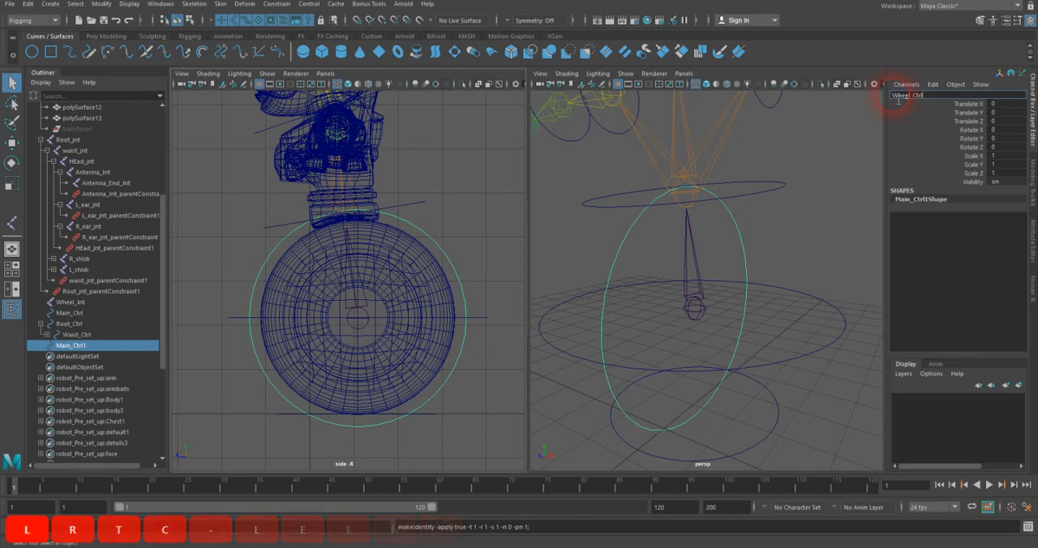
key(Return)
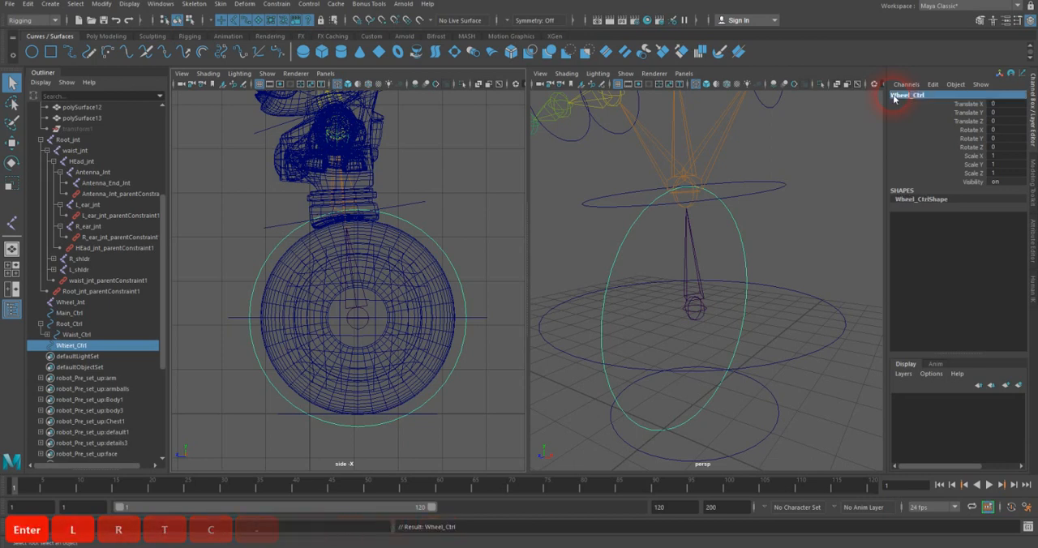
Step: Parent-constrain Wheel_Jnt to Wheel_Ctrl with maintain offset on, constraining all rotate axes and no translate axes
ctrl+click(69, 303)
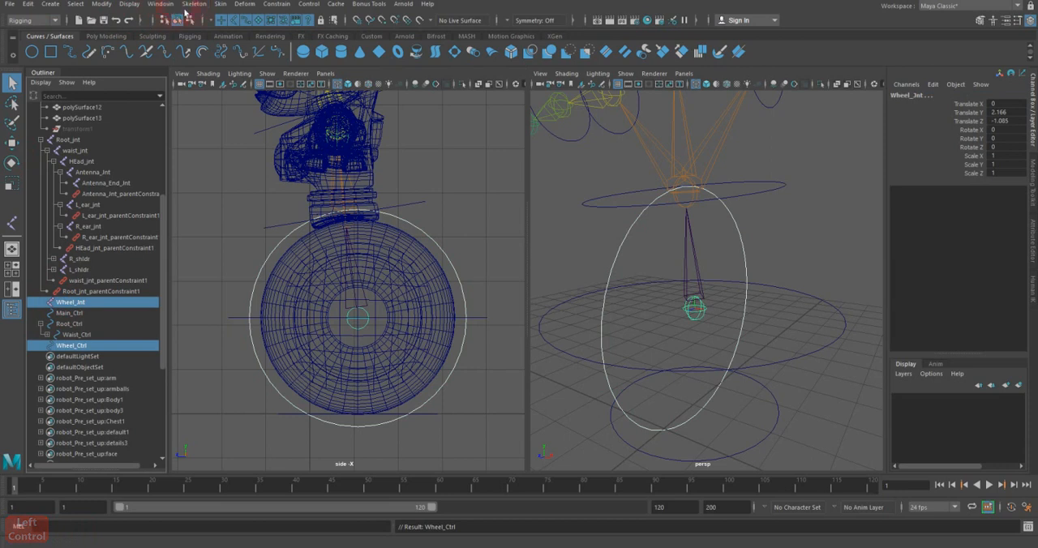
click(275, 5)
click(380, 32)
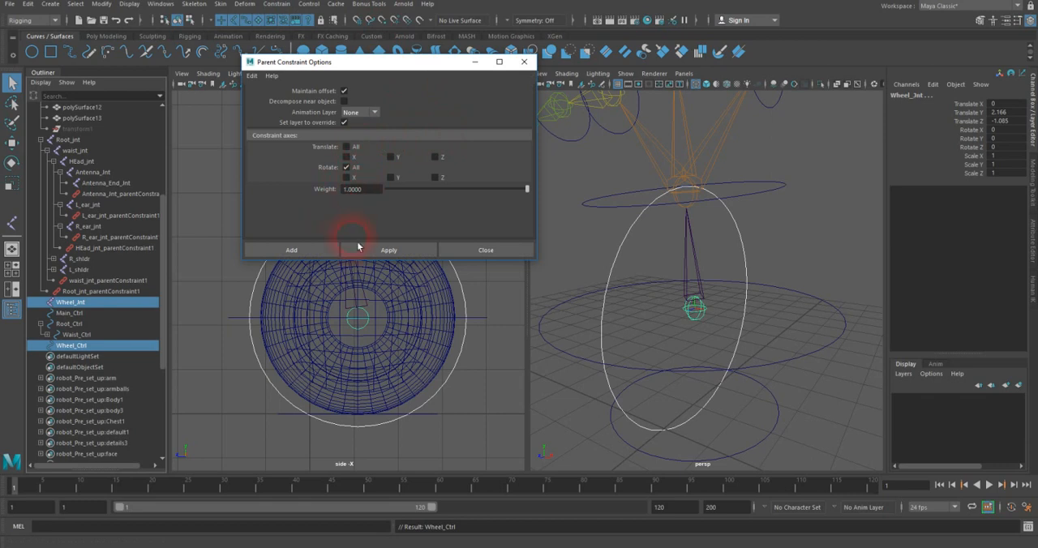
click(332, 250)
Step: Test the constraint by rotating Wheel_Ctrl about 18 degrees in X, undo the rotation and return to the Select tool
drag(591, 240, 691, 291)
key(e)
key(ctrl+z)
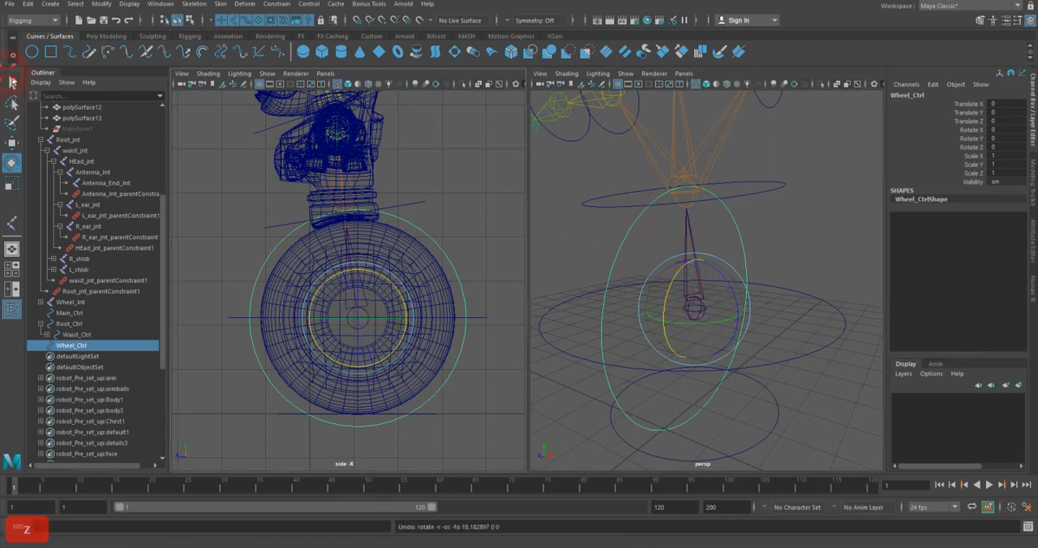
click(12, 81)
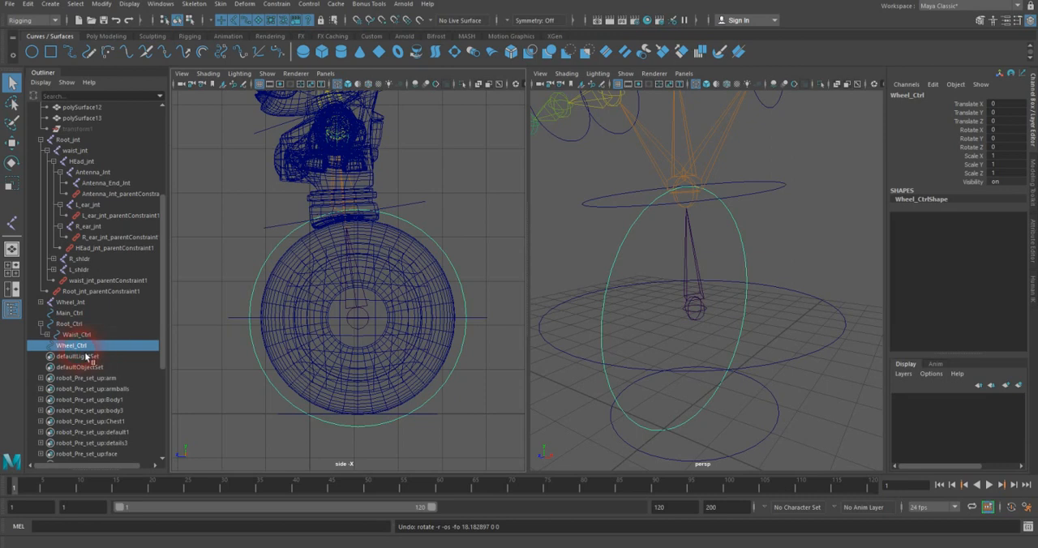
Step: Show polygons again in the perspective view and turn the view toward the wheel
click(73, 303)
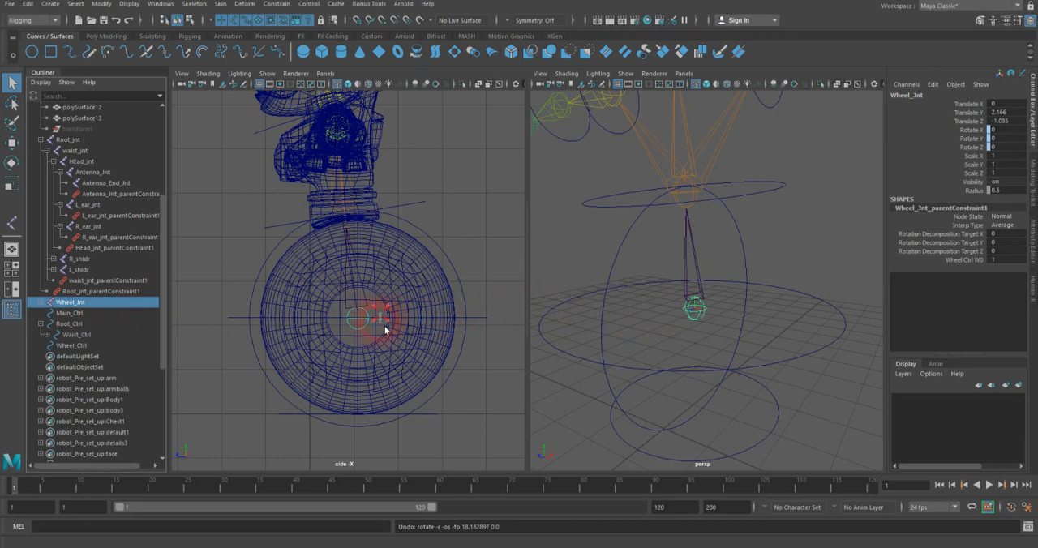
shift+drag(385, 326, 405, 332)
shift+click(446, 307)
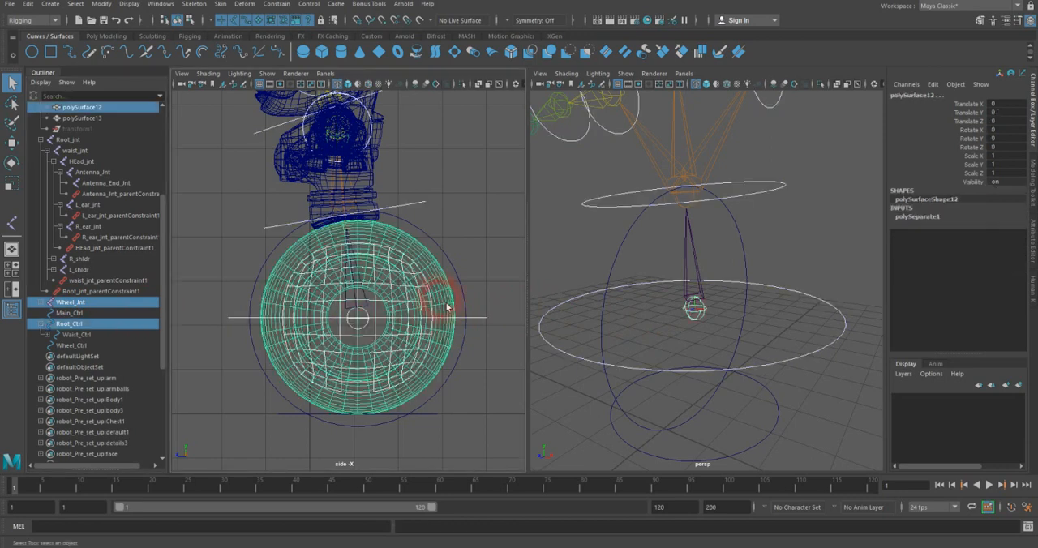
click(625, 73)
click(636, 187)
alt+drag(639, 193, 726, 248)
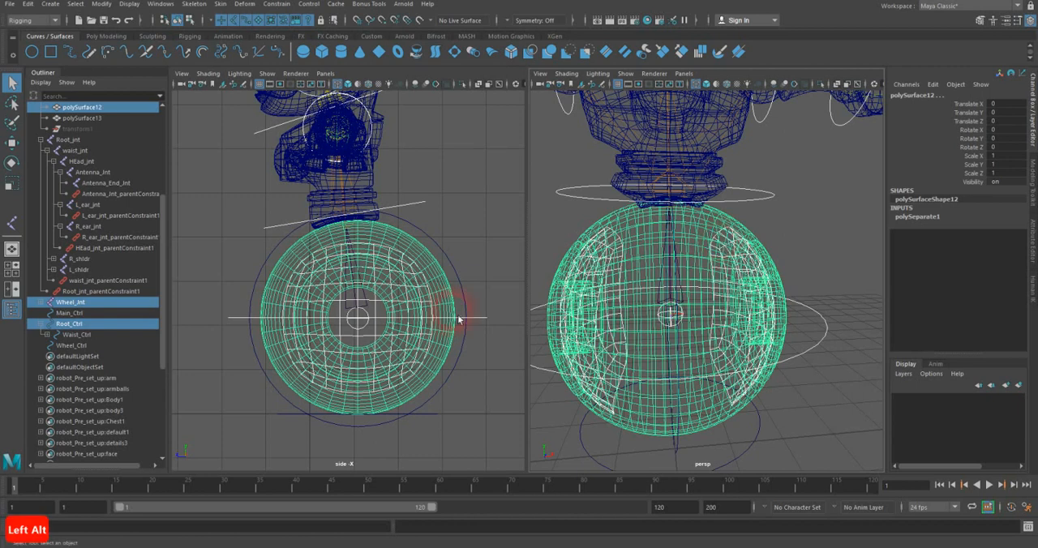
Step: In shaded display, bind the wheel's meshes to Wheel_Jnt using Bind Skin with Selected joints and max influences 2
click(41, 302)
click(86, 306)
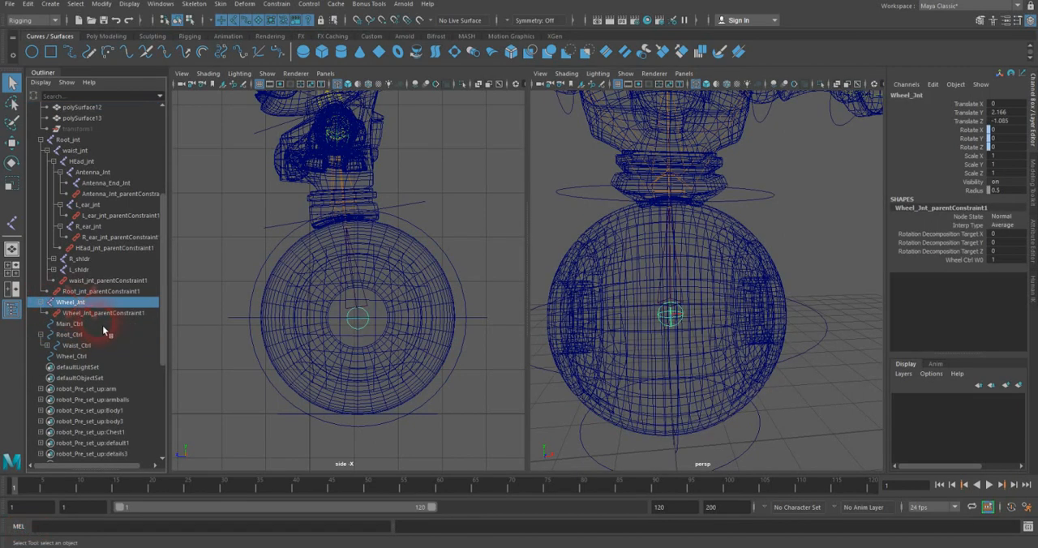
shift+click(744, 305)
mouse_move(813, 314)
alt+mouse_down()
mouse_move(764, 325)
mouse_move(797, 347)
mouse_move(726, 362)
alt+mouse_up()
key(5)
shift+click(791, 336)
shift+click(595, 371)
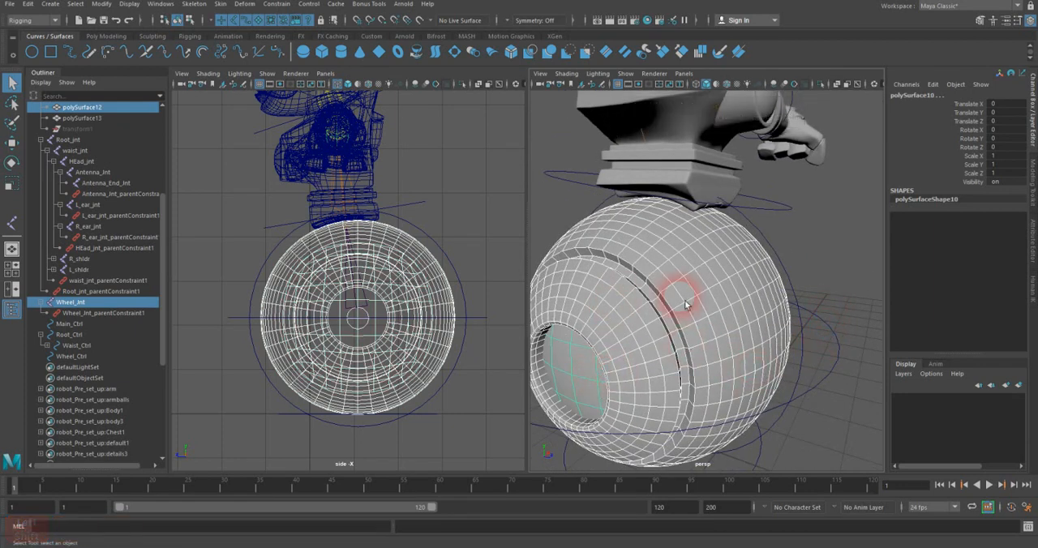
click(219, 10)
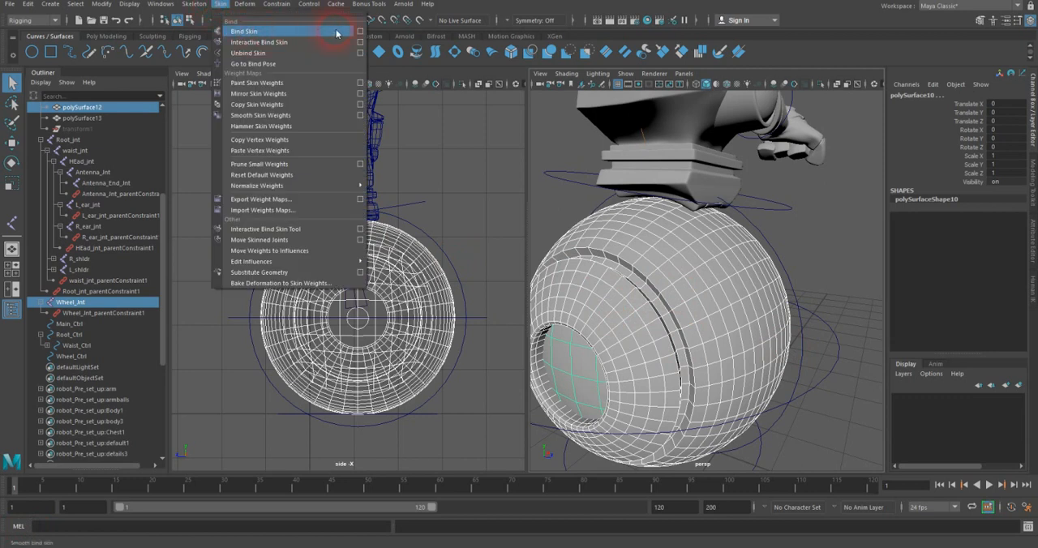
click(360, 31)
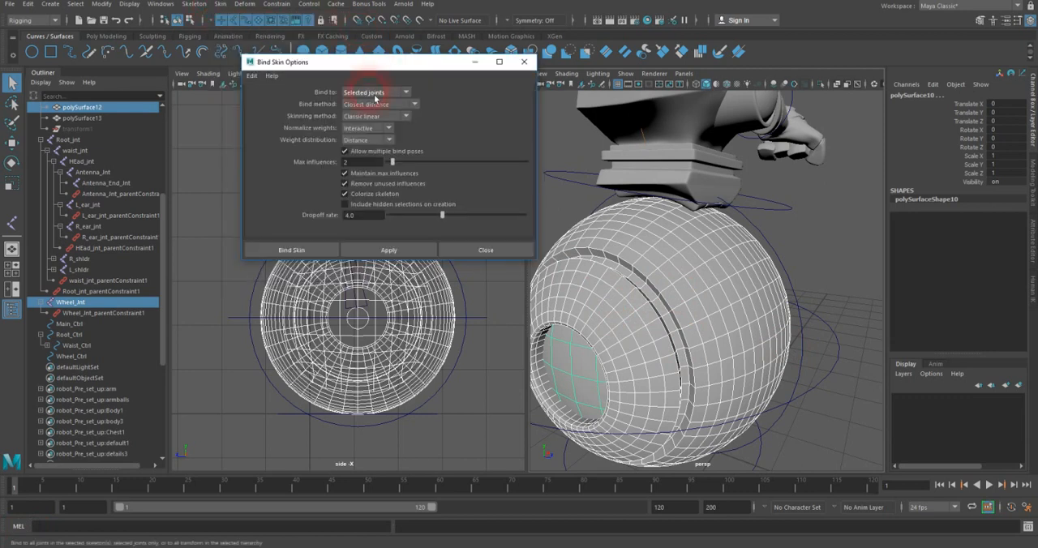
click(316, 251)
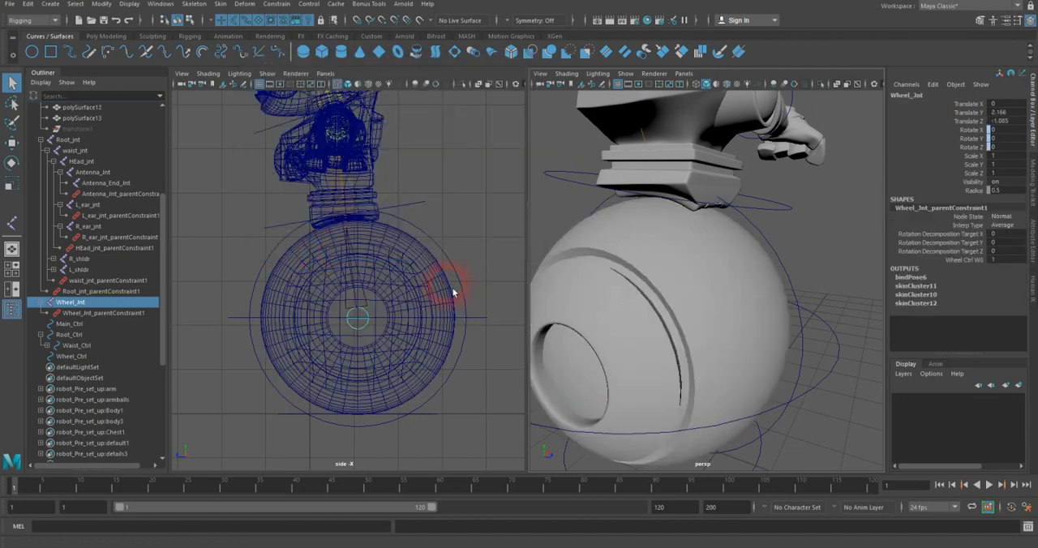
Step: Select Wheel_Ctrl and turn on wireframe on shaded in the perspective view
click(779, 264)
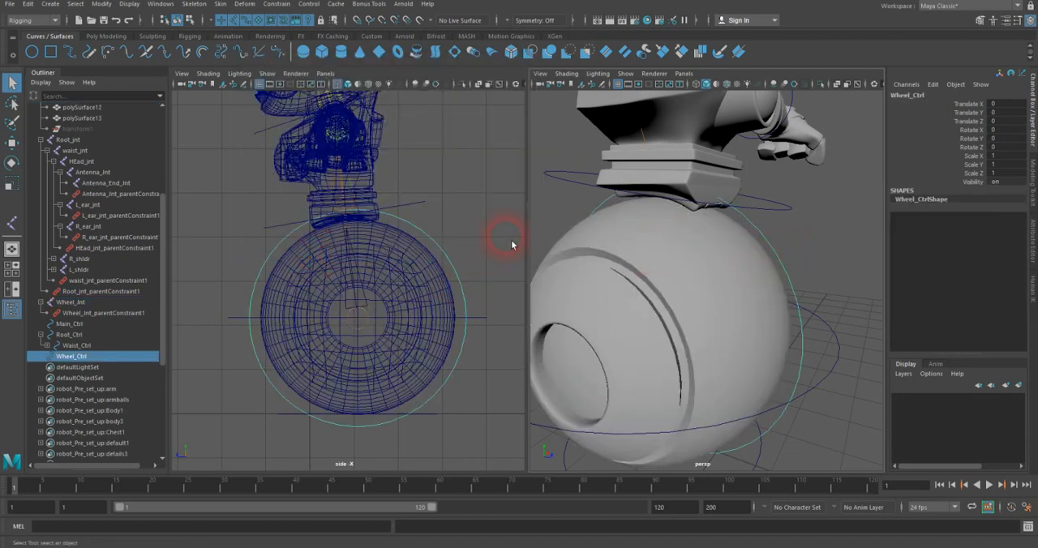
click(566, 73)
click(604, 174)
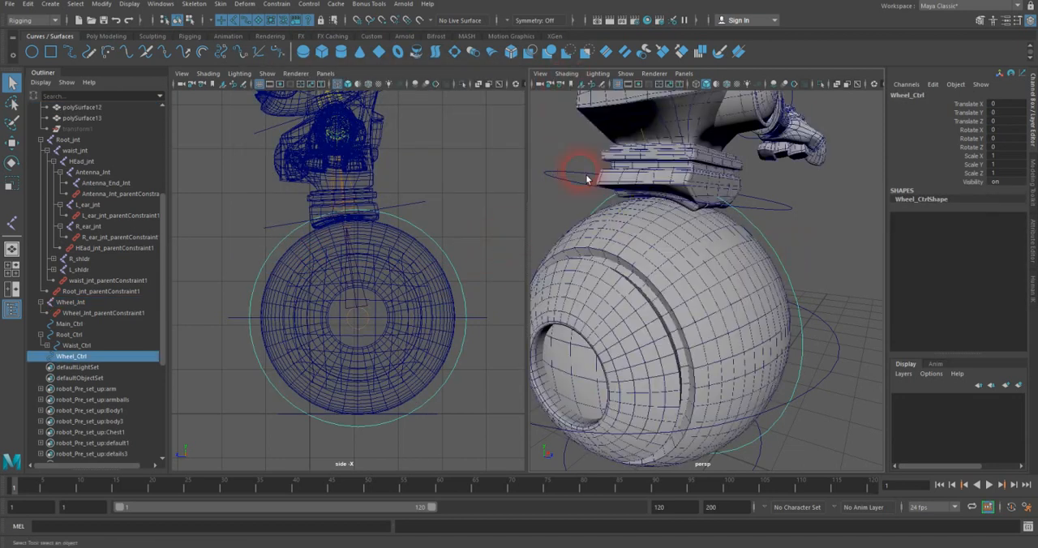
Step: Test the wheel binding by rotating Wheel_Ctrl about 20.7 degrees in X, and undo the rotation
key(e)
mouse_move(702, 302)
mouse_down()
mouse_move(702, 329)
mouse_move(689, 291)
mouse_move(702, 326)
mouse_move(688, 303)
mouse_up()
key(z)
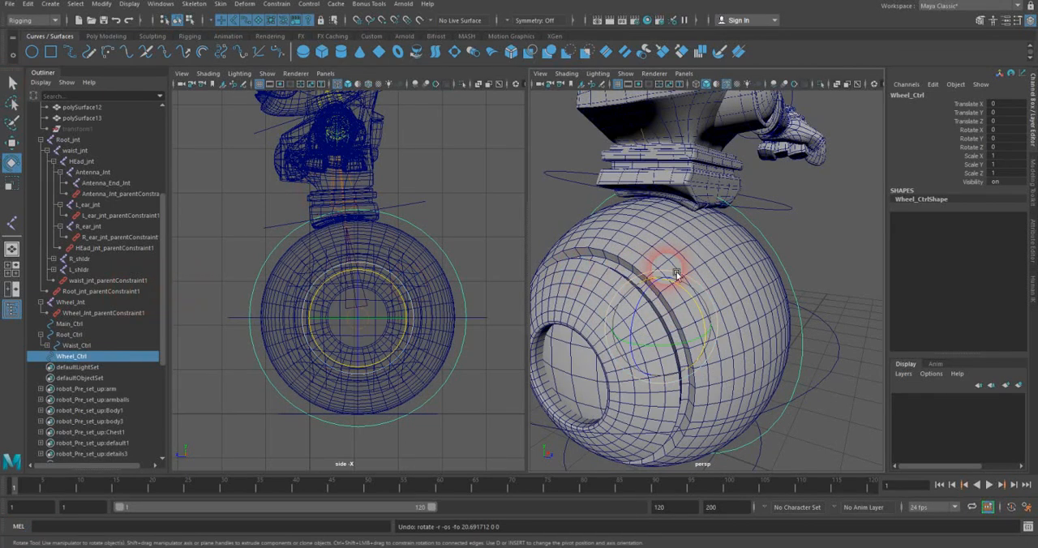
Step: Maximize the perspective view, return to the Select tool and clear the selection with the whole robot in view
scroll(677, 276, down, 6)
alt+drag(690, 287, 613, 285)
alt+right_drag(614, 285, 730, 280)
alt+drag(699, 281, 679, 279)
key(space)
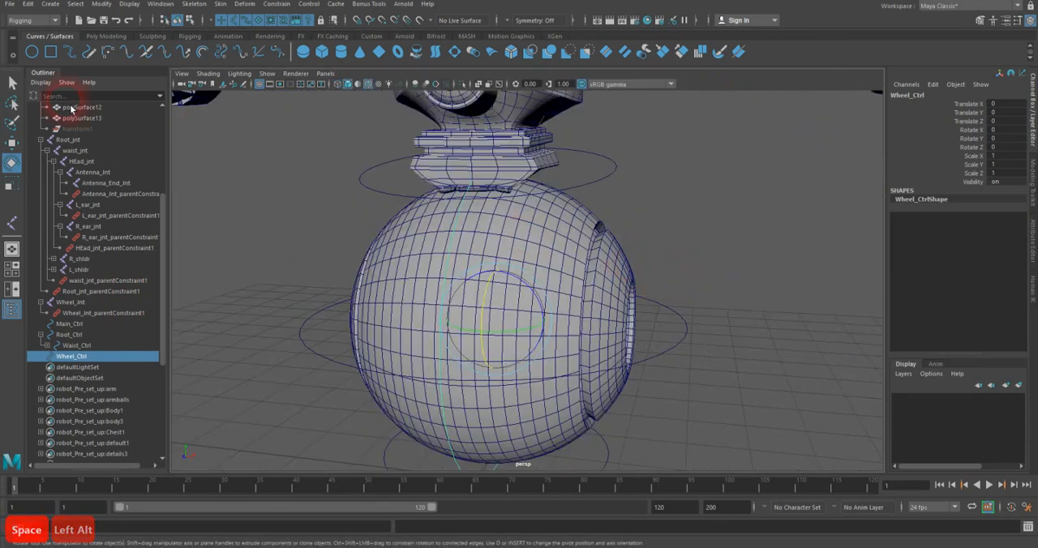
click(12, 82)
alt+drag(613, 276, 603, 291)
alt+right_drag(604, 290, 315, 272)
click(668, 330)
alt+drag(583, 274, 353, 325)
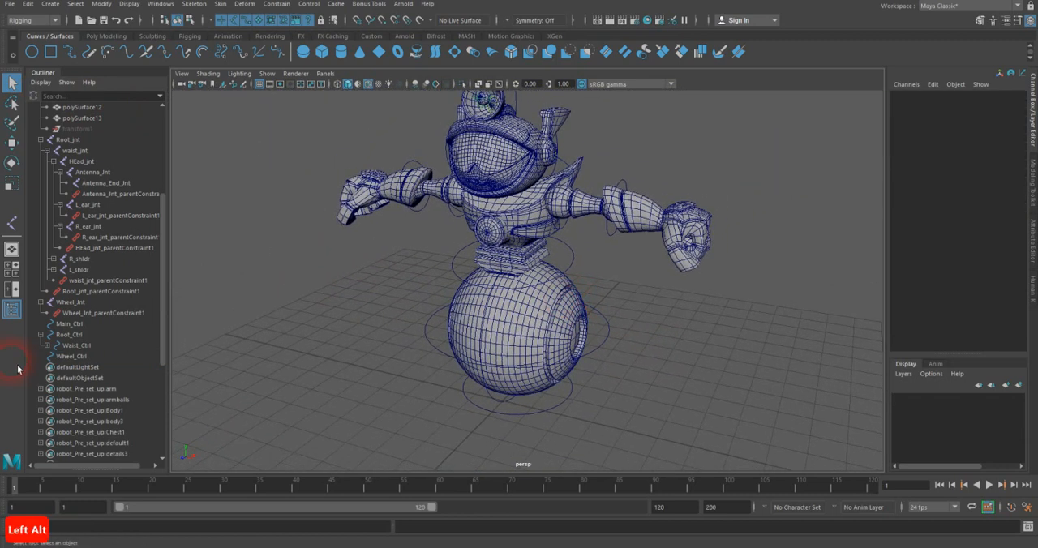
Step: Try moving Root_Ctrl on its own about -3.78 in Translate Z, and undo the move
click(80, 335)
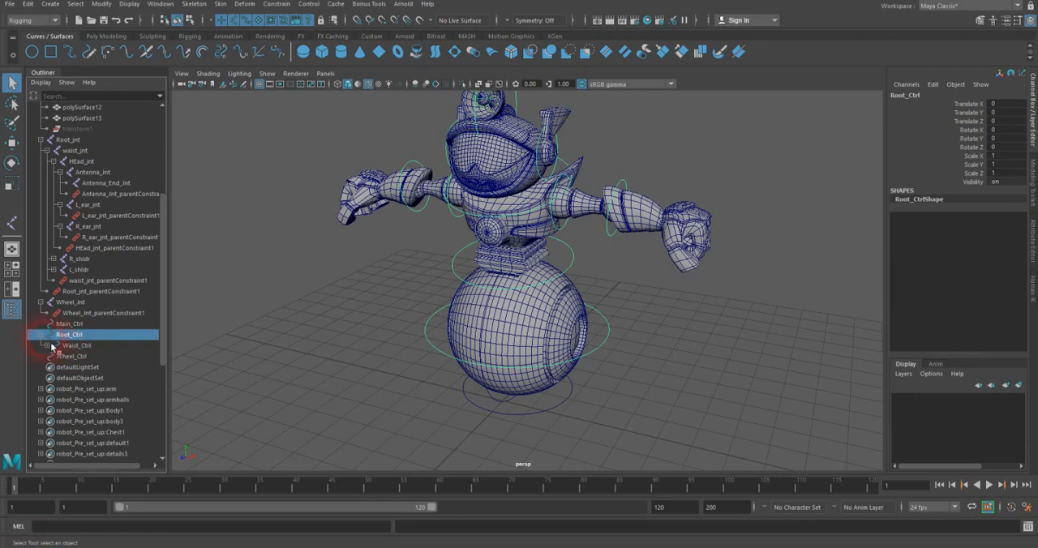
ctrl+click(78, 358)
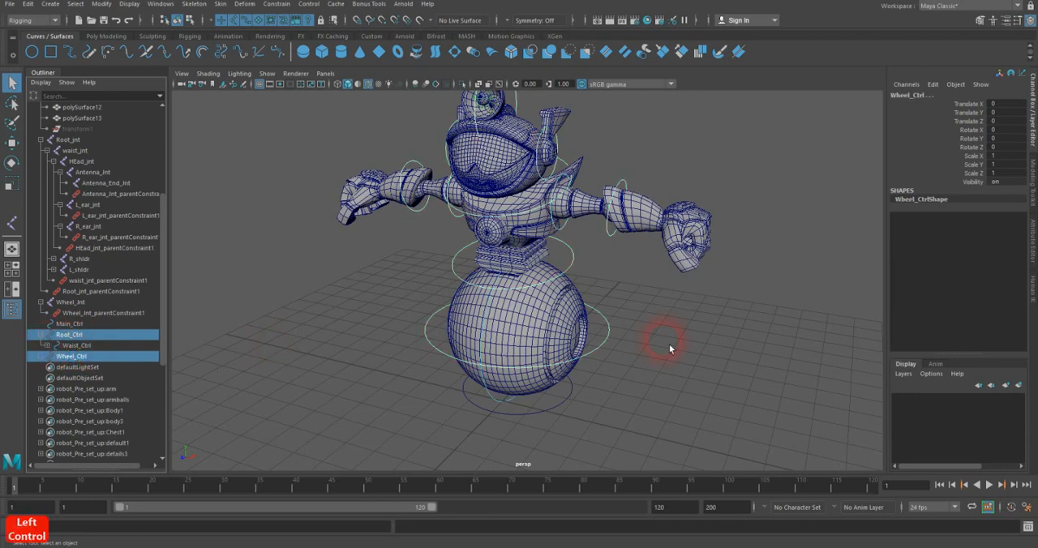
click(626, 339)
click(605, 344)
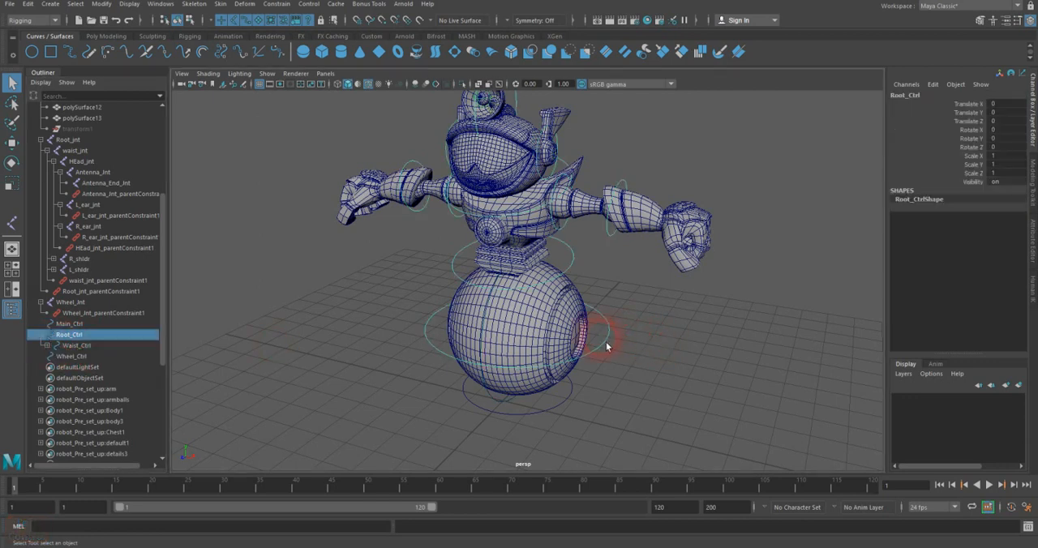
key(w)
drag(507, 349, 554, 302)
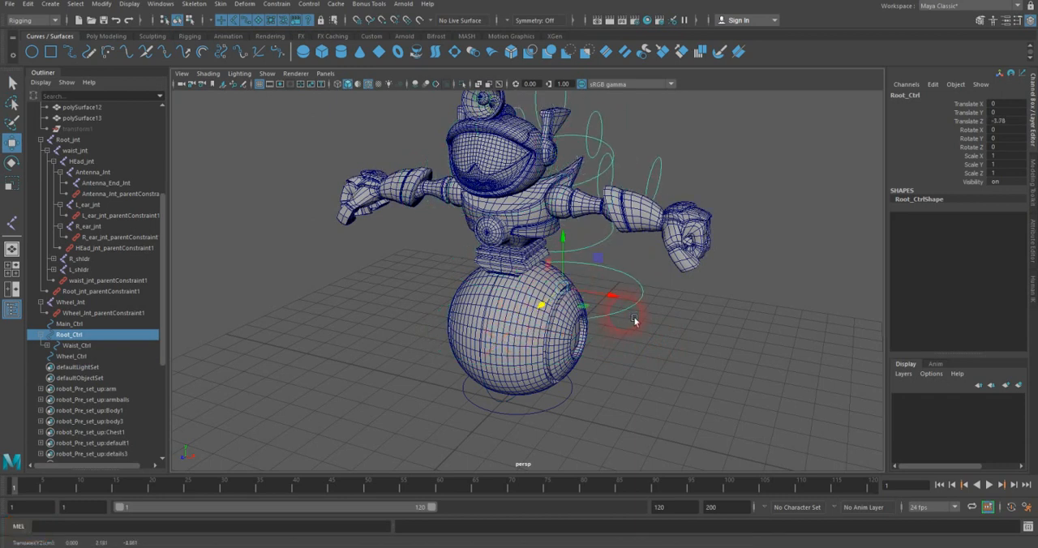
key(z)
key(z)
key(z)
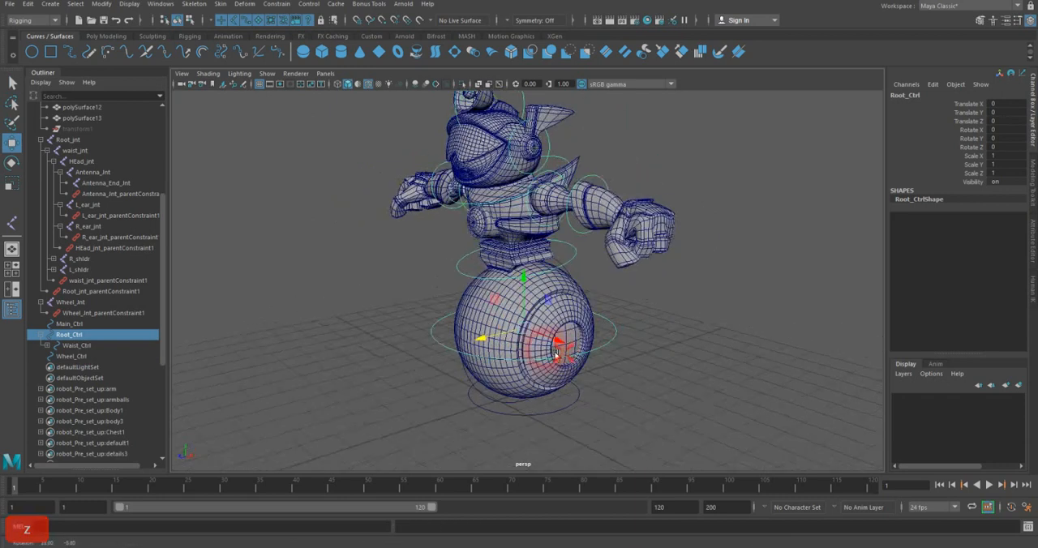
Step: Duplicate Main_Ctrl and scale the copy uniformly to about 2.11 as a larger ground circle around the wheel
alt+middle_drag(679, 334, 690, 299)
alt+drag(537, 295, 565, 299)
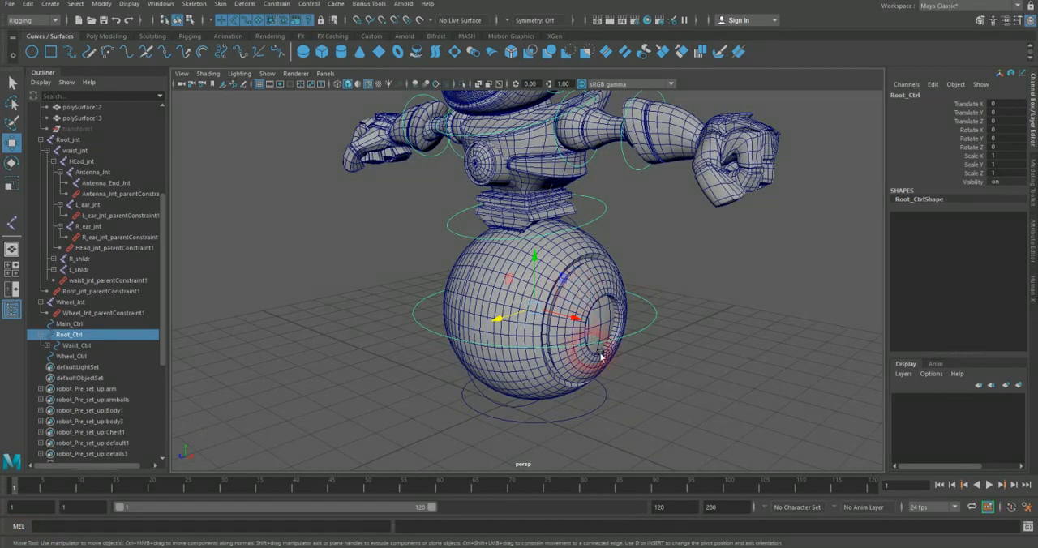
click(641, 412)
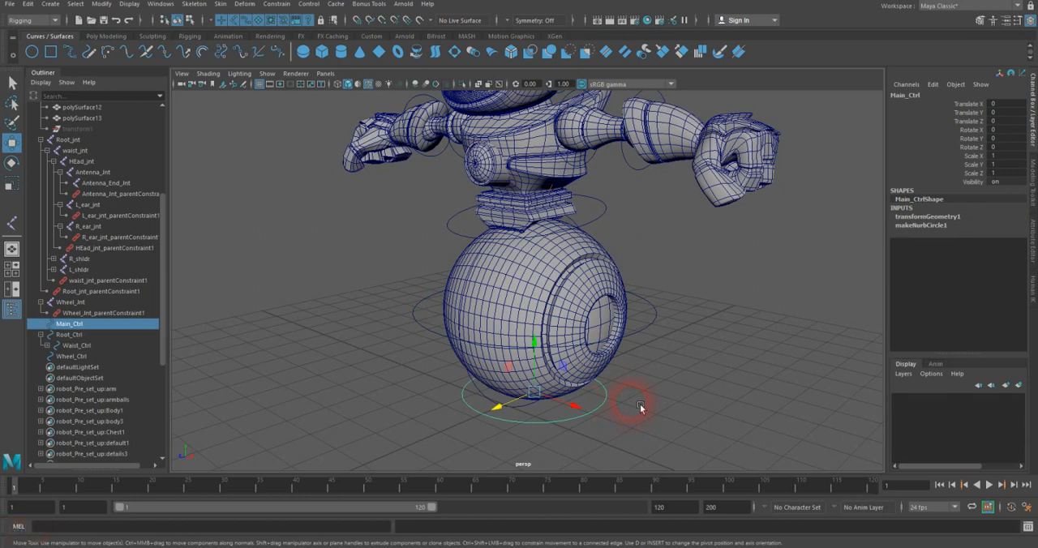
key(ctrl+d)
click(13, 183)
drag(551, 396, 669, 368)
Step: Rename the enlarged ground circle as Master_Ctrl and return to the Select tool
double_click(916, 95)
text(MAstr)
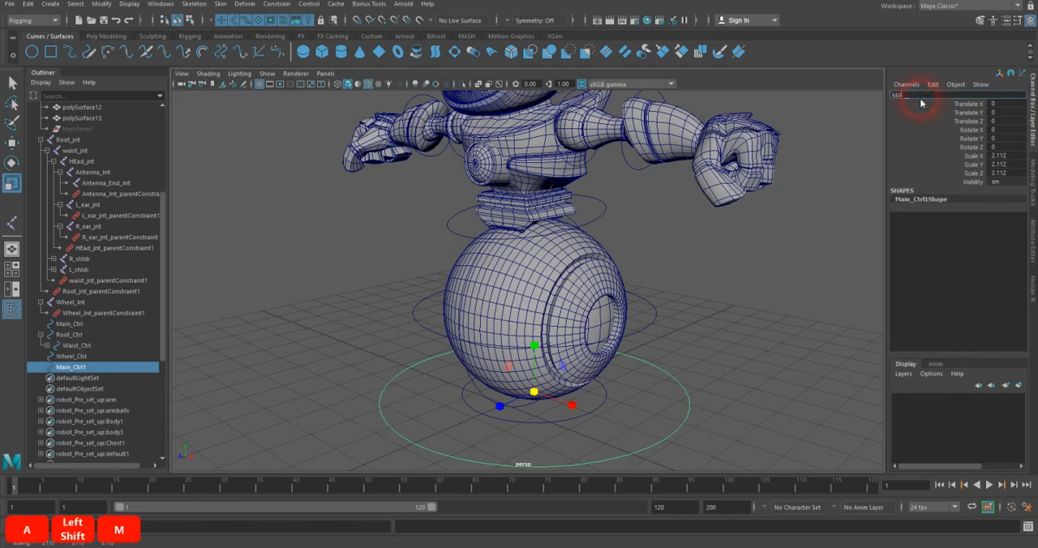
key(BackSpace)
key(BackSpace)
key(BackSpace)
key(BackSpace)
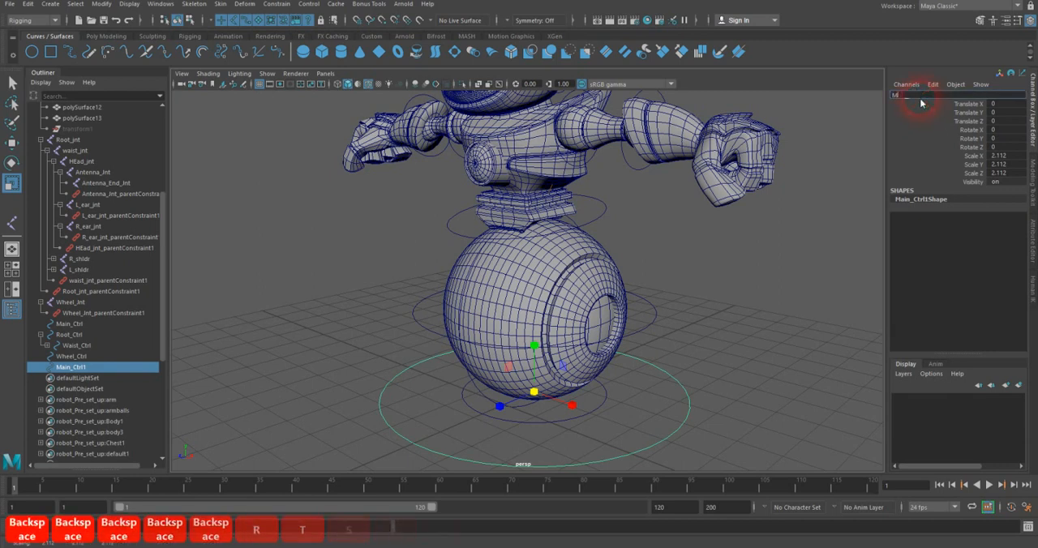
text(aster_Ctrl)
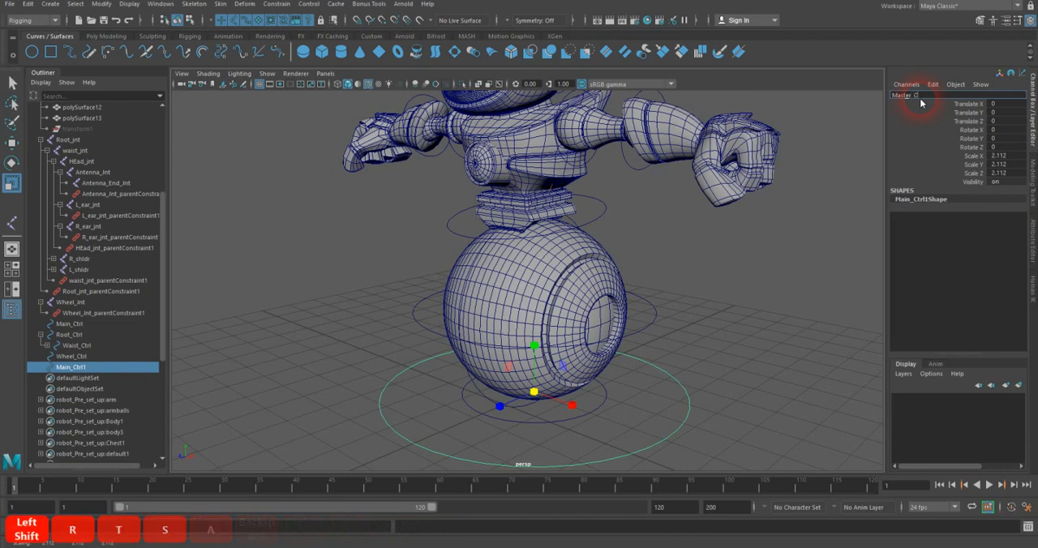
key(Return)
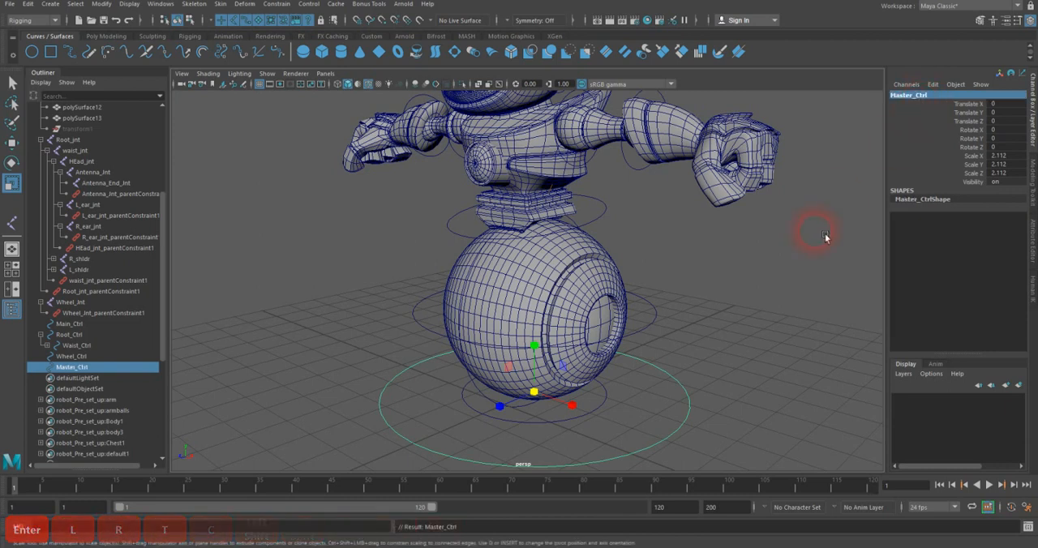
click(13, 83)
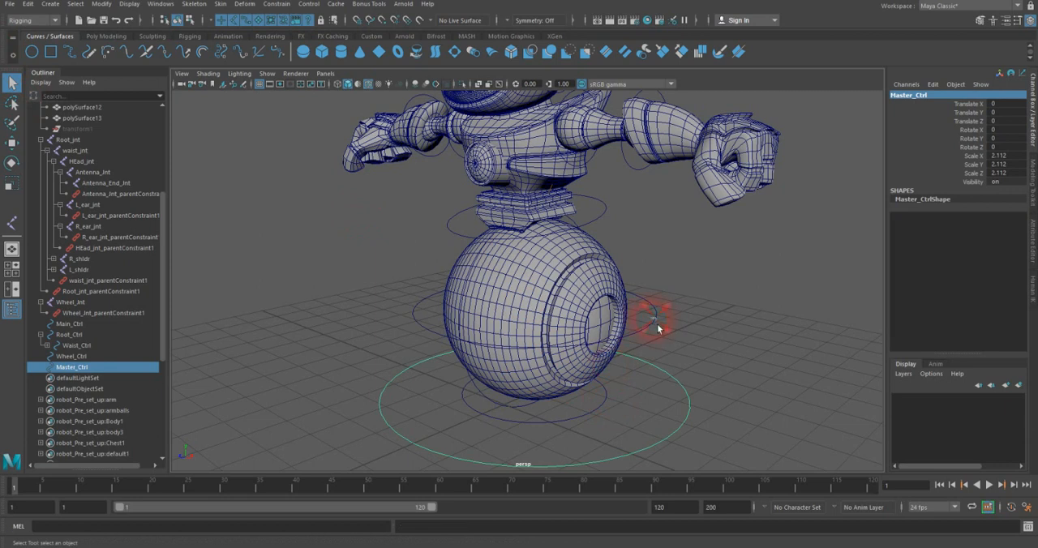
Step: Parent Root_Ctrl and Wheel_Ctrl under Main_Ctrl
click(661, 326)
click(672, 323)
alt+drag(514, 268, 465, 277)
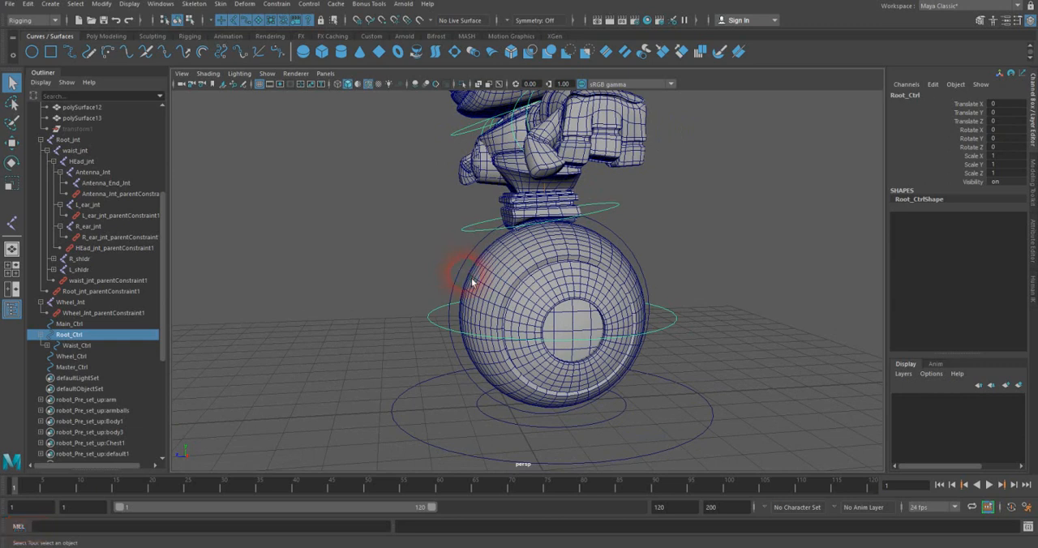
shift+click(466, 274)
alt+drag(470, 284, 509, 294)
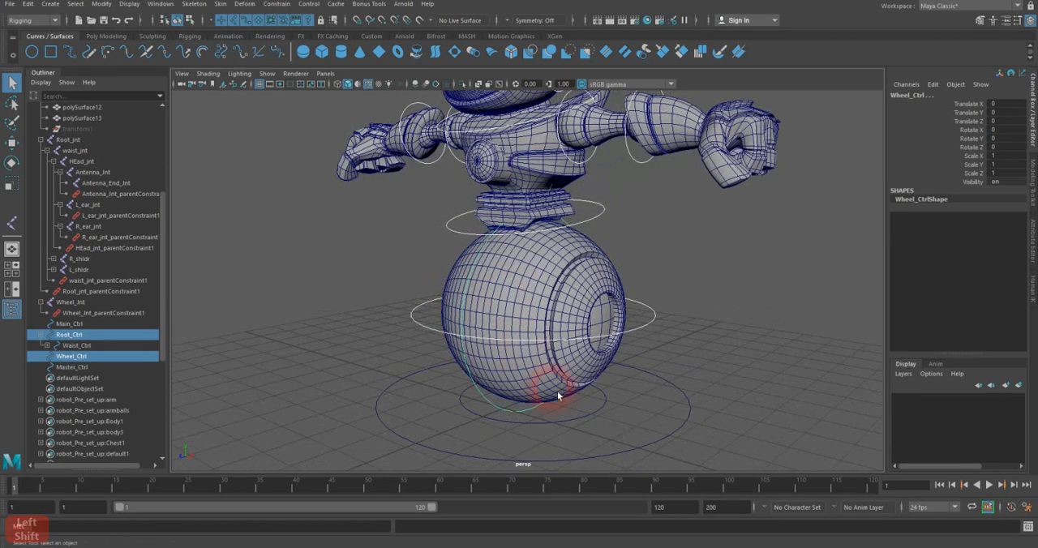
shift+drag(566, 413, 579, 429)
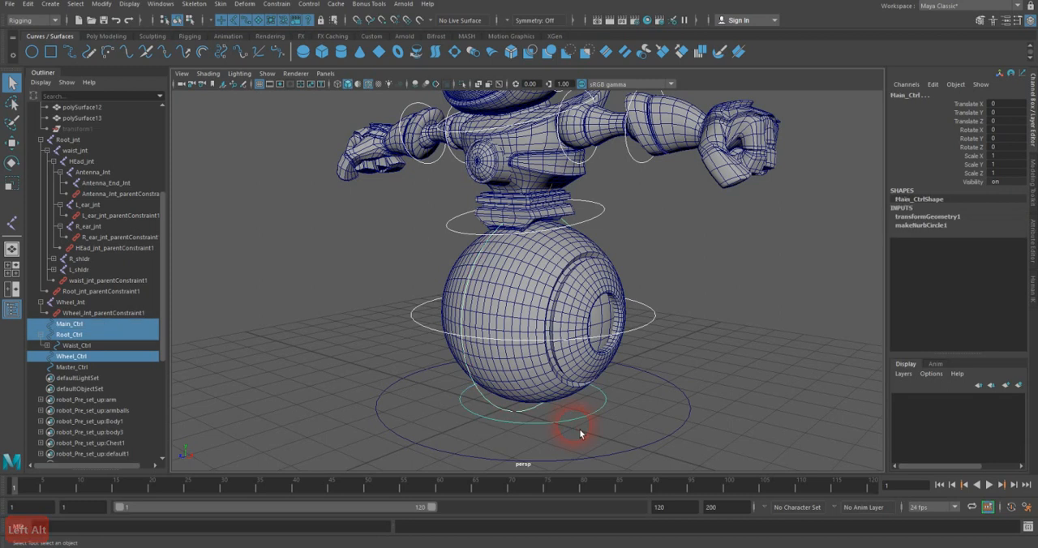
key(p)
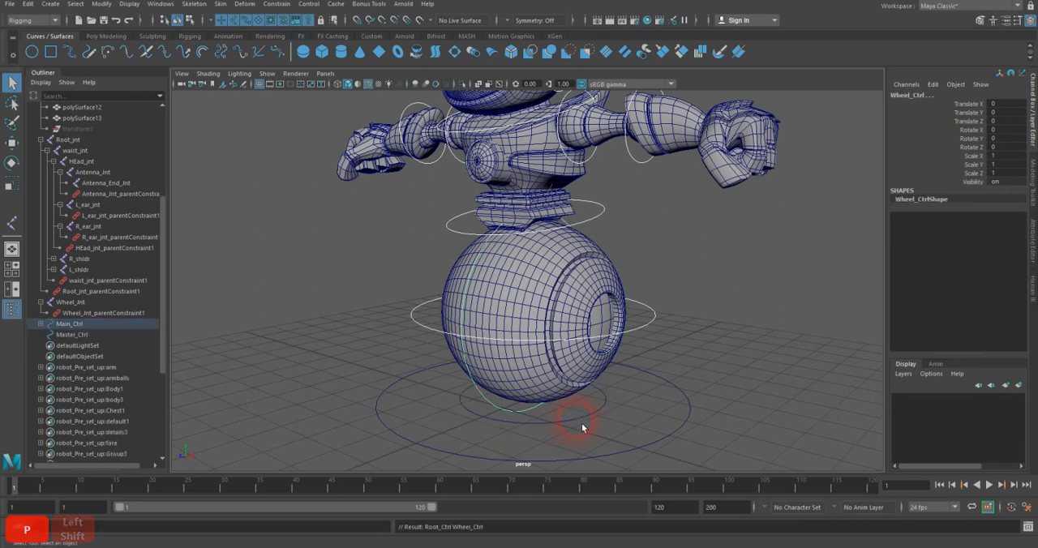
Step: Try moving Main_Ctrl along Z to test its child controls, and undo the move
key(w)
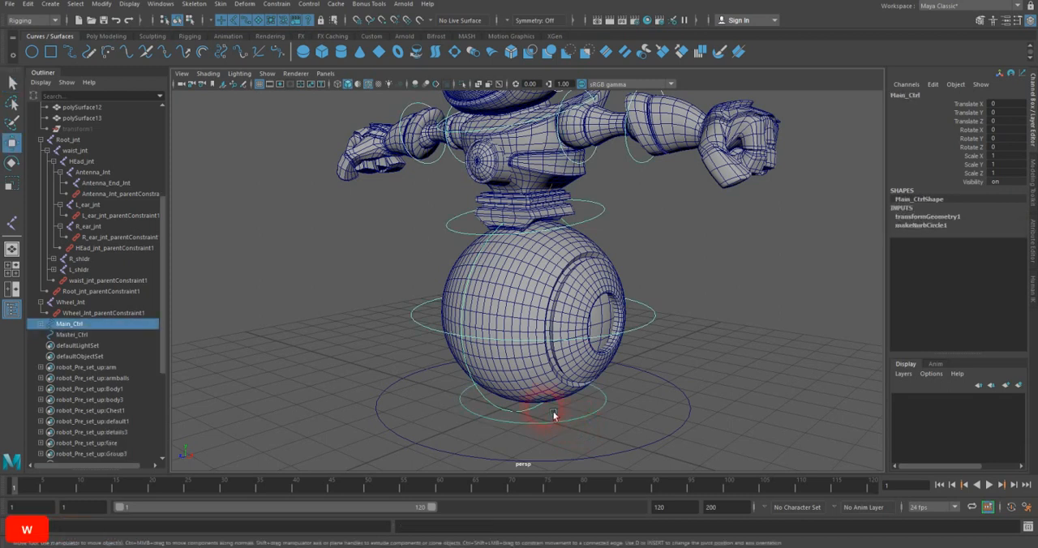
drag(523, 412, 524, 391)
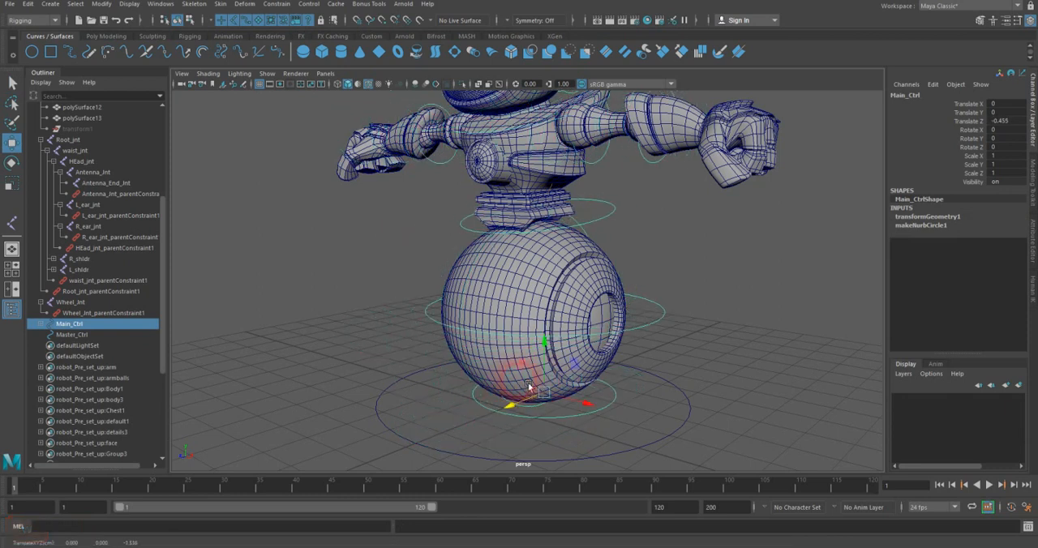
key(z)
Step: Parent Main_Ctrl under Master_Ctrl and display the model in wireframe
alt+drag(670, 394, 627, 355)
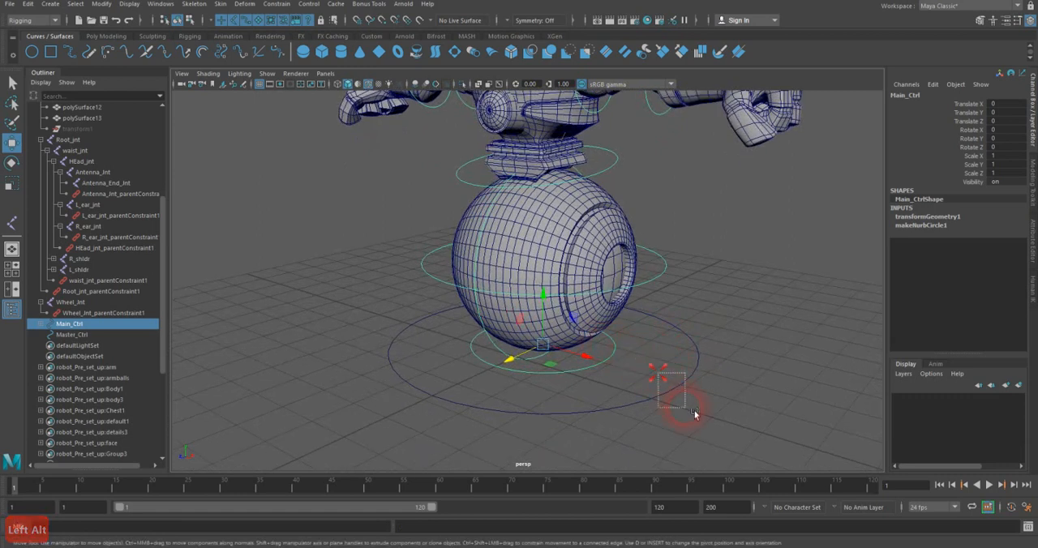
shift+drag(684, 396, 697, 415)
key(p)
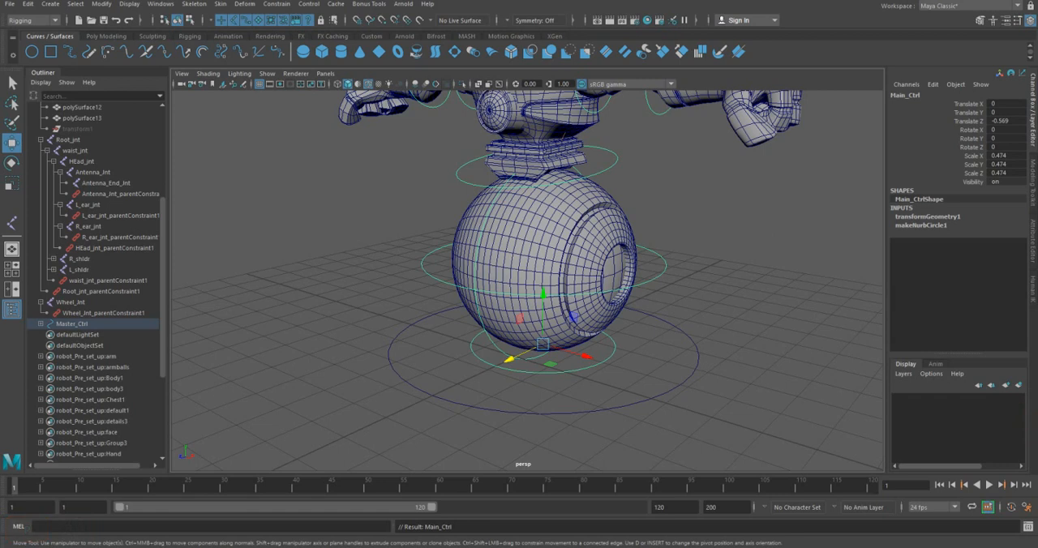
key(ctrl+z)
Step: Try moving Master_Ctrl along Z twice to test the whole control hierarchy, undoing each move
mouse_move(711, 351)
alt+mouse_down()
mouse_move(678, 347)
mouse_move(734, 344)
mouse_move(727, 307)
mouse_move(715, 354)
alt+mouse_up()
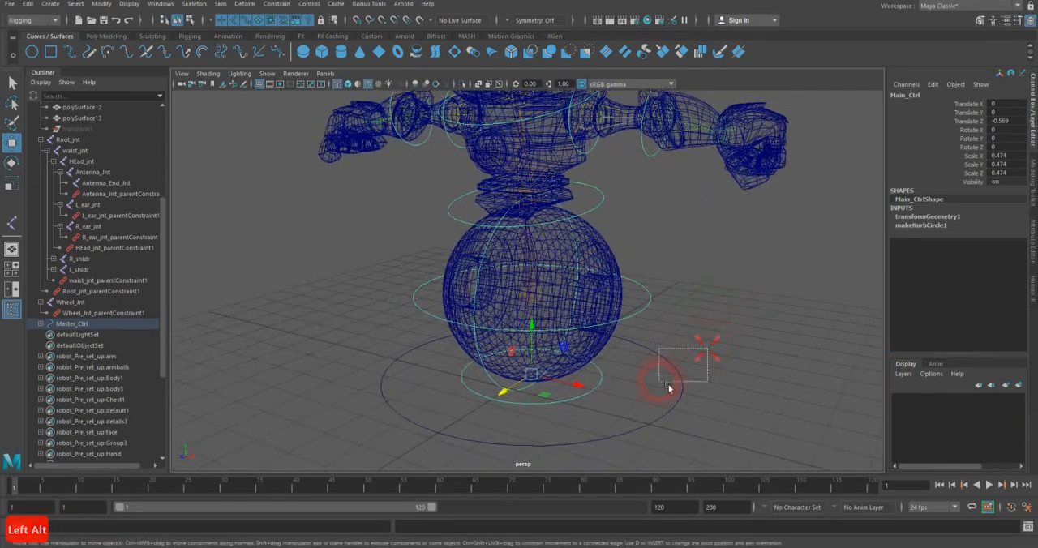
click(678, 388)
click(708, 362)
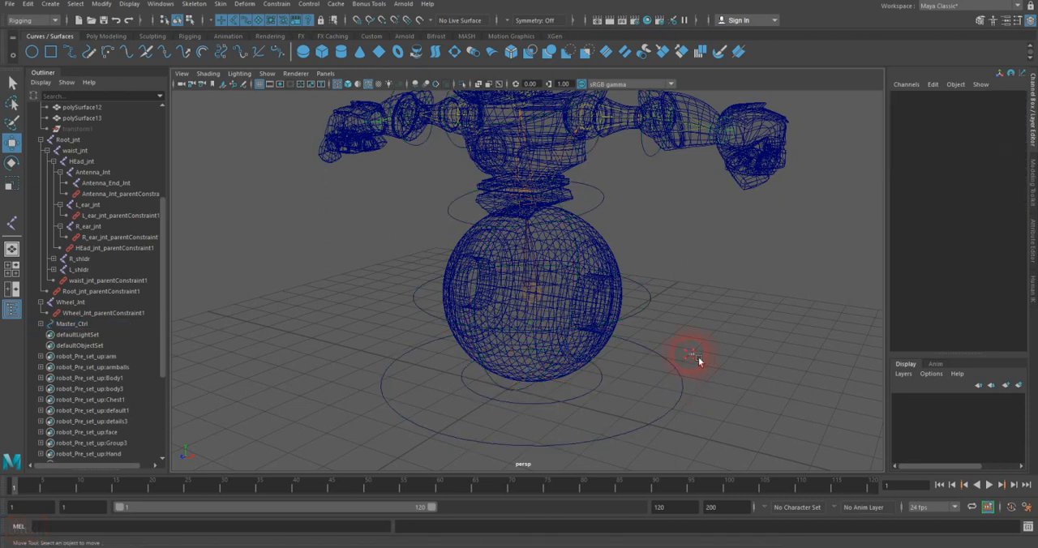
click(669, 375)
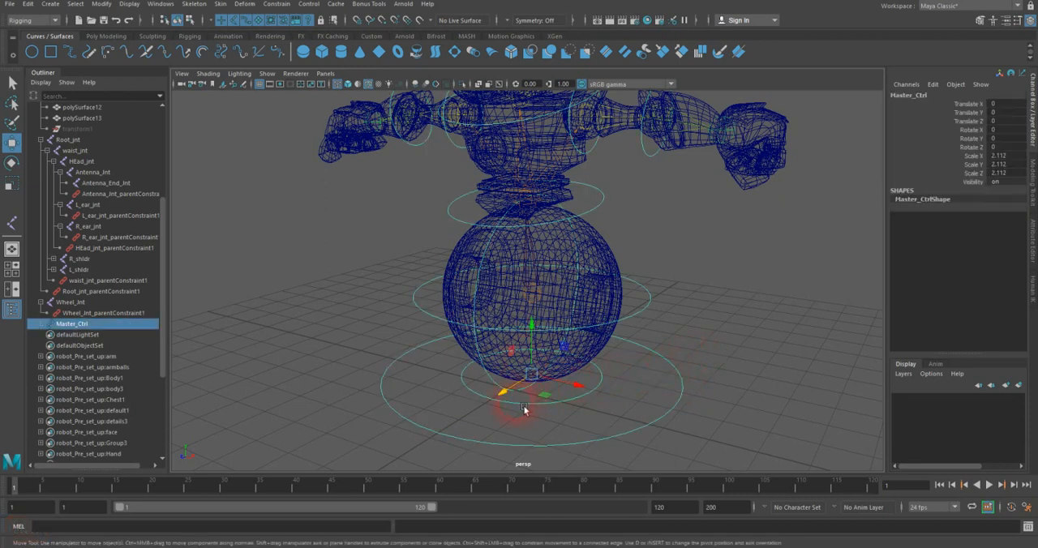
drag(510, 400, 643, 287)
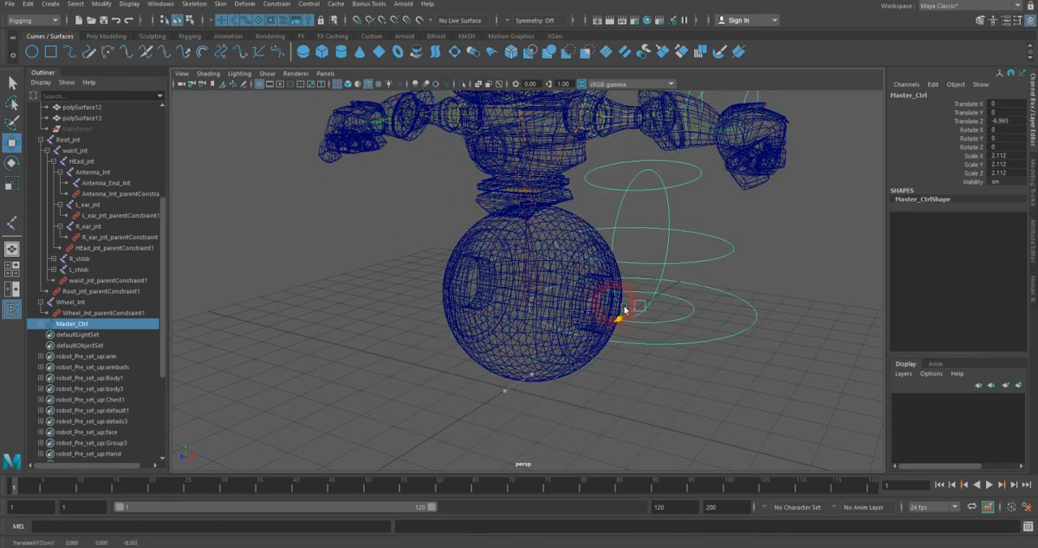
key(ctrl+z)
alt+drag(601, 334, 484, 301)
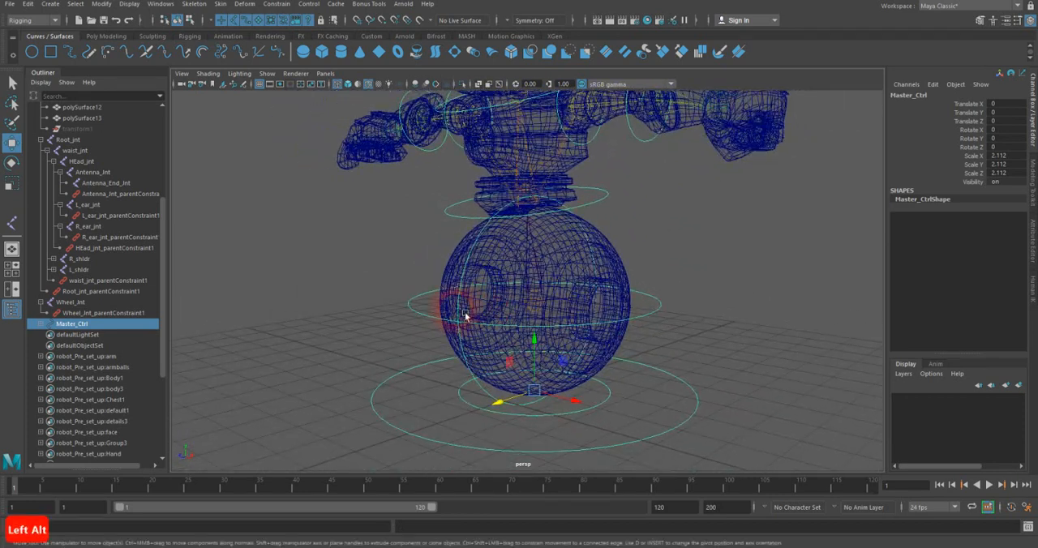
mouse_move(606, 308)
alt+mouse_down()
mouse_move(641, 297)
mouse_move(610, 323)
alt+mouse_up()
drag(499, 389, 569, 341)
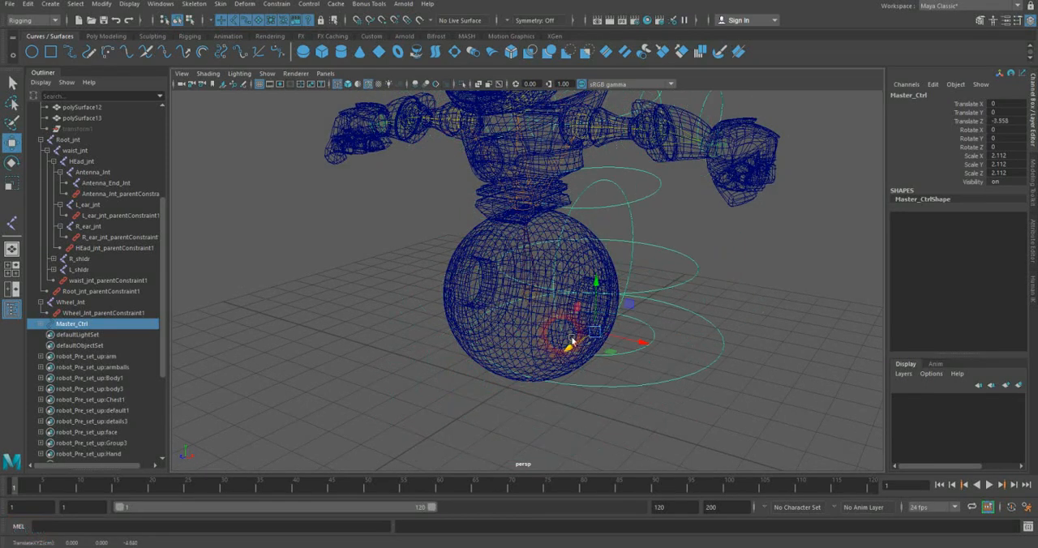
key(z)
Step: Try moving Root_Ctrl and rotating it about -5.4 degrees in X, and undo both changes
click(646, 309)
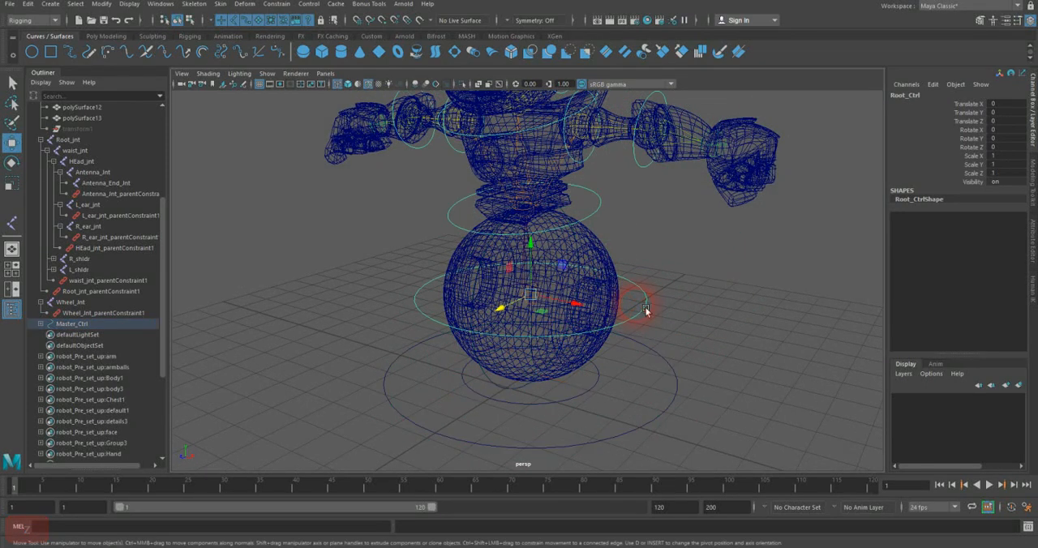
drag(517, 315, 531, 284)
key(z)
key(e)
key(z)
key(z)
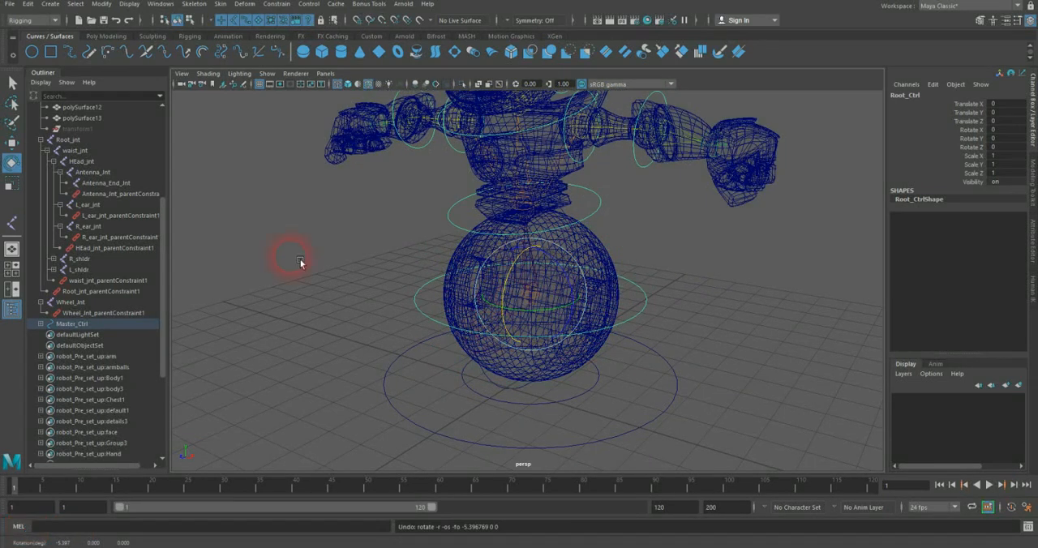
Step: Delete the existing parent constraint Root_jnt_parentConstraint1 from Root_jnt
click(15, 82)
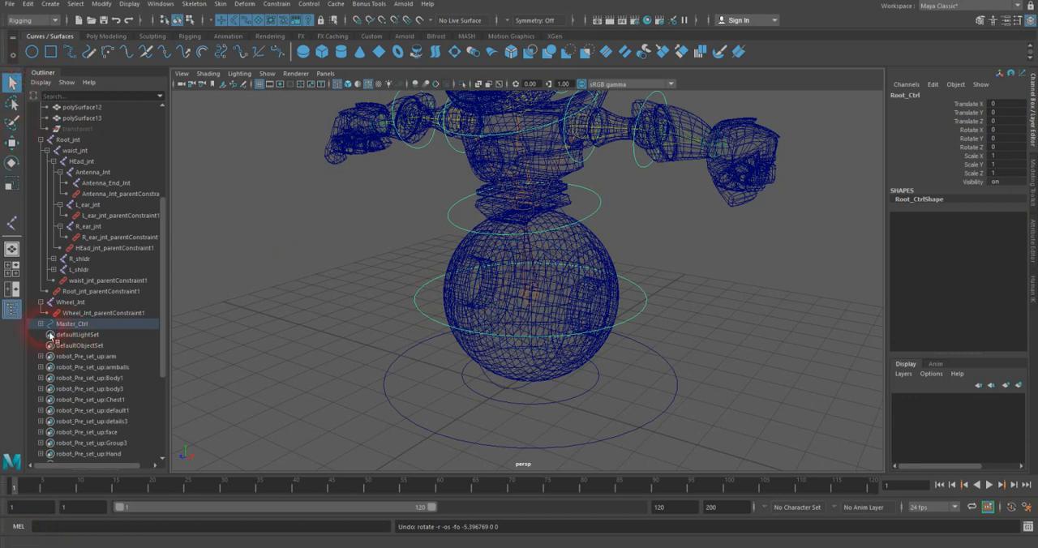
click(11, 82)
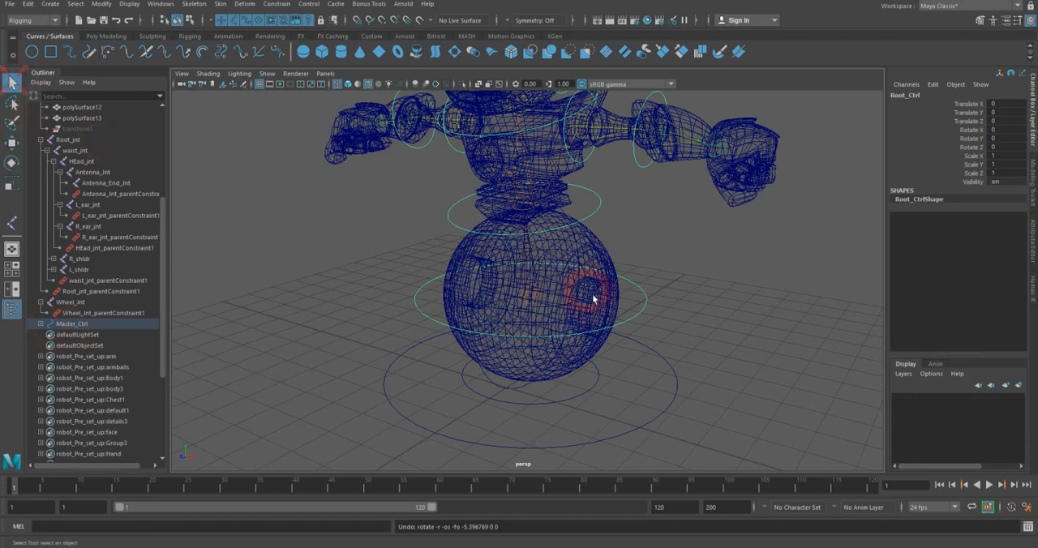
alt+right_drag(580, 315, 791, 261)
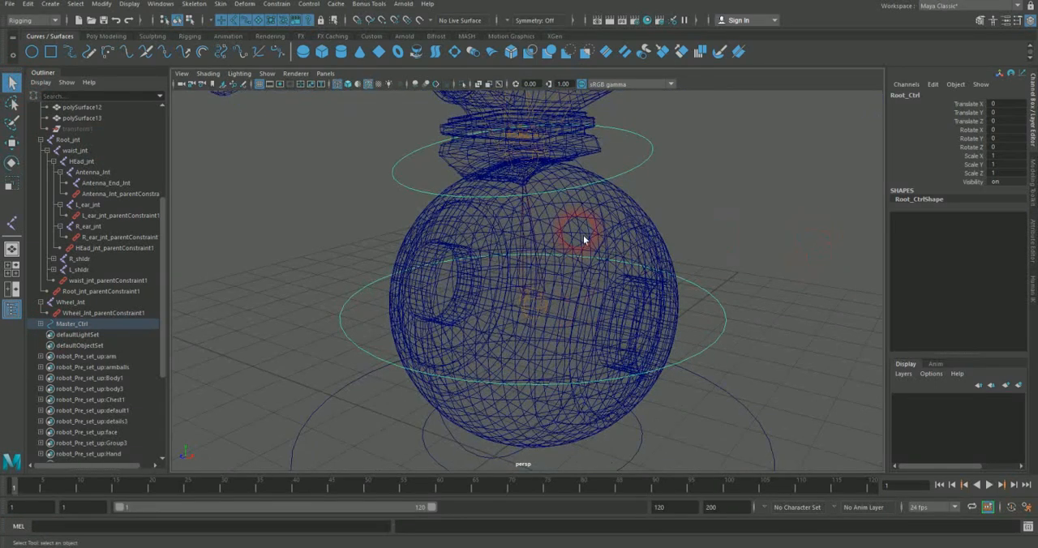
click(538, 240)
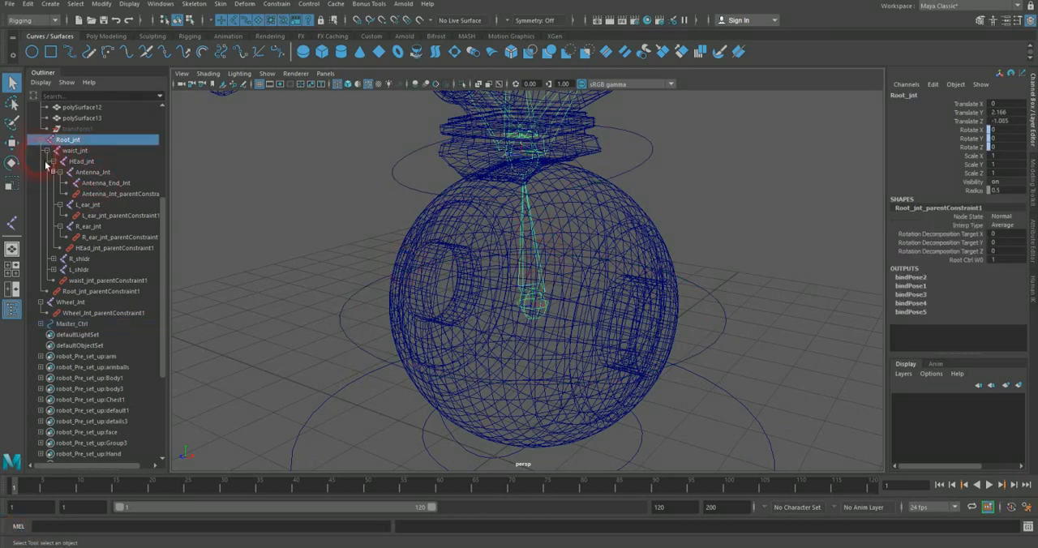
click(90, 291)
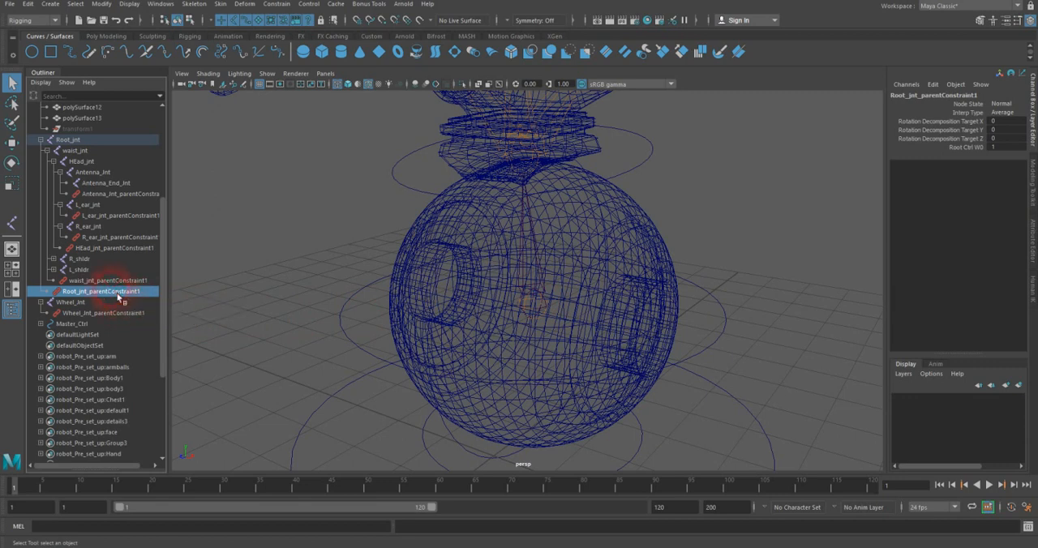
key(Delete)
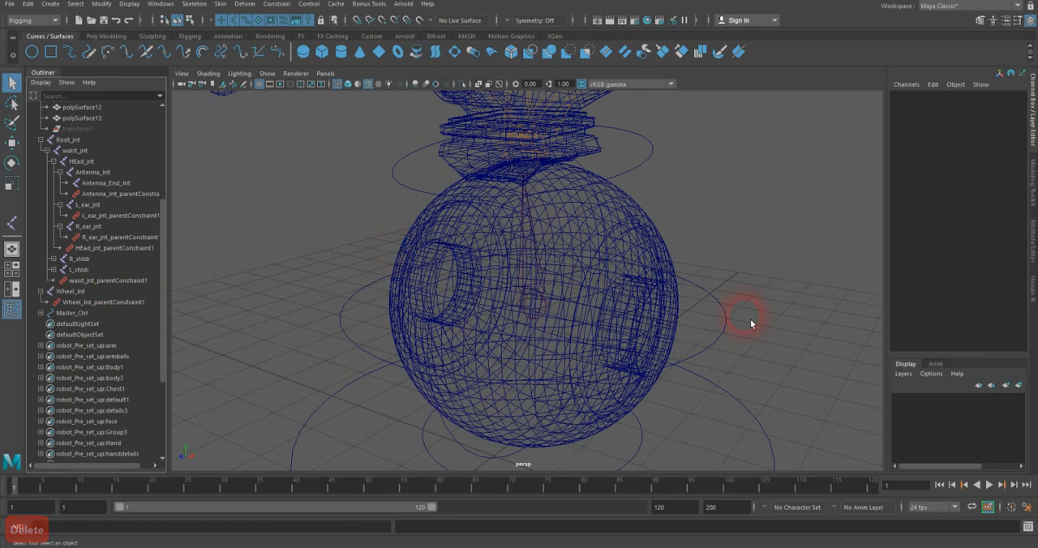
Step: Parent-constrain Root_jnt to Root_Ctrl with Maintain offset and all translate and rotate axes enabled, keeping the options window open
click(722, 318)
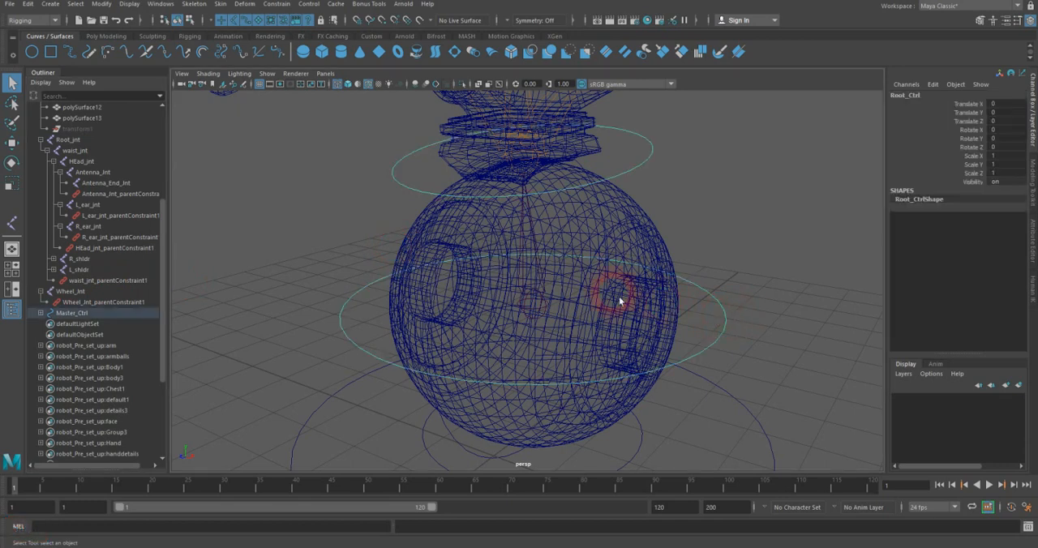
click(70, 140)
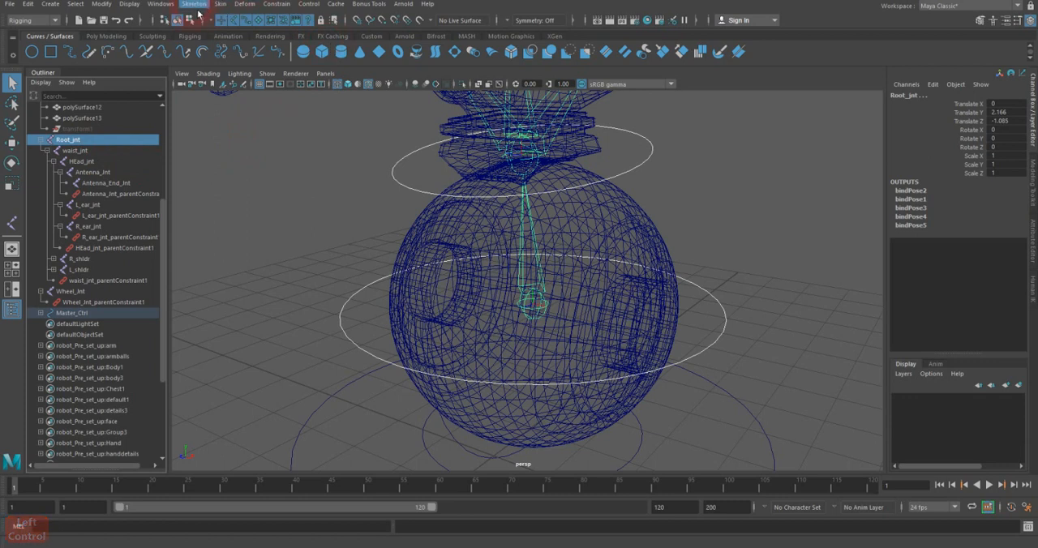
click(277, 4)
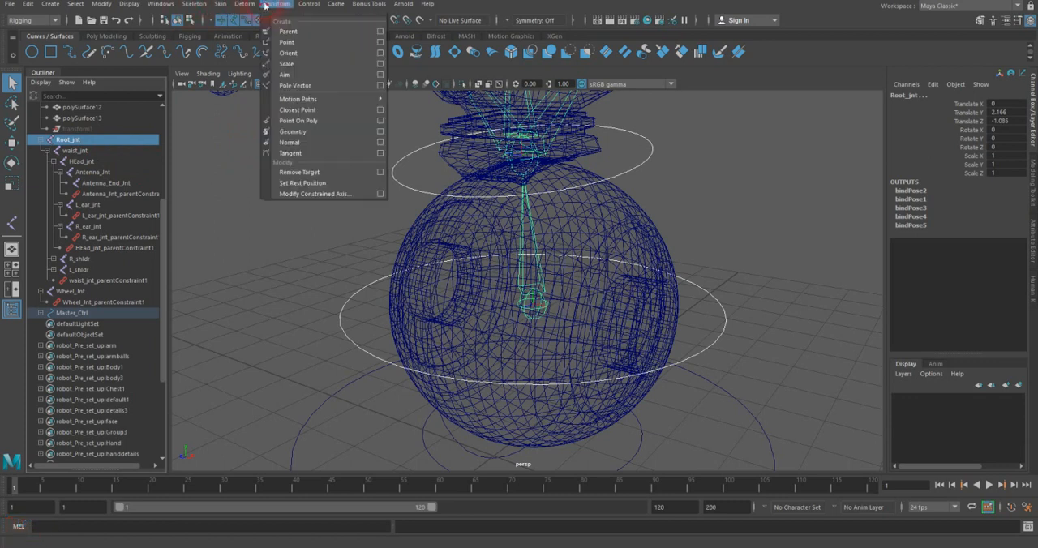
click(380, 32)
click(358, 147)
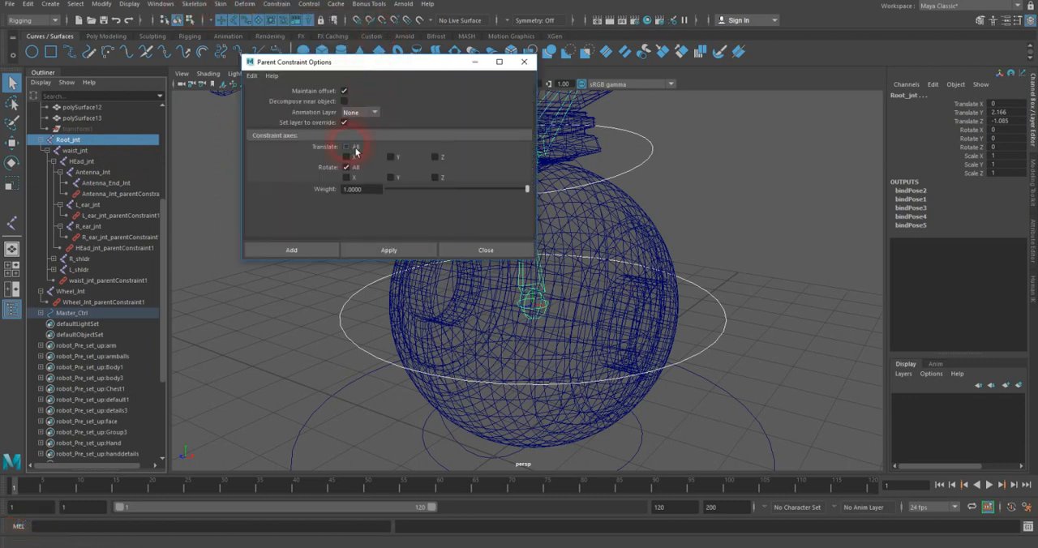
click(353, 190)
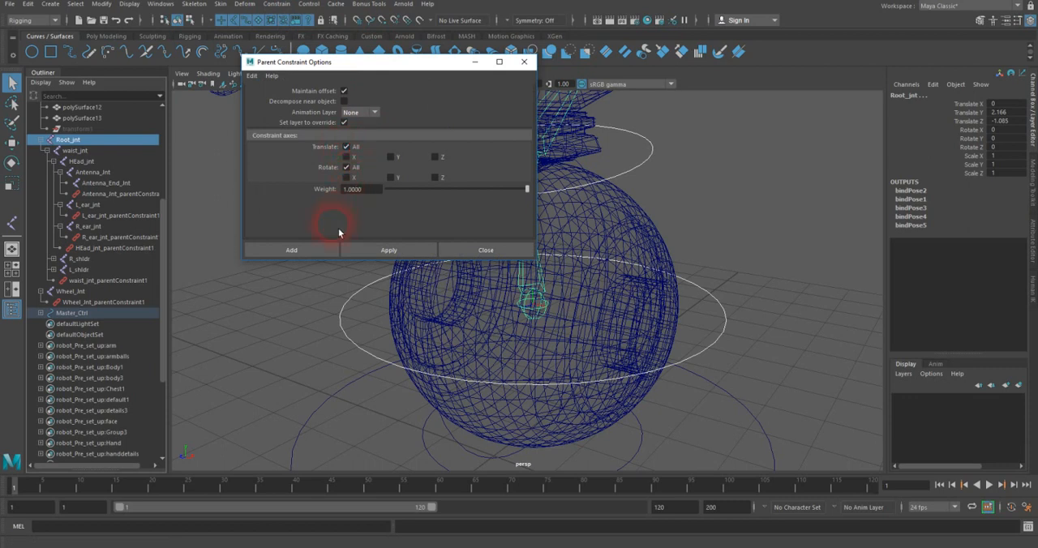
click(367, 251)
drag(349, 62, 748, 22)
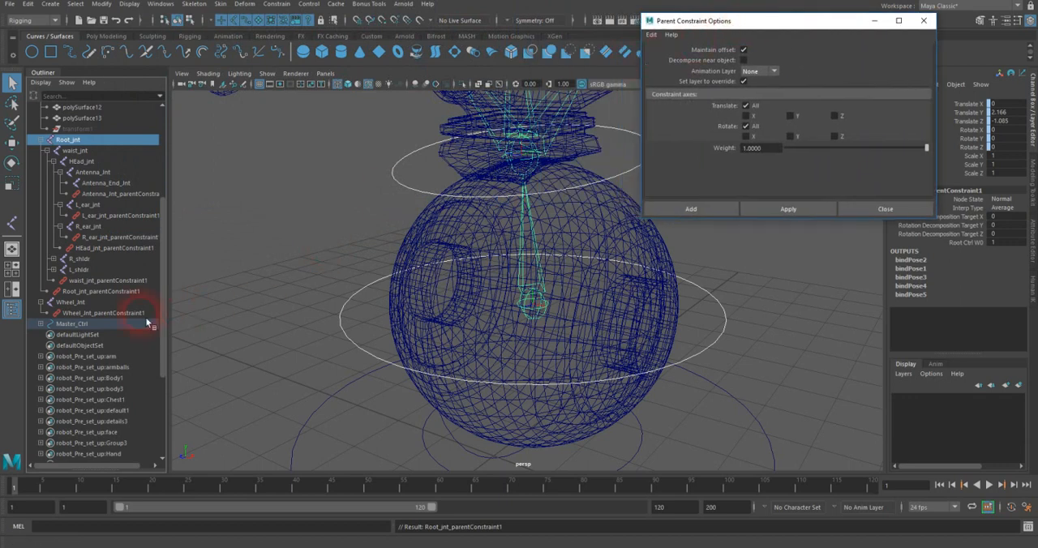
Step: Delete the existing parent constraint from Wheel_Jnt
click(70, 302)
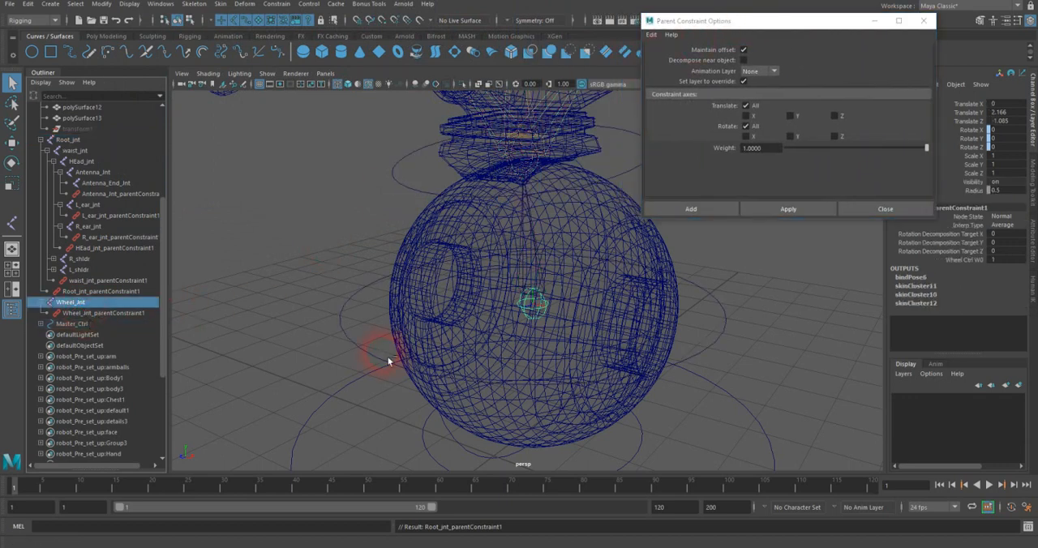
alt+drag(503, 203, 454, 216)
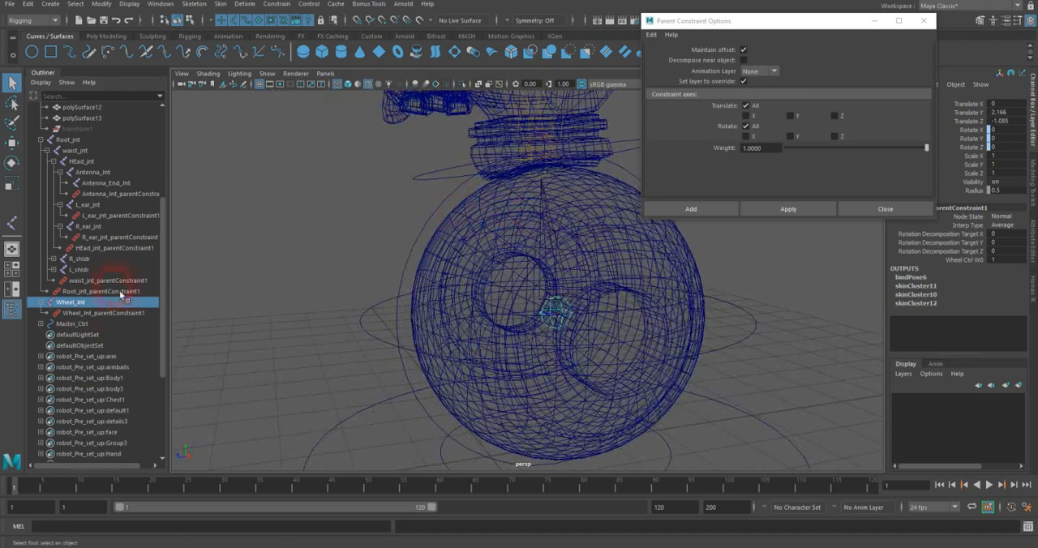
click(81, 313)
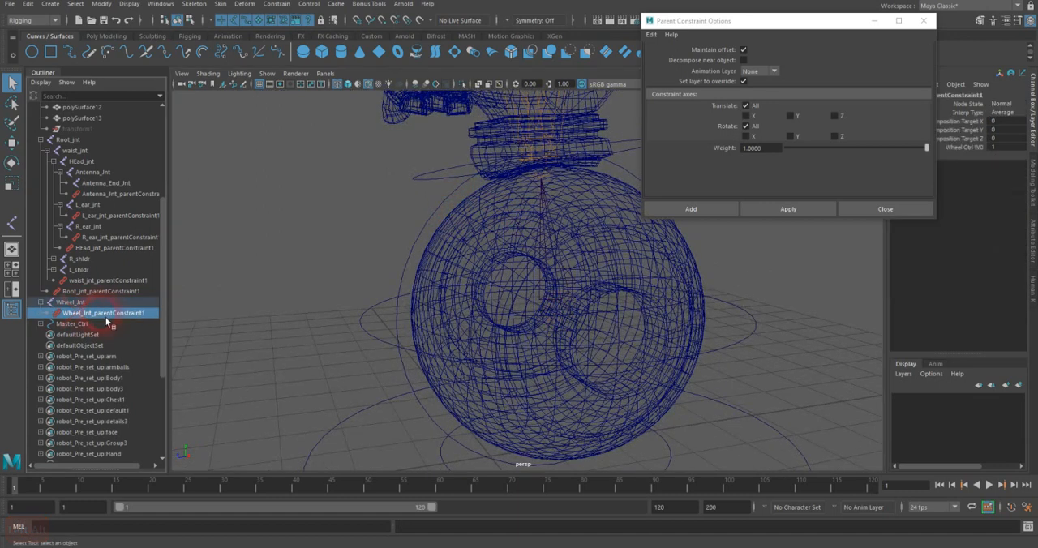
key(Delete)
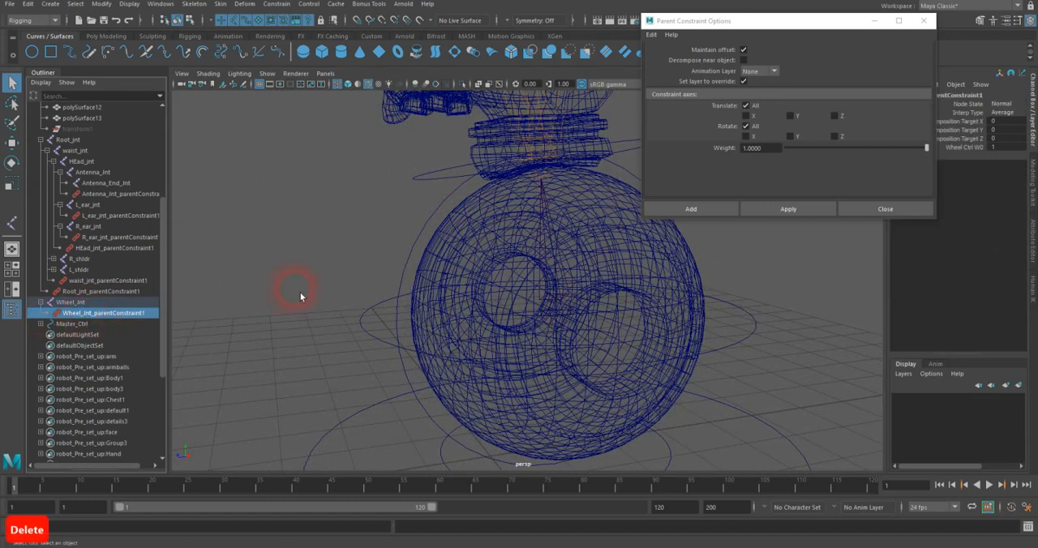
Step: Parent-constrain Wheel_Jnt to Wheel_Ctrl with Maintain offset and all translate and rotate axes, and close the constraint options
click(416, 271)
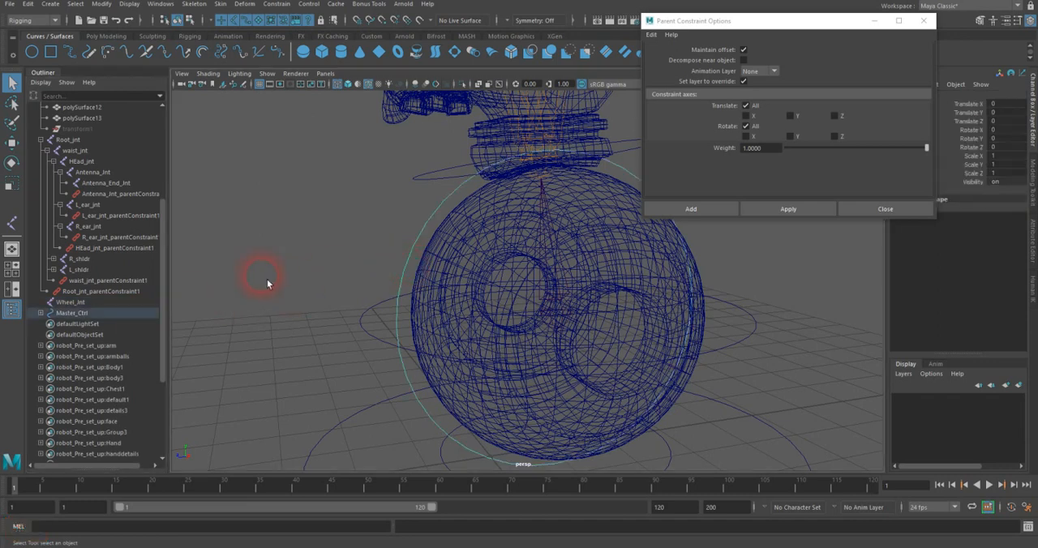
ctrl+click(67, 302)
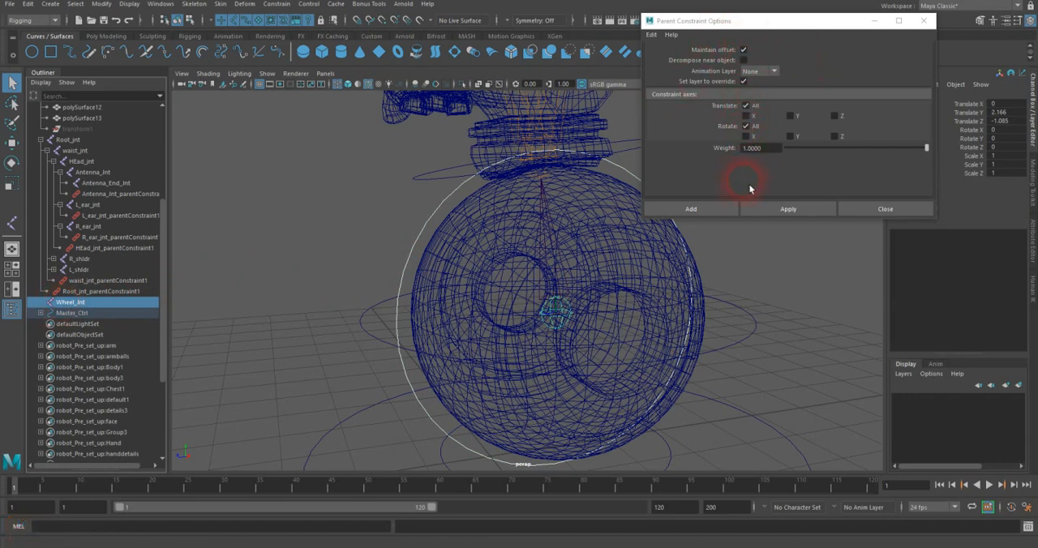
click(786, 212)
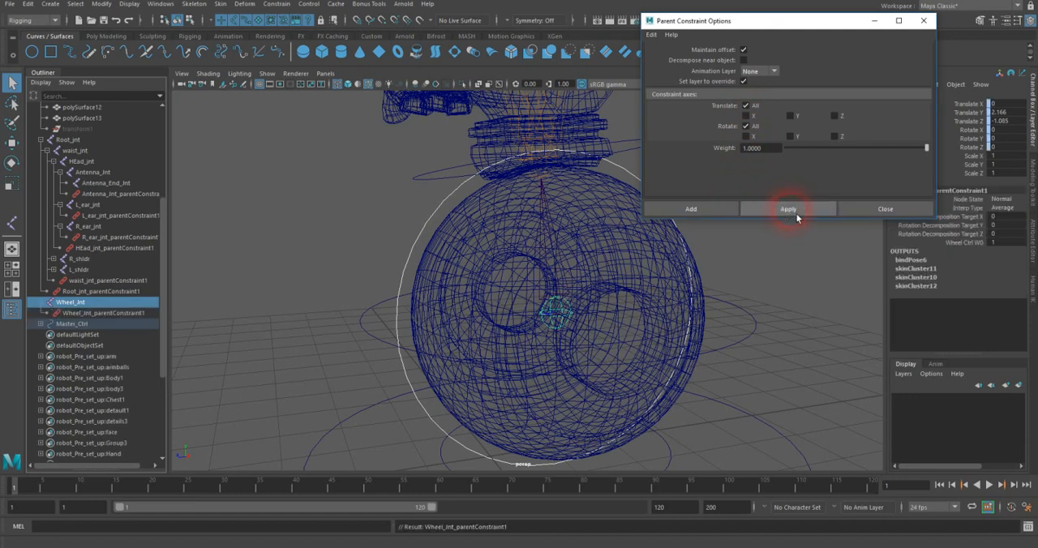
click(874, 212)
Step: Try moving Main_Ctrl along Z to test whether the body and wheel follow, and undo the move
click(744, 217)
alt+drag(744, 217, 627, 405)
click(599, 408)
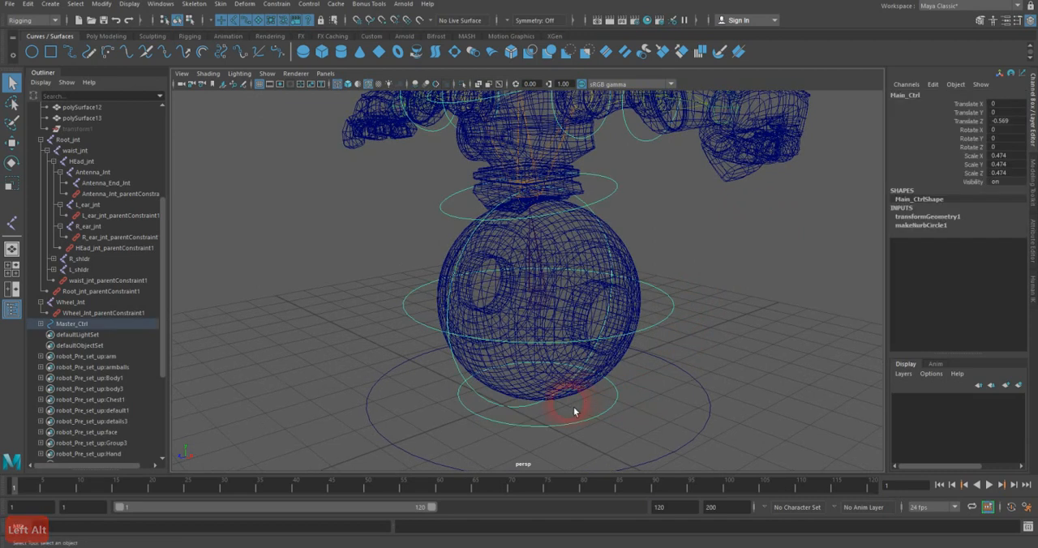
key(w)
drag(526, 402, 633, 327)
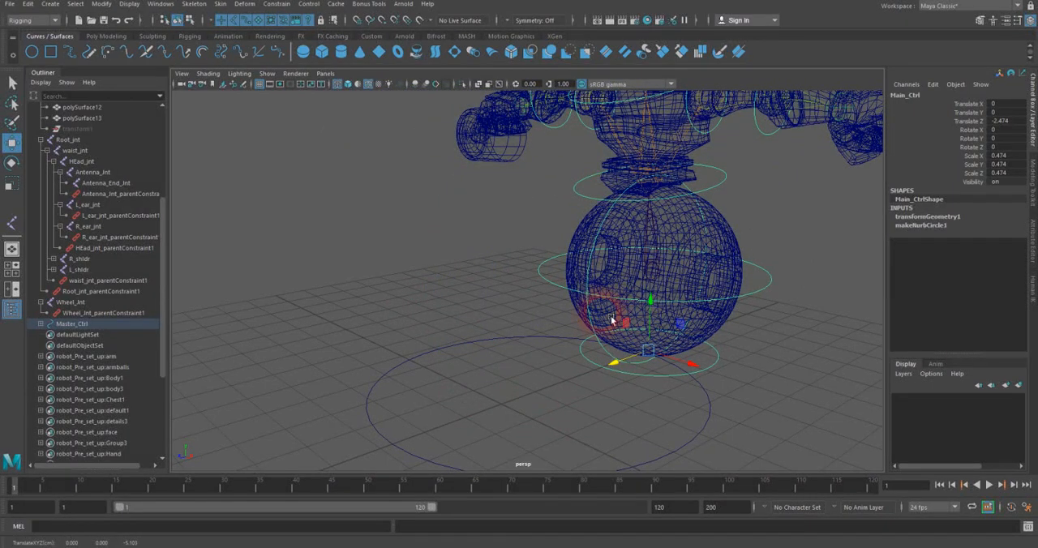
key(z)
Step: Bind the unbound cylindrical chest mesh to waist_jnt with Bind Skin
alt+drag(561, 223, 570, 246)
alt+right_drag(570, 245, 725, 229)
alt+drag(725, 229, 521, 241)
click(523, 245)
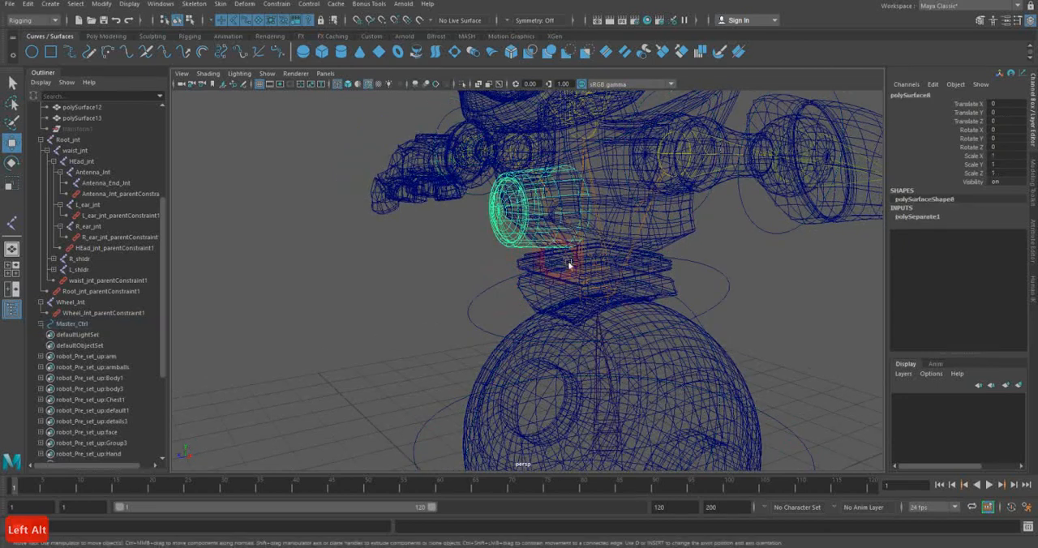
click(617, 296)
mouse_move(567, 270)
alt+mouse_down()
mouse_move(544, 276)
mouse_move(557, 276)
alt+mouse_up()
click(486, 242)
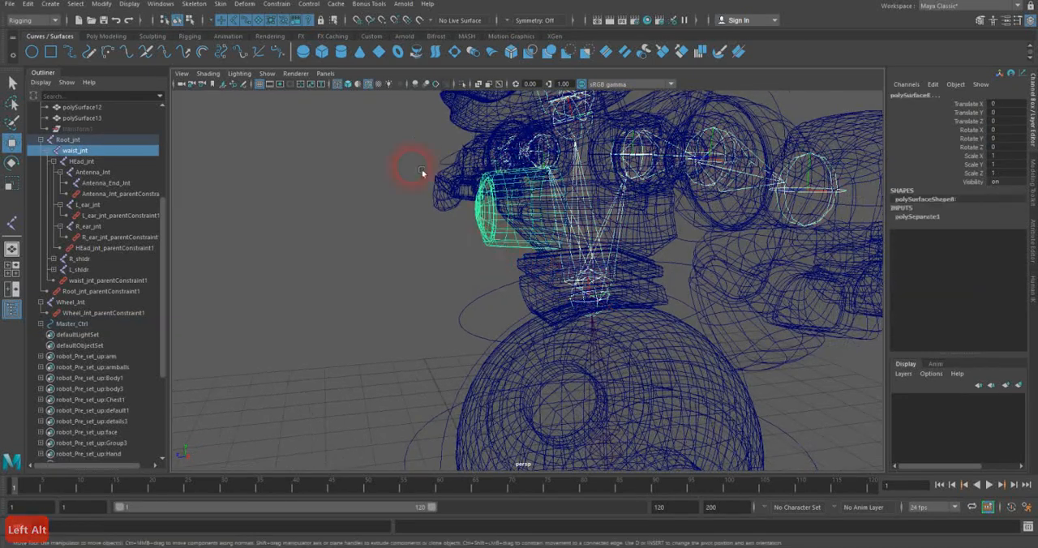
click(220, 3)
click(238, 27)
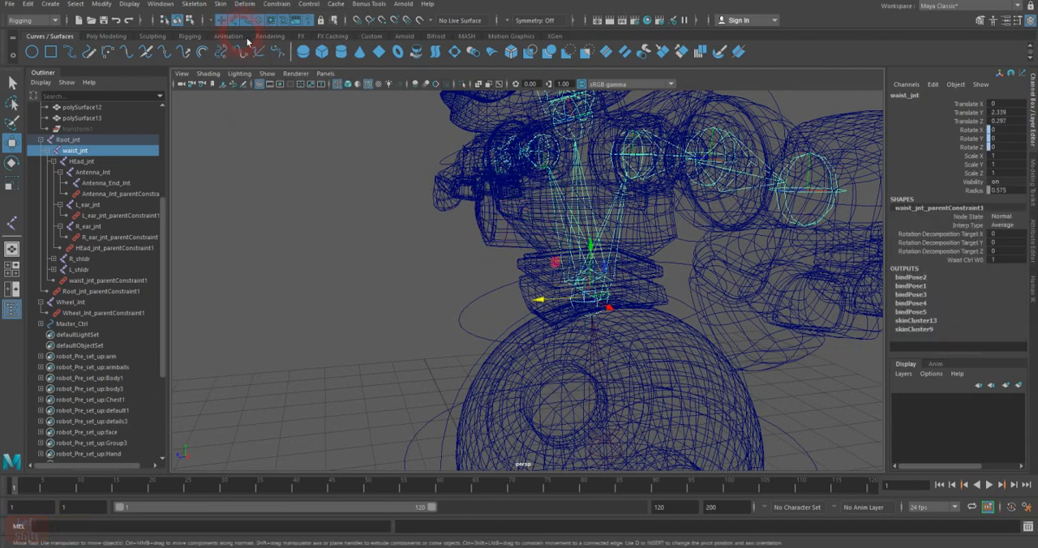
scroll(396, 265, down, 5)
alt+drag(467, 294, 512, 280)
alt+middle_drag(512, 281, 493, 255)
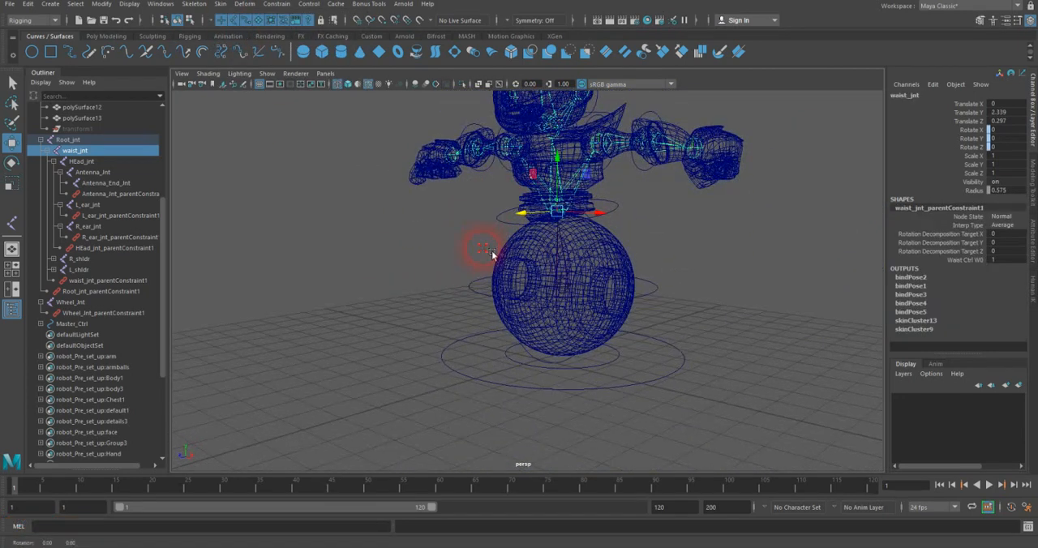
Step: Try moving Main_Ctrl along Z to test whether the newly bound chest follows, and undo the move
alt+drag(493, 254, 524, 365)
drag(538, 368, 594, 311)
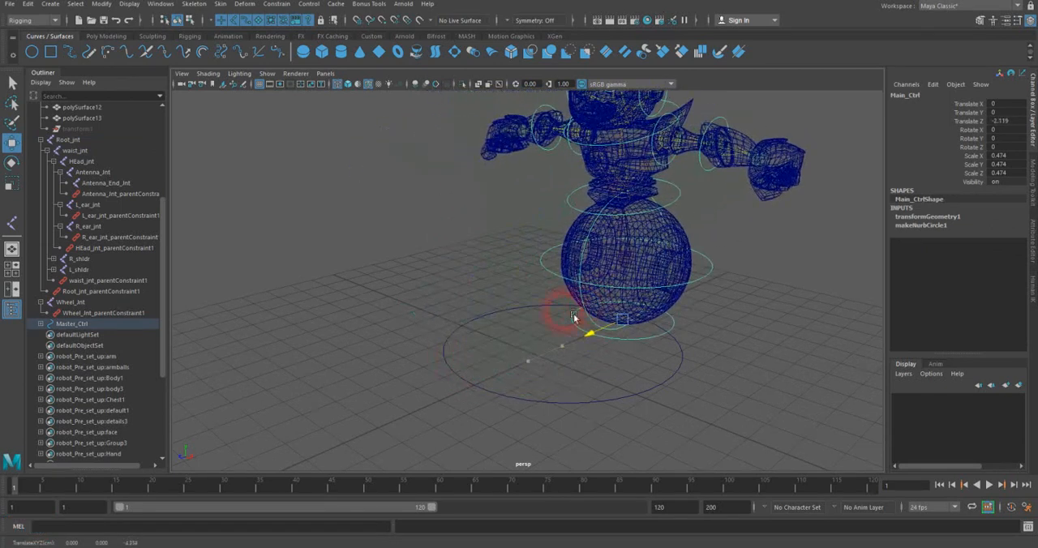
key(z)
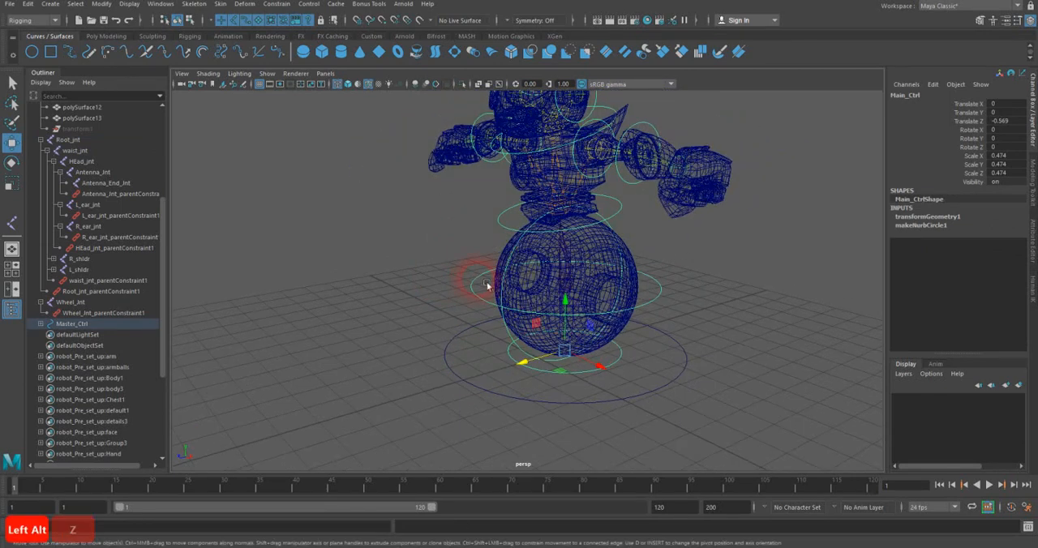
Step: Try moving Root_Ctrl along Z and along Y to test the upper body, and undo the moves
click(493, 307)
mouse_move(527, 306)
mouse_down()
mouse_move(545, 297)
mouse_move(516, 299)
mouse_move(590, 285)
mouse_move(459, 306)
mouse_move(556, 289)
mouse_move(528, 291)
mouse_up()
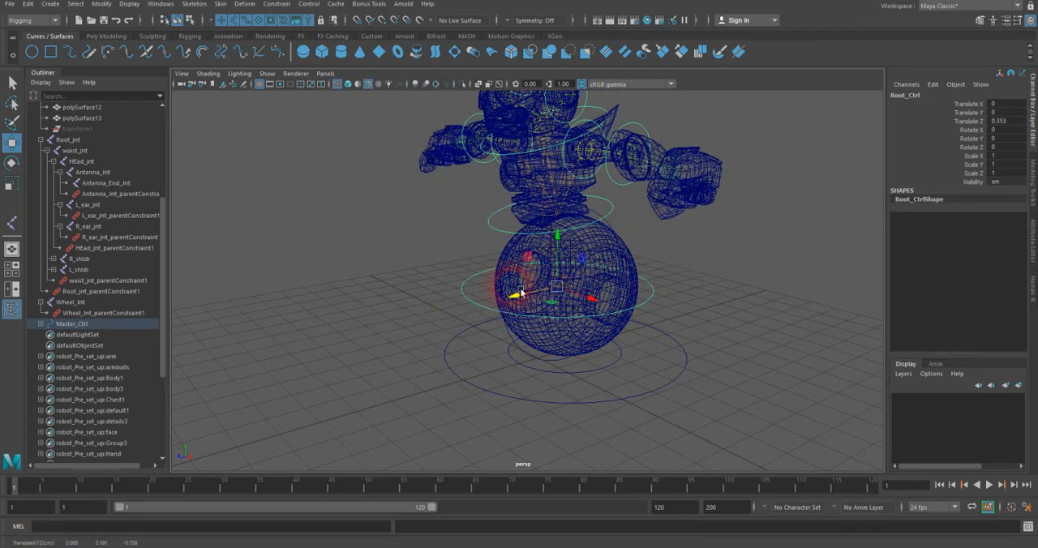
key(z)
drag(576, 266, 590, 233)
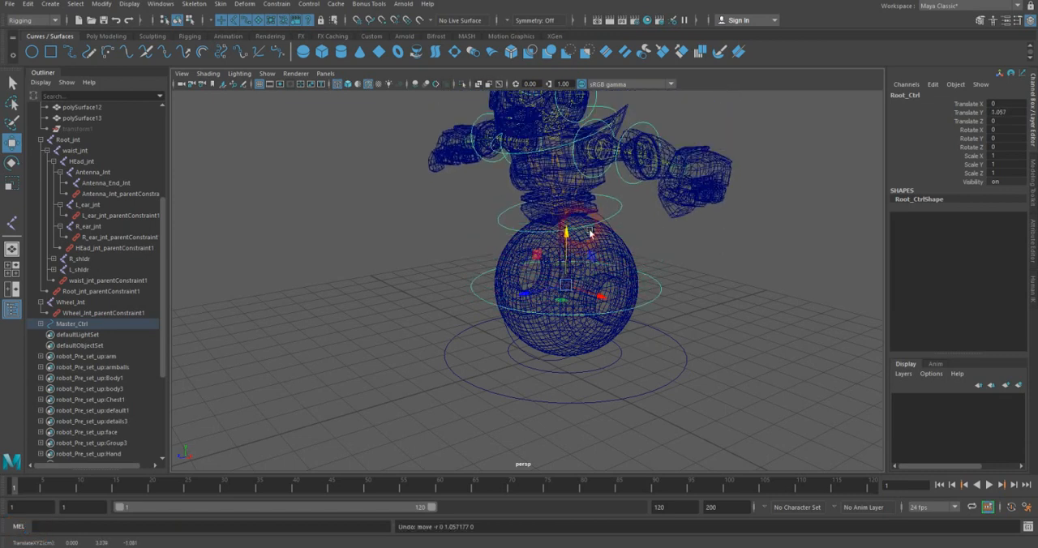
key(z)
Step: Try rotating Root_Ctrl about X and moving it freely above the wheel, and undo both changes
key(z)
key(z)
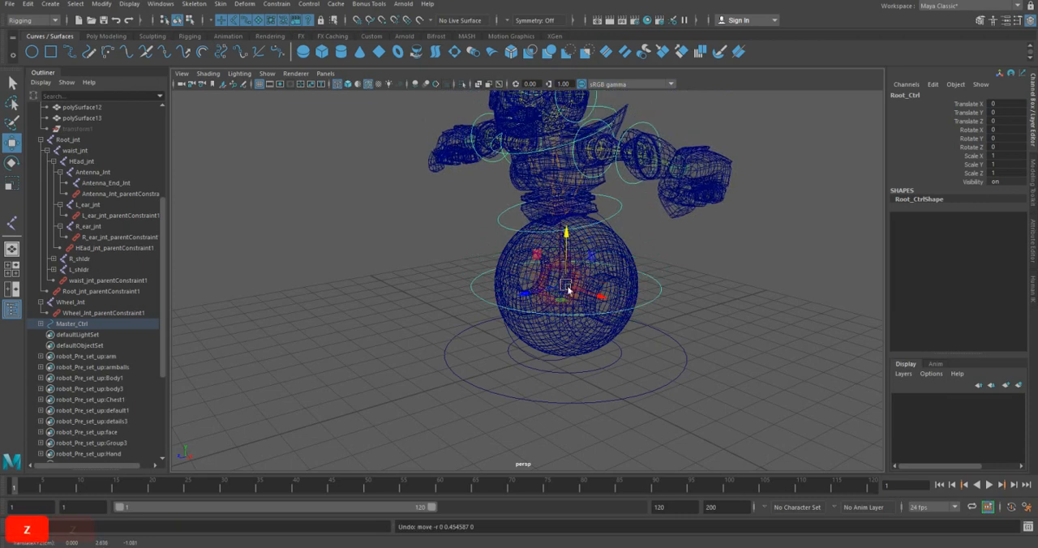
key(e)
drag(554, 260, 554, 264)
key(z)
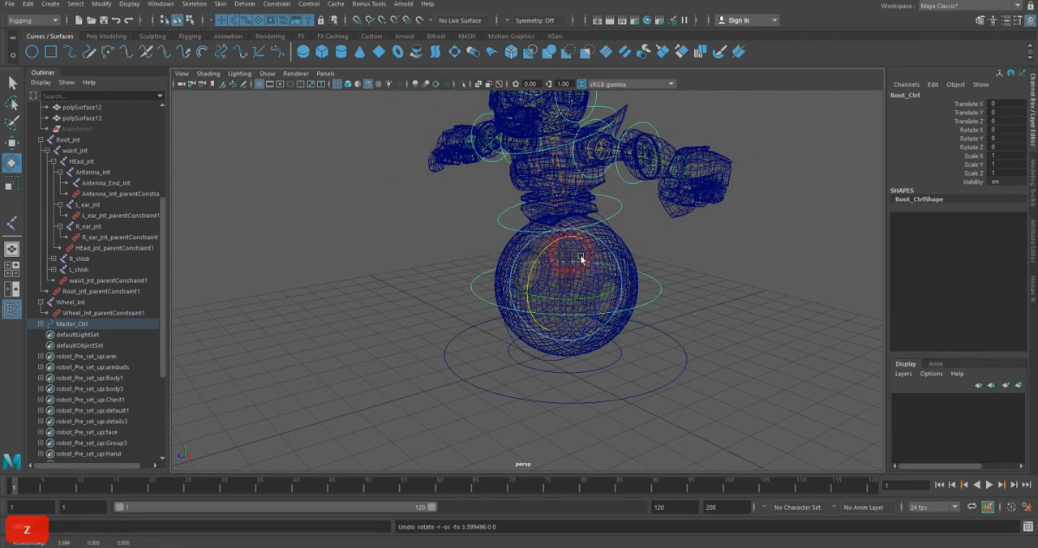
key(w)
drag(574, 289, 610, 260)
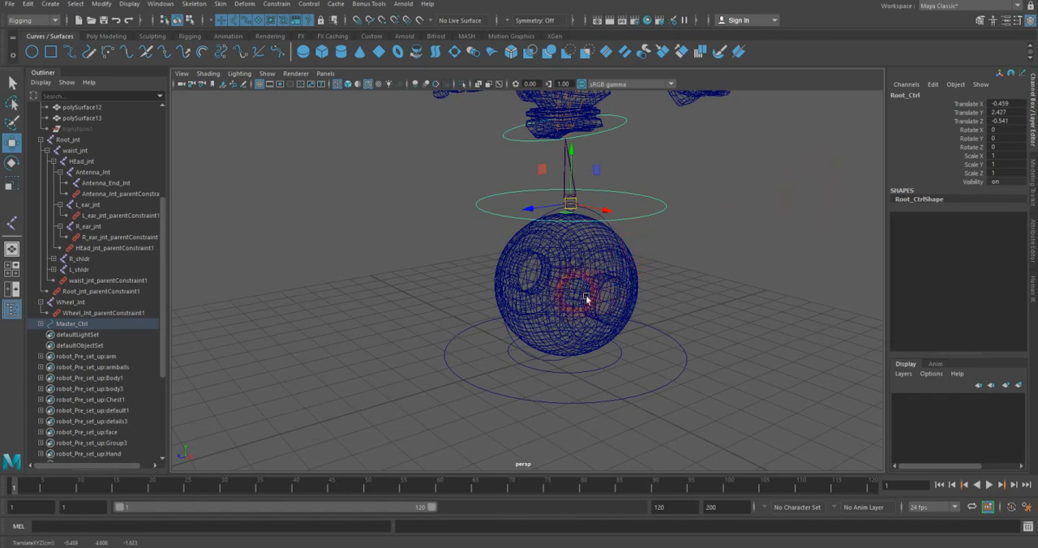
key(z)
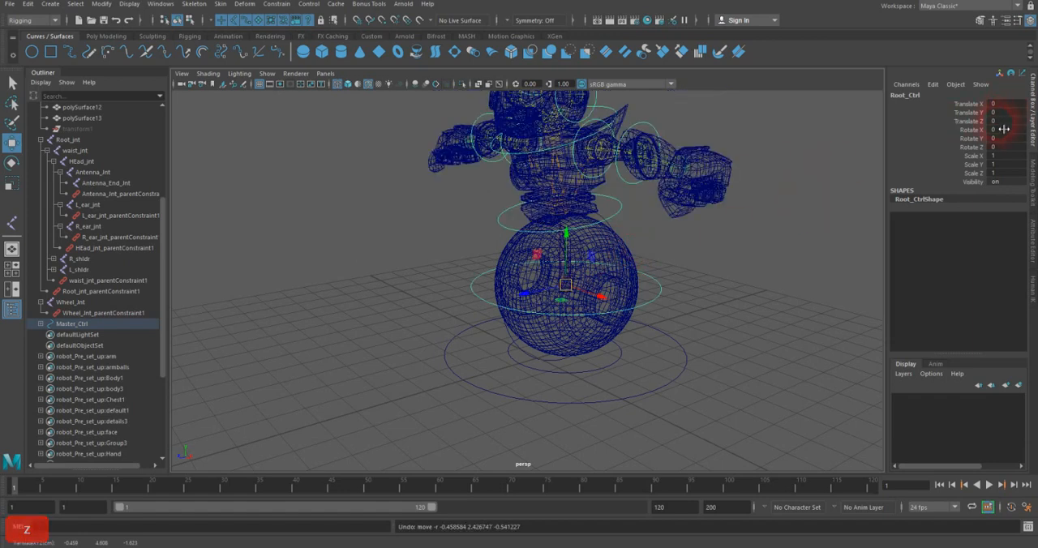
Step: Select every other control vertex of the Master_Ctrl circle and scale them inward to form a four-pointed star
alt+drag(625, 318, 671, 384)
click(683, 386)
right_drag(685, 386, 627, 300)
click(599, 409)
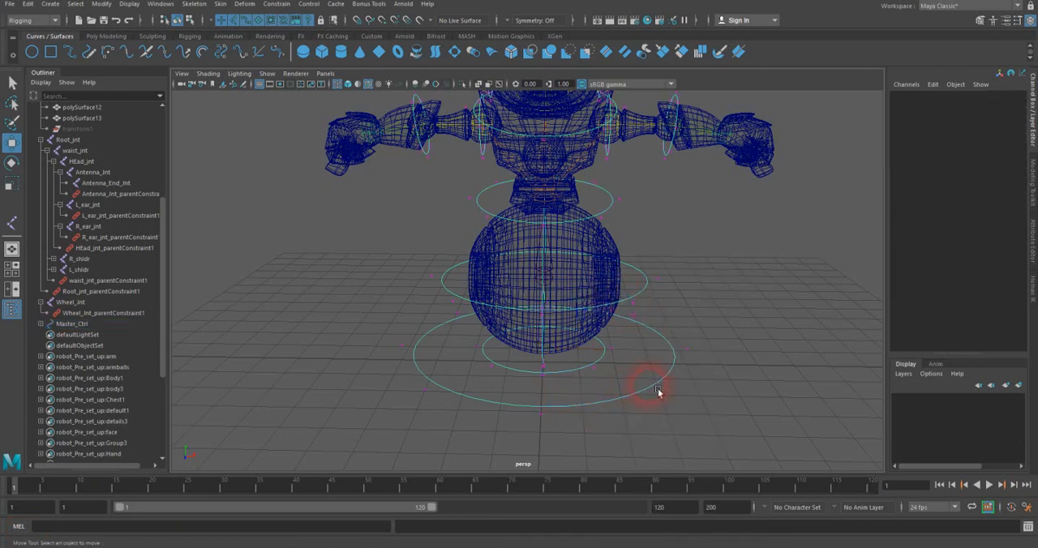
drag(655, 386, 660, 426)
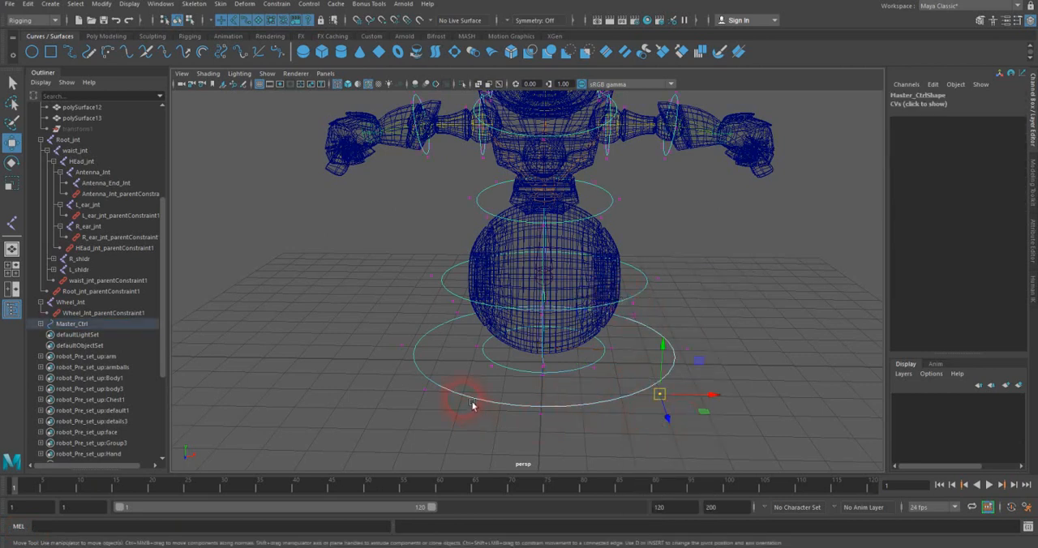
mouse_move(452, 377)
shift+mouse_down()
mouse_move(420, 430)
mouse_move(467, 379)
shift+mouse_up()
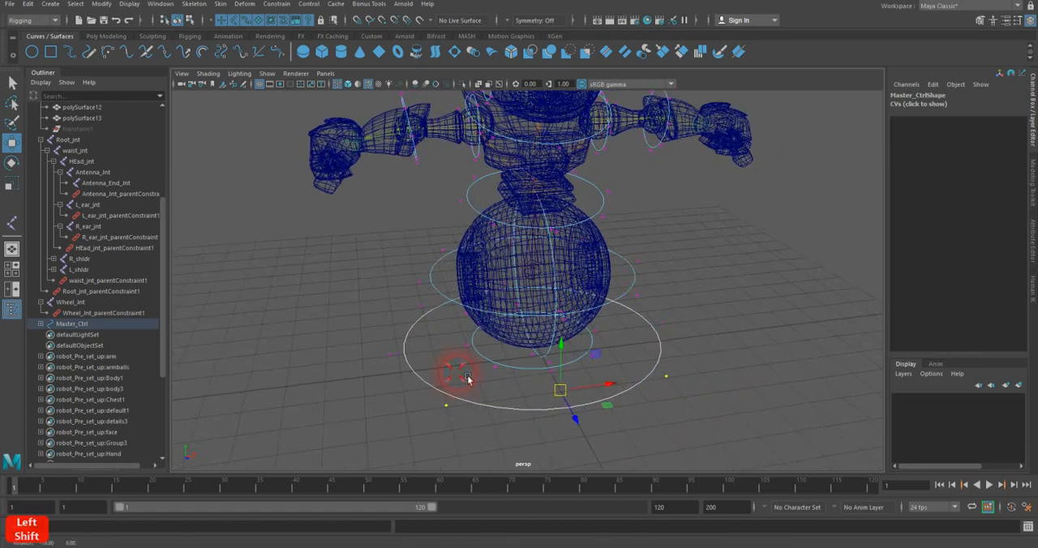
alt+shift+drag(430, 315, 519, 353)
shift+drag(753, 347, 704, 369)
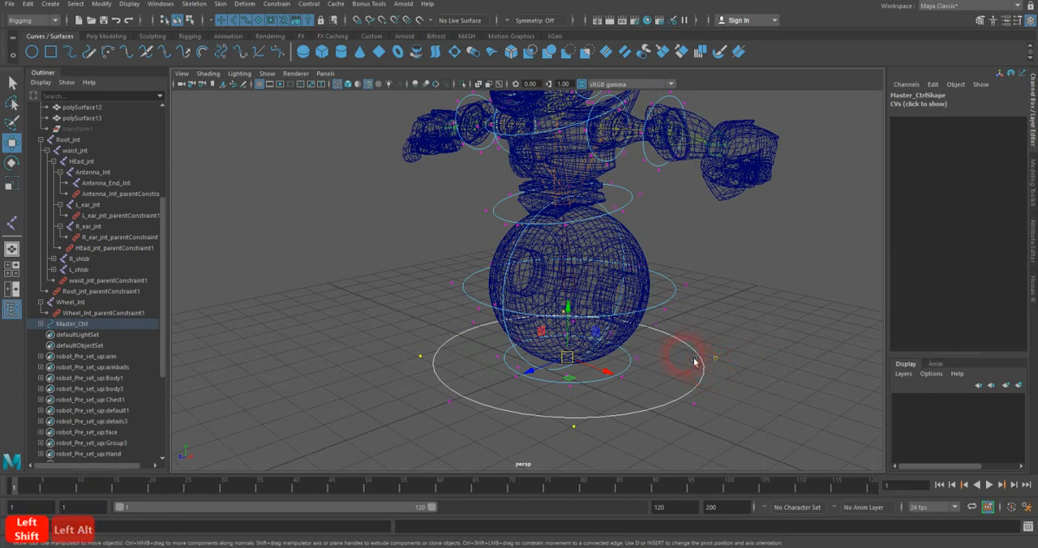
key(r)
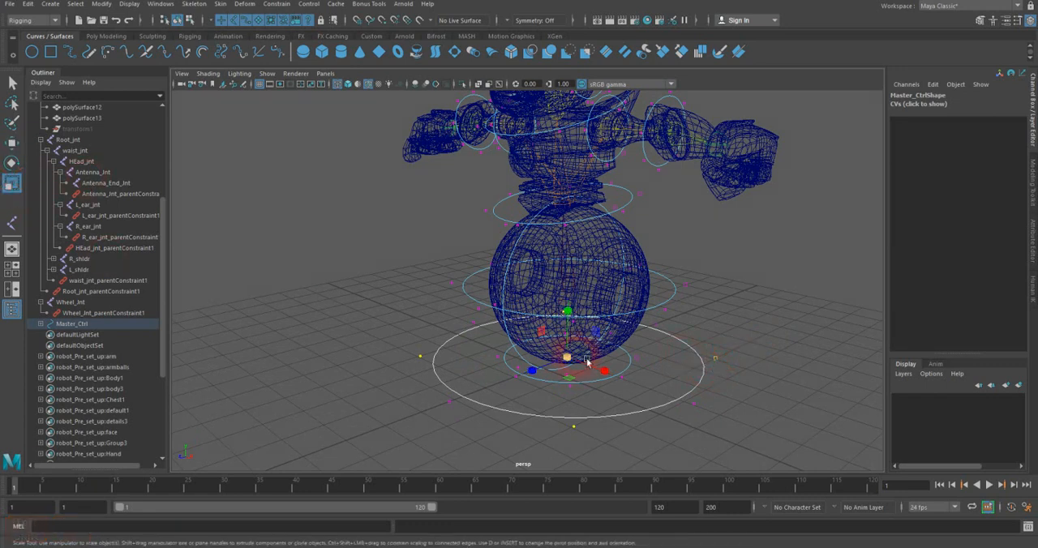
drag(579, 363, 430, 371)
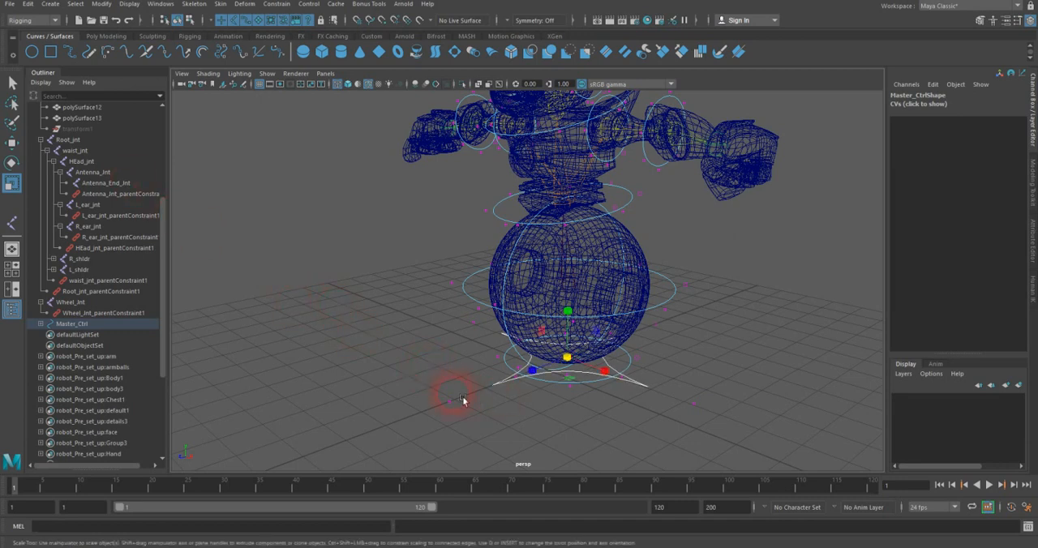
Step: Scale Master_Ctrl's four tip control vertices outward to enlarge the star, and return to object selection
drag(441, 420, 428, 424)
mouse_move(444, 327)
alt+mouse_down()
mouse_move(434, 315)
mouse_move(455, 335)
alt+mouse_up()
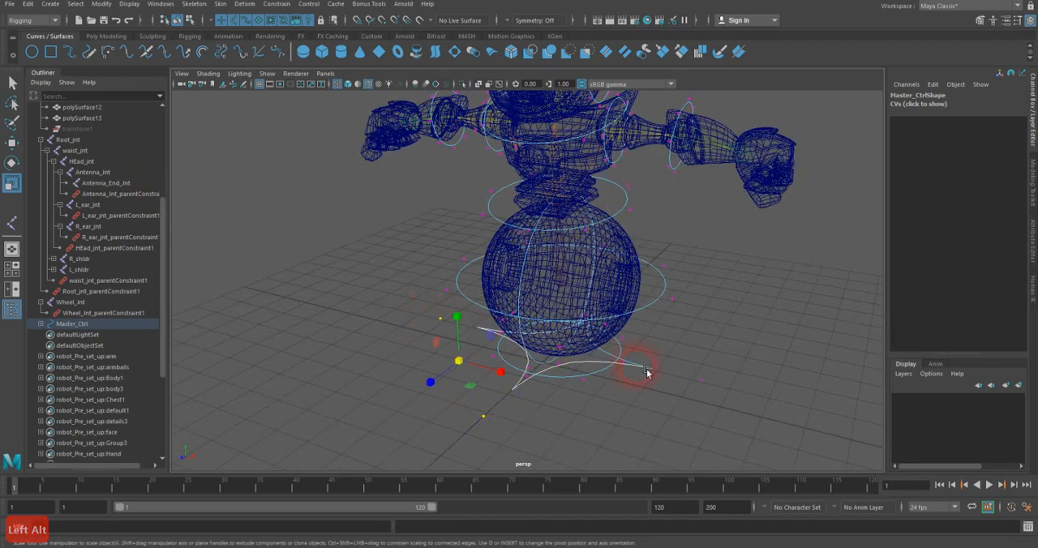
alt+drag(762, 394, 705, 379)
shift+drag(723, 342, 701, 370)
scroll(701, 370, down, 3)
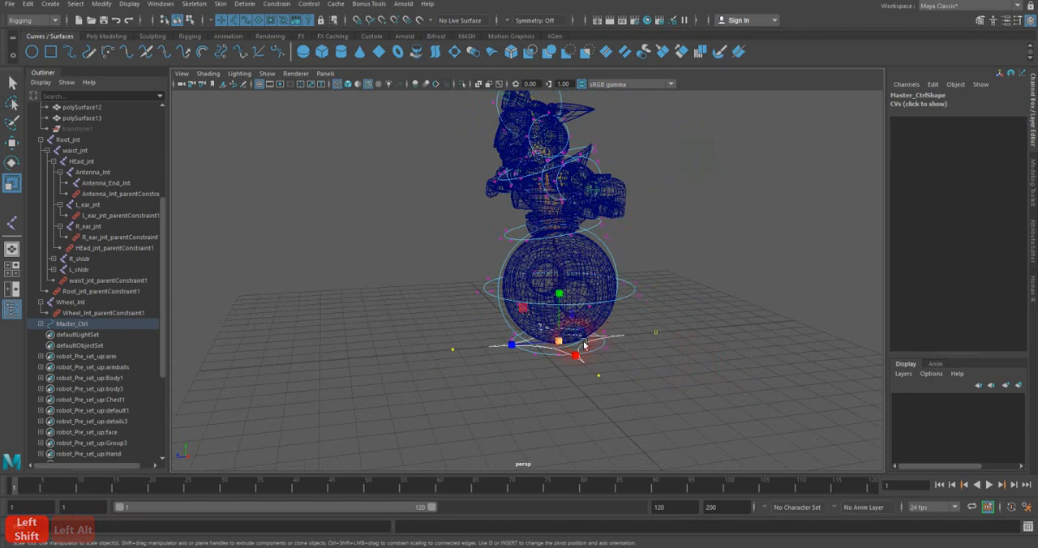
drag(573, 347, 835, 315)
click(12, 82)
right_drag(278, 197, 323, 196)
click(323, 196)
alt+drag(352, 224, 448, 266)
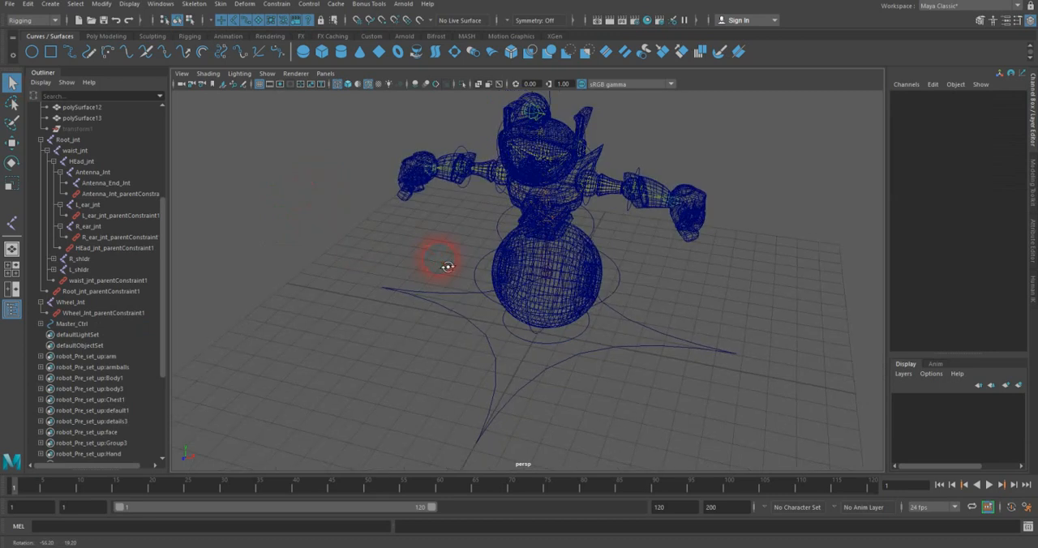
Step: Try moving Master_Ctrl far off the grid to test whether the whole rig follows
click(586, 369)
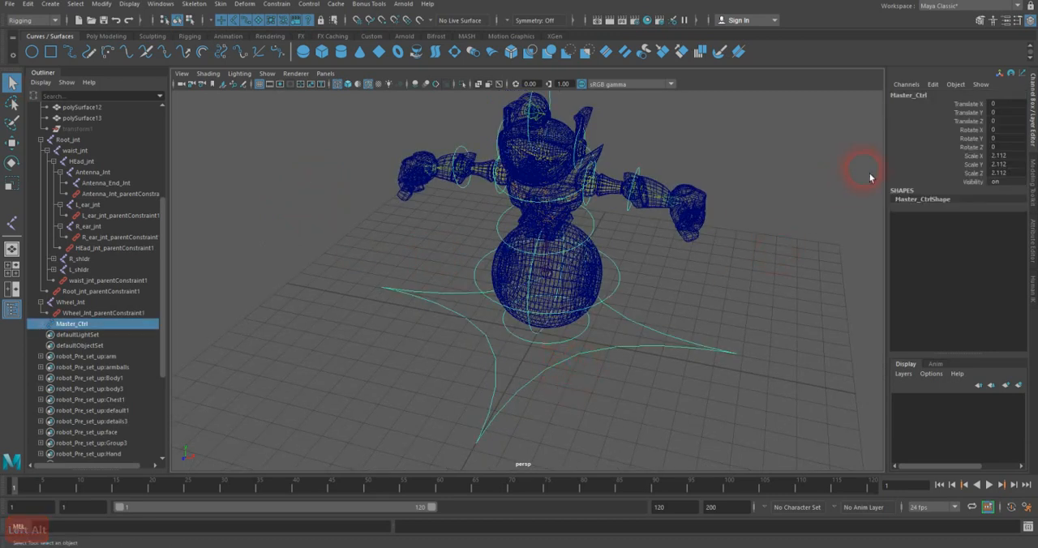
key(w)
alt+right_drag(699, 235, 531, 327)
drag(527, 336, 893, 224)
alt+middle_drag(764, 238, 620, 277)
alt+right_drag(620, 278, 541, 262)
alt+drag(591, 282, 604, 262)
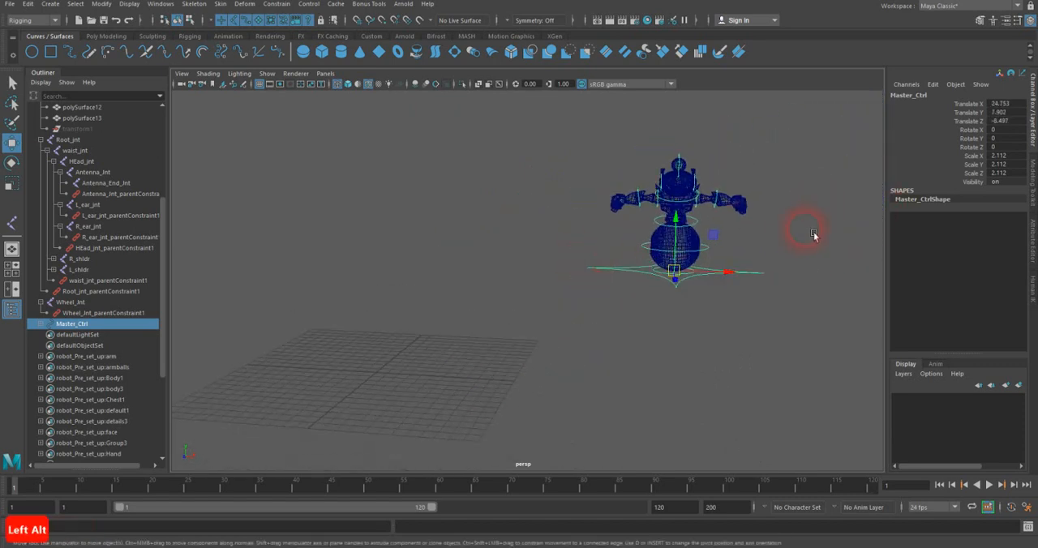
Step: Try moving Main_Ctrl away from Master_Ctrl, shift Master_Ctrl separately, and undo the Master_Ctrl shift
click(694, 277)
drag(694, 280, 404, 317)
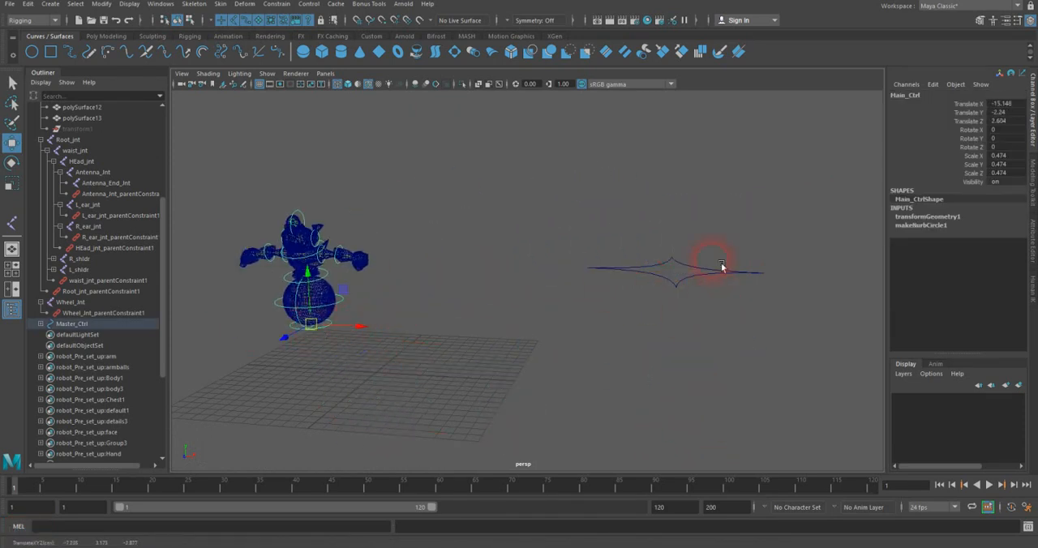
click(680, 262)
drag(684, 281, 881, 259)
key(ctrl+z)
key(z)
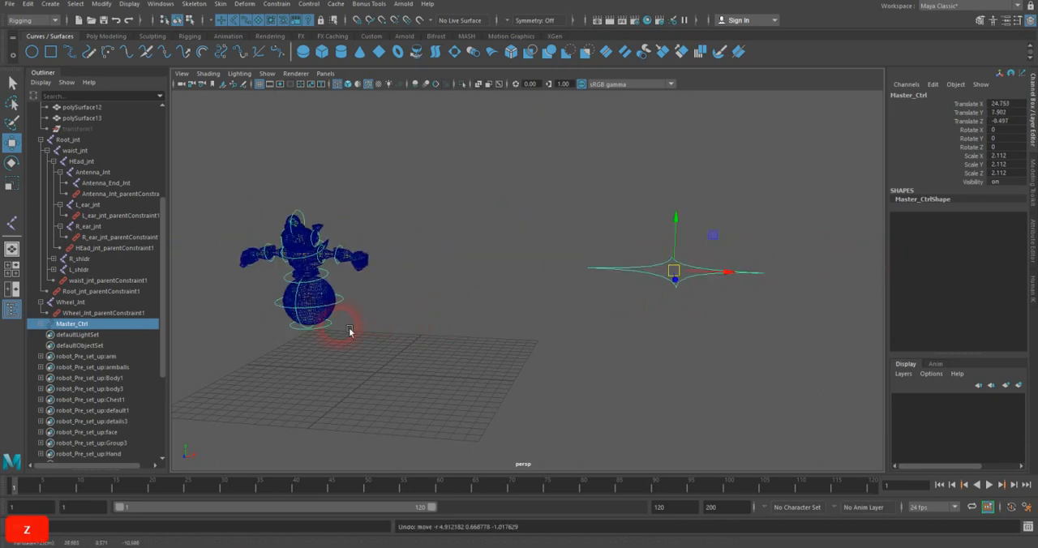
Step: Try moving Main_Ctrl once more, and undo all its test moves back to the centre of Master_Ctrl
click(313, 329)
drag(313, 330, 406, 282)
key(z)
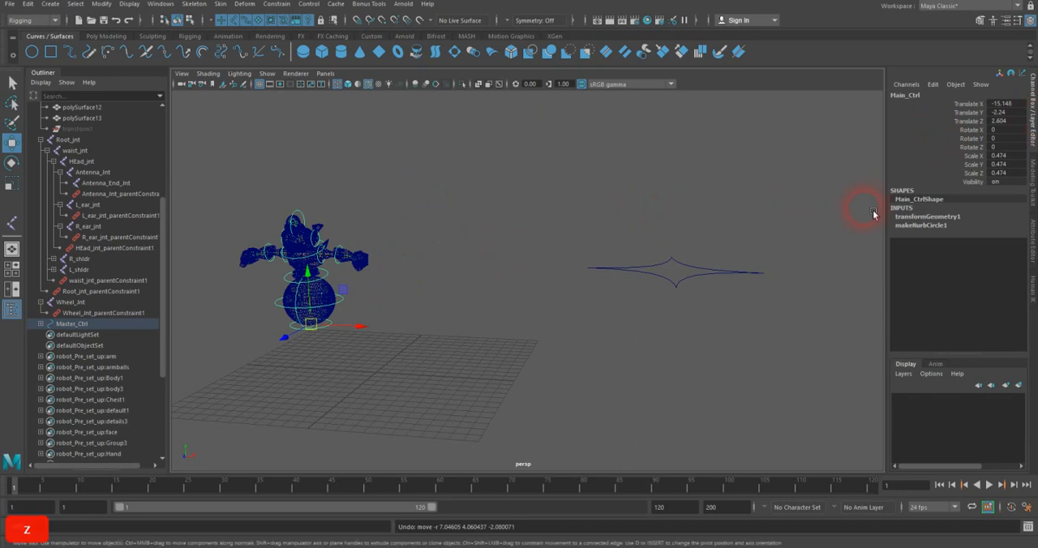
key(z)
key(z)
key(z)
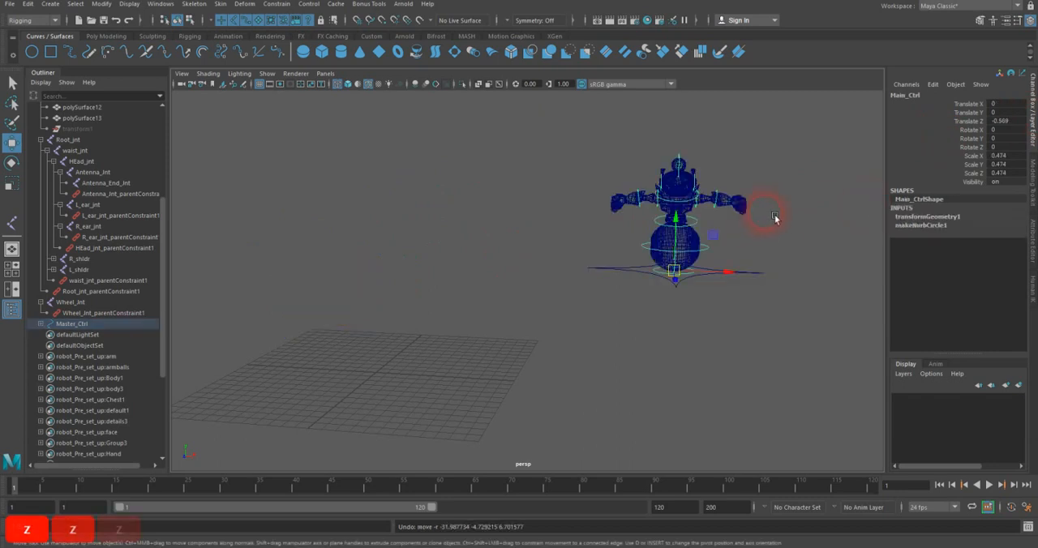
key(z)
key(z)
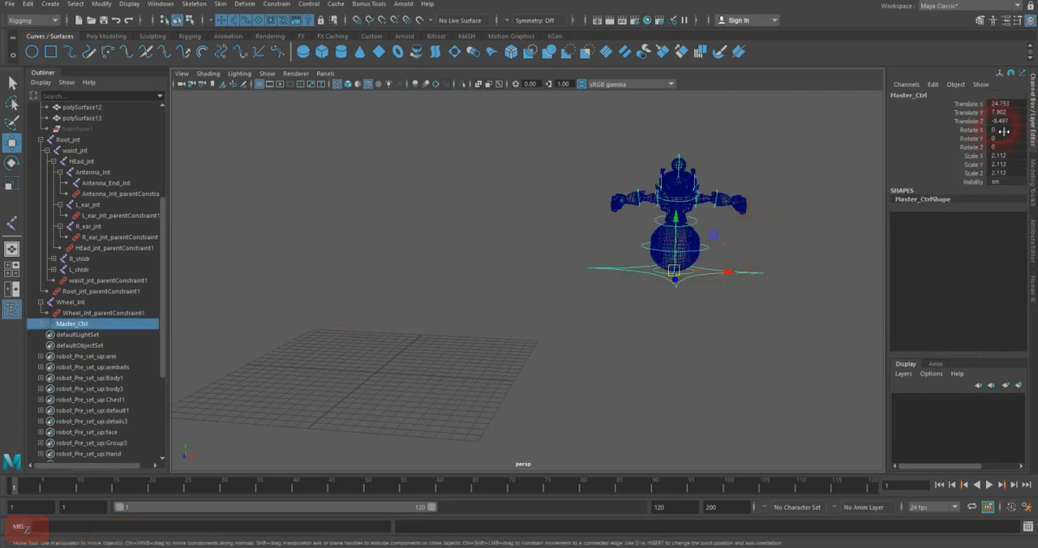
Step: Set Master_Ctrl's Translate X, Y and Z to 0
drag(1010, 109, 1009, 126)
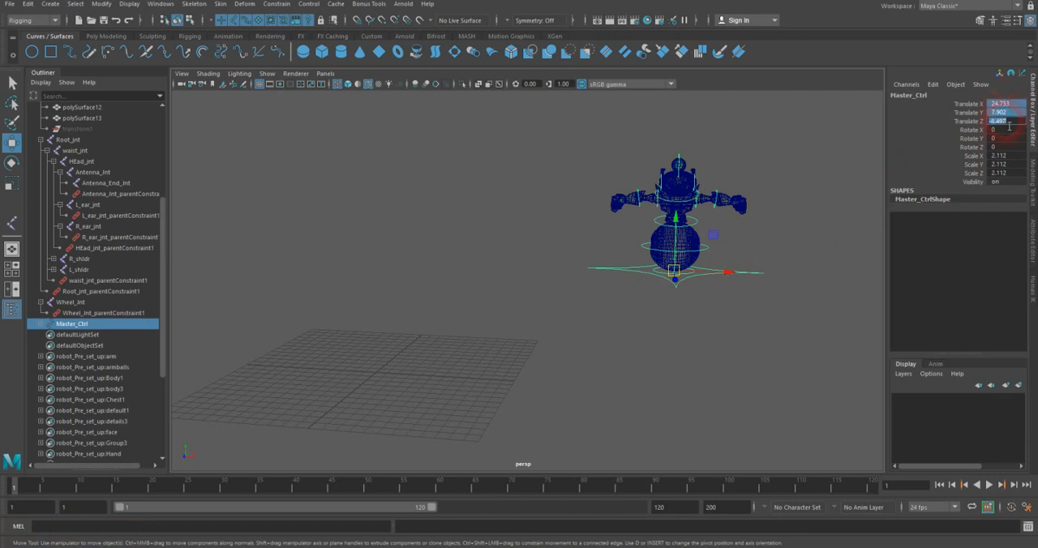
text(0)
key(Return)
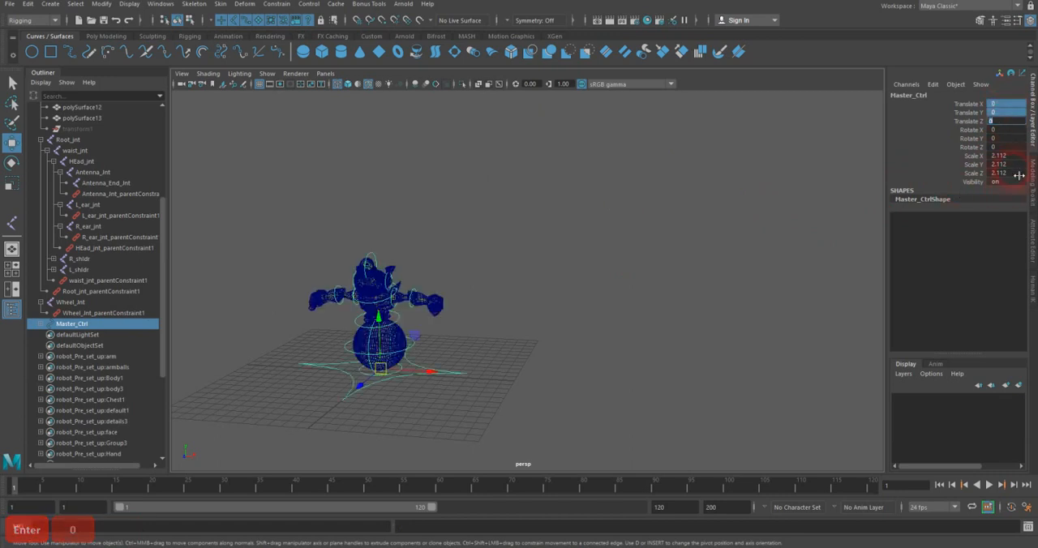
Step: Freeze the transformations of Master_Ctrl
click(662, 324)
alt+drag(662, 324, 627, 254)
alt+middle_drag(627, 254, 649, 306)
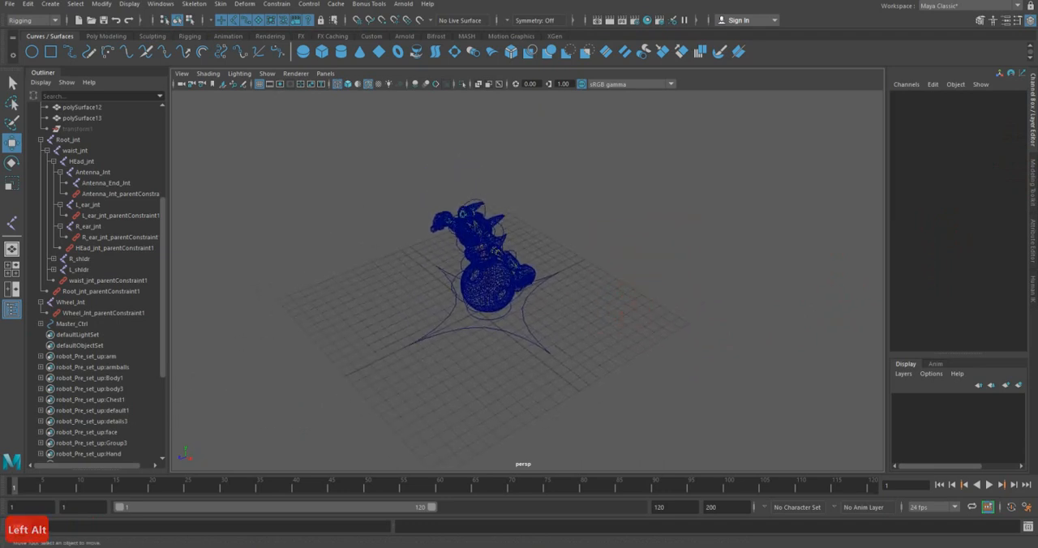
key(z)
click(579, 329)
drag(570, 323, 543, 361)
click(103, 4)
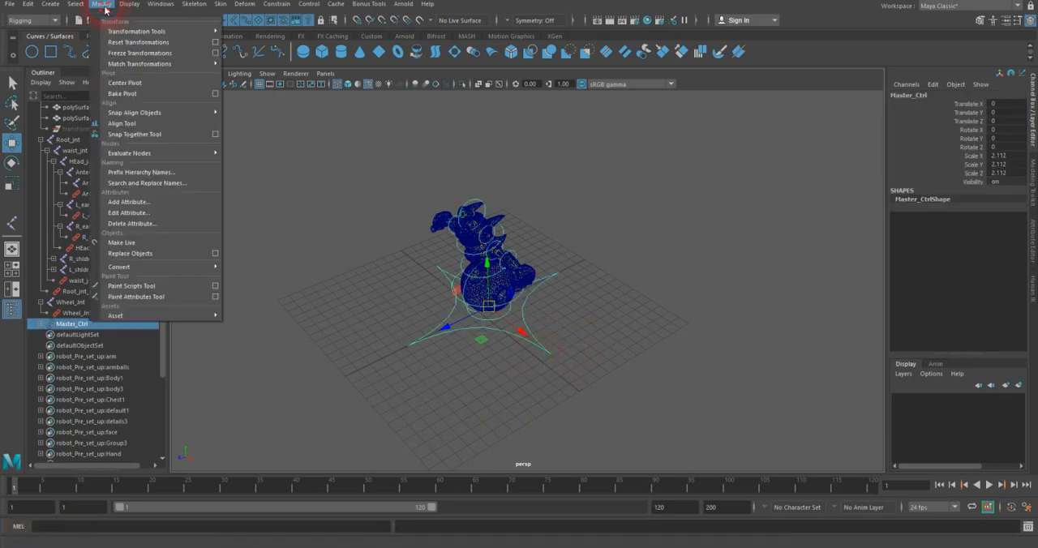
click(123, 53)
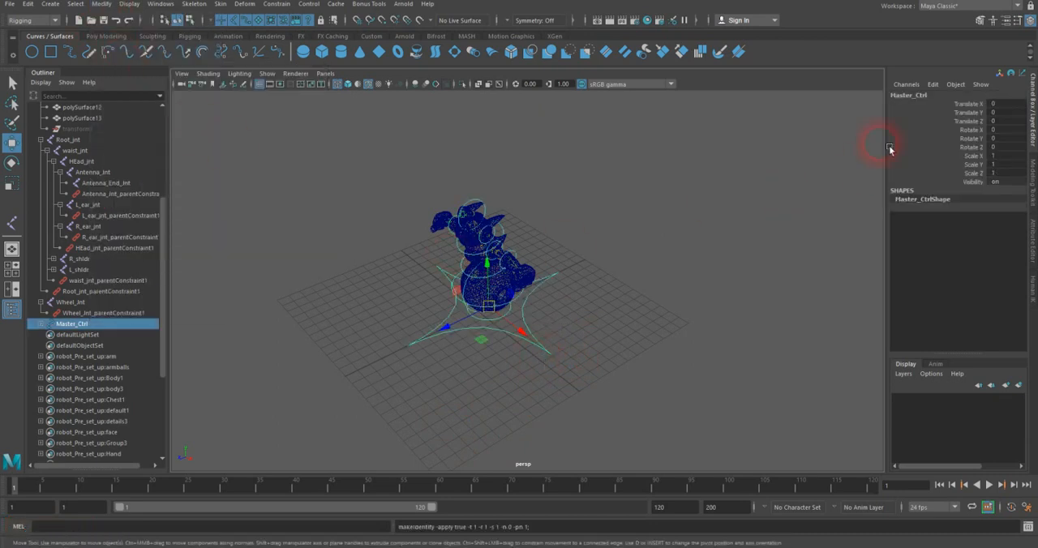
Step: Try moving the frozen Master_Ctrl, undo the move, and switch the viewport to shaded display
alt+drag(859, 226, 571, 256)
key(z)
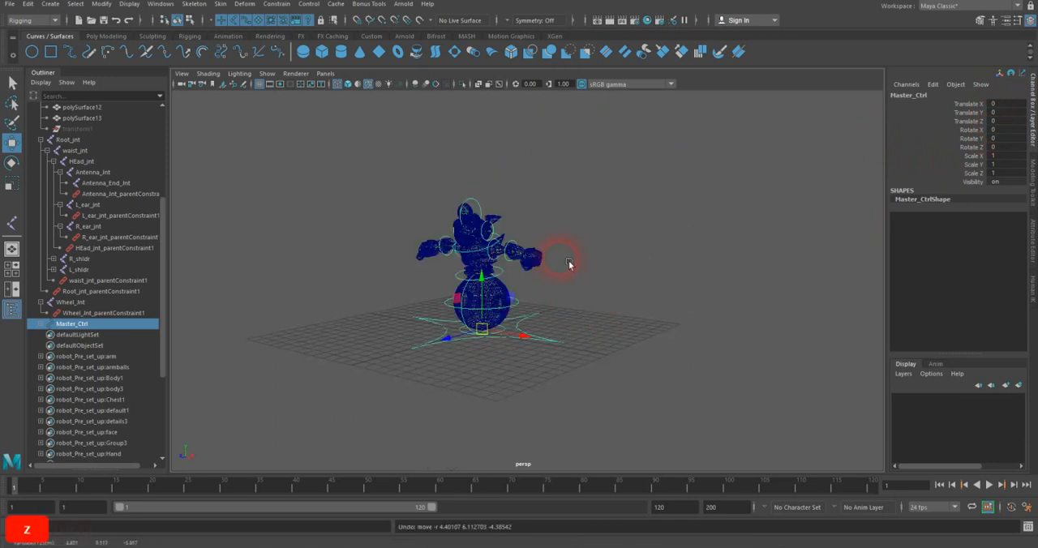
scroll(546, 252, up, 4)
key(5)
mouse_move(546, 252)
alt+mouse_down()
mouse_move(683, 280)
mouse_move(496, 220)
alt+mouse_up()
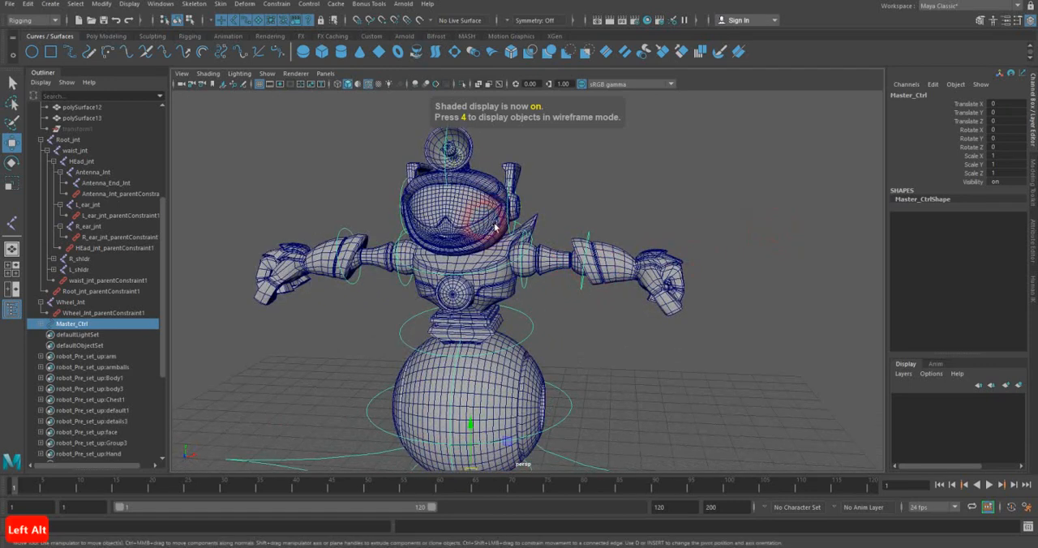
Step: Try rotating Head_Ctrl to test the head's deformation, and undo the rotation
click(507, 272)
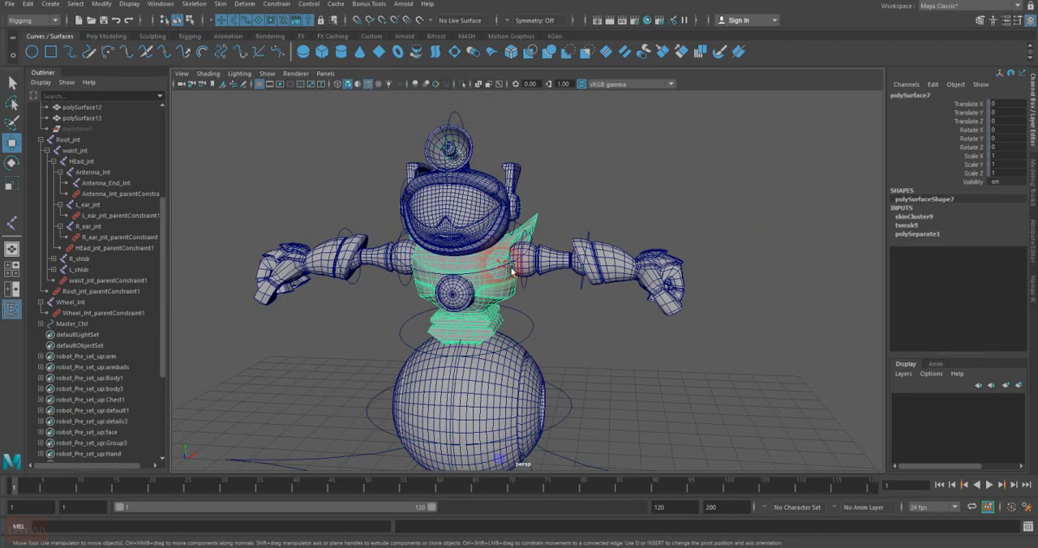
click(485, 239)
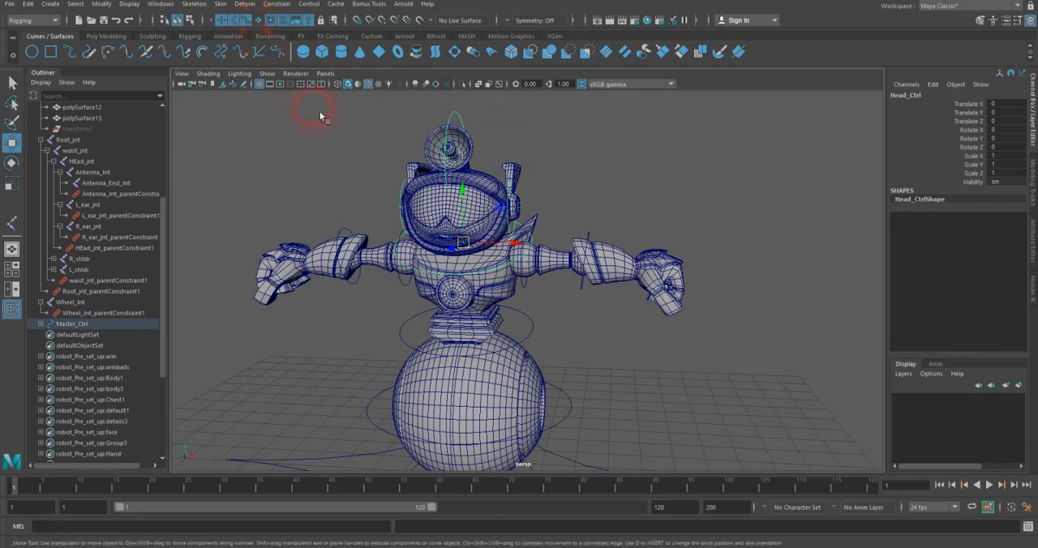
key(e)
mouse_move(496, 211)
mouse_down()
mouse_move(508, 222)
mouse_move(484, 204)
mouse_up()
key(z)
Step: Try rotating Antenna_Ctrl to test the antenna, and undo the rotation
alt+drag(529, 235, 482, 120)
click(488, 135)
key(z)
alt+drag(477, 198, 577, 259)
alt+right_drag(577, 259, 523, 242)
alt+drag(524, 242, 498, 247)
Step: Collapse the robot_Pre_set_up:polySurface1 group and the Wheel_Jnt hierarchy in the Outliner
drag(166, 226, 167, 117)
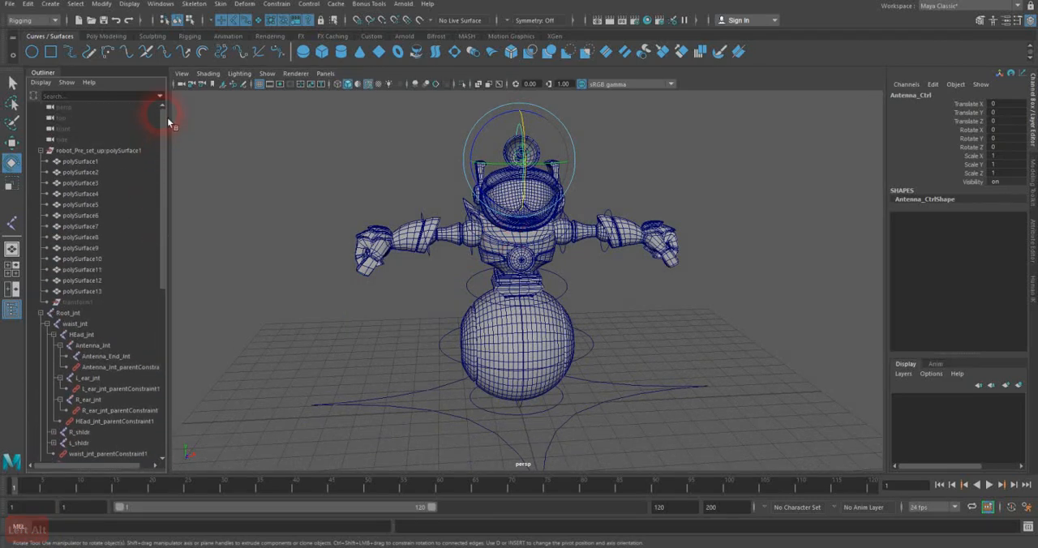
click(40, 151)
click(41, 324)
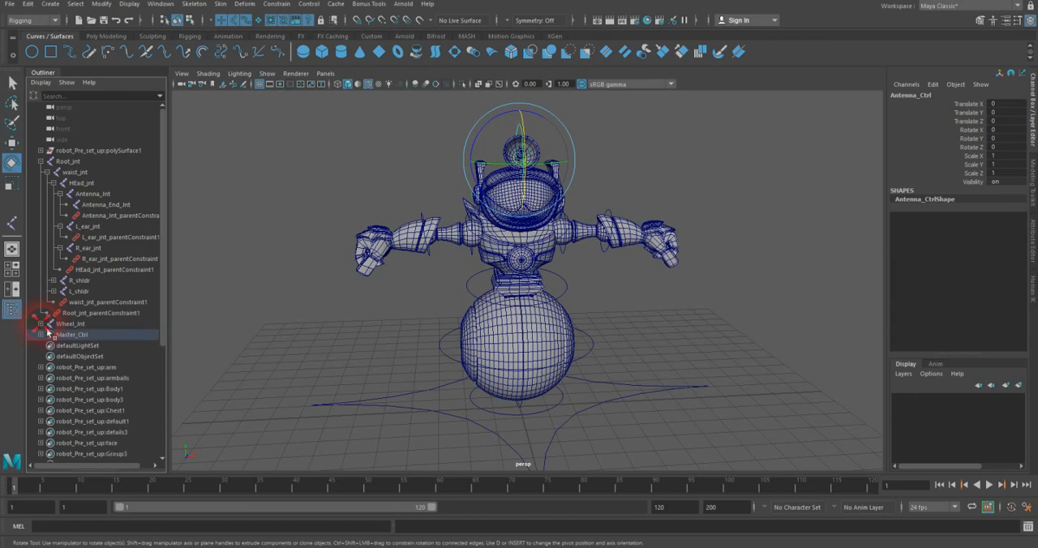
Step: Collapse the Root_jnt hierarchy, group robot_Pre_set_up:polySurface1, Root_jnt, Wheel_Jnt and Master_Ctrl together, and name the group Robot
click(40, 161)
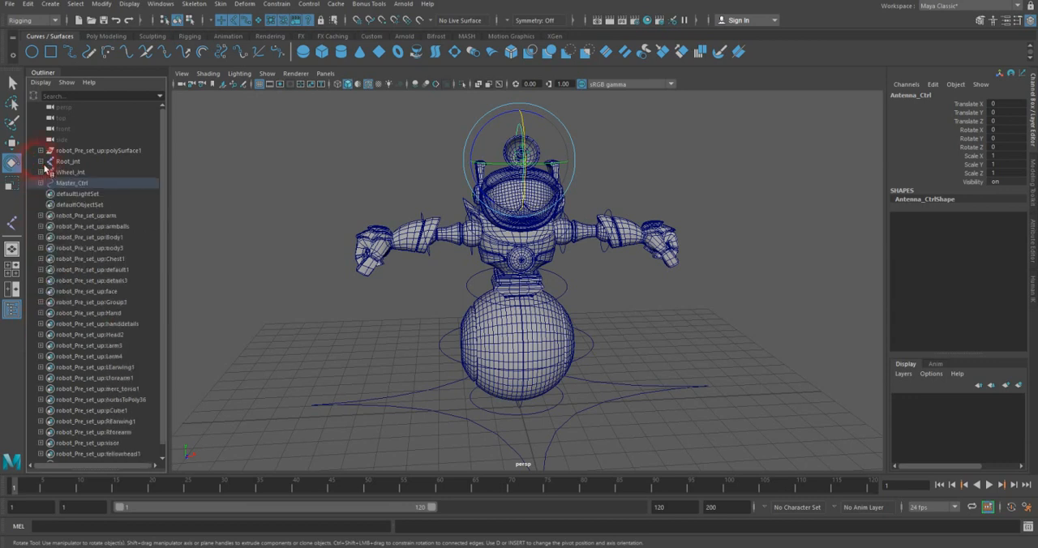
click(88, 151)
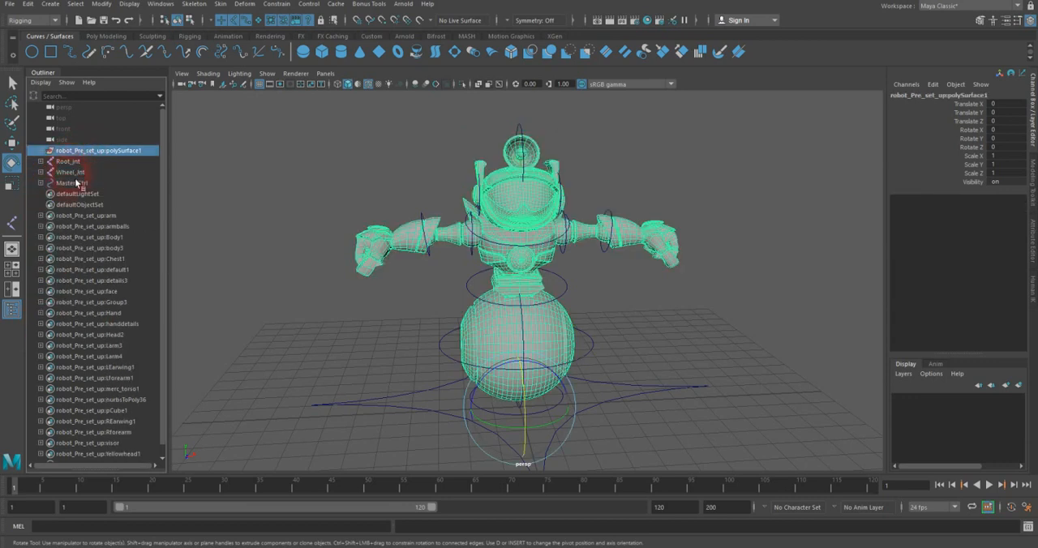
shift+click(72, 184)
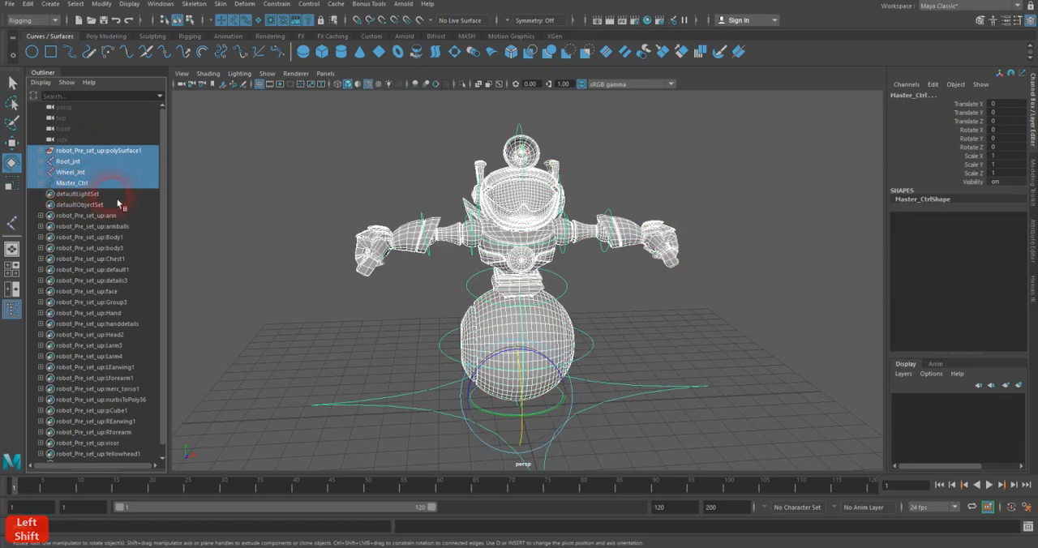
key(ctrl+g)
double_click(69, 150)
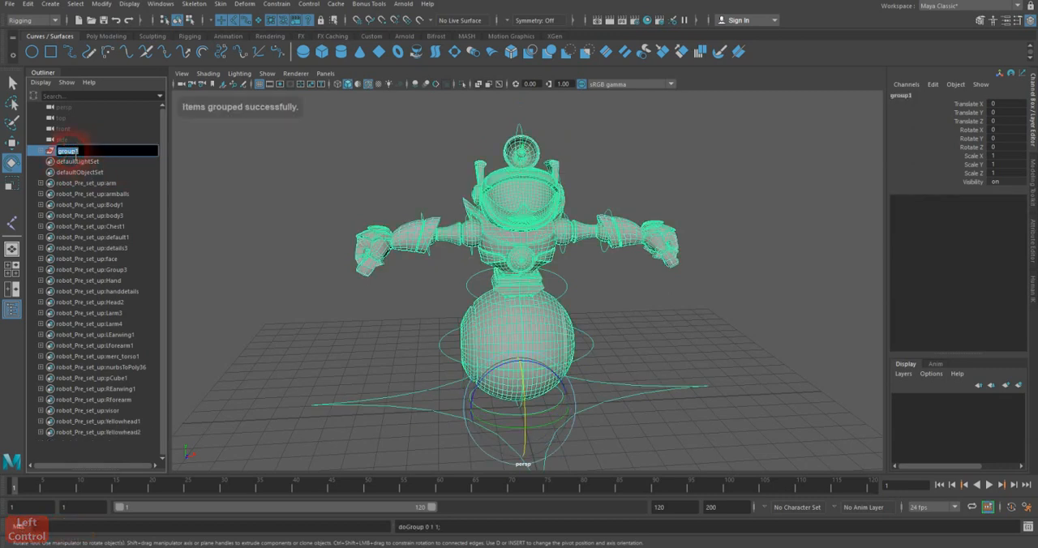
text(Robot)
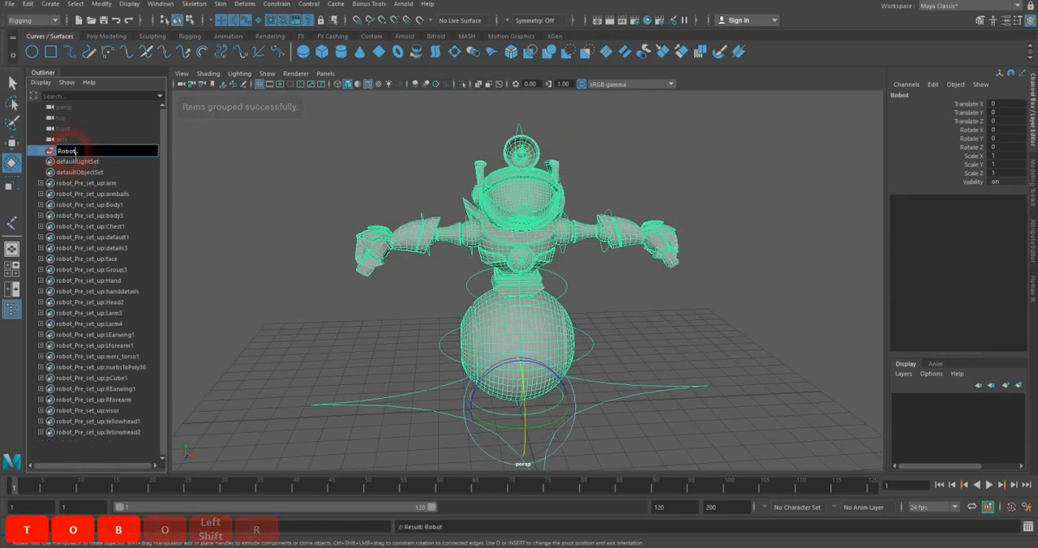
key(Return)
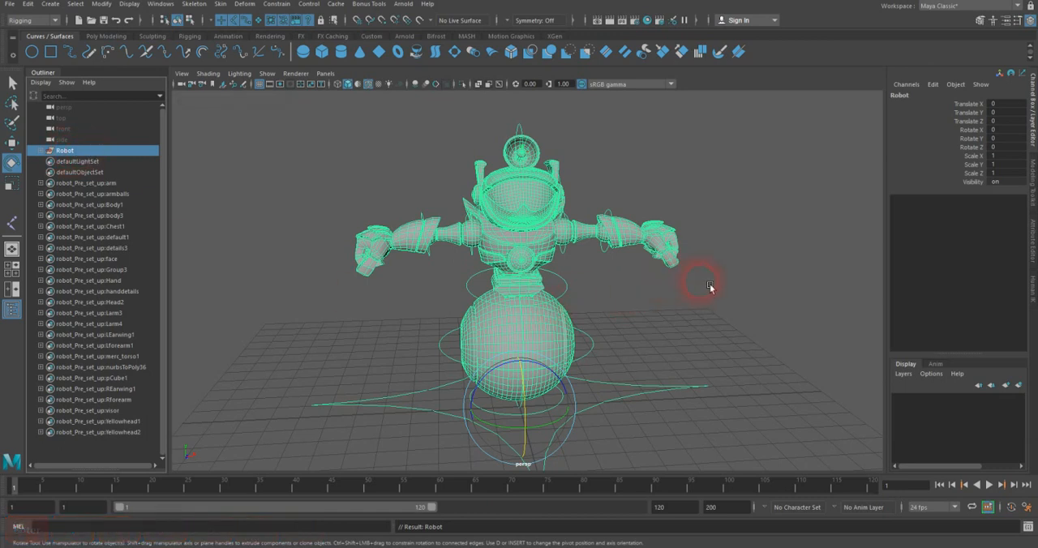
Step: Select Master_Ctrl and Main_Ctrl in turn to check the control hierarchy, clear the selection, and examine the whole rigged robot
click(678, 301)
drag(652, 394, 655, 424)
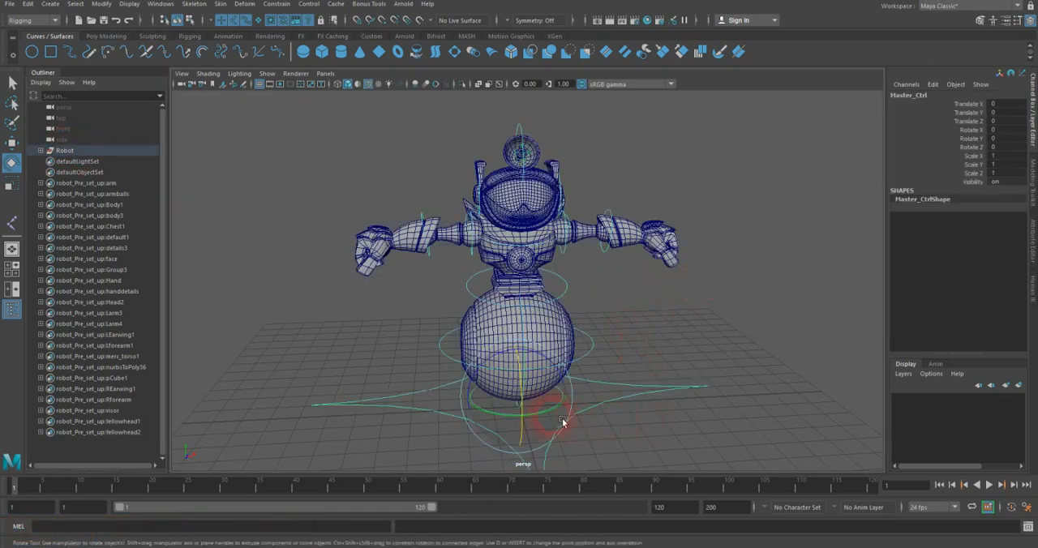
click(652, 320)
alt+drag(594, 386, 560, 345)
click(537, 360)
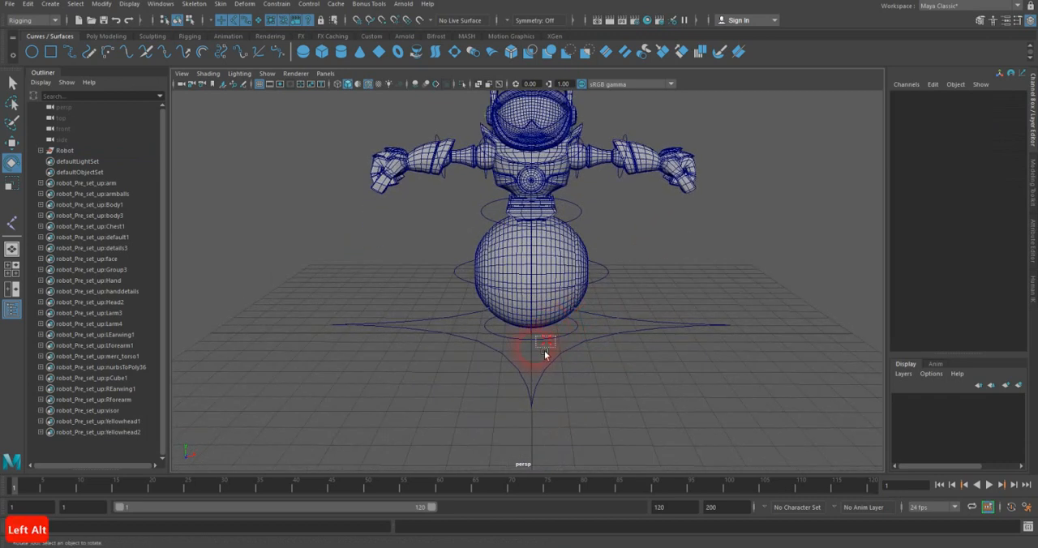
click(631, 360)
click(620, 317)
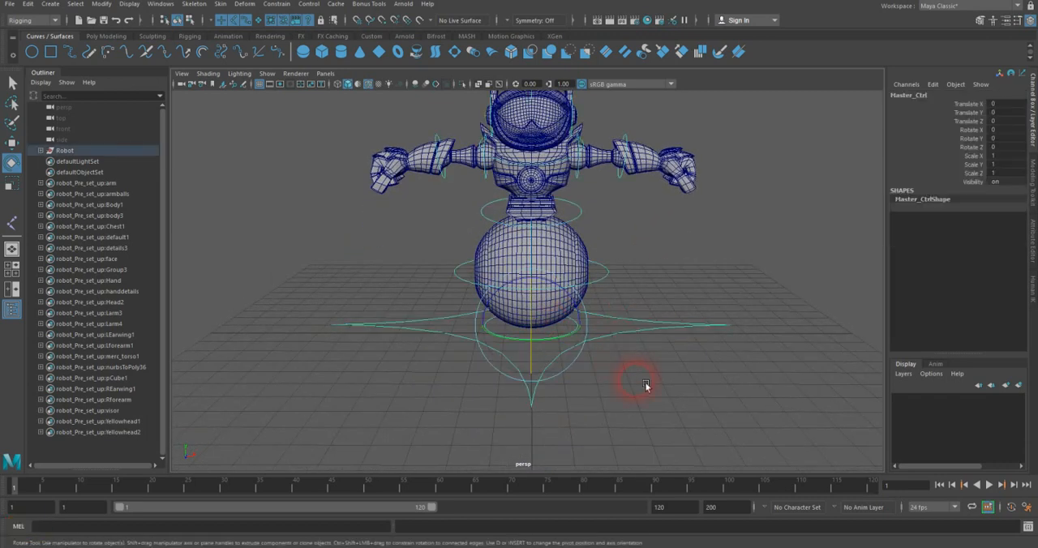
click(637, 371)
alt+drag(655, 232, 559, 292)
alt+middle_drag(225, 166, 204, 193)
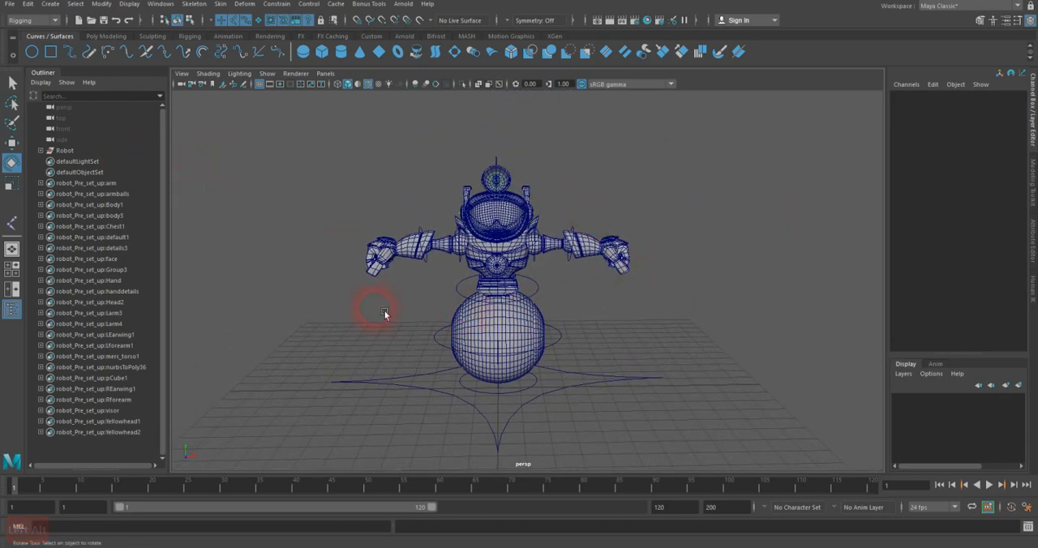
alt+right_drag(399, 309, 404, 307)
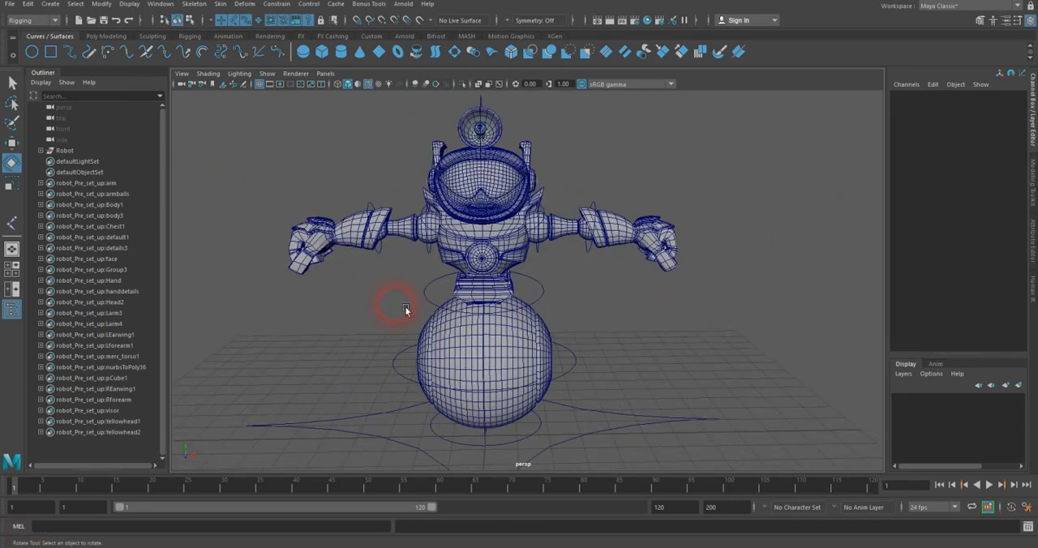